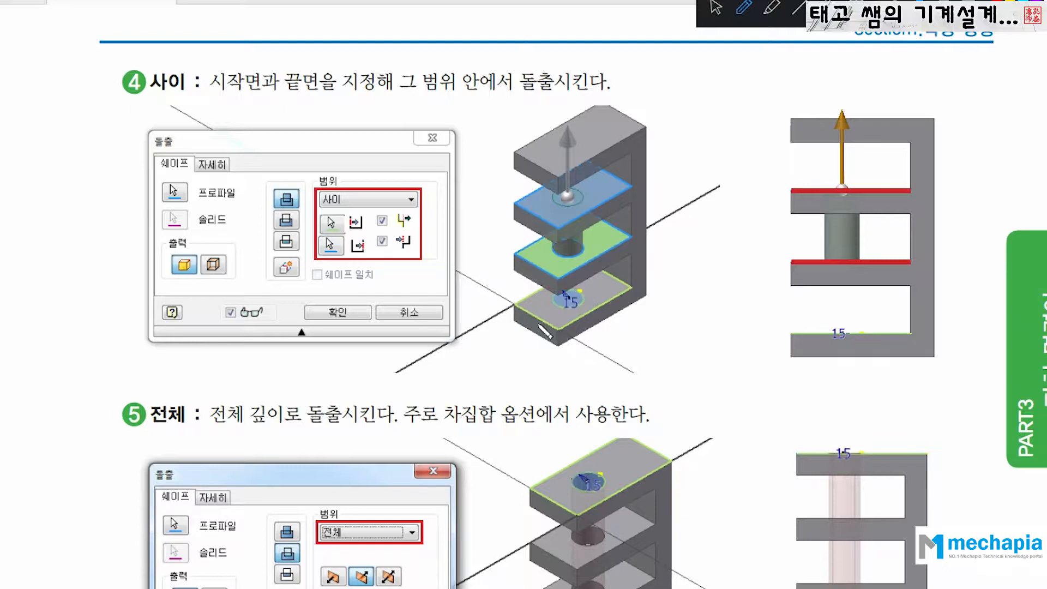
# Step: Mark the sketch circle, the side view's sketch line, both red boundary faces and the four range symbols in the 사이 section, and leave drawing mode
pyautogui.moveTo(577, 290)
pyautogui.mouseDown()
pyautogui.moveTo(551, 298)
pyautogui.moveTo(570, 307)
pyautogui.moveTo(577, 288)
pyautogui.mouseUp()
pyautogui.moveTo(825, 329)
pyautogui.mouseDown()
pyautogui.moveTo(872, 334)
pyautogui.moveTo(826, 333)
pyautogui.mouseUp()
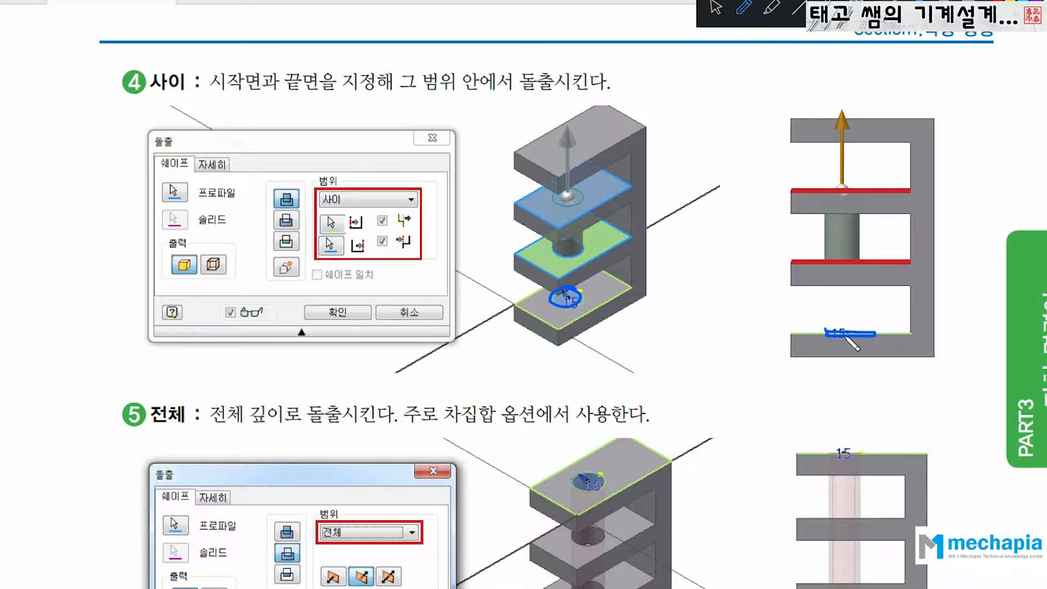
pyautogui.moveTo(824, 261)
pyautogui.mouseDown()
pyautogui.moveTo(862, 262)
pyautogui.moveTo(822, 263)
pyautogui.mouseUp()
pyautogui.moveTo(825, 187)
pyautogui.mouseDown()
pyautogui.moveTo(823, 198)
pyautogui.moveTo(862, 190)
pyautogui.moveTo(836, 192)
pyautogui.mouseUp()
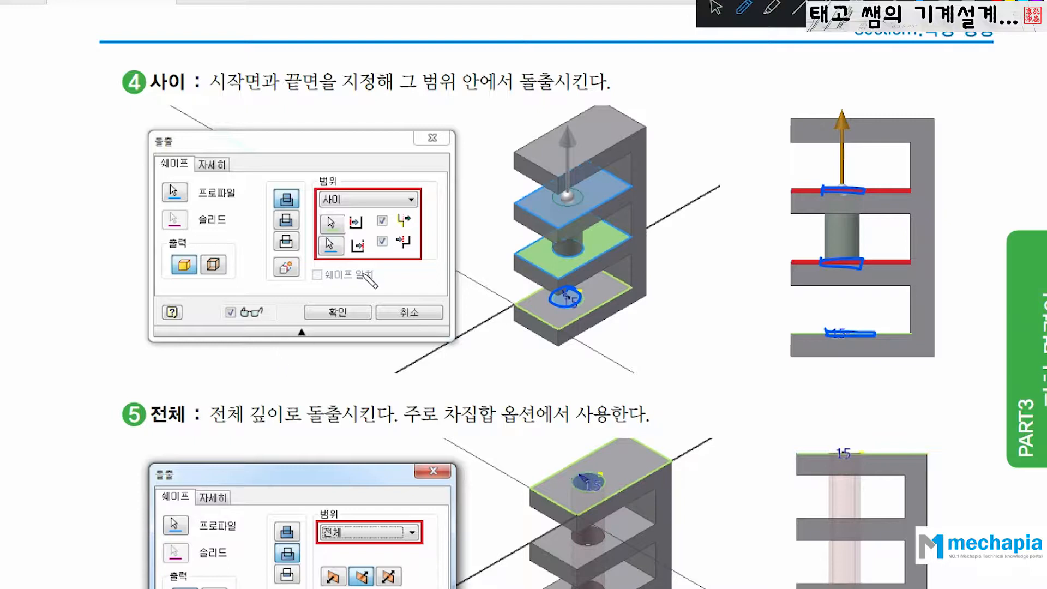
pyautogui.moveTo(366, 231)
pyautogui.mouseDown()
pyautogui.moveTo(406, 224)
pyautogui.moveTo(406, 240)
pyautogui.moveTo(361, 238)
pyautogui.mouseUp()
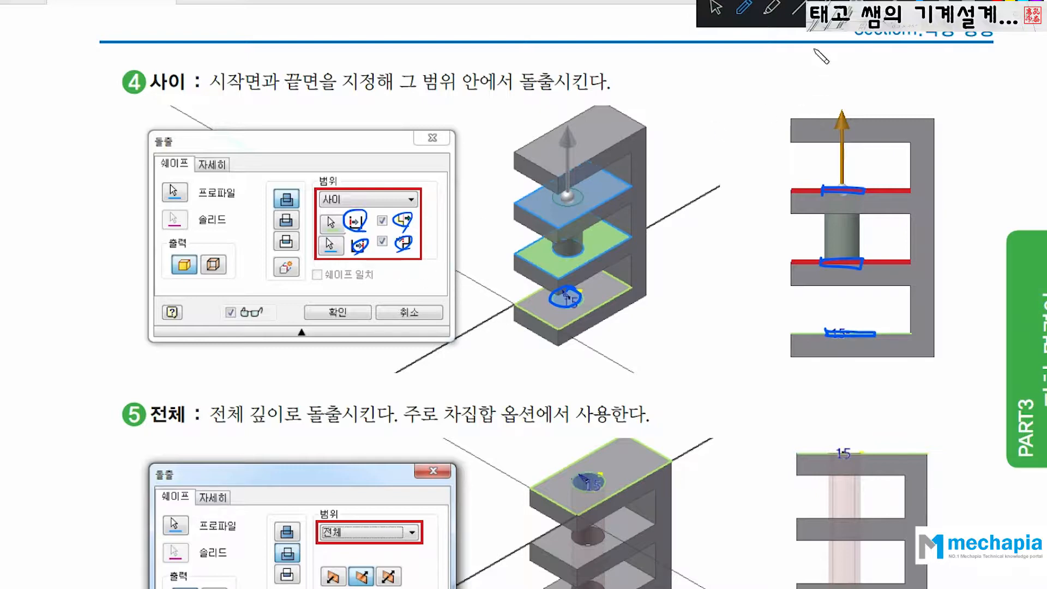
pyautogui.click(716, 7)
# Step: In the 전체 section, handwrite a note under the description, circle the 전체 range and draw an upward arrow through the stacked plates
pyautogui.scroll(-4, 524, 294)
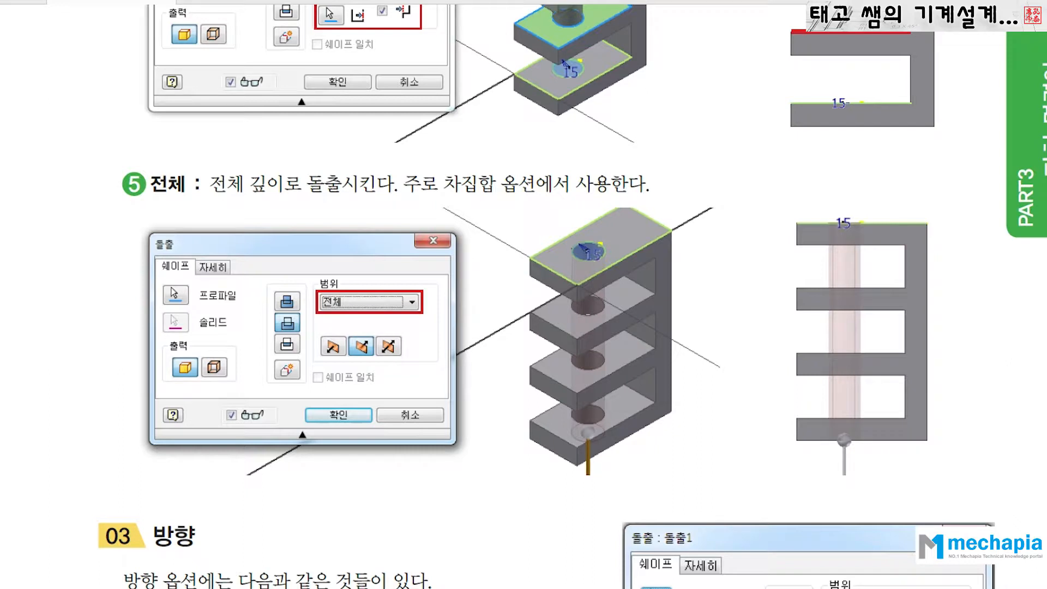
pyautogui.hotkey('ctrl', 'alt', 'd')
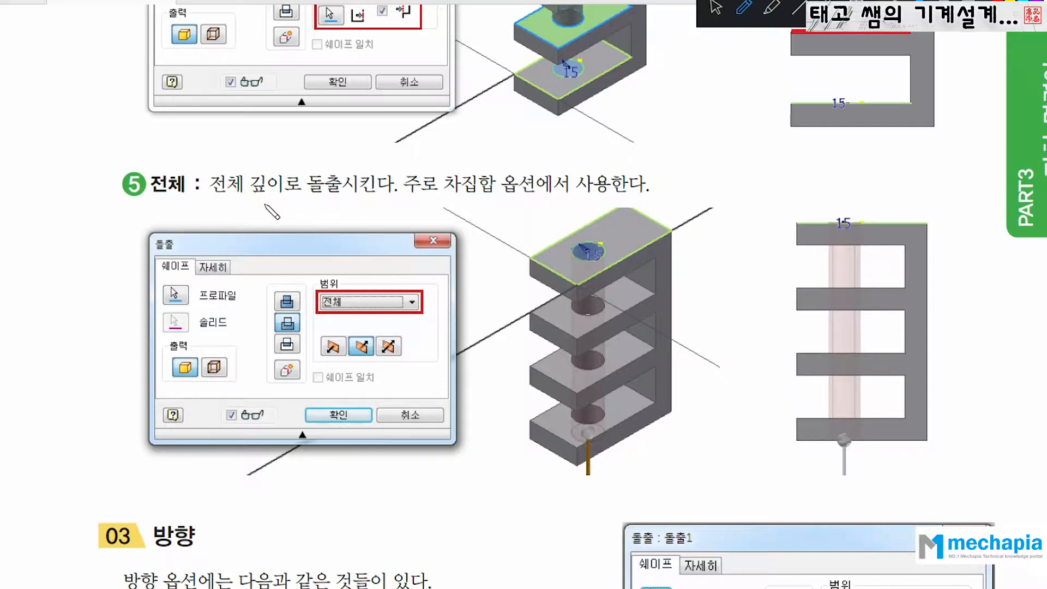
pyautogui.moveTo(263, 207)
pyautogui.mouseDown()
pyautogui.moveTo(264, 197)
pyautogui.moveTo(264, 221)
pyautogui.moveTo(293, 199)
pyautogui.moveTo(295, 224)
pyautogui.mouseUp()
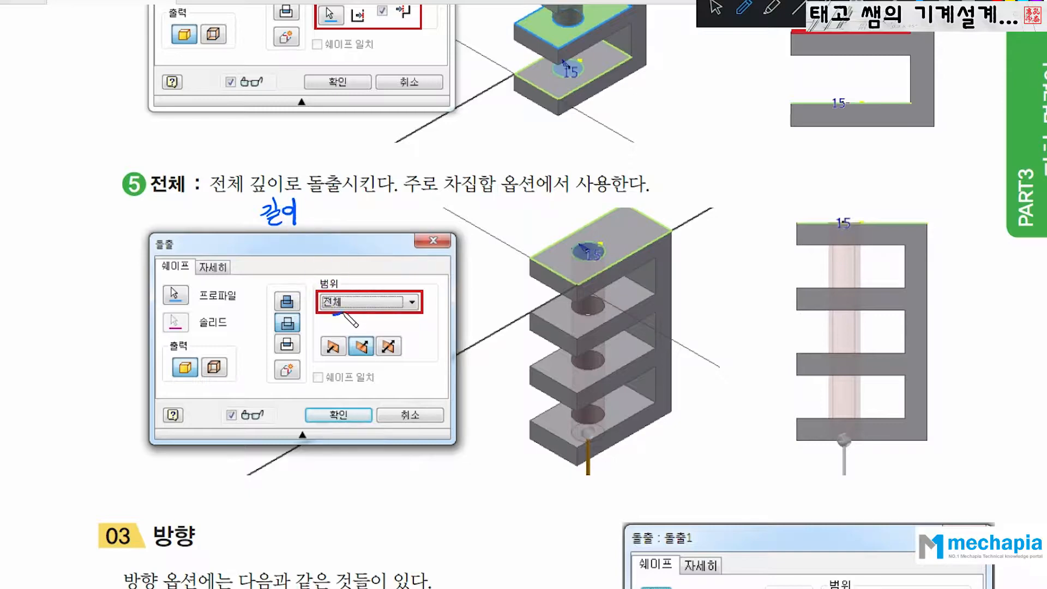
pyautogui.moveTo(341, 314)
pyautogui.mouseDown()
pyautogui.moveTo(339, 287)
pyautogui.moveTo(319, 301)
pyautogui.moveTo(329, 311)
pyautogui.mouseUp()
pyautogui.moveTo(596, 424)
pyautogui.mouseDown()
pyautogui.moveTo(584, 418)
pyautogui.moveTo(598, 418)
pyautogui.moveTo(608, 252)
pyautogui.moveTo(613, 261)
pyautogui.mouseUp()
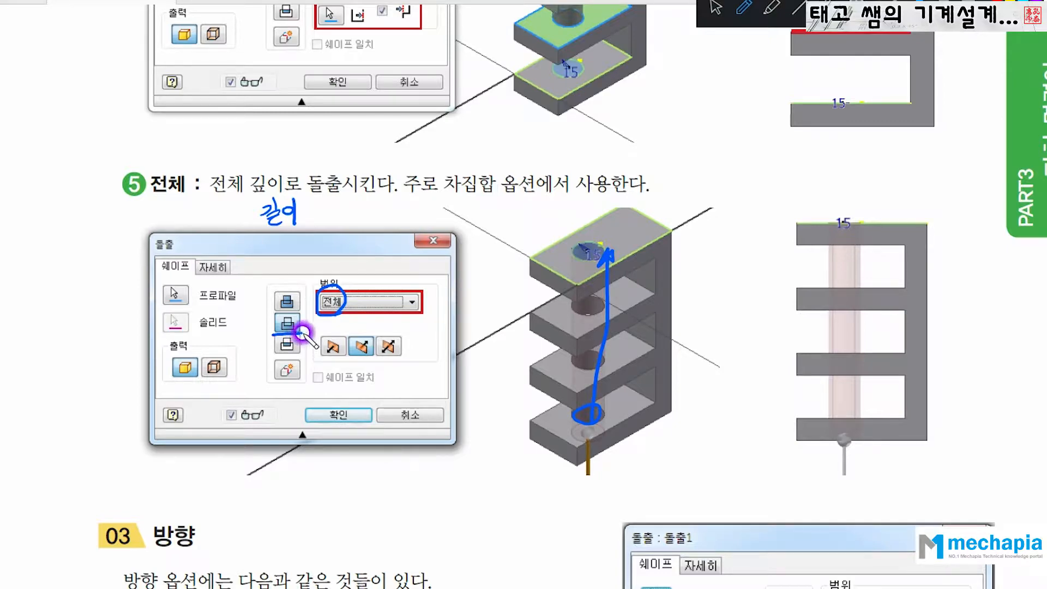
# Step: Box the cut option, circle the join option and trace the cylinder through all plates in the 전체 figure, and leave drawing mode
pyautogui.moveTo(284, 333)
pyautogui.mouseDown()
pyautogui.moveTo(301, 313)
pyautogui.moveTo(266, 331)
pyautogui.mouseUp()
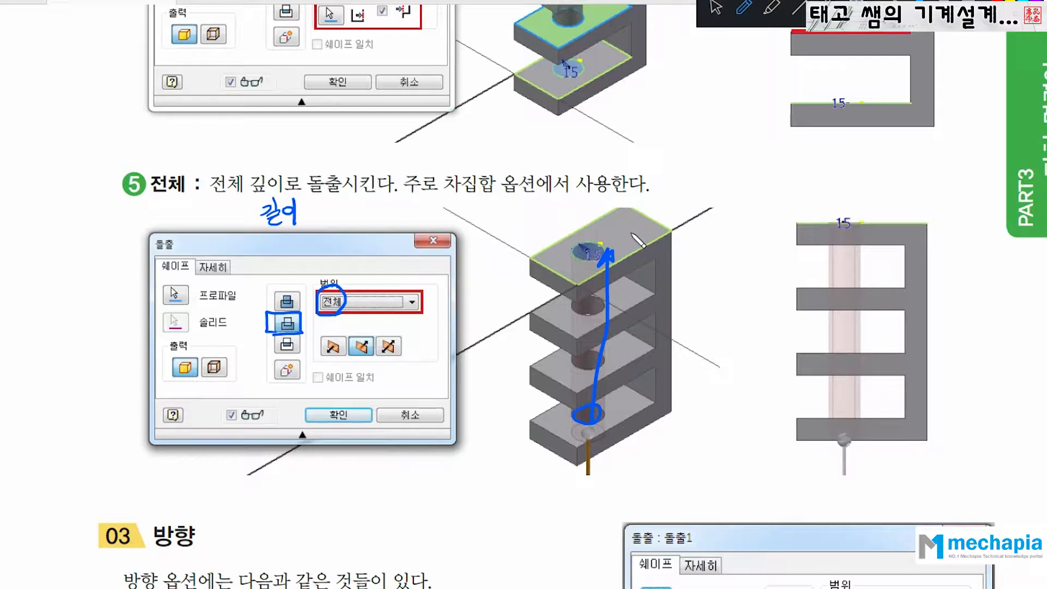
pyautogui.moveTo(292, 311); pyautogui.dragTo(289, 286)
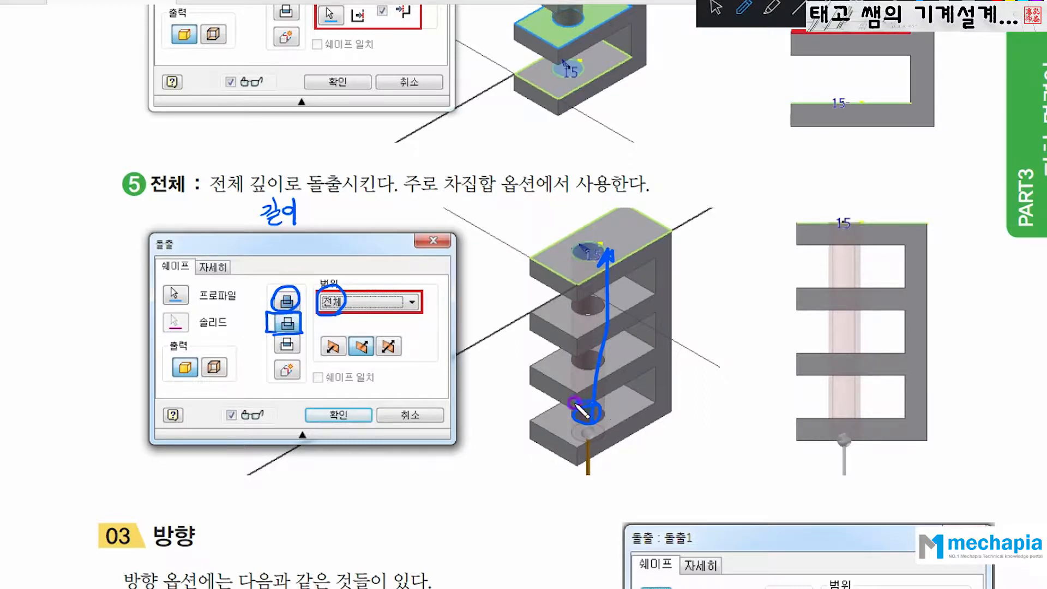
pyautogui.moveTo(574, 403)
pyautogui.mouseDown()
pyautogui.moveTo(594, 419)
pyautogui.moveTo(605, 354)
pyautogui.moveTo(610, 273)
pyautogui.moveTo(588, 238)
pyautogui.moveTo(609, 256)
pyautogui.moveTo(566, 253)
pyautogui.moveTo(557, 422)
pyautogui.mouseUp()
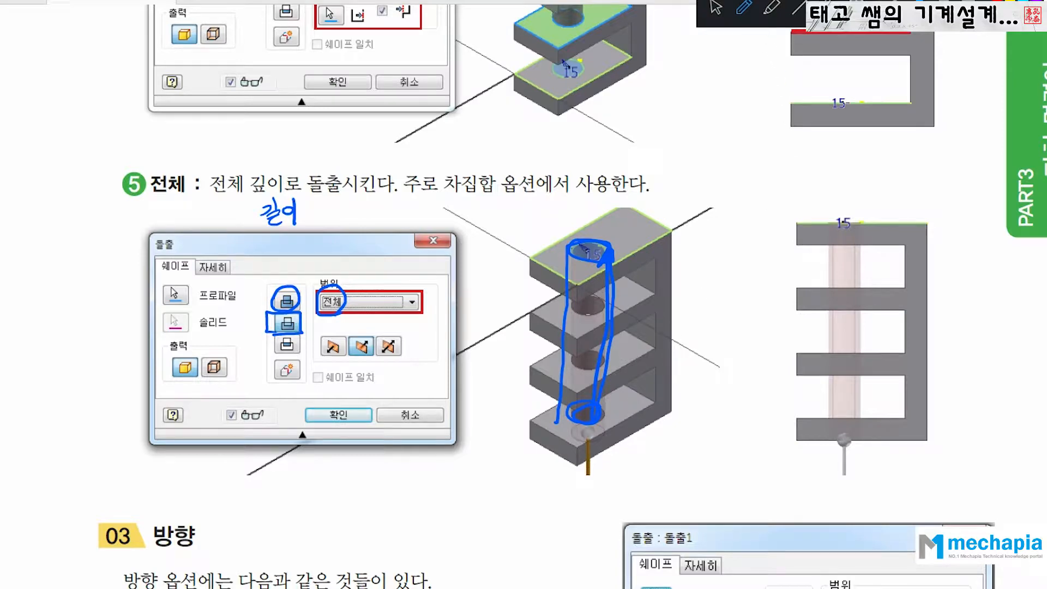
pyautogui.click(716, 8)
# Step: Outline the 100 mm distance value with the pen in the extrude dialog of section 03 방향
pyautogui.scroll(-5, 556, 210)
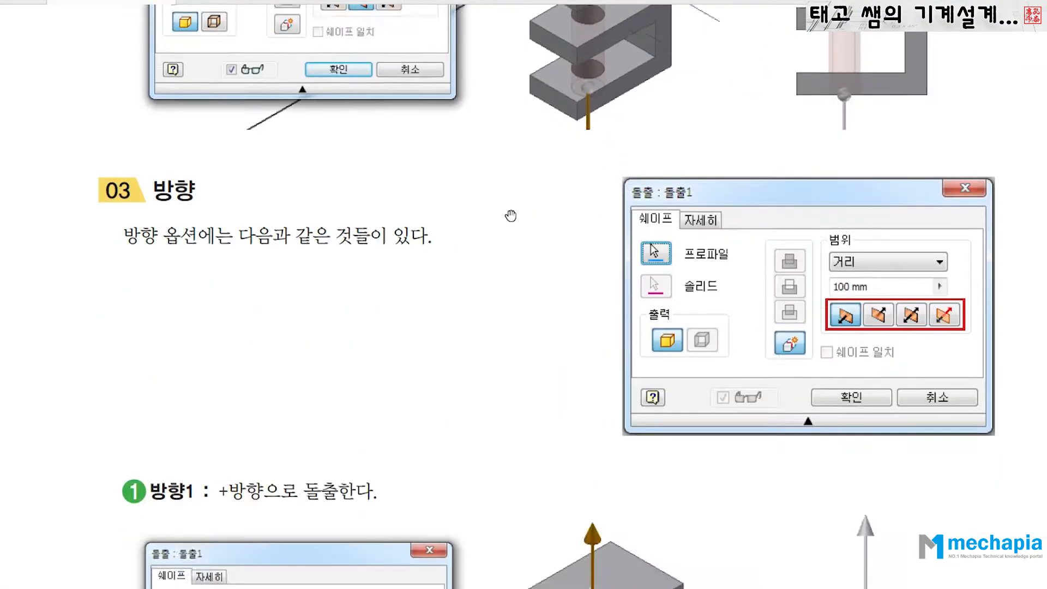
pyautogui.scroll(-1, 510, 216)
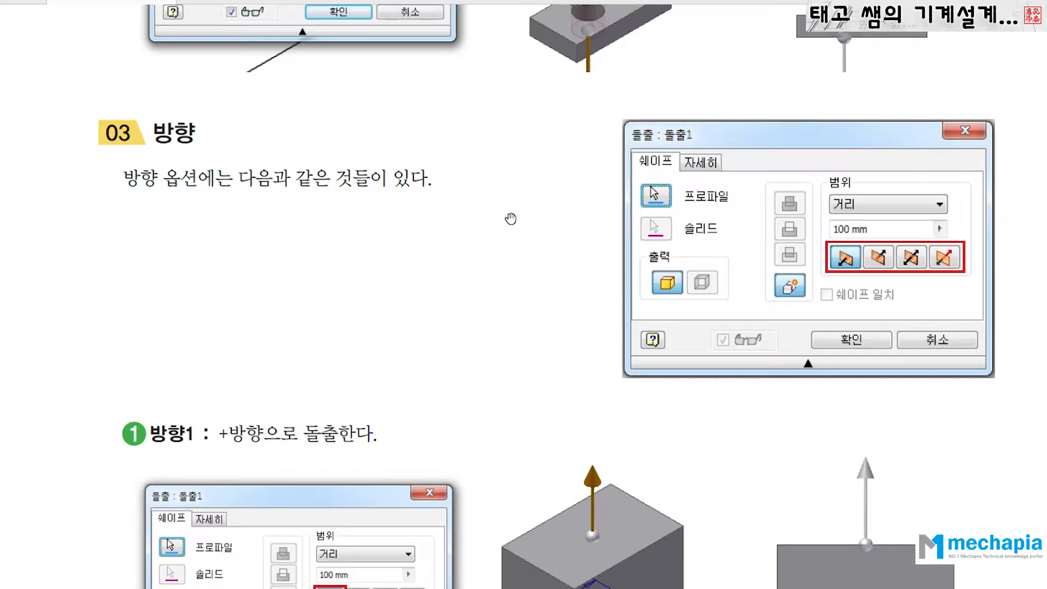
pyautogui.scroll(-1, 511, 217)
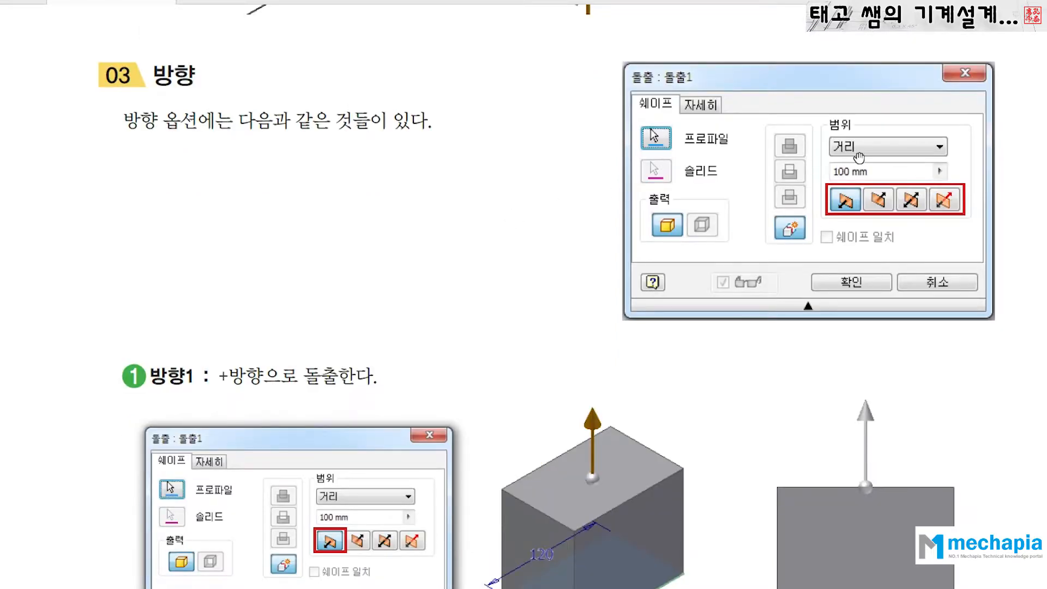
pyautogui.scroll(5, 567, 165)
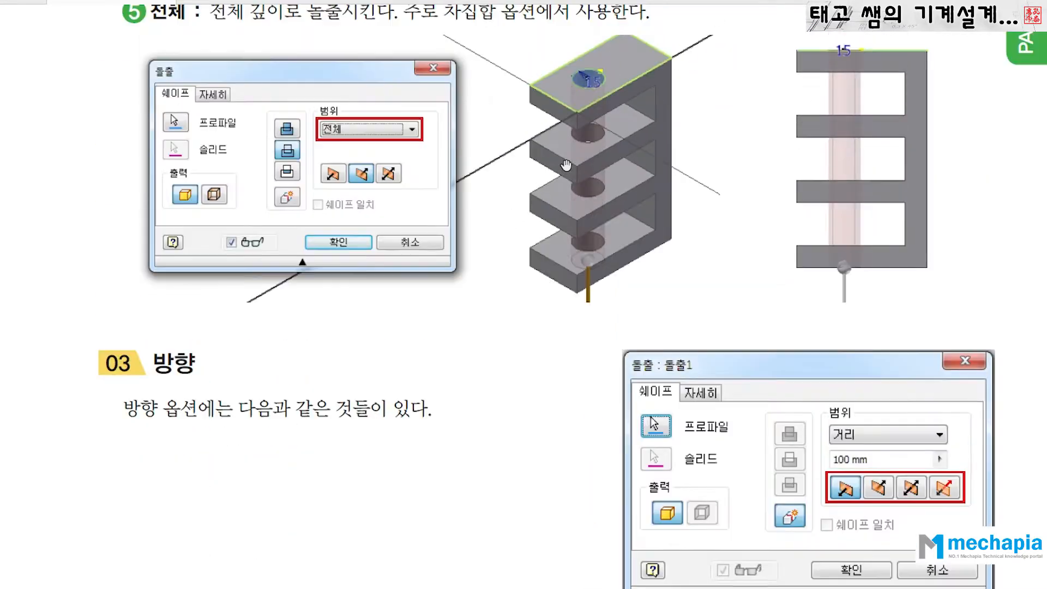
pyautogui.scroll(1, 569, 168)
pyautogui.scroll(-5, 569, 169)
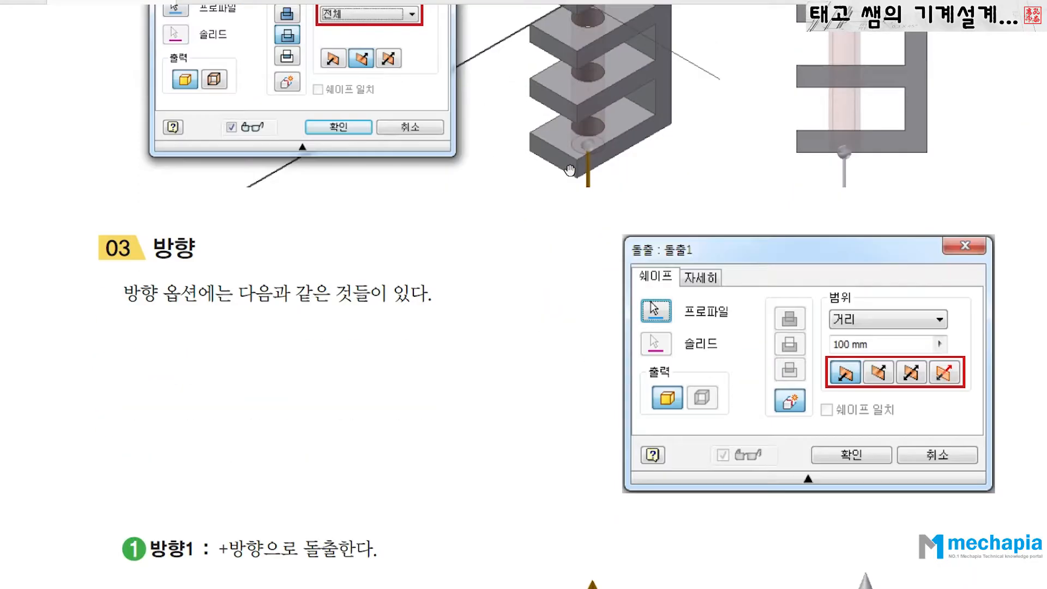
pyautogui.scroll(-1, 572, 170)
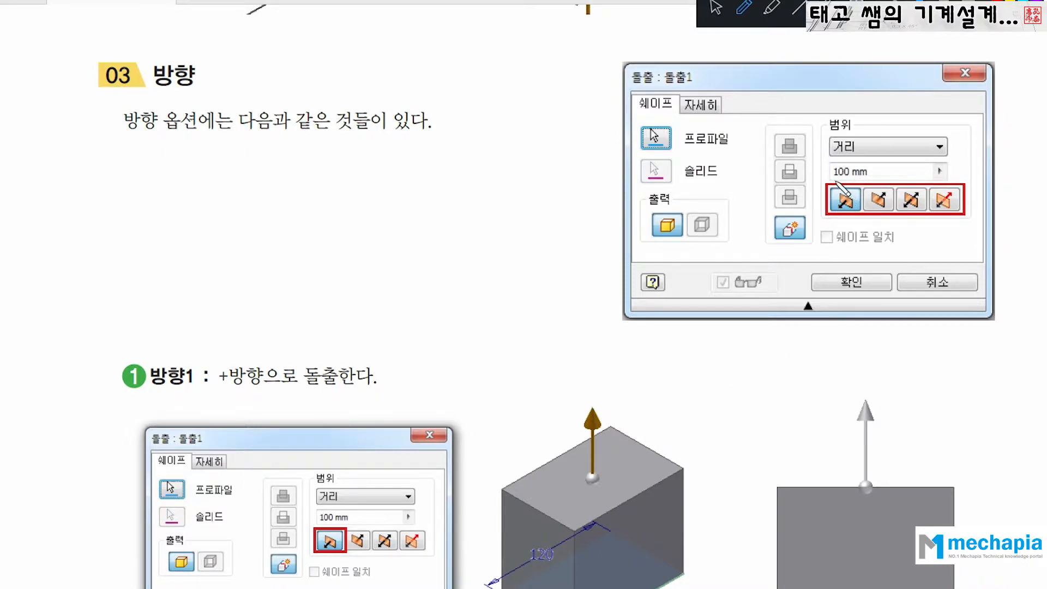
pyautogui.moveTo(833, 178)
pyautogui.mouseDown()
pyautogui.moveTo(865, 171)
pyautogui.moveTo(860, 162)
pyautogui.moveTo(833, 172)
pyautogui.moveTo(840, 183)
pyautogui.mouseUp()
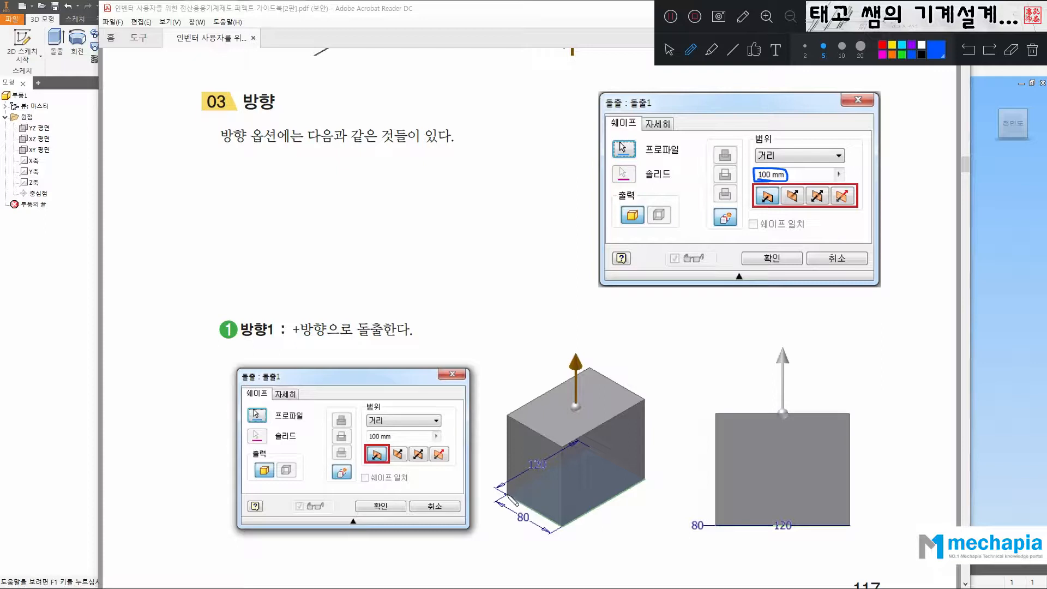
# Step: Outline the base profile of the 방향1 block and draw an upward and a downward arrow from it
pyautogui.moveTo(504, 497)
pyautogui.mouseDown()
pyautogui.moveTo(567, 525)
pyautogui.moveTo(644, 478)
pyautogui.moveTo(592, 446)
pyautogui.moveTo(498, 485)
pyautogui.moveTo(502, 494)
pyautogui.mouseUp()
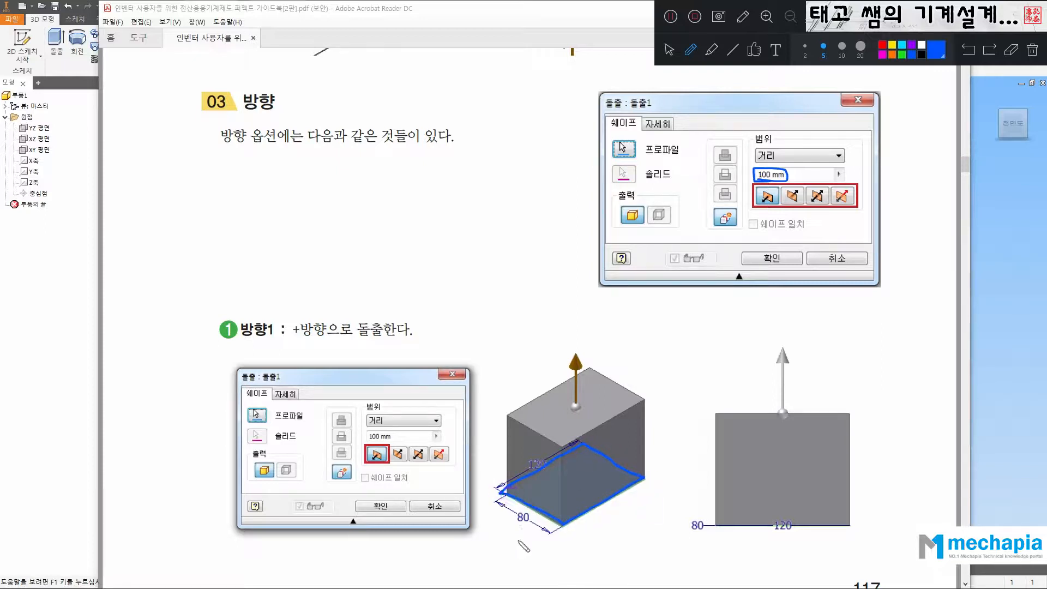
pyautogui.moveTo(578, 453)
pyautogui.mouseDown()
pyautogui.moveTo(583, 413)
pyautogui.moveTo(576, 421)
pyautogui.mouseUp()
pyautogui.moveTo(581, 501)
pyautogui.mouseDown()
pyautogui.moveTo(580, 548)
pyautogui.moveTo(567, 540)
pyautogui.mouseUp()
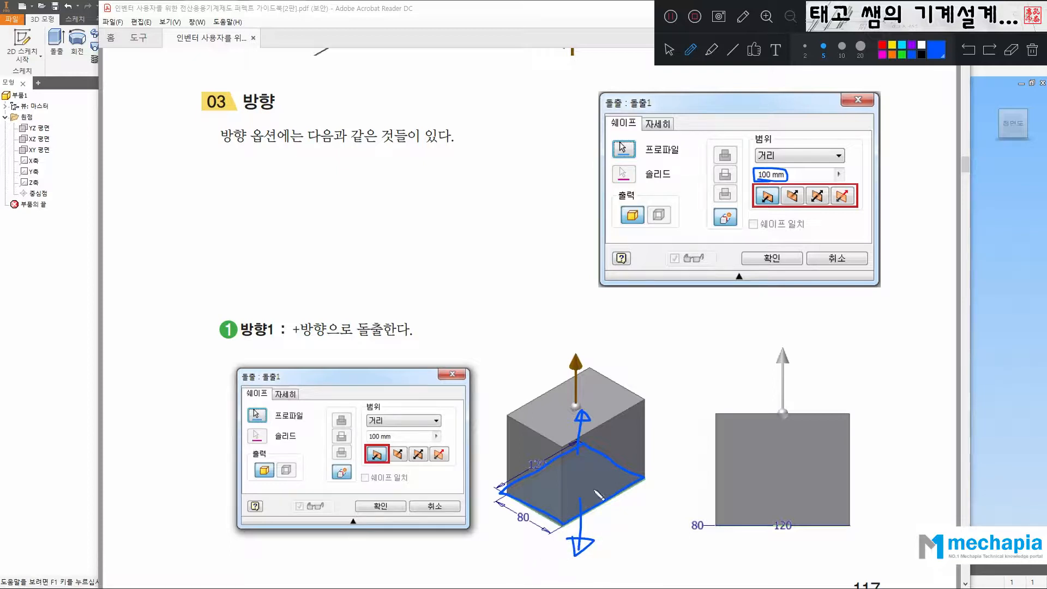
pyautogui.moveTo(645, 448)
pyautogui.mouseDown()
pyautogui.moveTo(669, 446)
pyautogui.moveTo(656, 529)
pyautogui.moveTo(670, 527)
pyautogui.mouseUp()
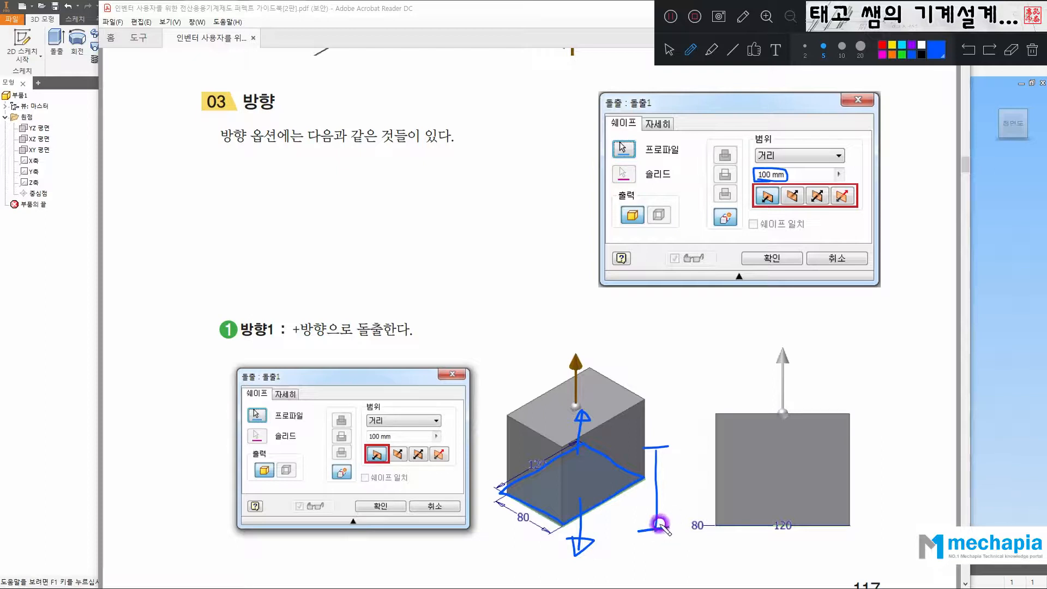
pyautogui.hotkey('ctrl', 'z')
pyautogui.hotkey('ctrl', 'z')
pyautogui.hotkey('ctrl', 'z')
# Step: Draw a height bracket extending above and below the profile level beside the 방향1 block
pyautogui.click(655, 442)
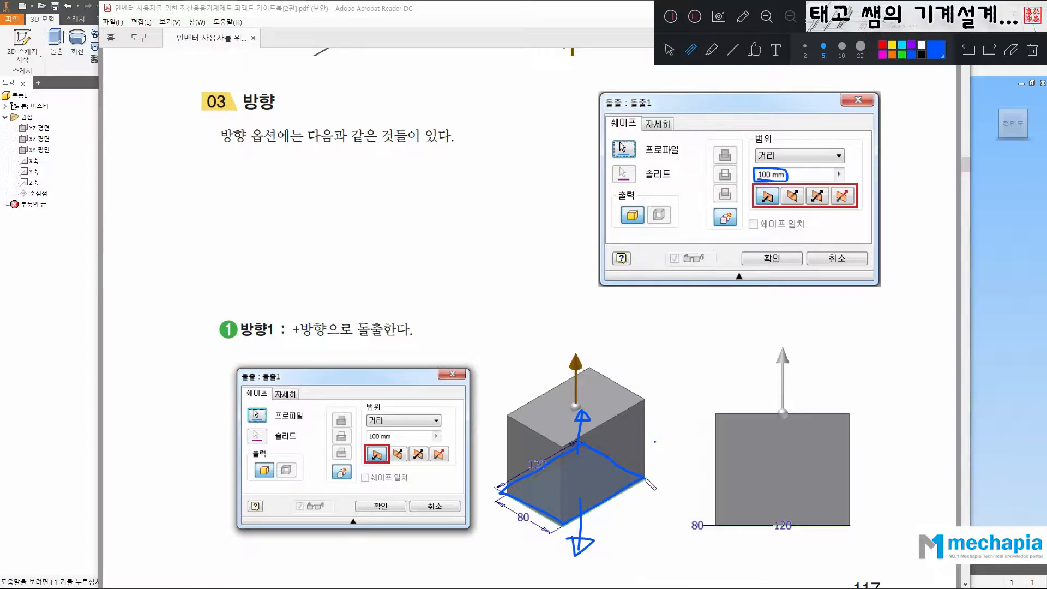
pyautogui.moveTo(656, 474)
pyautogui.mouseDown()
pyautogui.moveTo(660, 438)
pyautogui.moveTo(662, 513)
pyautogui.mouseUp()
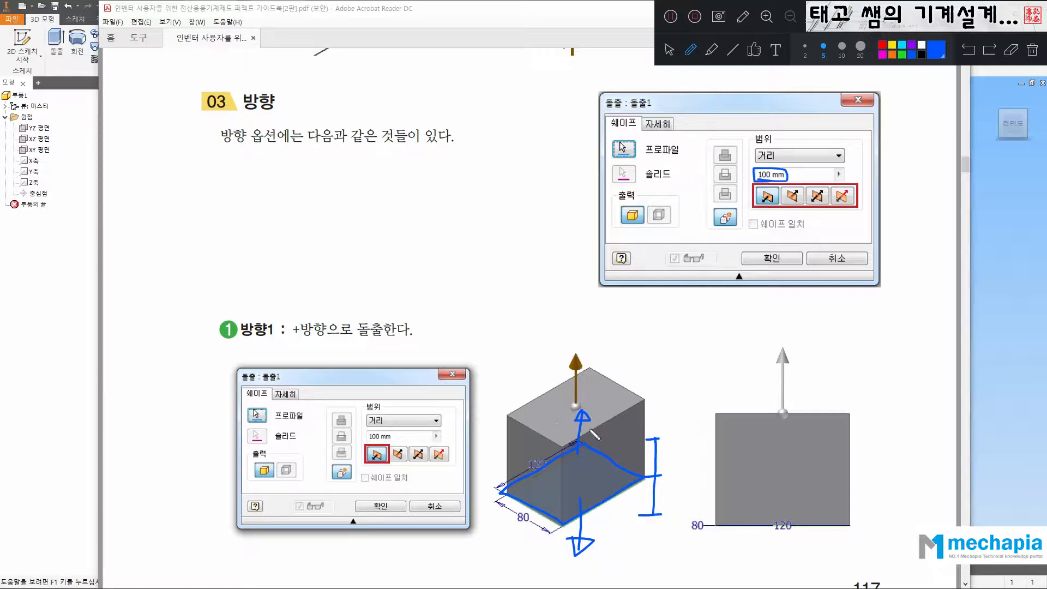
pyautogui.moveTo(670, 458); pyautogui.dragTo(668, 492)
pyautogui.moveTo(594, 427)
pyautogui.mouseDown()
pyautogui.moveTo(577, 437)
pyautogui.moveTo(579, 515)
pyautogui.moveTo(620, 549)
pyautogui.moveTo(662, 479)
pyautogui.moveTo(672, 449)
pyautogui.moveTo(660, 440)
pyautogui.mouseUp()
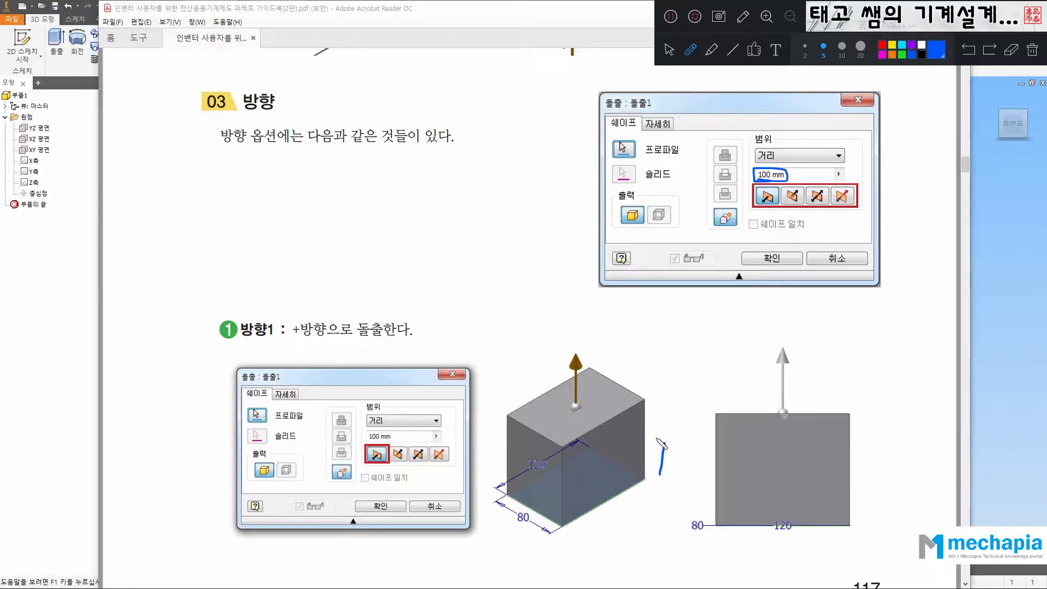
# Step: Sketch axes labelled X and Y above the 방향1 block, with arrows marking the + and − directions
pyautogui.moveTo(477, 279)
pyautogui.mouseDown()
pyautogui.moveTo(476, 337)
pyautogui.moveTo(557, 331)
pyautogui.mouseUp()
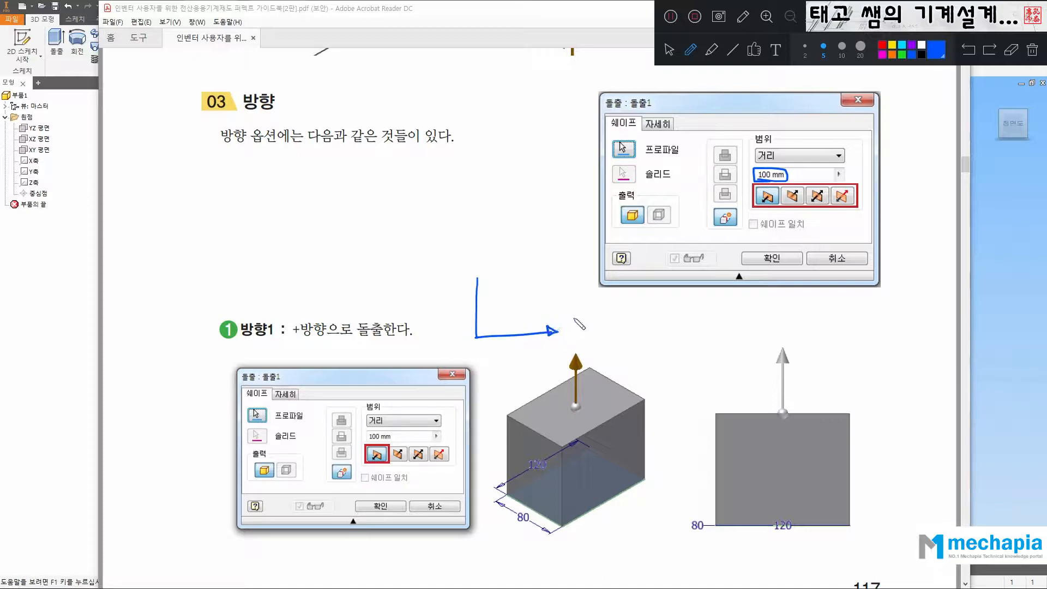
pyautogui.moveTo(451, 273); pyautogui.dragTo(449, 293)
pyautogui.moveTo(510, 331)
pyautogui.mouseDown()
pyautogui.moveTo(510, 303)
pyautogui.moveTo(516, 311)
pyautogui.moveTo(531, 297)
pyautogui.moveTo(524, 307)
pyautogui.mouseUp()
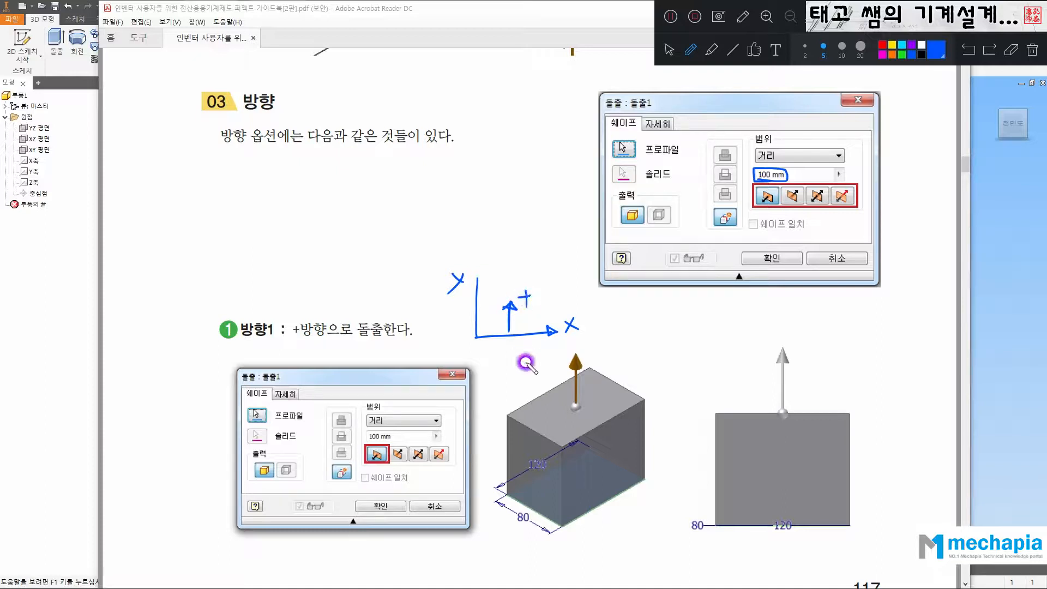
pyautogui.moveTo(515, 351)
pyautogui.mouseDown()
pyautogui.moveTo(514, 378)
pyautogui.moveTo(538, 373)
pyautogui.mouseUp()
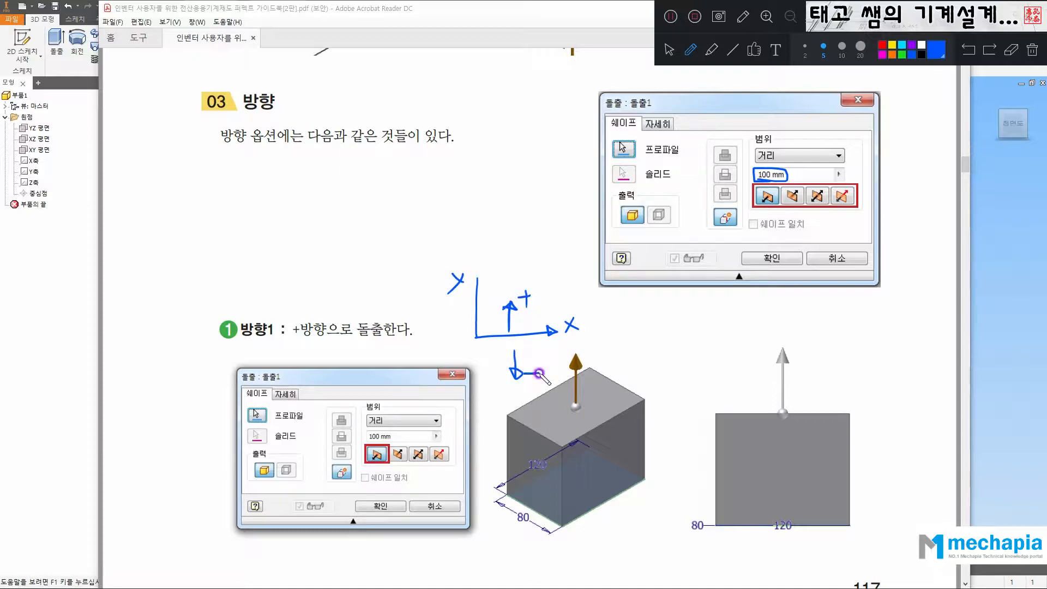
pyautogui.moveTo(451, 331)
pyautogui.mouseDown()
pyautogui.moveTo(441, 329)
pyautogui.moveTo(448, 315)
pyautogui.mouseUp()
# Step: Undo the pen strokes of the X and Y axis sketch and its direction arrows
pyautogui.hotkey('ctrl', 'z')
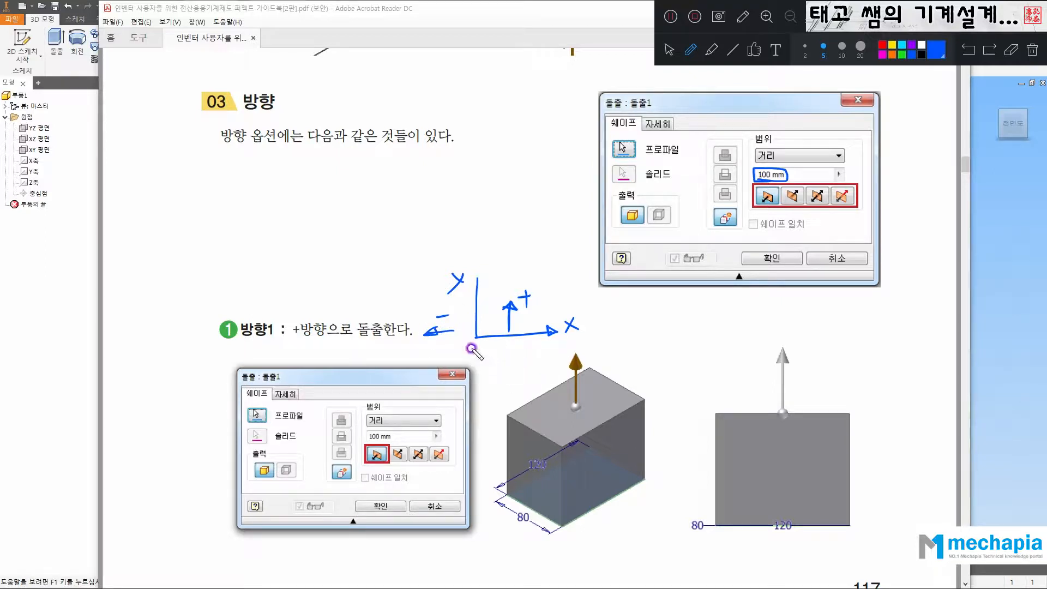
pyautogui.hotkey('ctrl', 'z')
pyautogui.hotkey('ctrl', 'z')
pyautogui.hotkey('ctrl', 'z')
pyautogui.hotkey('ctrl', 'z')
pyautogui.hotkey('ctrl', 'z')
pyautogui.hotkey('ctrl', 'z')
pyautogui.hotkey('ctrl', 'z')
pyautogui.hotkey('ctrl', 'z')
pyautogui.hotkey('ctrl', 'z')
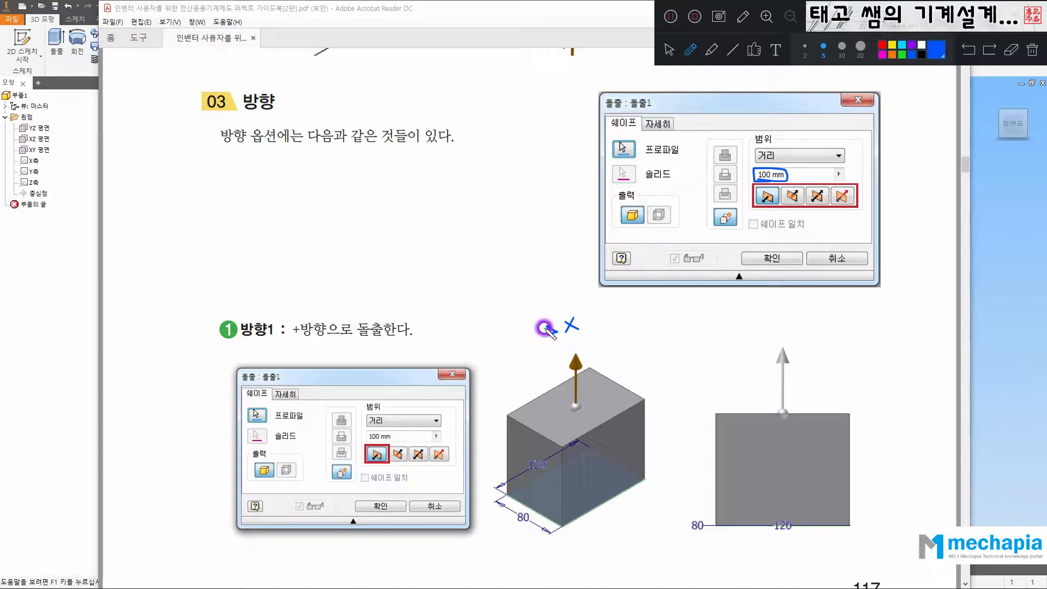
pyautogui.hotkey('ctrl', 'z')
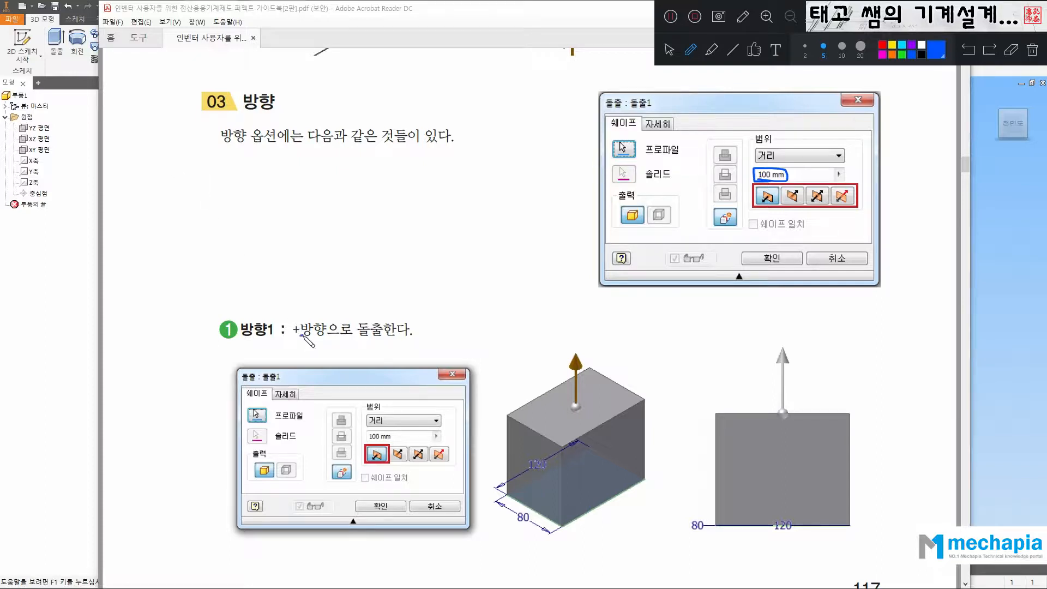
# Step: Circle the + sign, underline 돌출 and circle the second direction option in the 방향1 section, and leave drawing mode
pyautogui.moveTo(301, 335)
pyautogui.mouseDown()
pyautogui.moveTo(287, 327)
pyautogui.moveTo(381, 336)
pyautogui.mouseUp()
pyautogui.moveTo(405, 447); pyautogui.dragTo(396, 461)
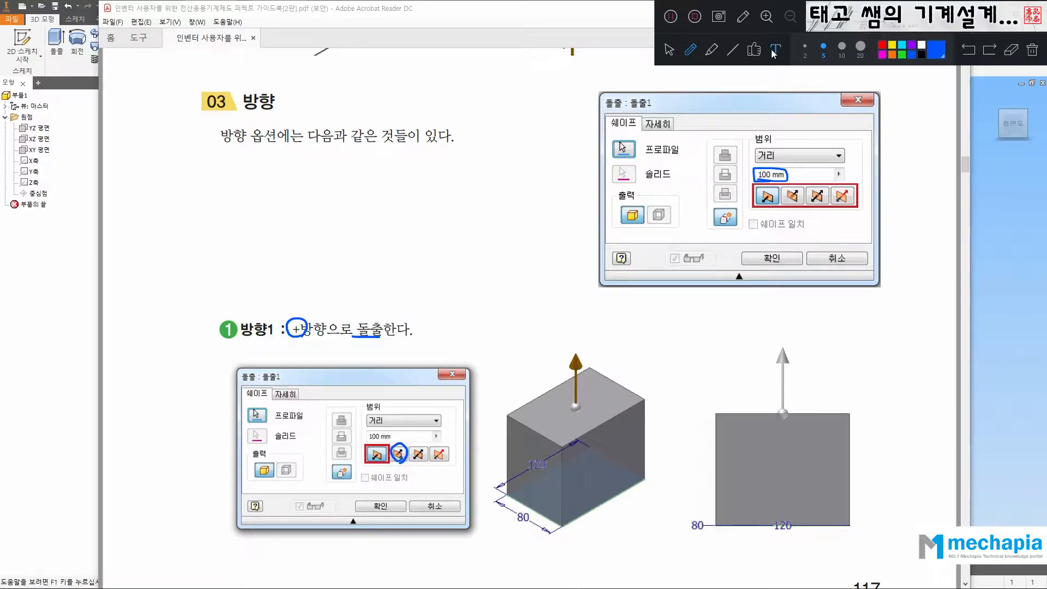
pyautogui.click(743, 17)
# Step: Outline the mid-height profile on the 대칭 section's block with the screen pen and circle the 100 mm distance in its dialog figure
pyautogui.scroll(-10, 568, 303)
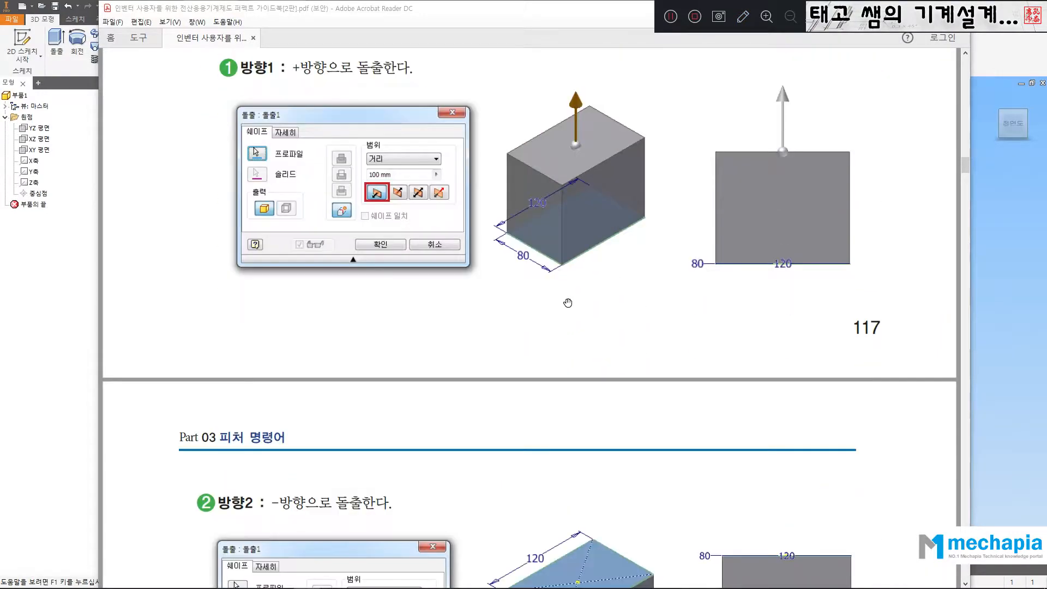
pyautogui.scroll(-2, 570, 298)
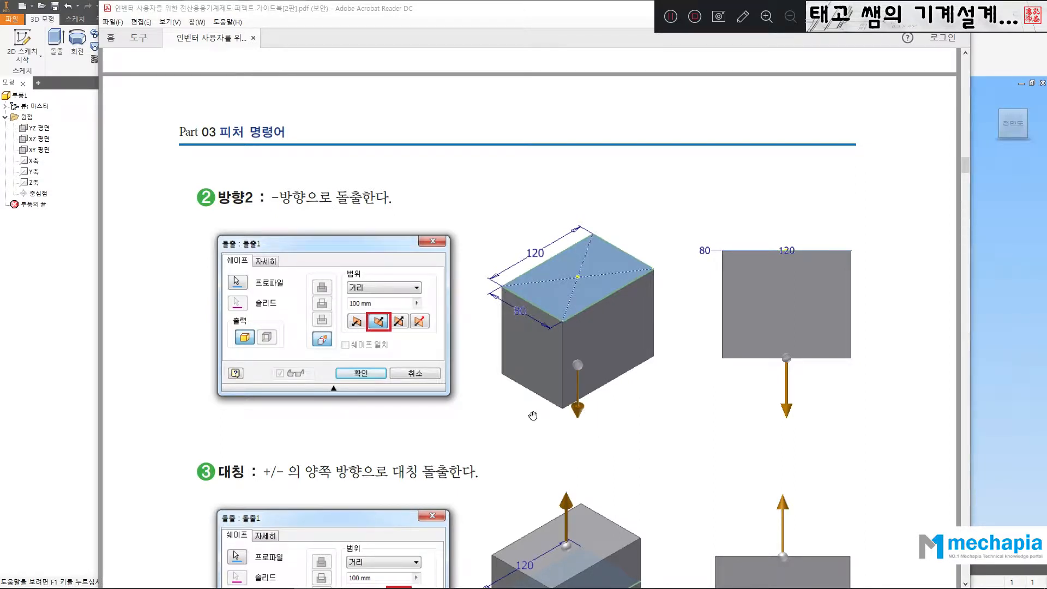
pyautogui.scroll(-5, 608, 347)
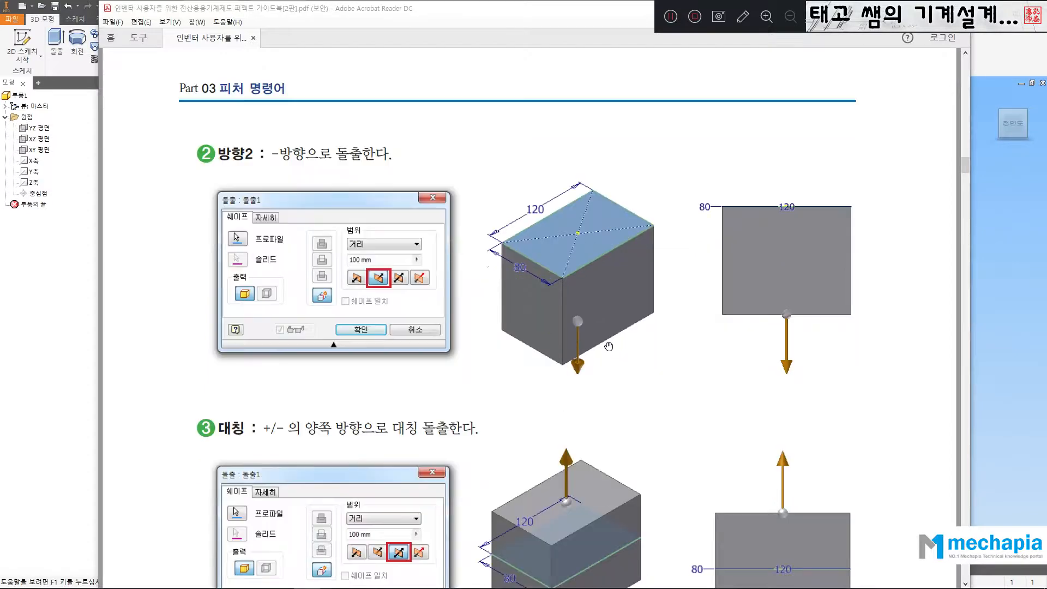
pyautogui.scroll(-1, 609, 344)
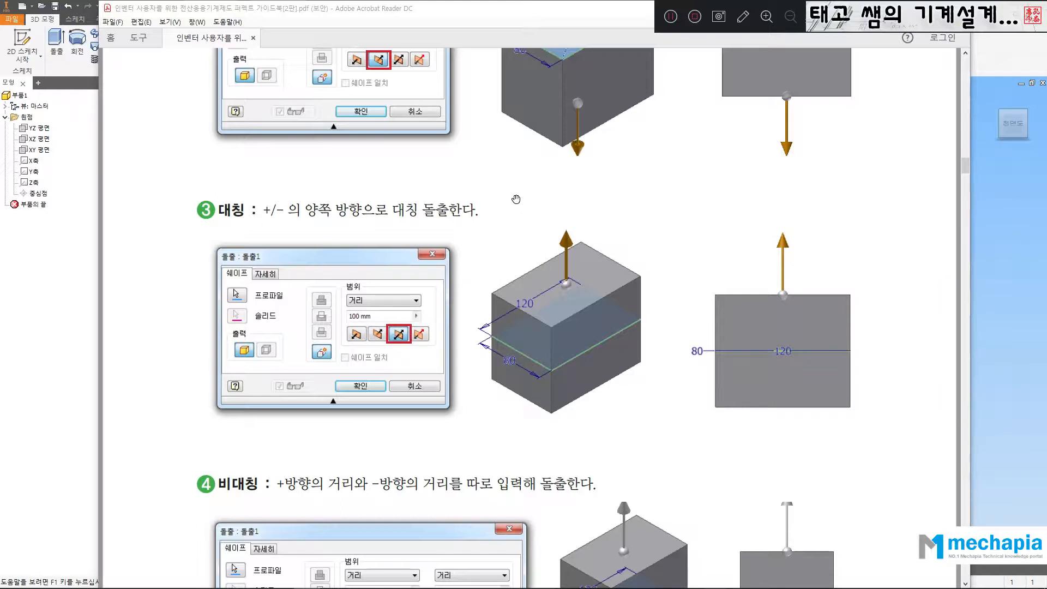
pyautogui.click(744, 17)
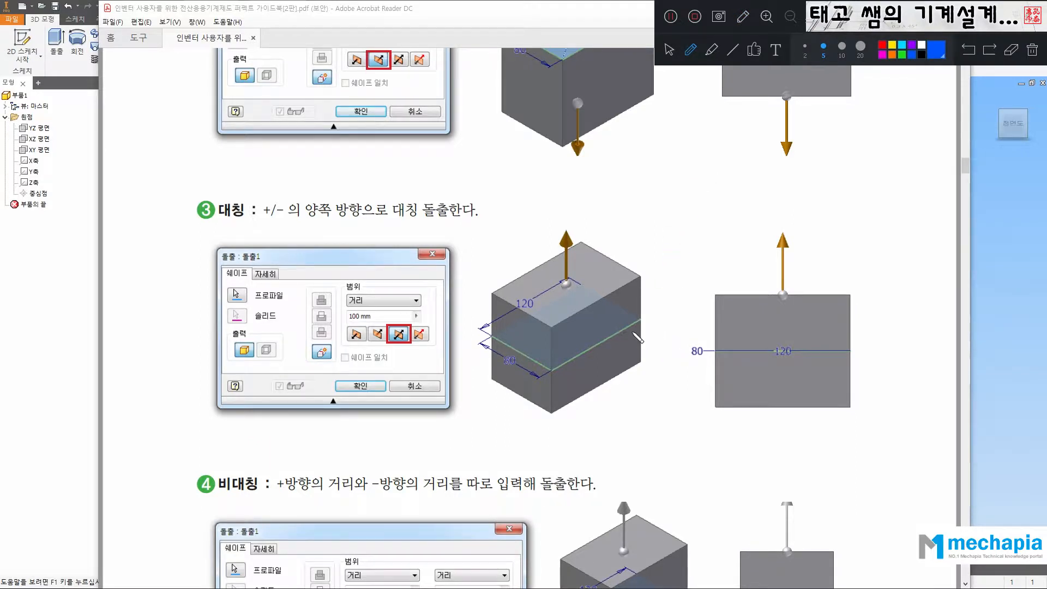
pyautogui.moveTo(644, 326)
pyautogui.mouseDown()
pyautogui.moveTo(554, 366)
pyautogui.moveTo(499, 339)
pyautogui.moveTo(575, 283)
pyautogui.moveTo(640, 318)
pyautogui.mouseUp()
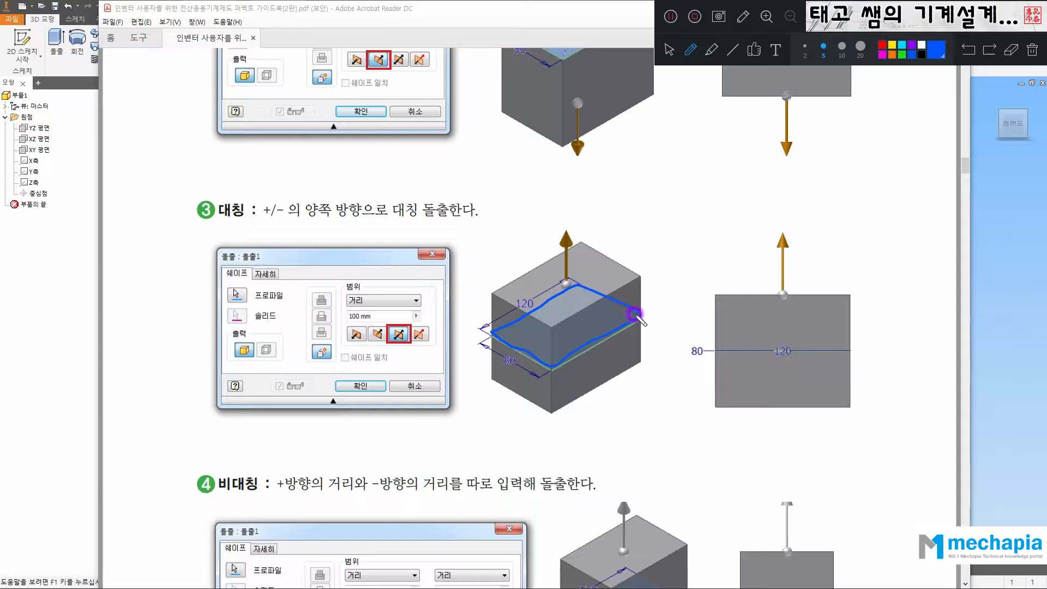
pyautogui.moveTo(376, 325)
pyautogui.mouseDown()
pyautogui.moveTo(342, 310)
pyautogui.moveTo(374, 321)
pyautogui.mouseUp()
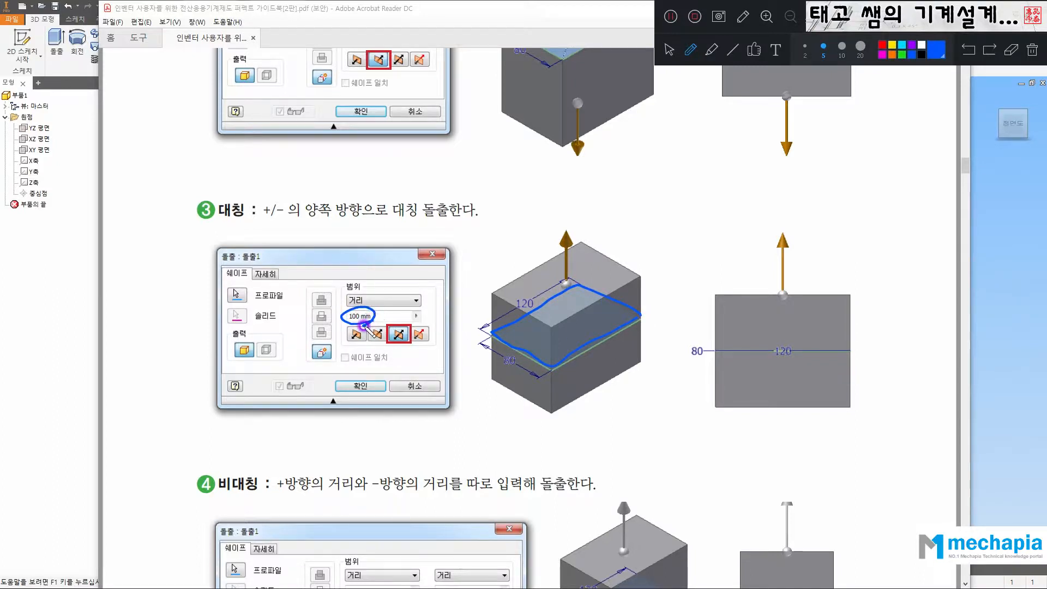
# Step: Draw an up arrow and a down arrow each labelled 50 beside the 대칭 block, mark the 대칭 heading and leave drawing mode
pyautogui.moveTo(646, 318)
pyautogui.mouseDown()
pyautogui.moveTo(651, 284)
pyautogui.moveTo(665, 300)
pyautogui.moveTo(672, 294)
pyautogui.mouseUp()
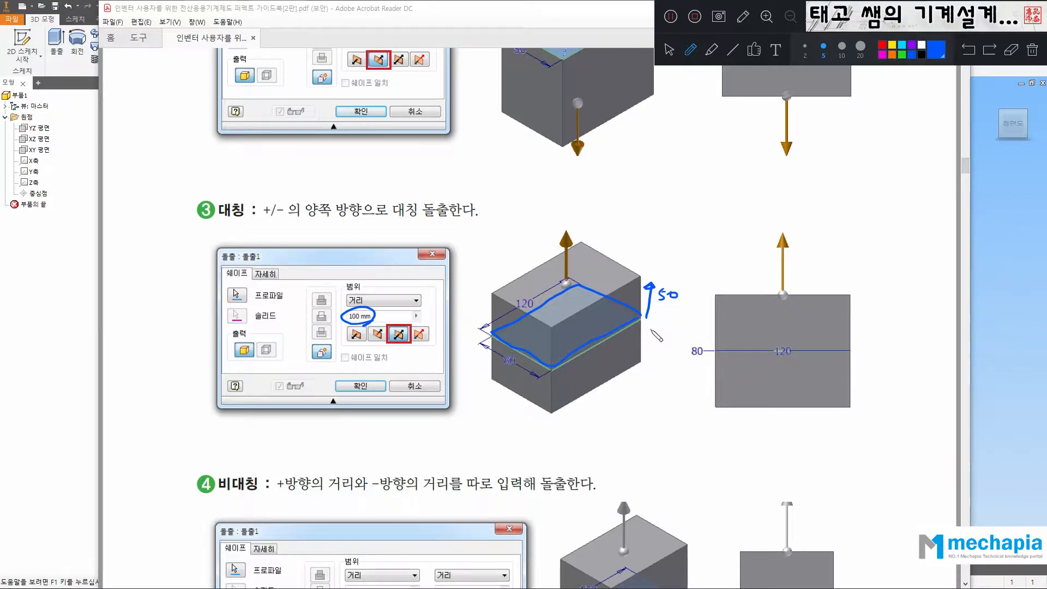
pyautogui.moveTo(651, 330); pyautogui.dragTo(657, 352)
pyautogui.moveTo(668, 339)
pyautogui.mouseDown()
pyautogui.moveTo(666, 349)
pyautogui.moveTo(677, 342)
pyautogui.mouseUp()
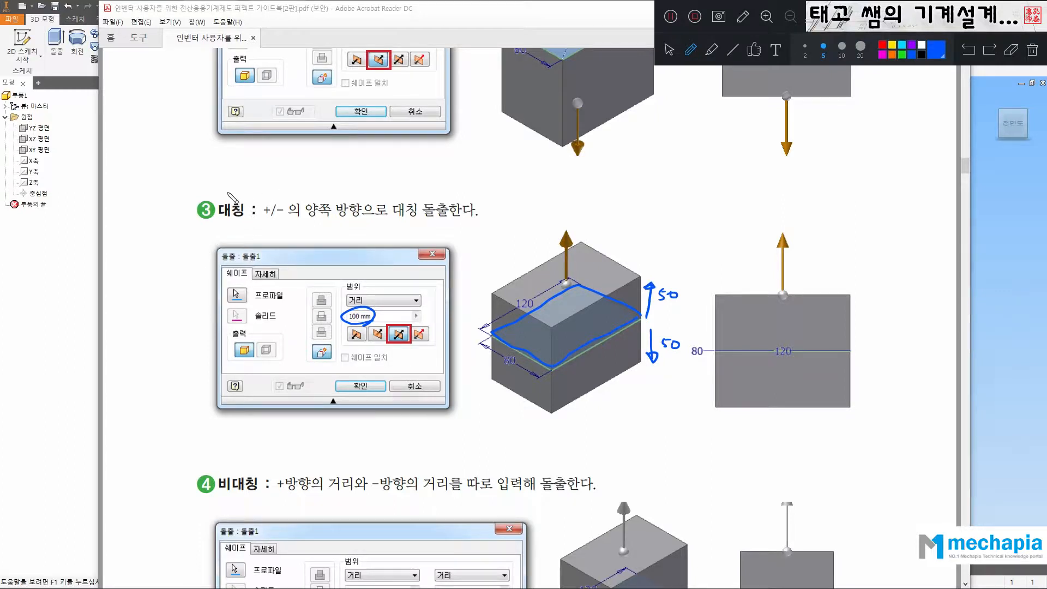
pyautogui.moveTo(228, 193)
pyautogui.mouseDown()
pyautogui.moveTo(232, 176)
pyautogui.moveTo(231, 196)
pyautogui.mouseUp()
pyautogui.click(743, 22)
# Step: In the 비대칭 dialog figure, circle the asymmetric direction option, box the second distance group and circle the values 80 and 50
pyautogui.scroll(-5, 619, 193)
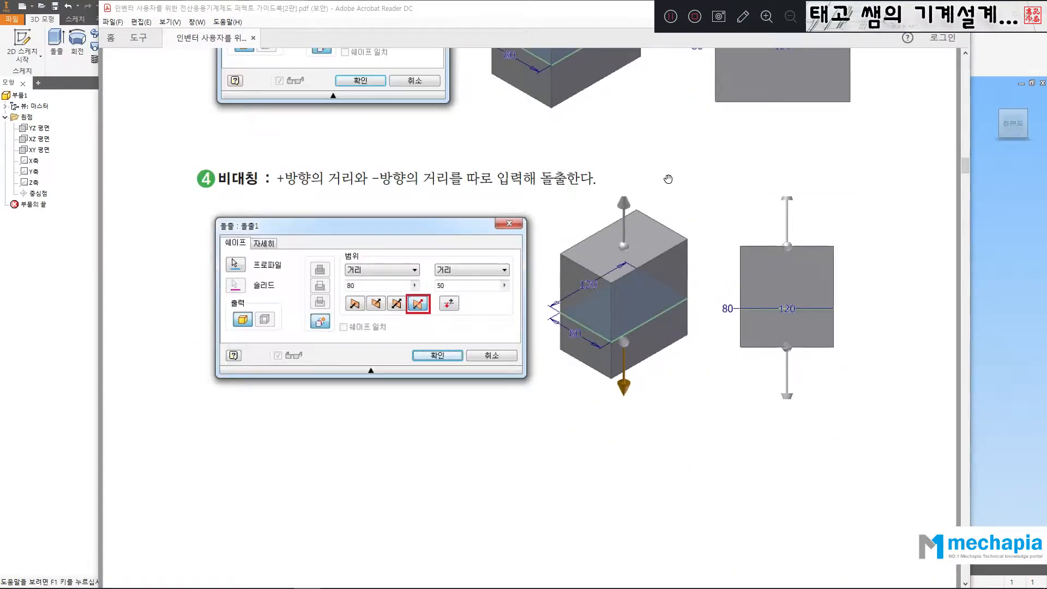
pyautogui.scroll(-1, 668, 179)
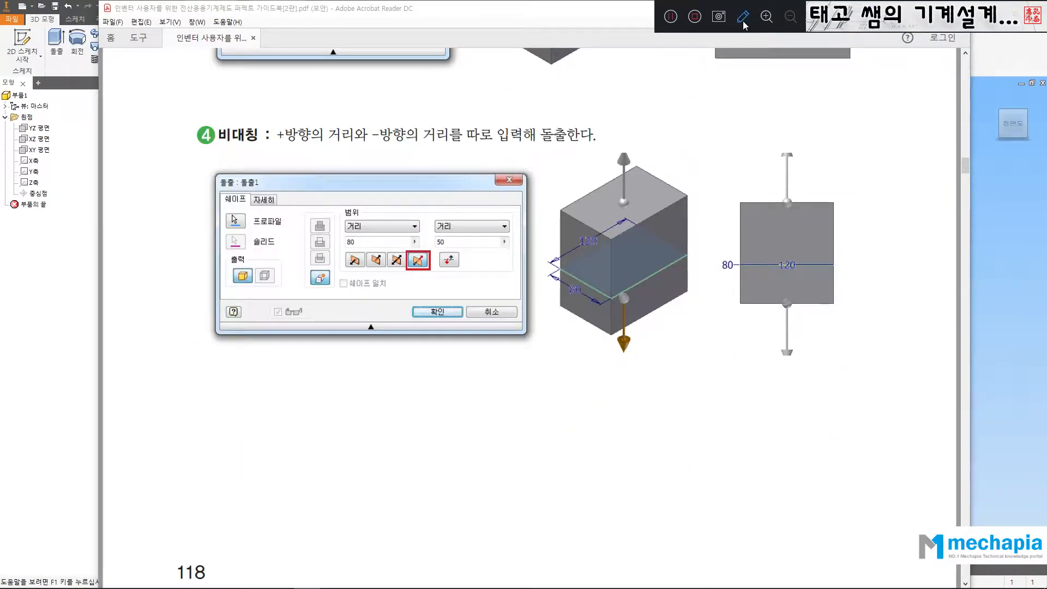
pyautogui.click(743, 22)
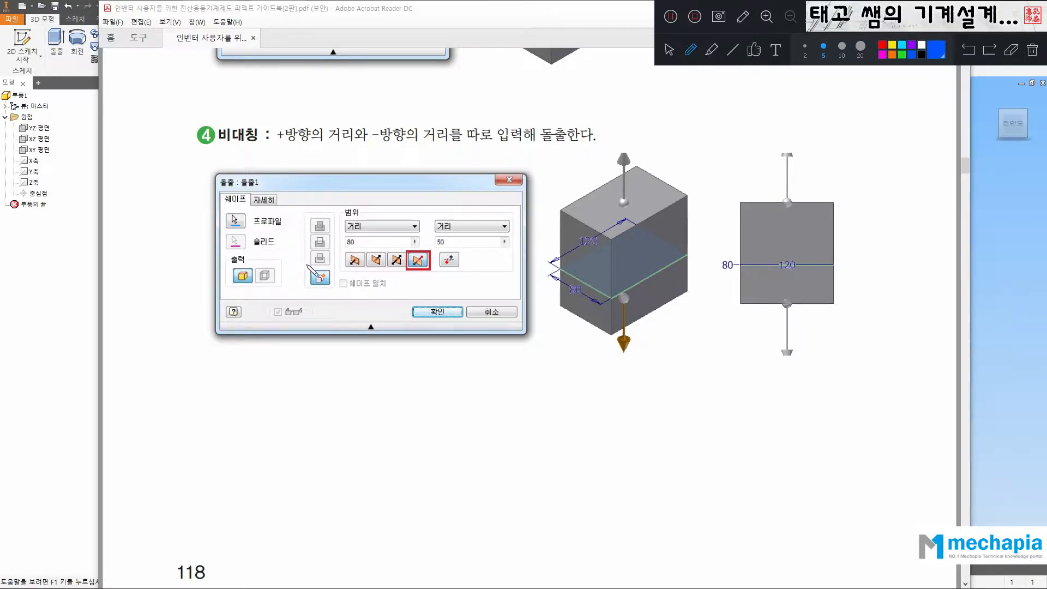
pyautogui.moveTo(416, 273)
pyautogui.mouseDown()
pyautogui.moveTo(434, 248)
pyautogui.moveTo(417, 265)
pyautogui.moveTo(428, 192)
pyautogui.moveTo(428, 287)
pyautogui.moveTo(516, 275)
pyautogui.moveTo(522, 199)
pyautogui.moveTo(425, 191)
pyautogui.mouseUp()
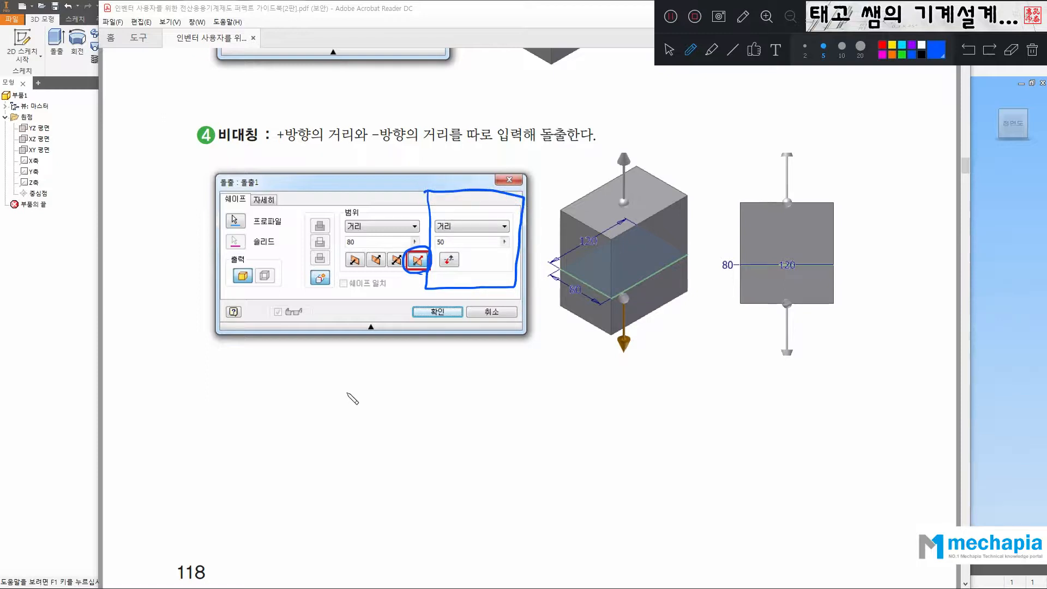
pyautogui.moveTo(358, 236)
pyautogui.mouseDown()
pyautogui.moveTo(341, 244)
pyautogui.moveTo(358, 236)
pyautogui.mouseUp()
pyautogui.moveTo(453, 250); pyautogui.dragTo(443, 248)
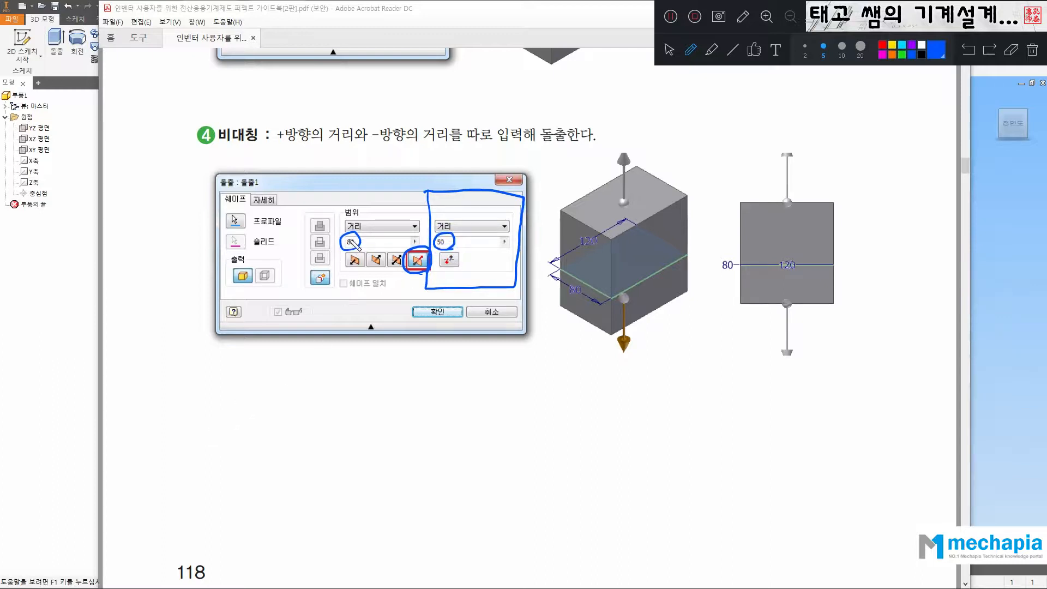
# Step: Draw an up arrow labelled 80 and a down arrow labelled 50 by the 비대칭 block, link them to the dialog values and outline the profile
pyautogui.moveTo(542, 244)
pyautogui.mouseDown()
pyautogui.moveTo(542, 219)
pyautogui.moveTo(534, 238)
pyautogui.mouseUp()
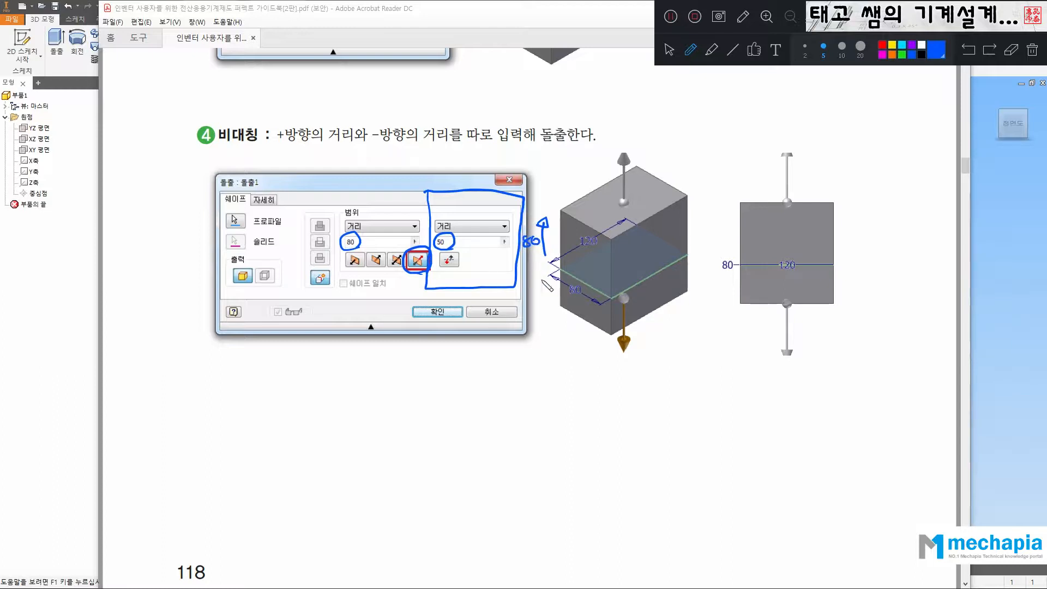
pyautogui.moveTo(543, 282); pyautogui.dragTo(543, 310)
pyautogui.moveTo(536, 299)
pyautogui.mouseDown()
pyautogui.moveTo(547, 299)
pyautogui.moveTo(522, 295)
pyautogui.moveTo(532, 285)
pyautogui.mouseUp()
pyautogui.moveTo(356, 234)
pyautogui.mouseDown()
pyautogui.moveTo(421, 208)
pyautogui.moveTo(508, 235)
pyautogui.moveTo(519, 289)
pyautogui.moveTo(511, 297)
pyautogui.mouseUp()
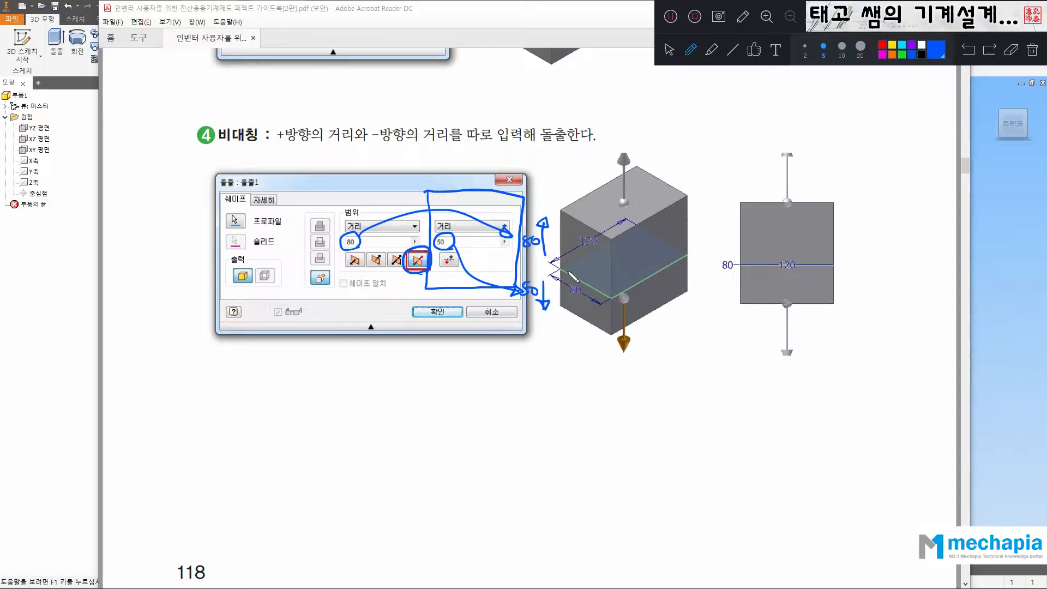
pyautogui.moveTo(557, 269)
pyautogui.mouseDown()
pyautogui.moveTo(632, 223)
pyautogui.moveTo(679, 256)
pyautogui.moveTo(605, 297)
pyautogui.moveTo(547, 276)
pyautogui.mouseUp()
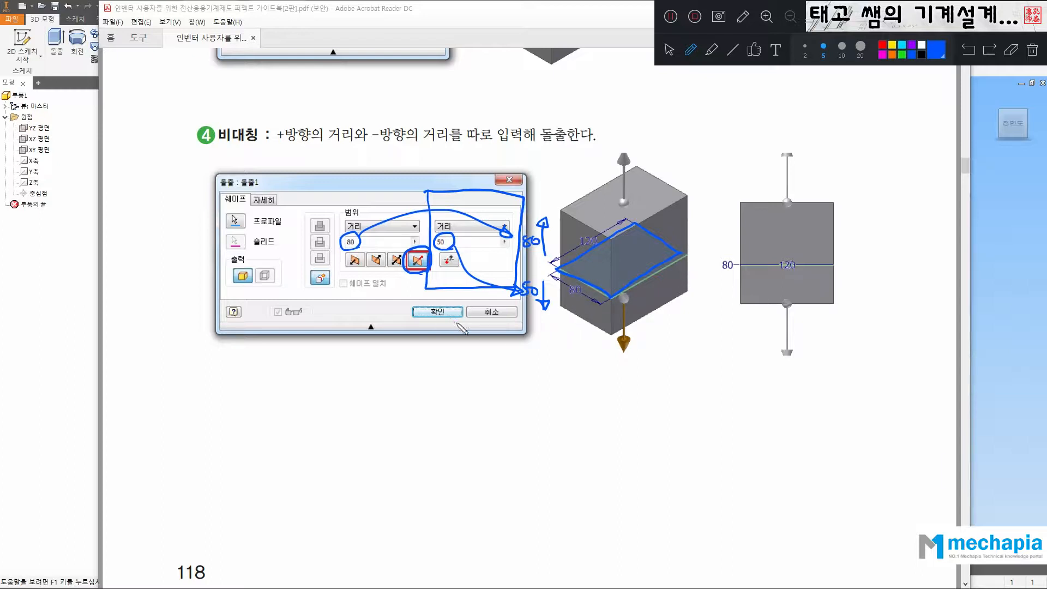
# Step: Remove the circle around 50 and its linking curve, circle the direction swap option beneath it and leave drawing mode
pyautogui.hotkey('ctrl', 'z')
pyautogui.hotkey('ctrl', 'z')
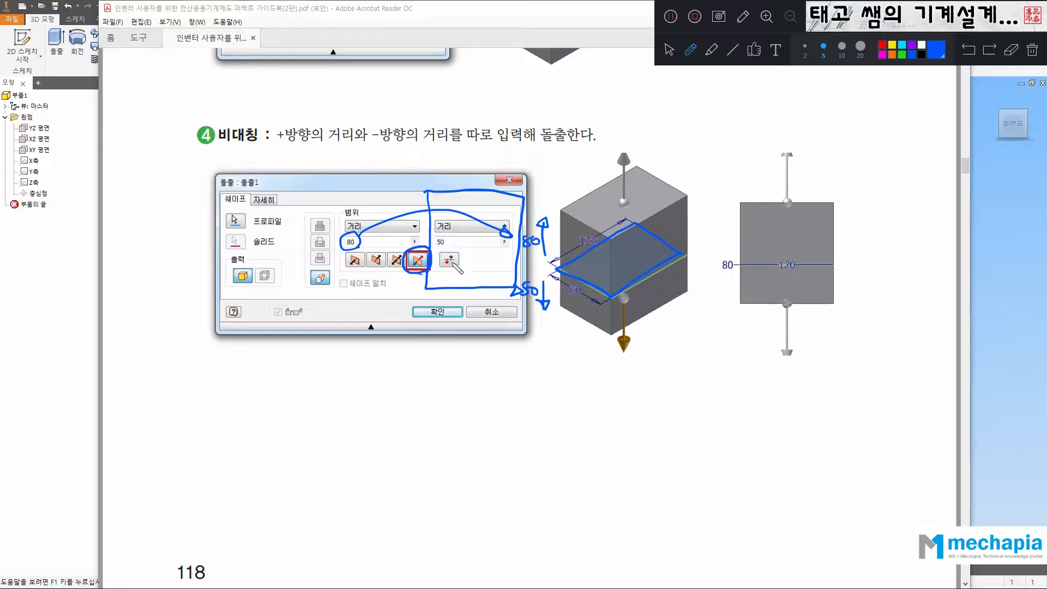
pyautogui.moveTo(460, 253); pyautogui.dragTo(457, 267)
pyautogui.click(742, 17)
# Step: Review the 대체 솔루션 and 테이퍼 options in the 자세히 section and return through the direction pages to the extrude range options
pyautogui.scroll(-10, 475, 150)
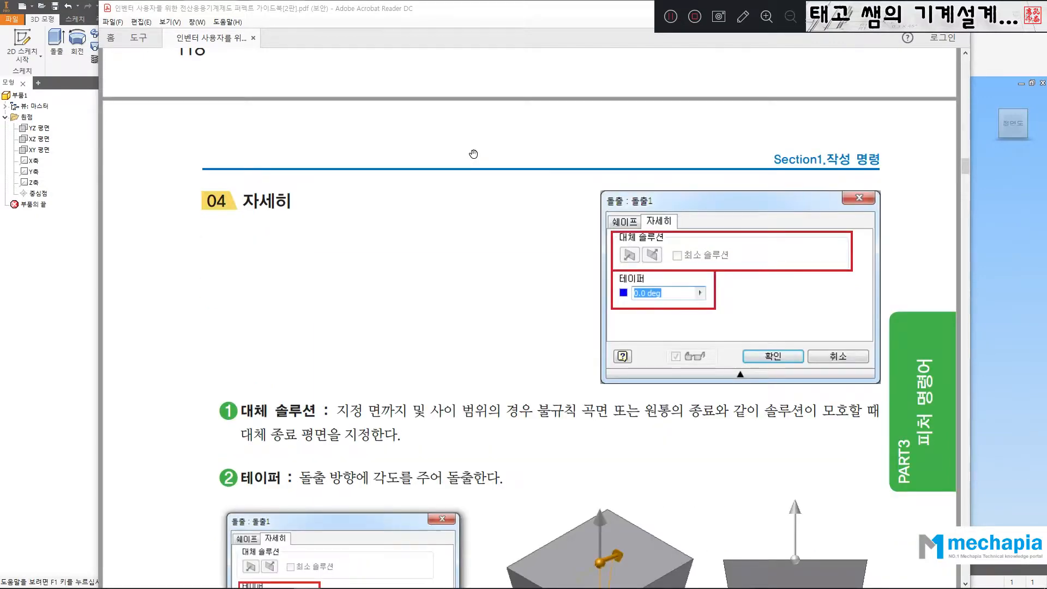
pyautogui.scroll(-3, 474, 155)
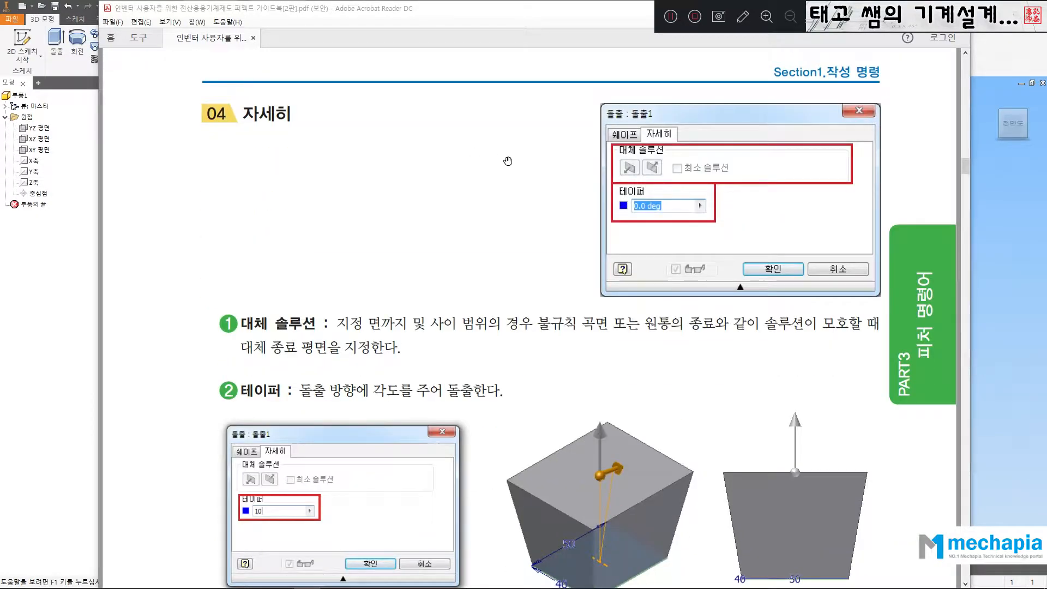
pyautogui.scroll(-1, 503, 162)
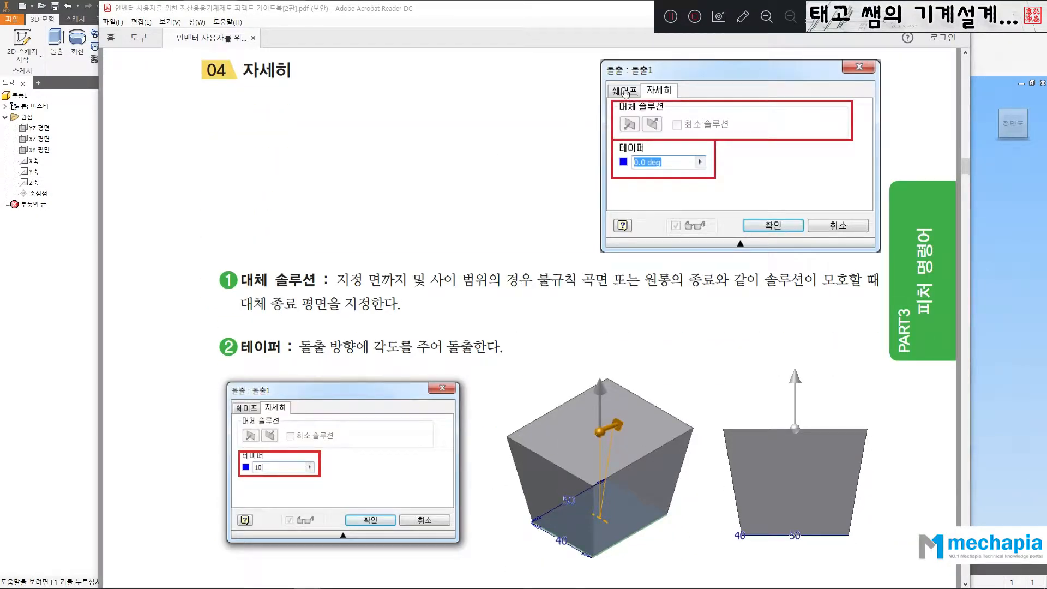
pyautogui.scroll(3, 506, 127)
pyautogui.scroll(12, 506, 127)
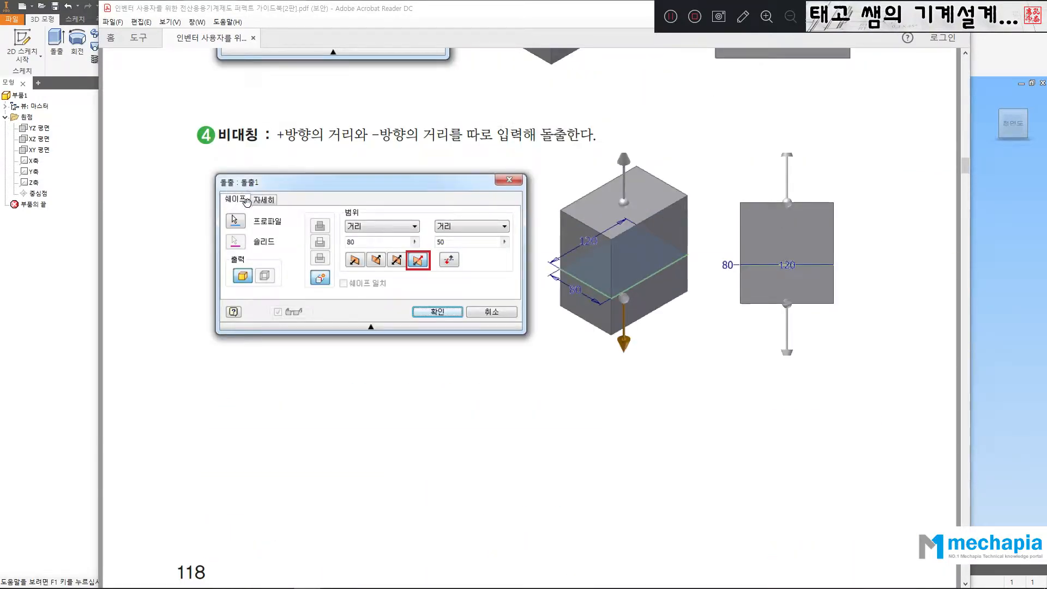
pyautogui.scroll(-11, 409, 179)
pyautogui.scroll(-3, 410, 179)
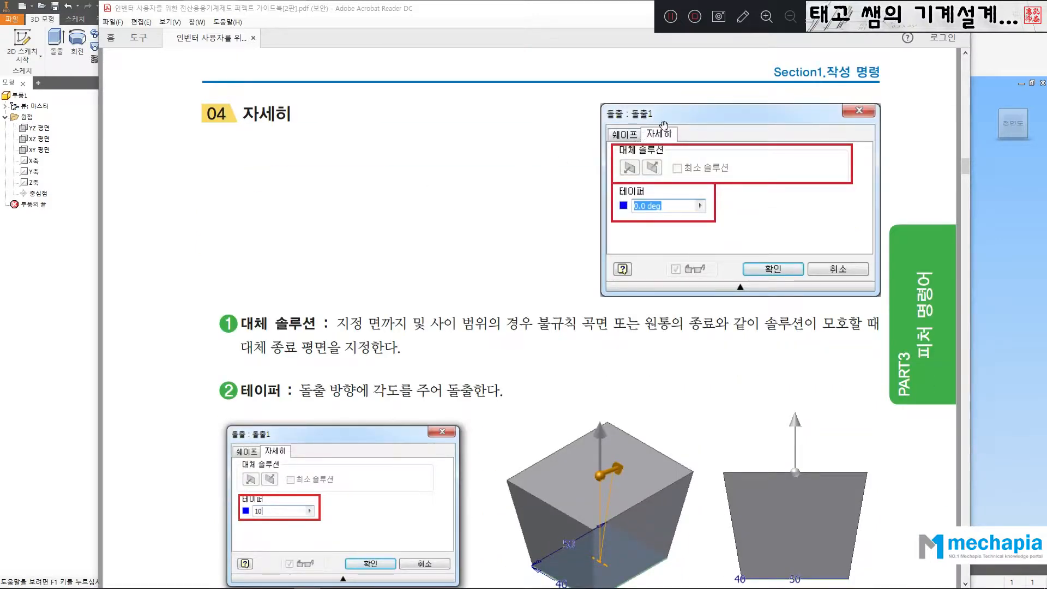
pyautogui.scroll(-3, 442, 133)
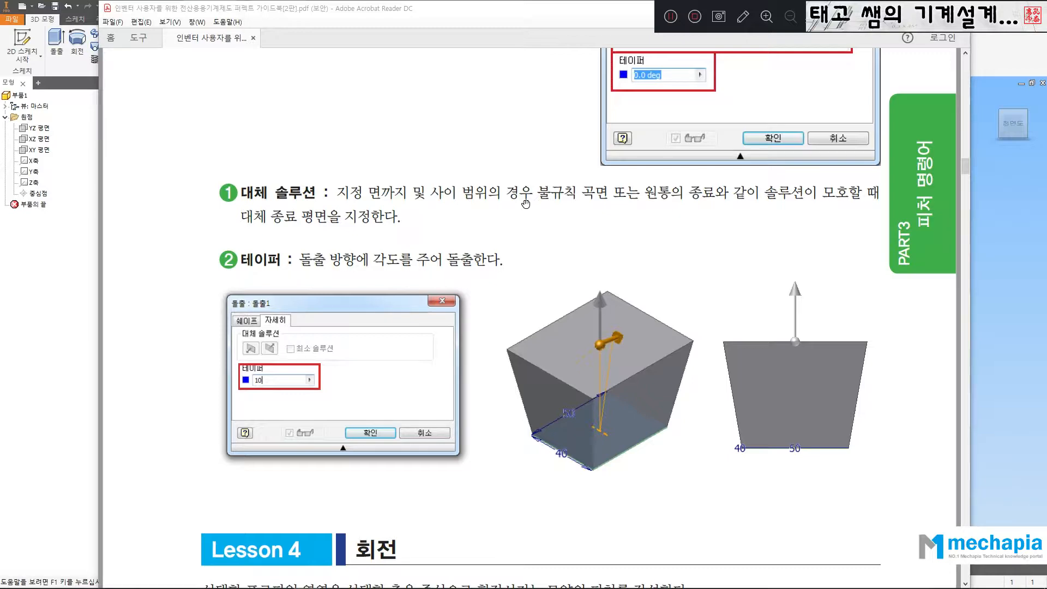
pyautogui.scroll(-3, 480, 174)
pyautogui.scroll(-9, 480, 173)
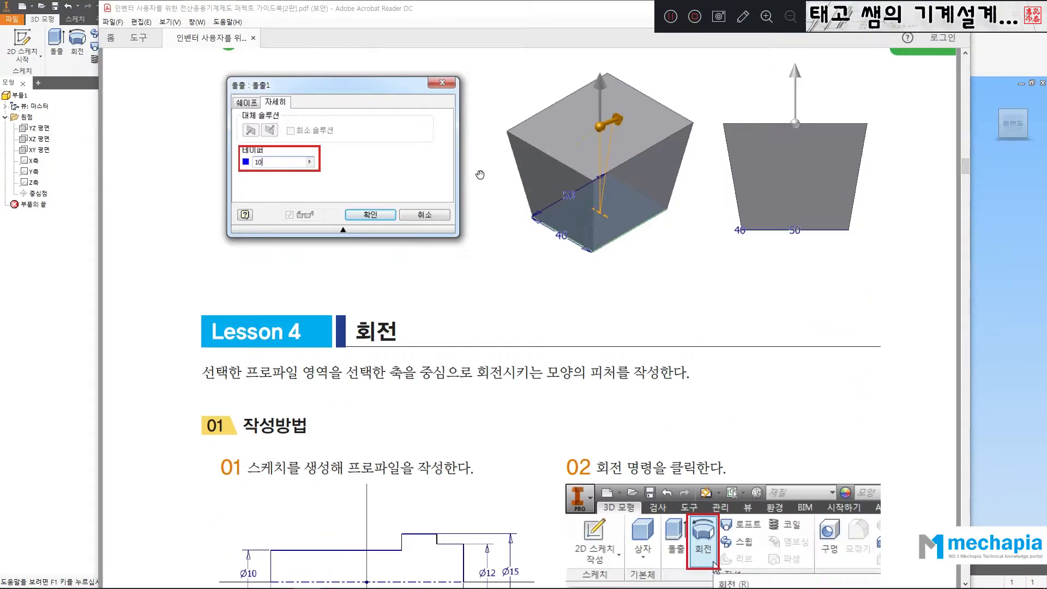
pyautogui.scroll(20, 487, 232)
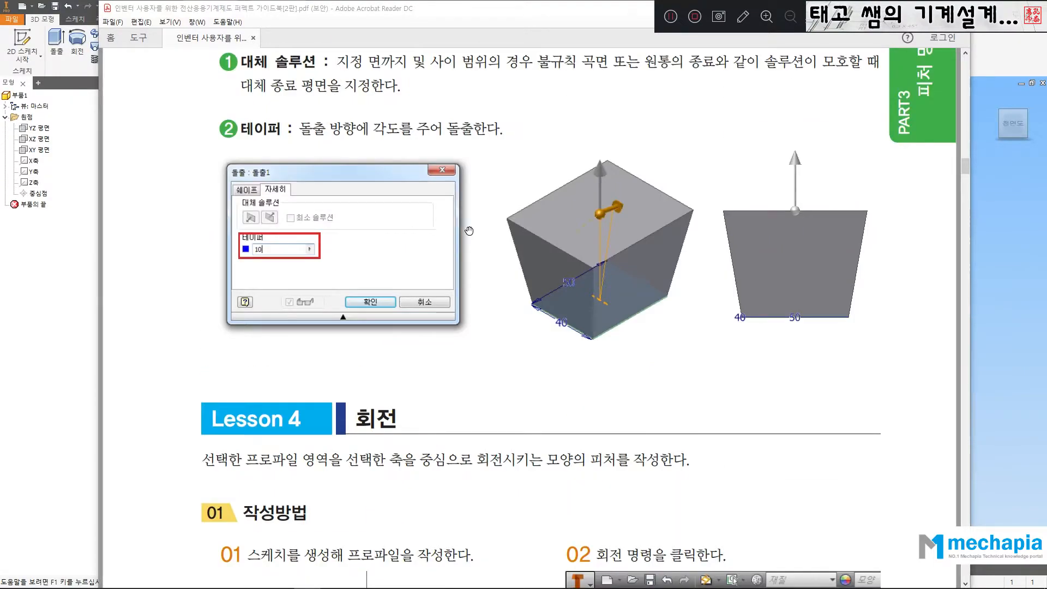
pyautogui.scroll(20, 487, 233)
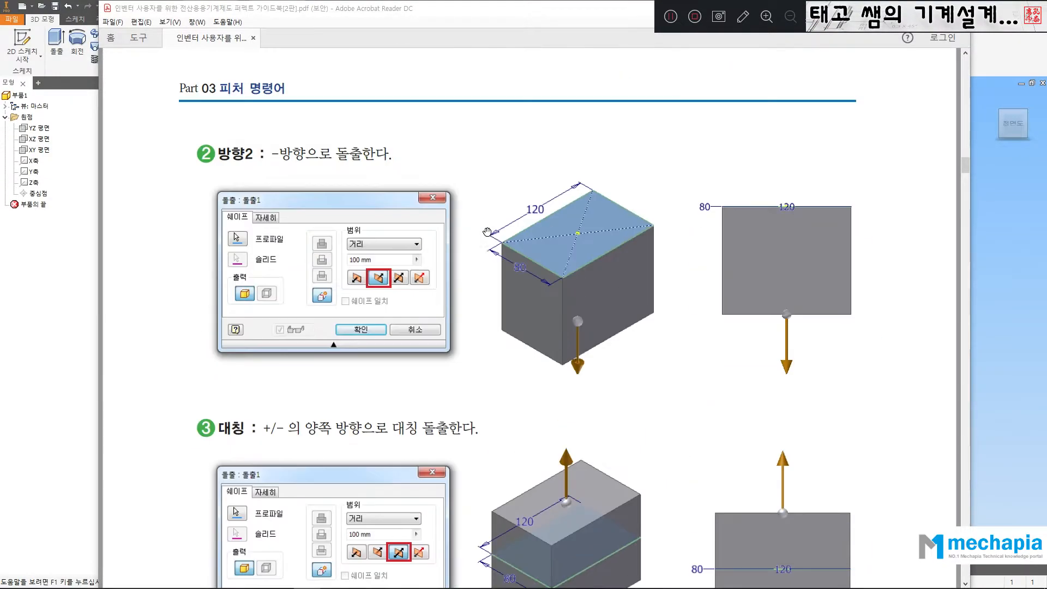
pyautogui.scroll(20, 484, 231)
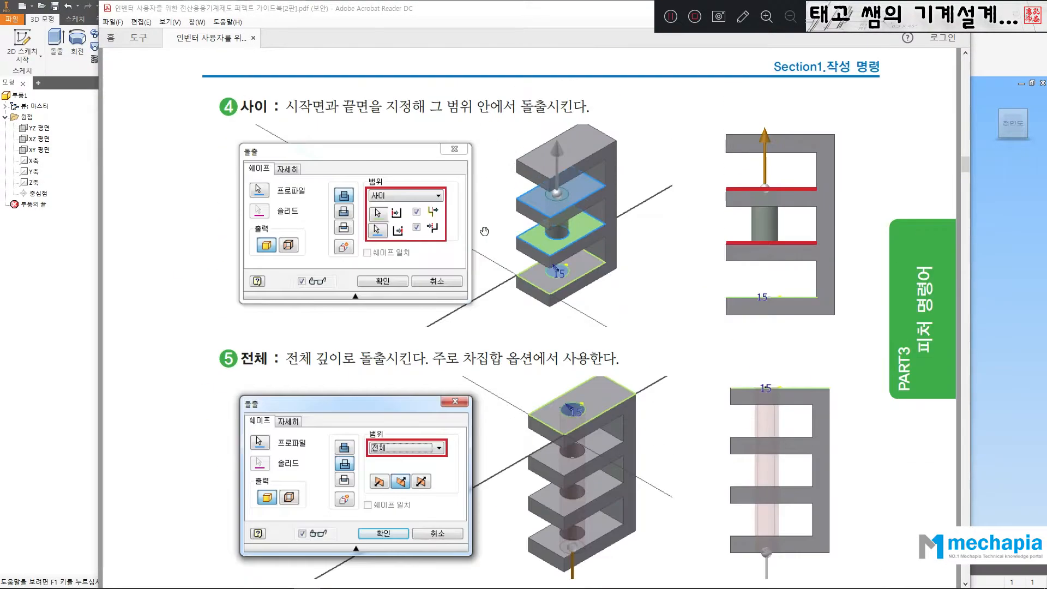
pyautogui.scroll(20, 484, 231)
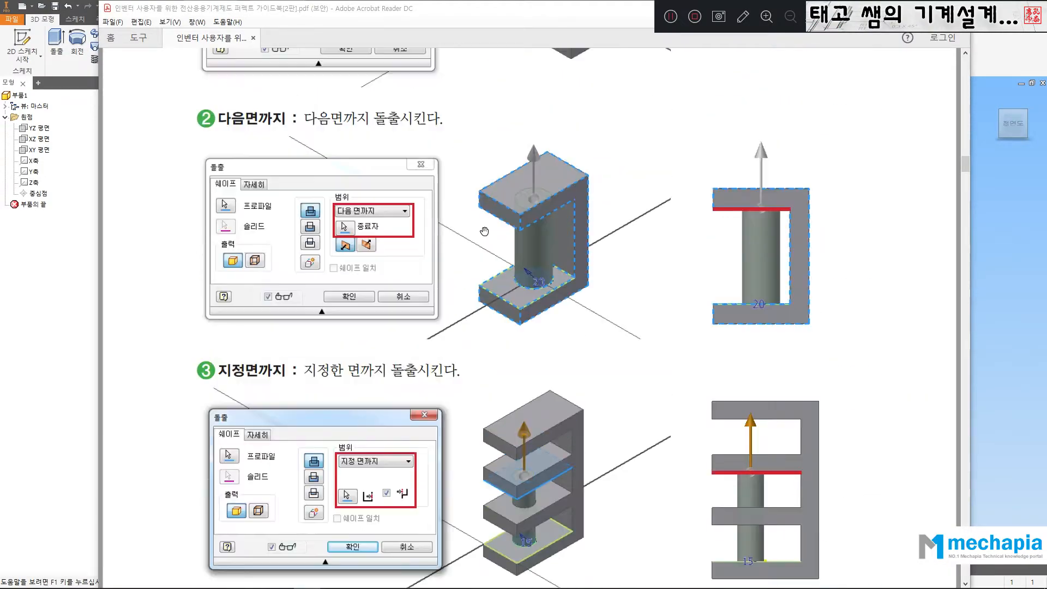
pyautogui.scroll(20, 484, 231)
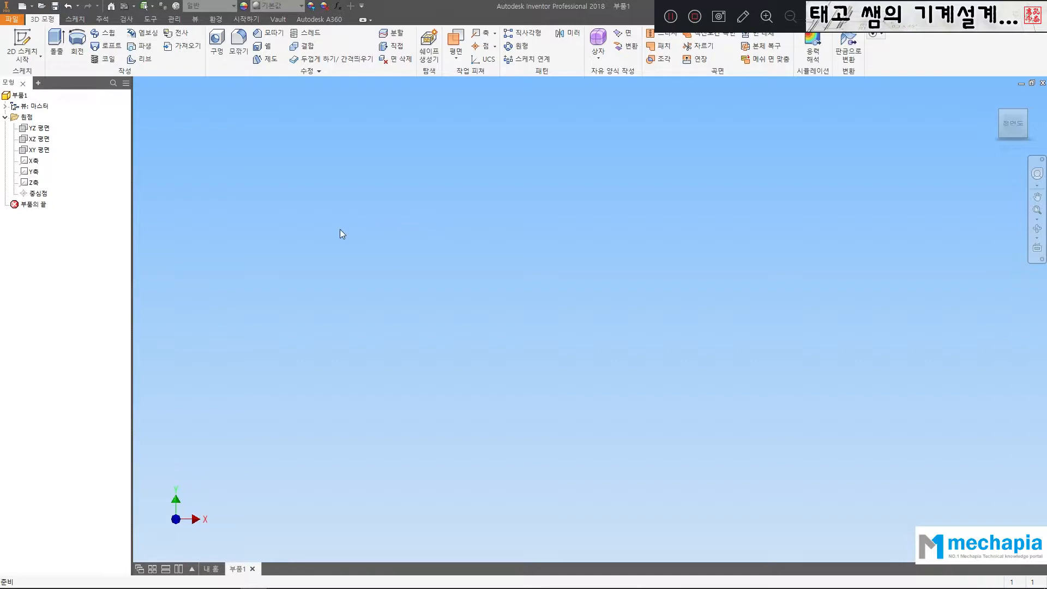
# Step: Start a sketch on the XY plane and draw a two-point center rectangle about 50 by 28 mm, centred on the origin
pyautogui.click(39, 150)
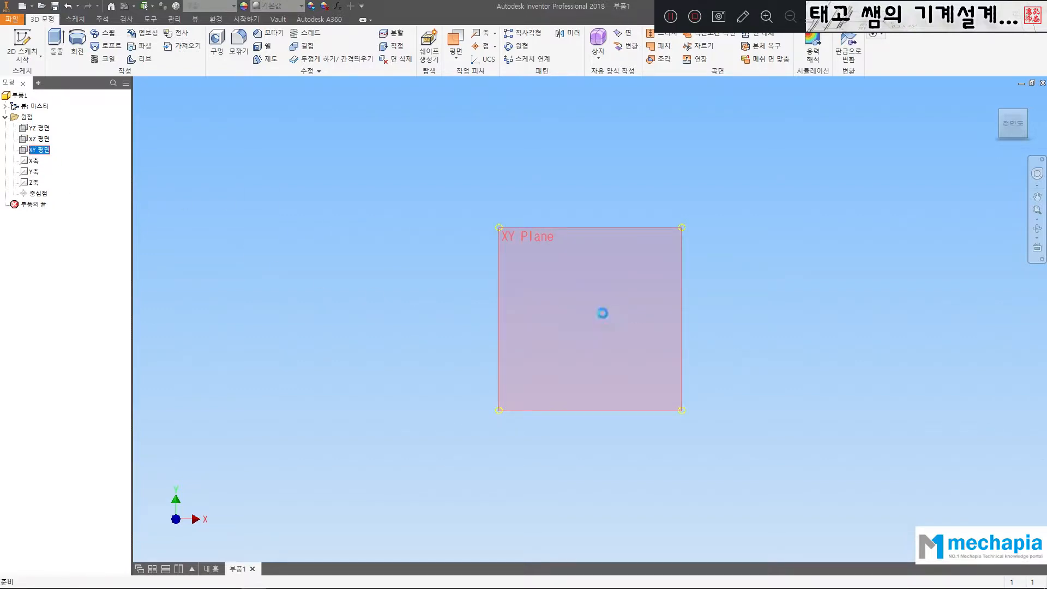
pyautogui.click(604, 311)
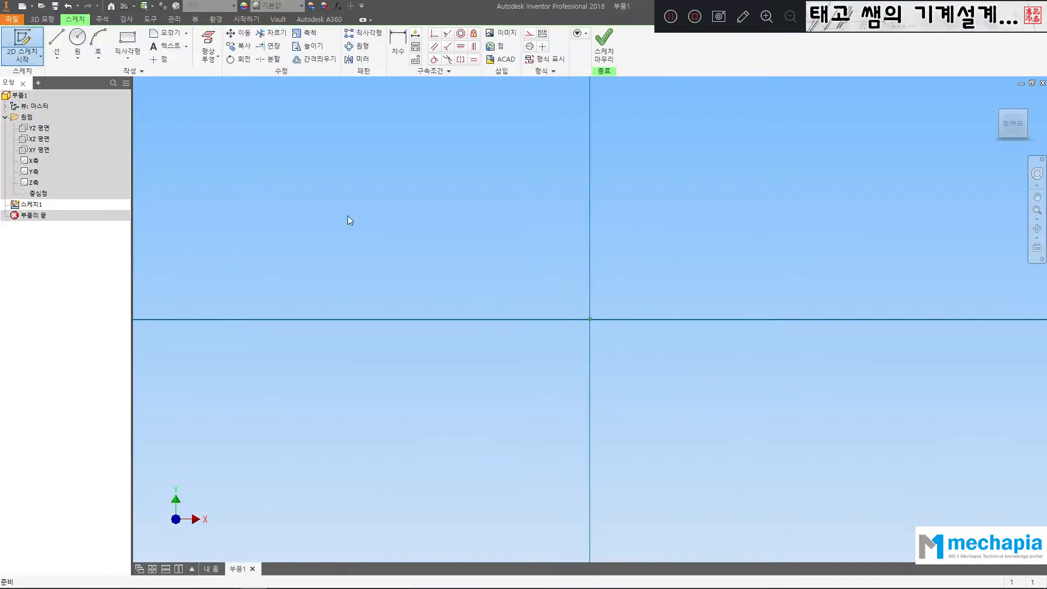
pyautogui.click(129, 56)
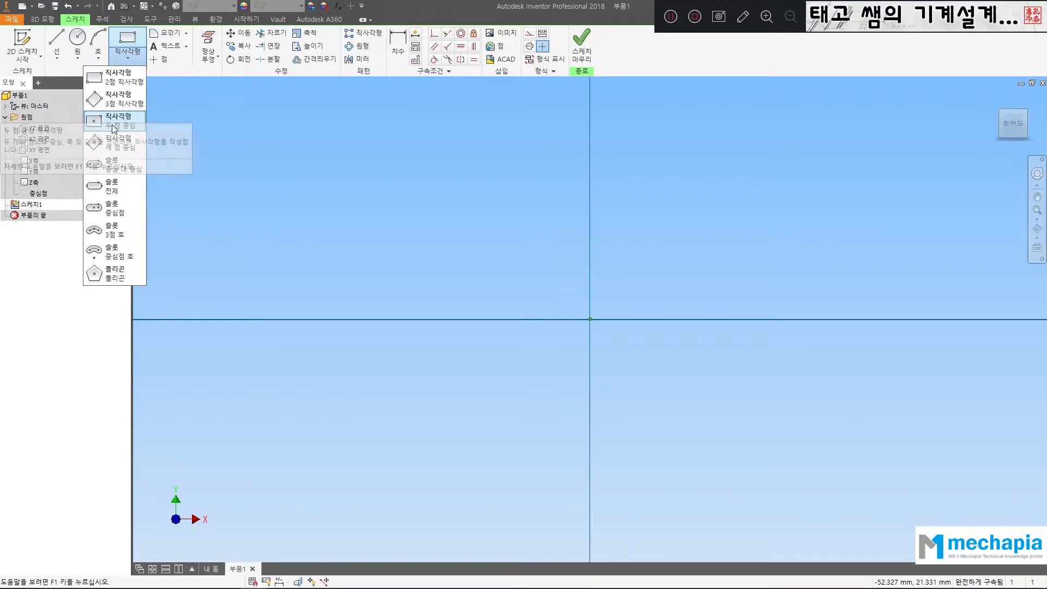
pyautogui.click(115, 119)
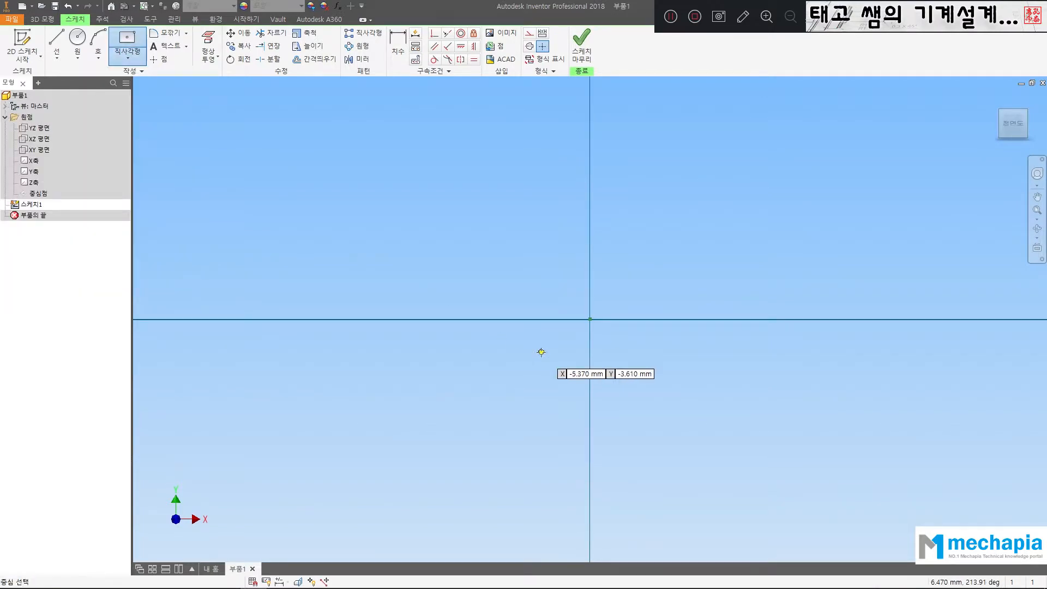
pyautogui.click(590, 317)
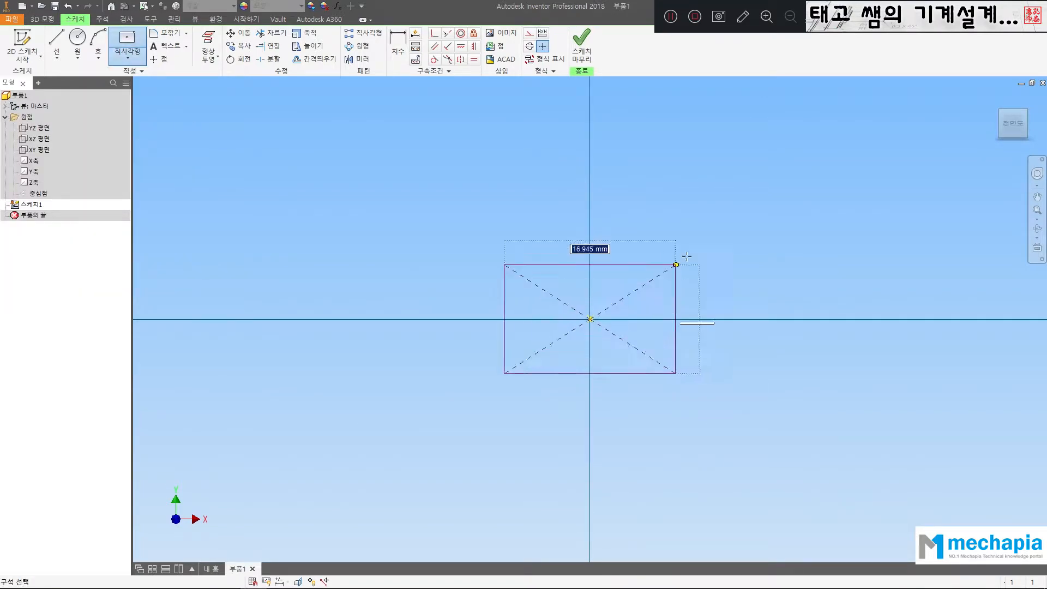
pyautogui.click(819, 189)
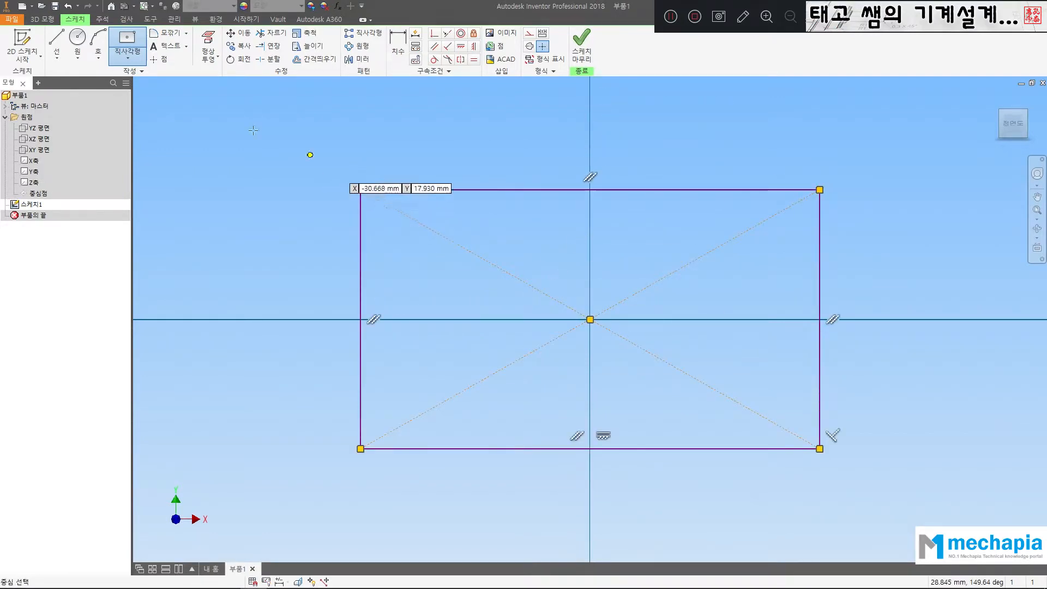
pyautogui.rightClick(258, 133)
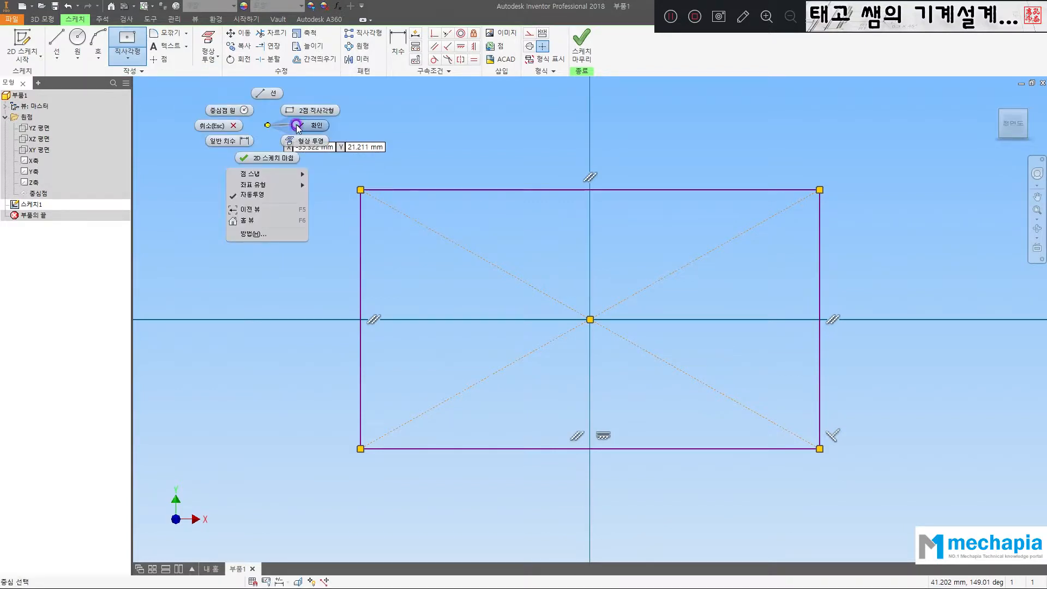
pyautogui.click(297, 129)
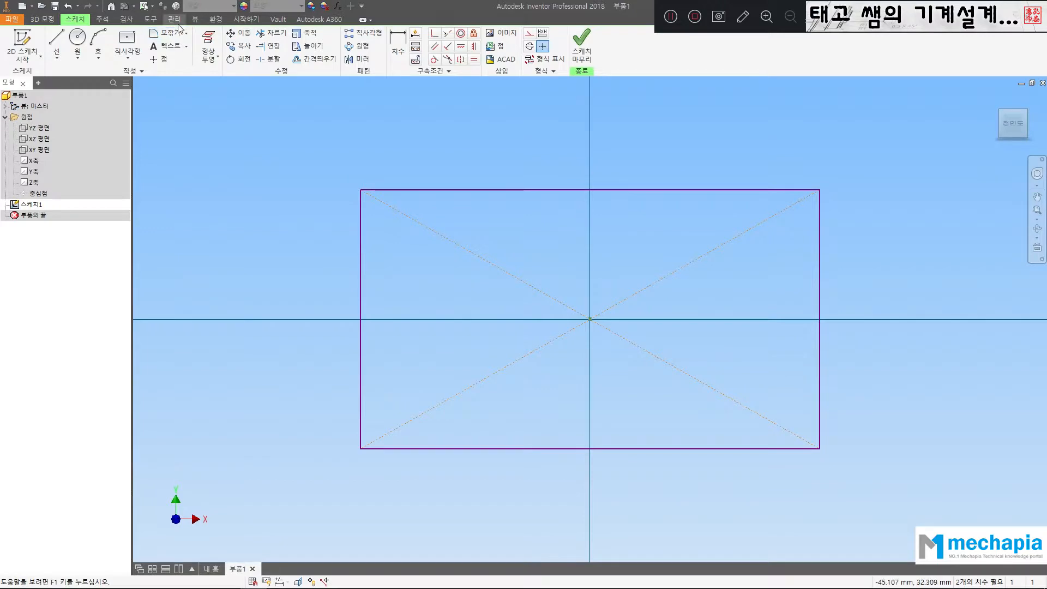
# Step: Turn off the minor grid lines and axes for sketches in the application options and apply the change
pyautogui.click(151, 20)
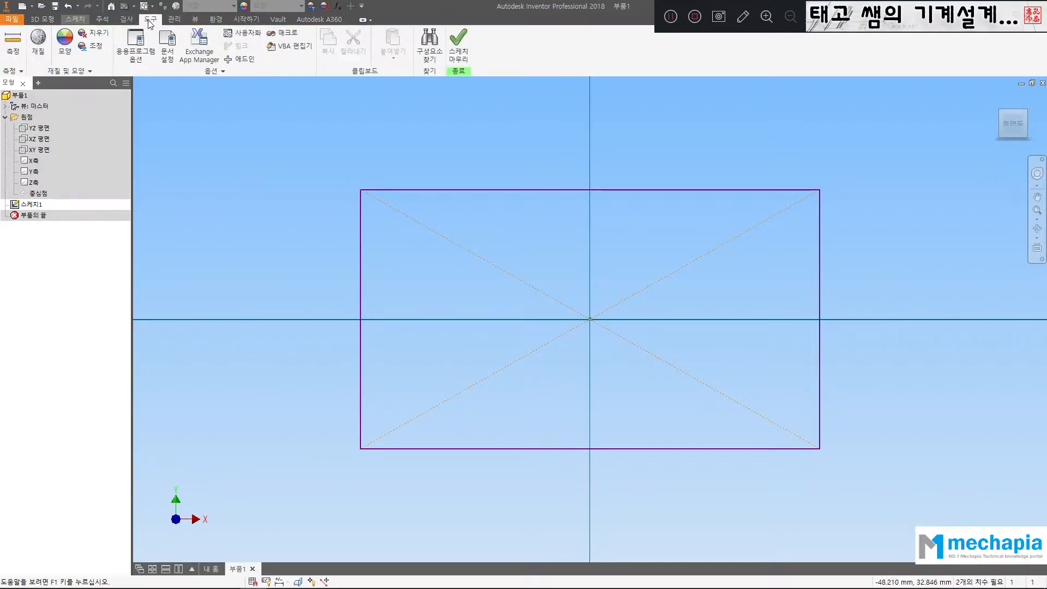
pyautogui.click(129, 43)
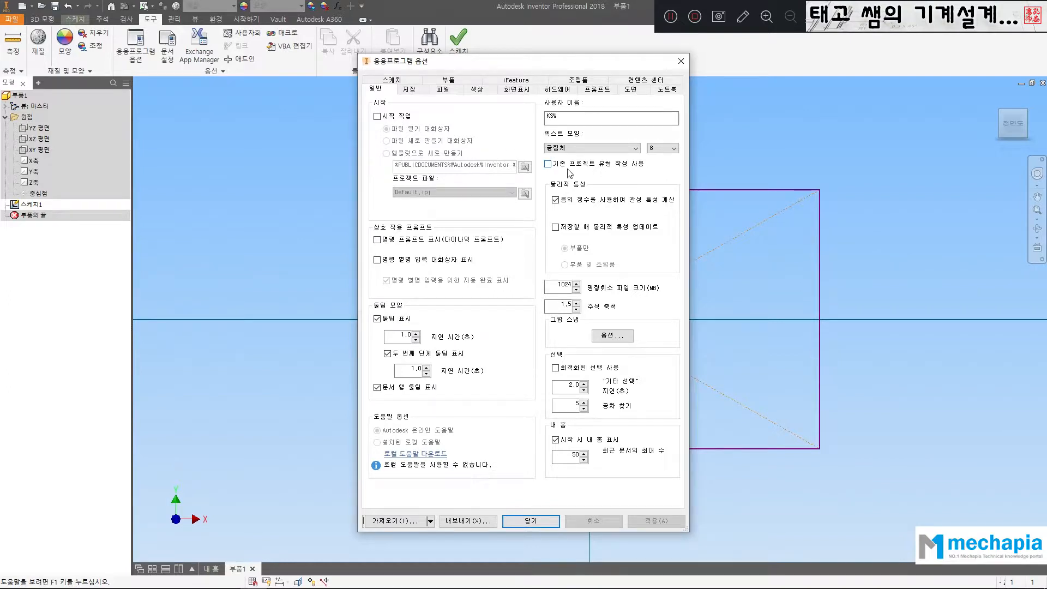
pyautogui.click(517, 90)
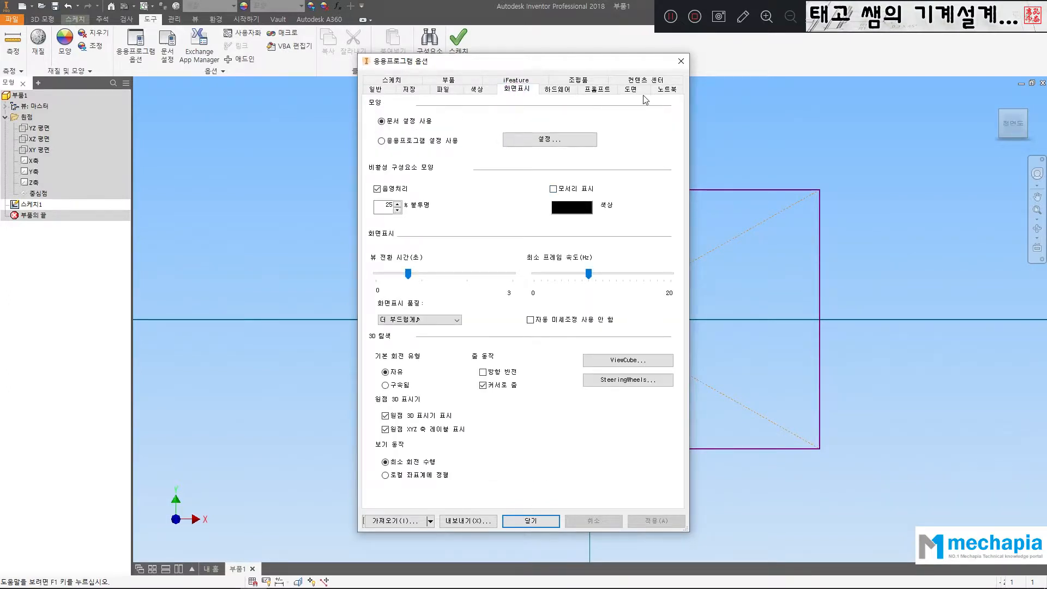
pyautogui.click(404, 83)
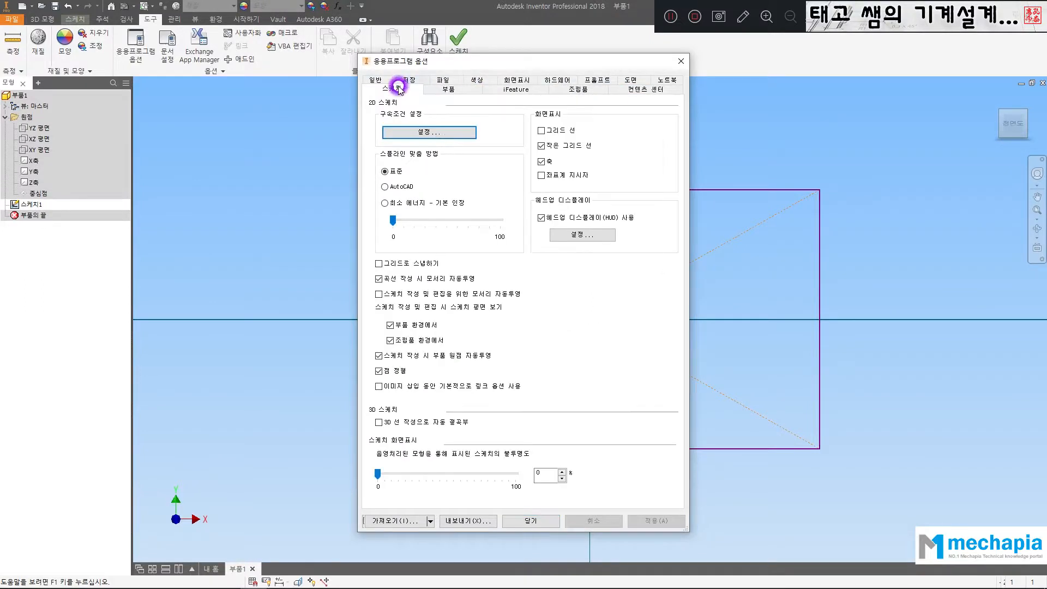
pyautogui.click(543, 145)
pyautogui.click(542, 162)
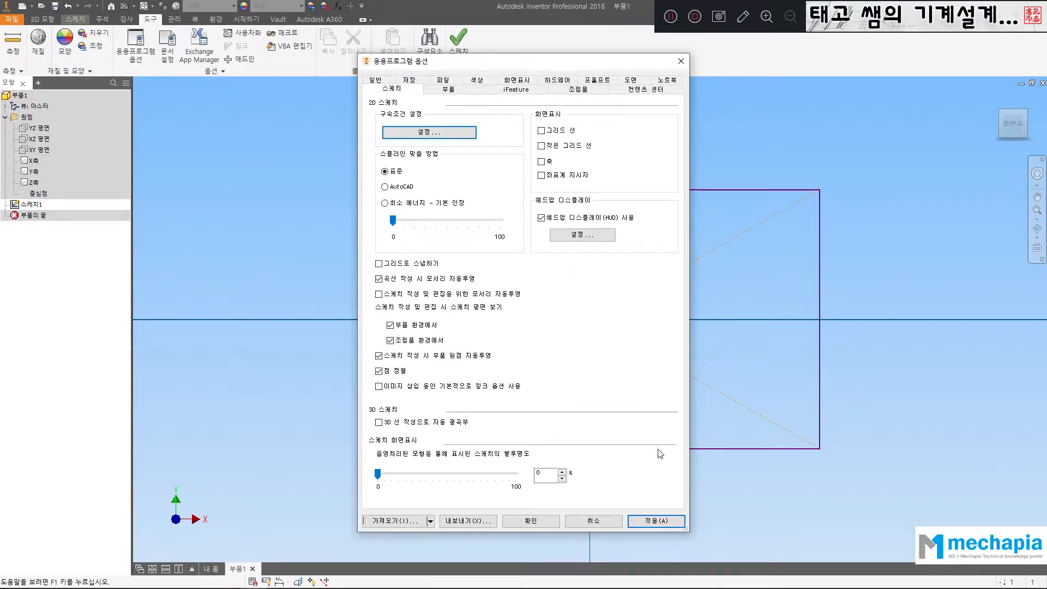
pyautogui.click(657, 520)
pyautogui.click(539, 522)
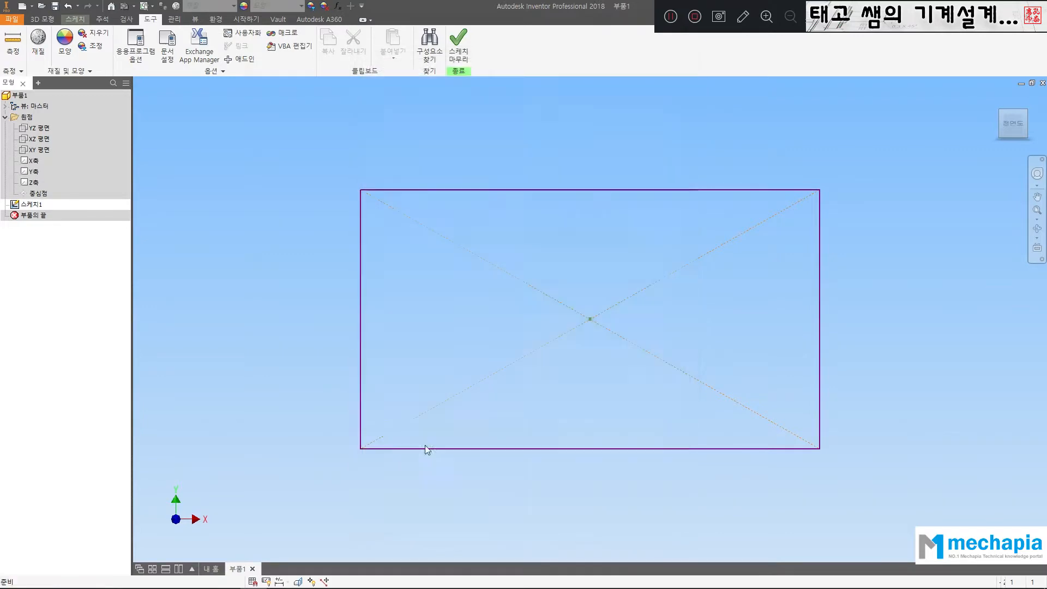
# Step: Compare the 3D model and sketch tool sets and examine the rectangle, slot, arc and line tool variants
pyautogui.click(42, 19)
pyautogui.click(74, 19)
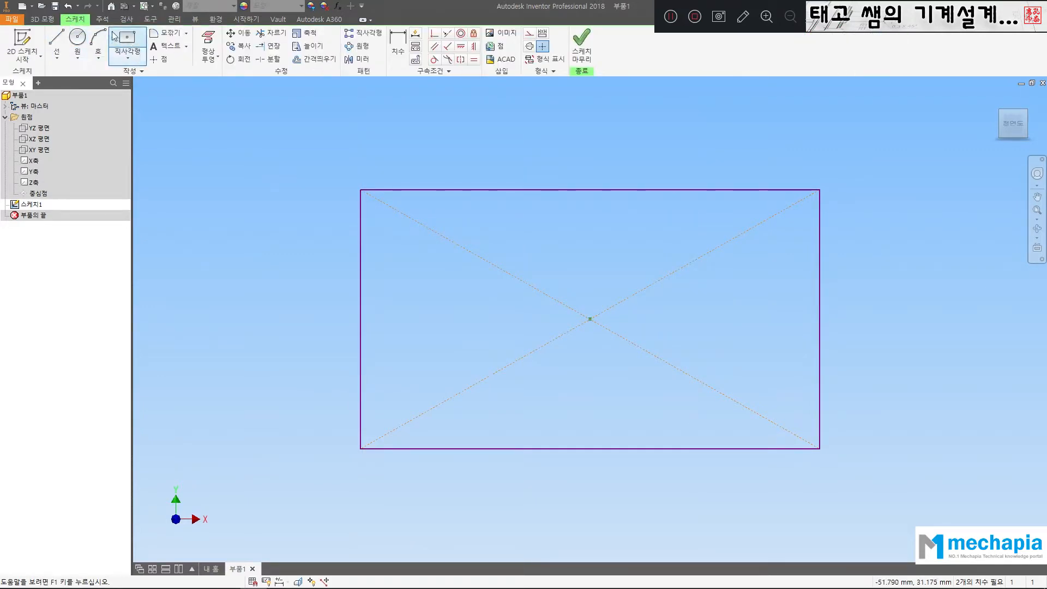
pyautogui.click(46, 19)
pyautogui.click(74, 19)
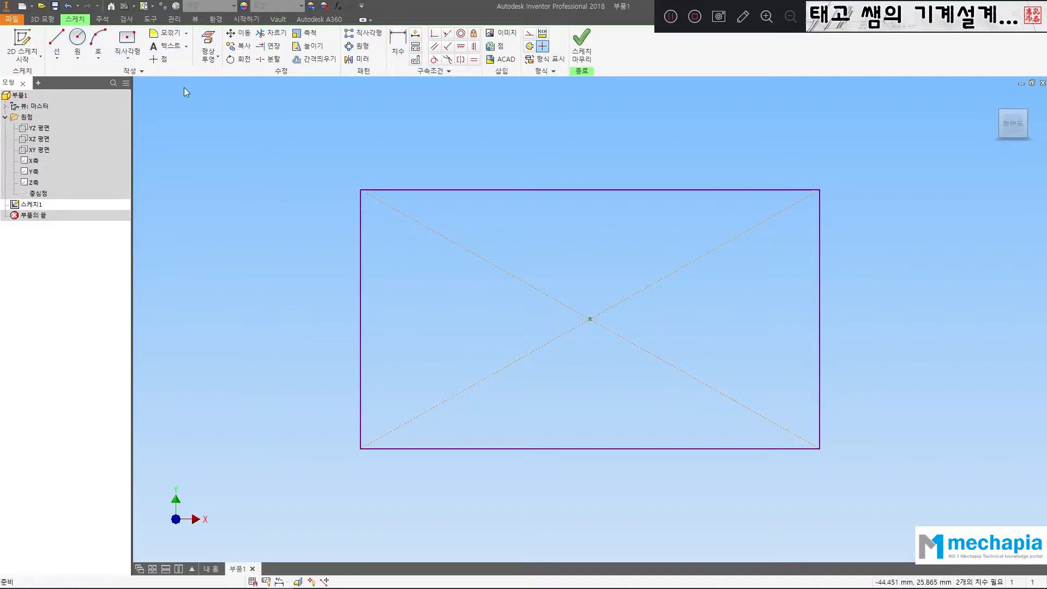
pyautogui.click(130, 58)
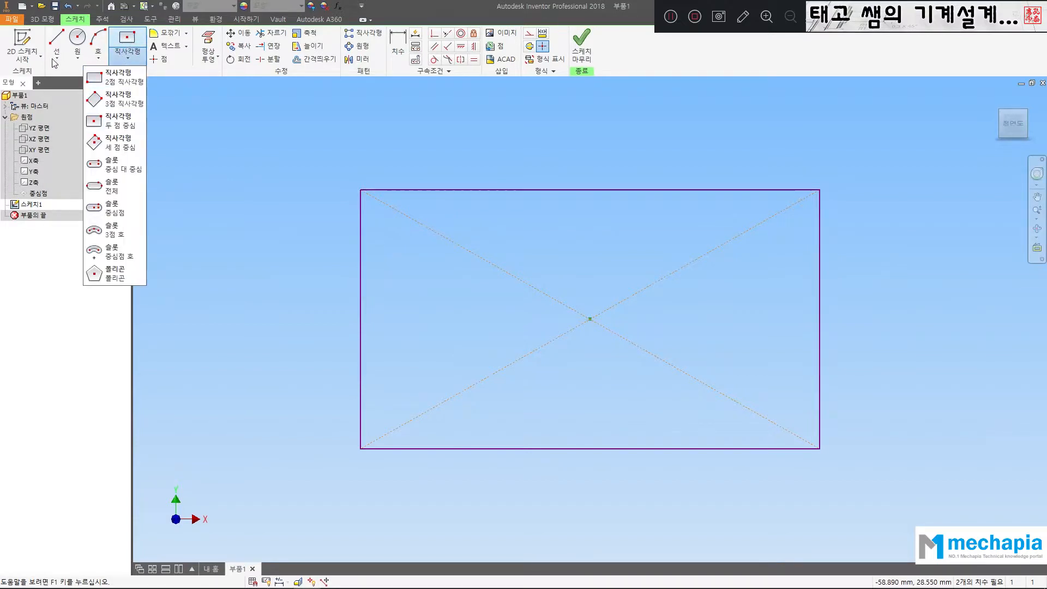
pyautogui.click(194, 108)
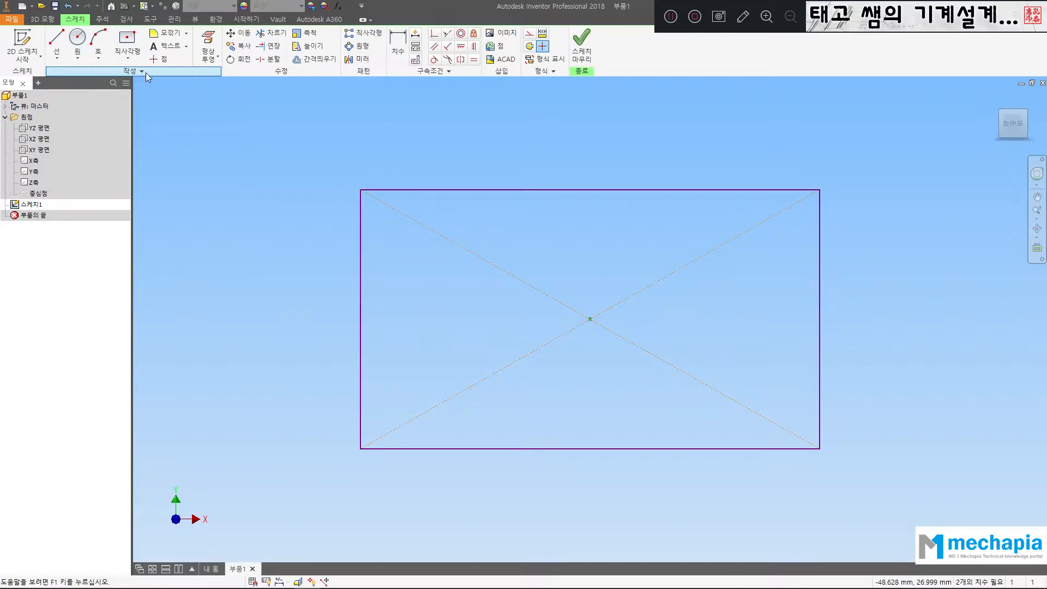
pyautogui.click(146, 73)
pyautogui.click(127, 57)
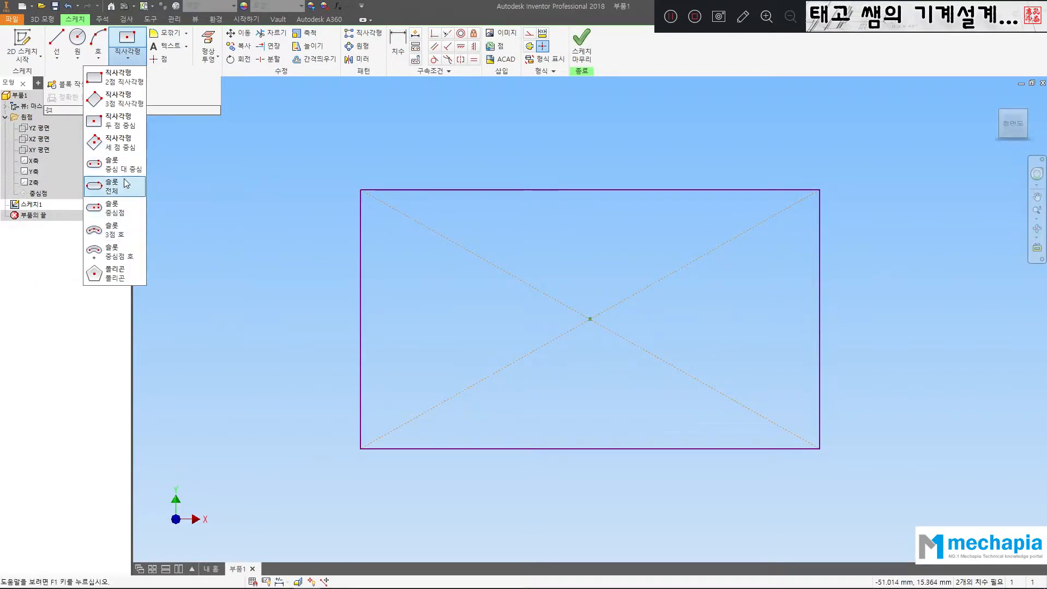
pyautogui.click(201, 172)
pyautogui.click(98, 58)
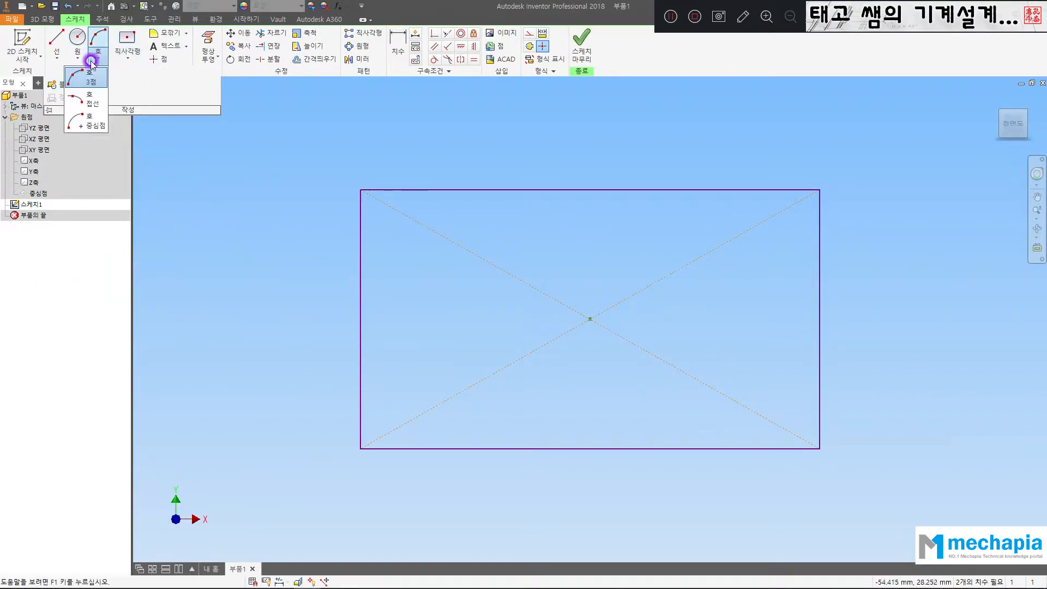
pyautogui.click(56, 57)
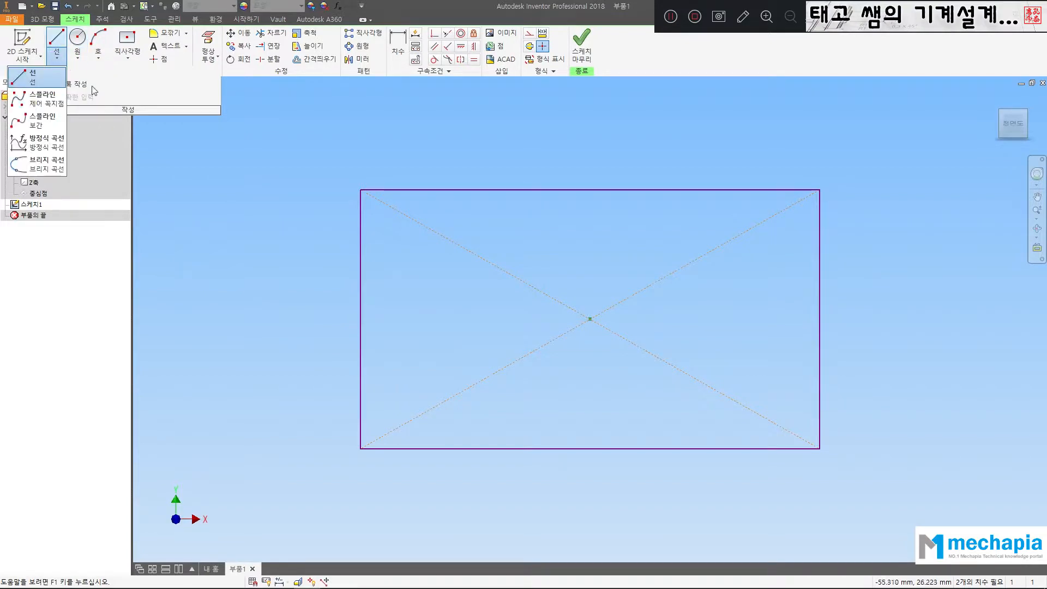
pyautogui.click(203, 152)
pyautogui.click(175, 137)
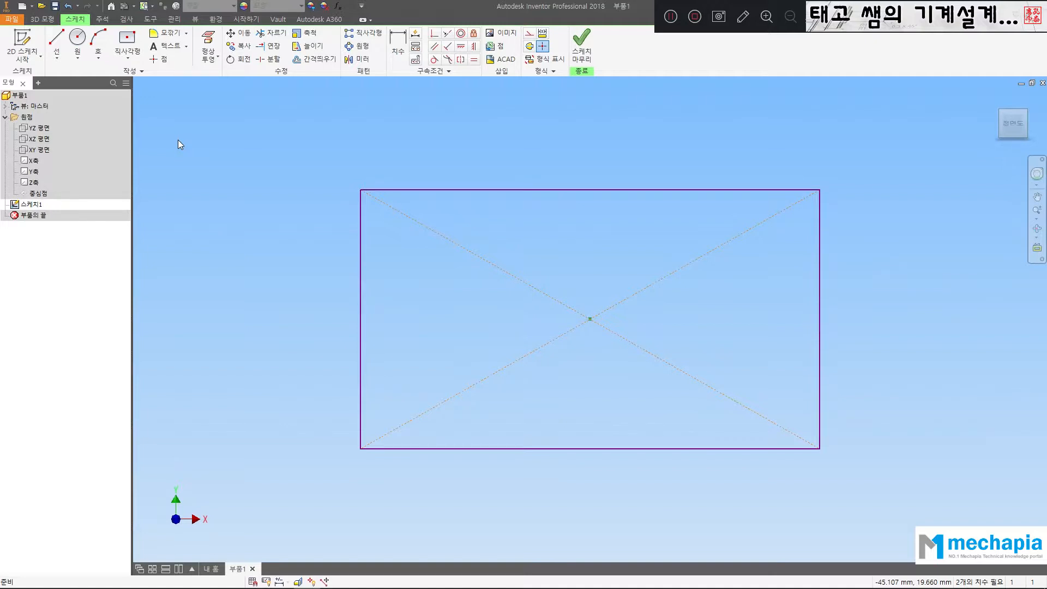
# Step: Dimension the rectangle 50 mm wide and 30 mm high, and finish the sketch
pyautogui.press('d')
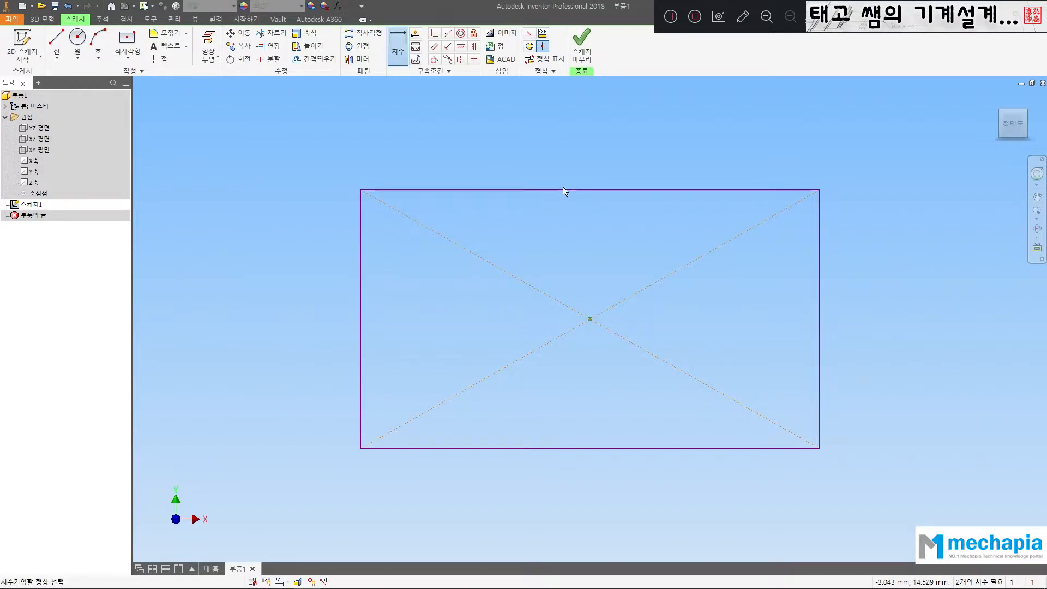
pyautogui.click(564, 190)
pyautogui.click(580, 162)
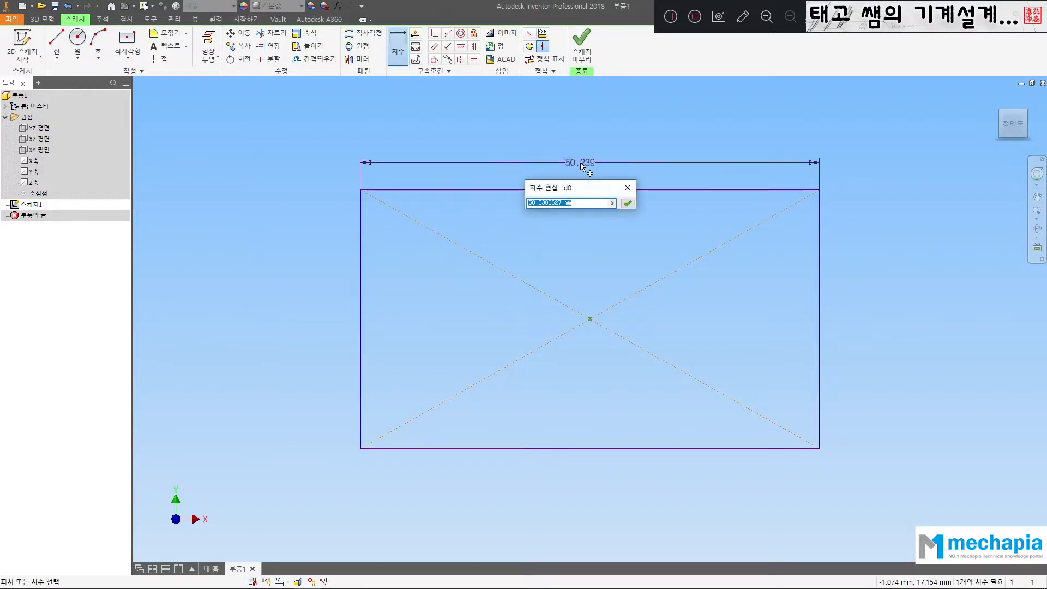
pyautogui.write('50')
pyautogui.press('Return')
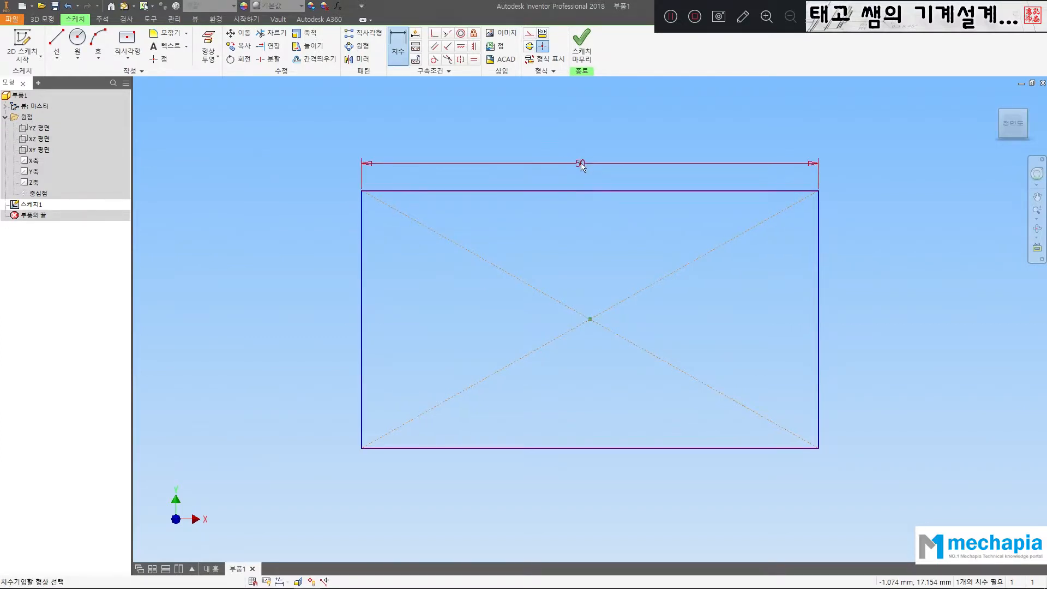
pyautogui.click(361, 263)
pyautogui.click(333, 264)
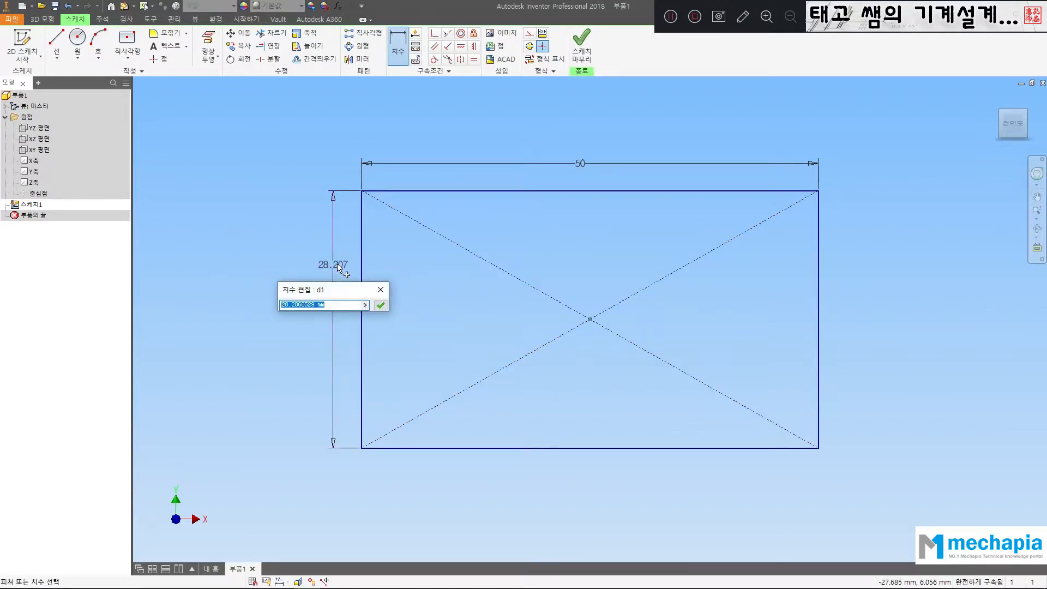
pyautogui.write('30')
pyautogui.press('Return')
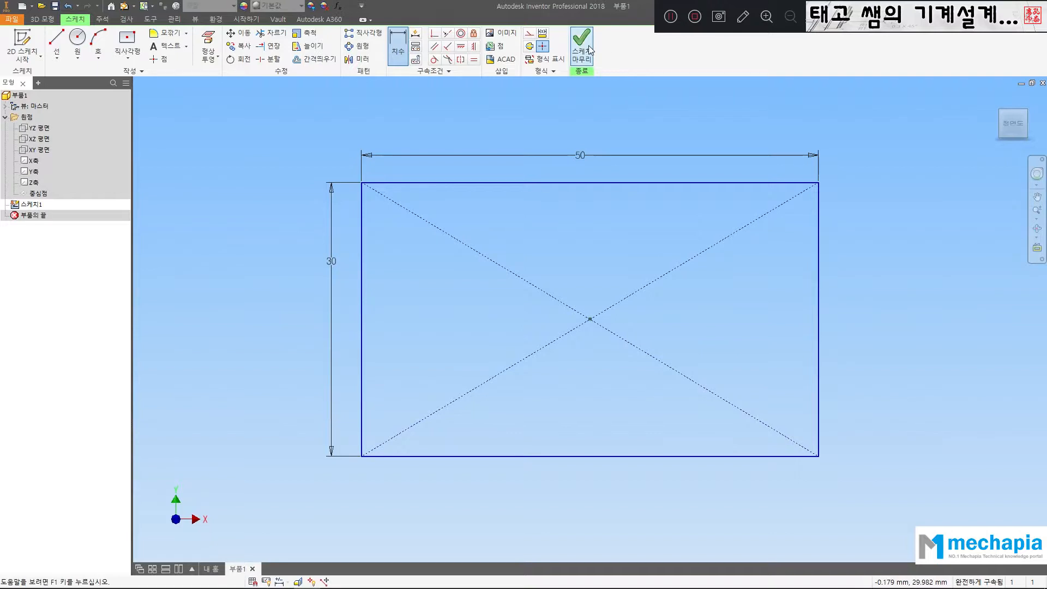
pyautogui.click(570, 58)
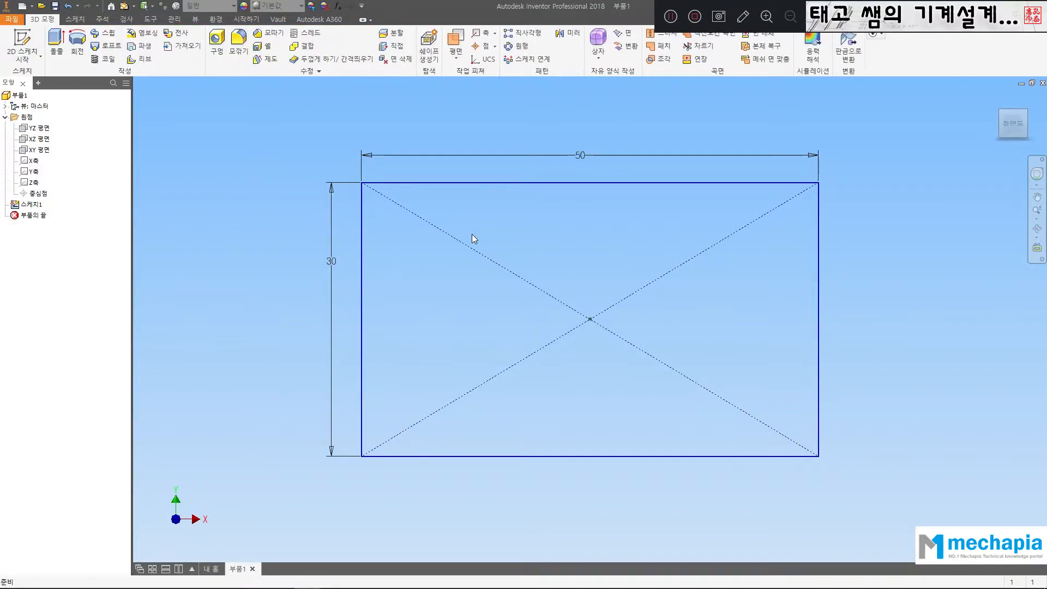
# Step: Start extruding the 50 by 30 mm rectangle a distance of 10 mm and move the Extrude dialog clear of the profile
pyautogui.click(56, 45)
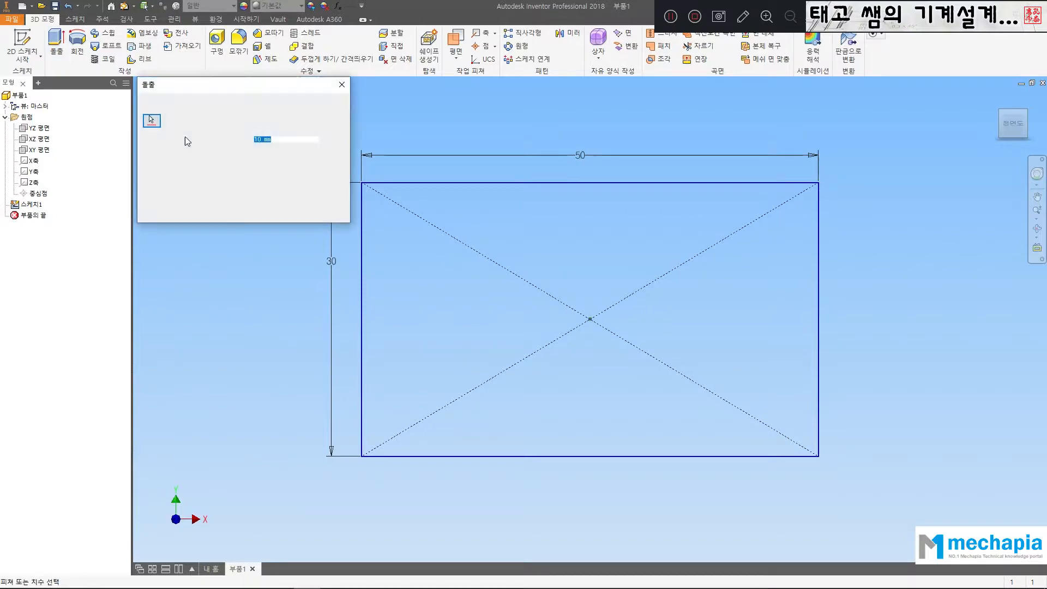
pyautogui.moveTo(207, 89); pyautogui.dragTo(257, 159)
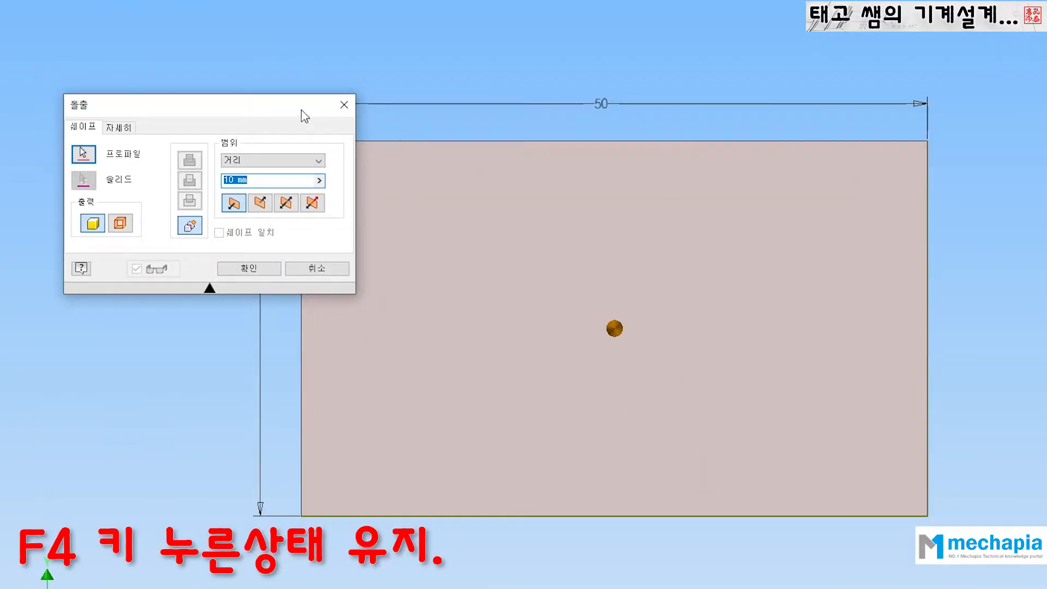
pyautogui.moveTo(301, 109); pyautogui.dragTo(213, 77)
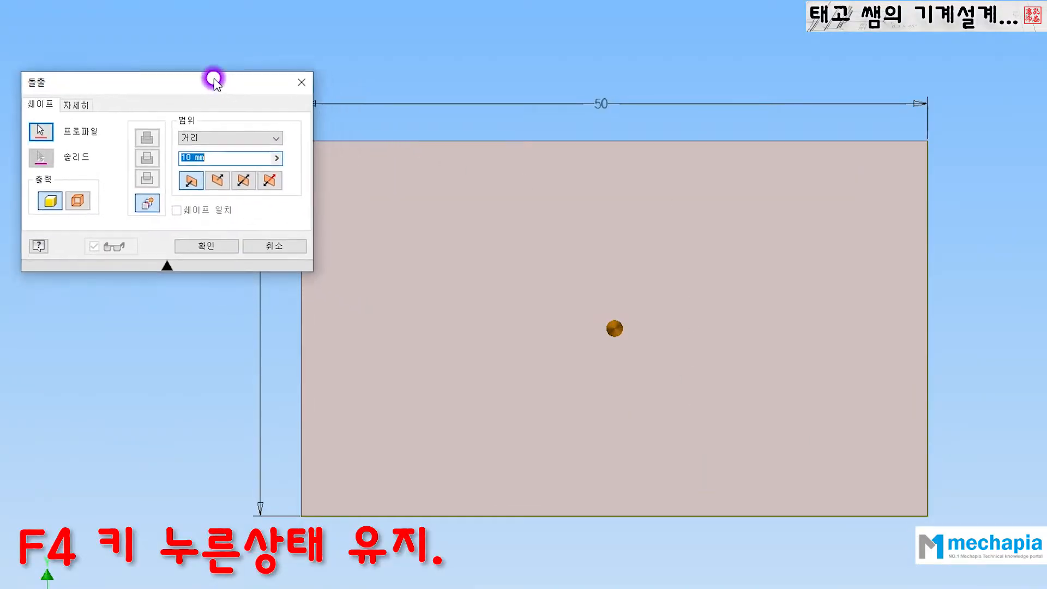
# Step: Examine the 10 mm extrusion preview from several angles by temporarily orbiting around it
pyautogui.press('F4')
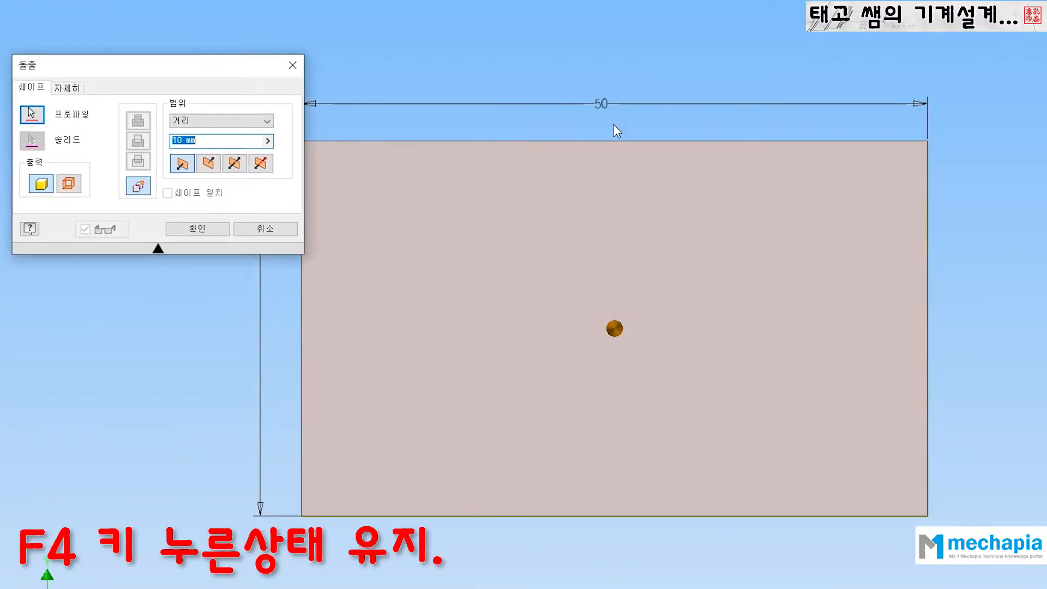
pyautogui.press('F4')
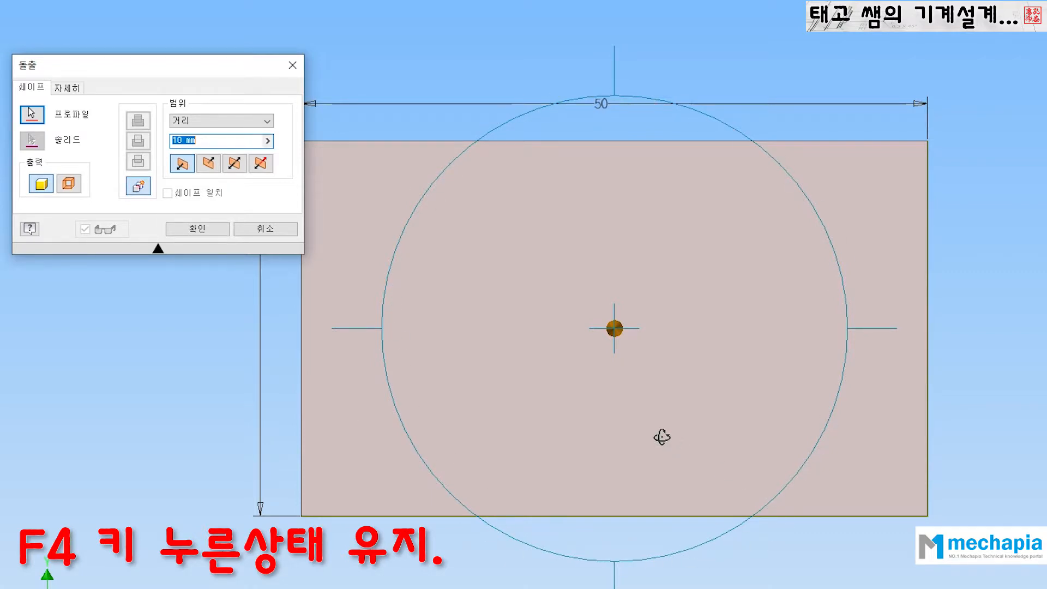
pyautogui.press('F4')
pyautogui.click(608, 408)
pyautogui.moveTo(608, 408); pyautogui.dragTo(576, 302)
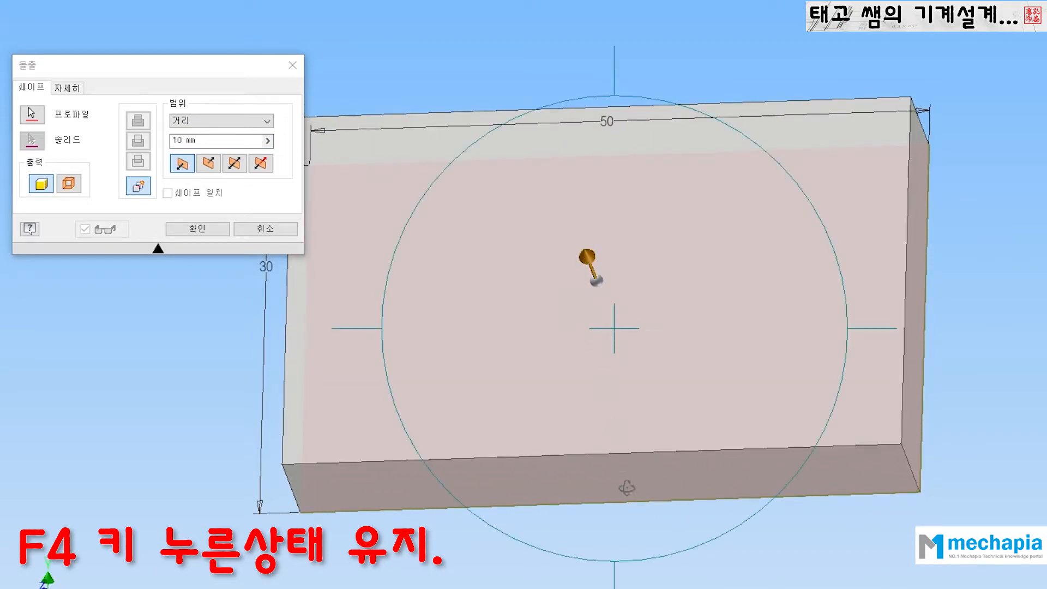
pyautogui.moveTo(461, 392); pyautogui.dragTo(584, 311)
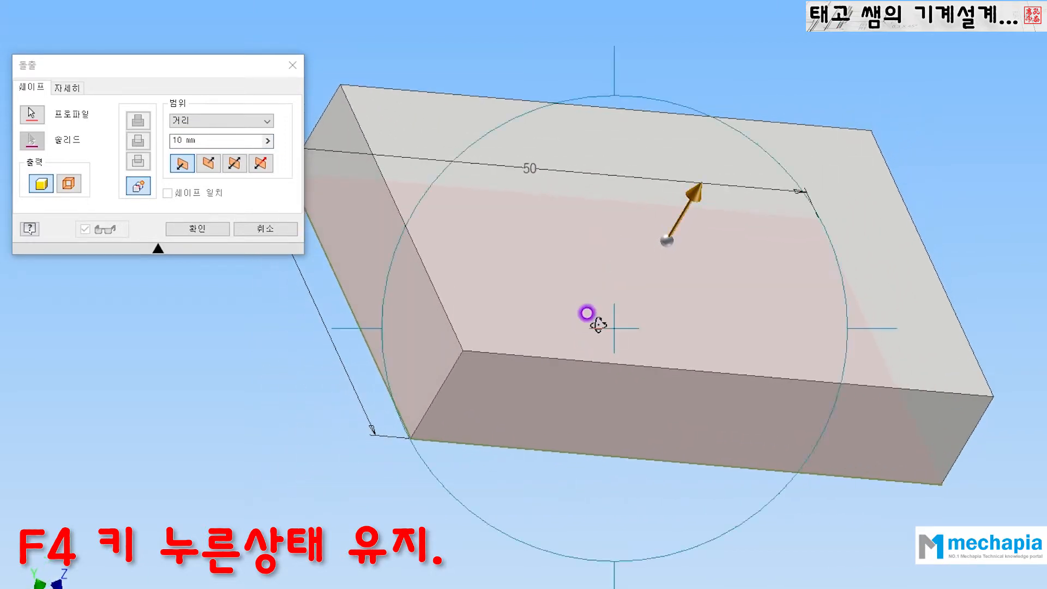
pyautogui.moveTo(689, 216); pyautogui.dragTo(680, 178)
pyautogui.moveTo(725, 418); pyautogui.dragTo(491, 385)
pyautogui.moveTo(688, 206); pyautogui.dragTo(719, 222)
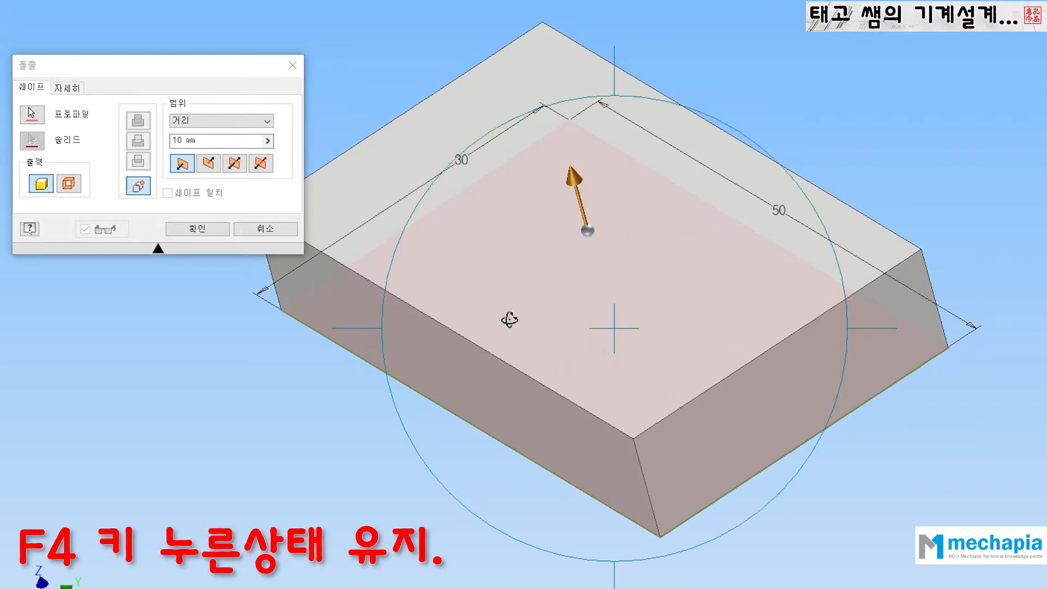
pyautogui.moveTo(498, 308); pyautogui.dragTo(499, 365)
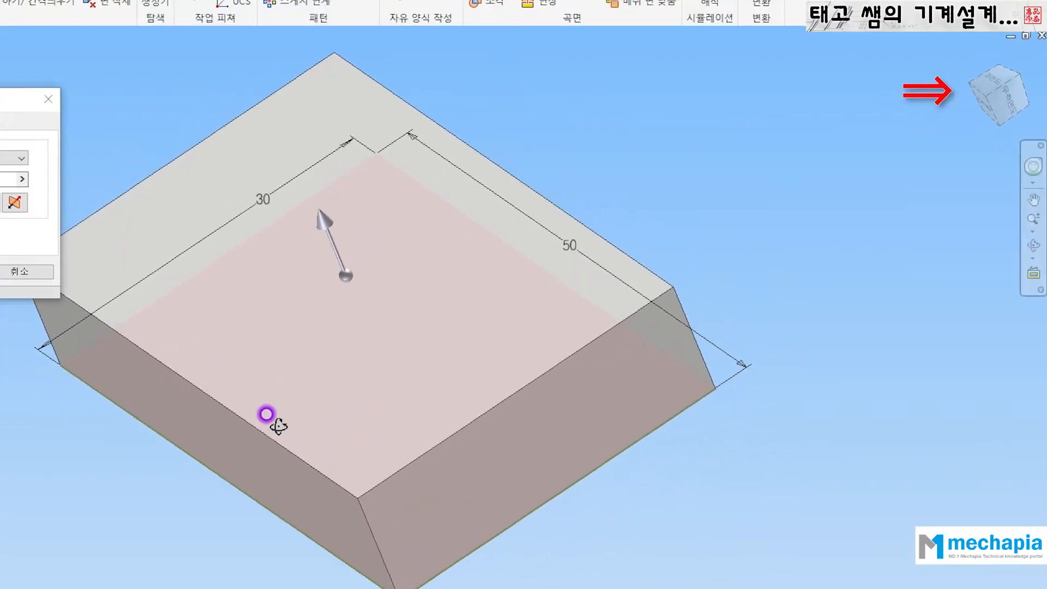
pyautogui.moveTo(277, 425); pyautogui.dragTo(311, 414)
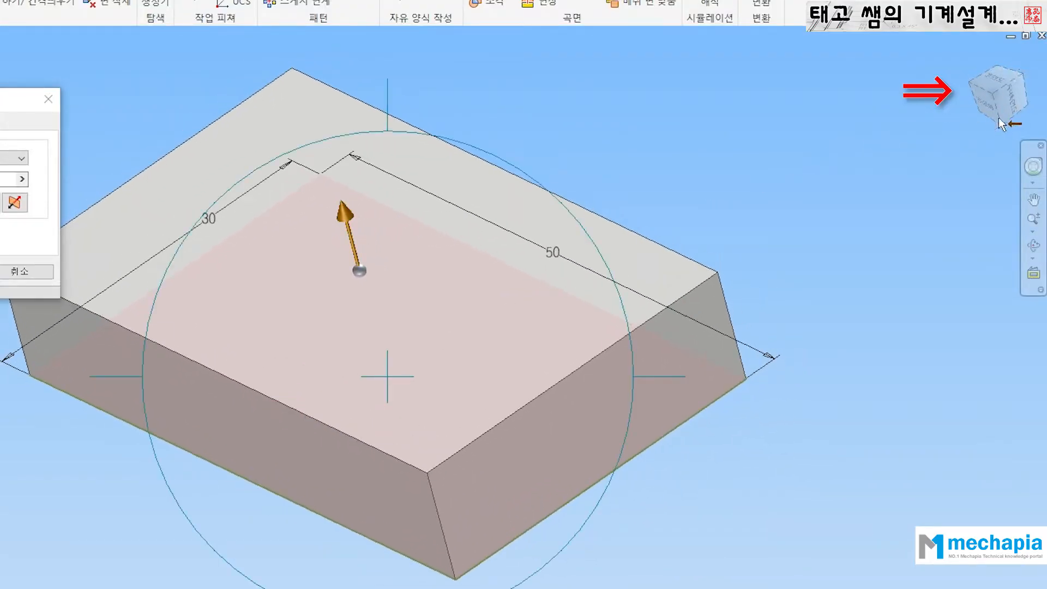
pyautogui.moveTo(497, 353)
pyautogui.mouseDown()
pyautogui.moveTo(460, 416)
pyautogui.moveTo(388, 411)
pyautogui.moveTo(448, 350)
pyautogui.moveTo(568, 346)
pyautogui.moveTo(550, 362)
pyautogui.moveTo(498, 362)
pyautogui.mouseUp()
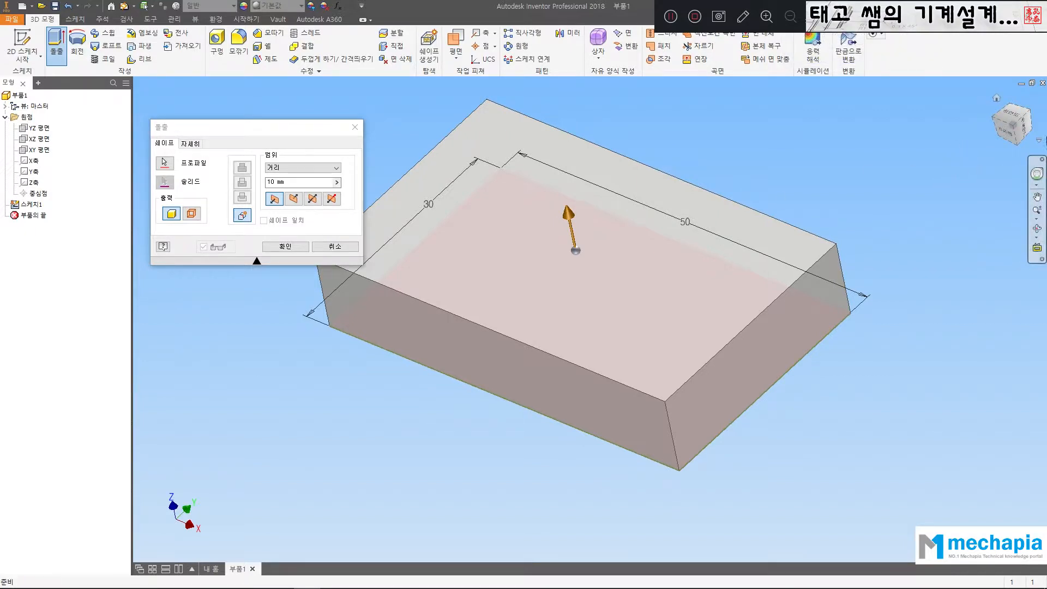
# Step: Rotate the extrusion preview with the ViewCube and with the Free Orbit tool, and leave the orbit command
pyautogui.moveTo(1023, 132); pyautogui.dragTo(977, 131)
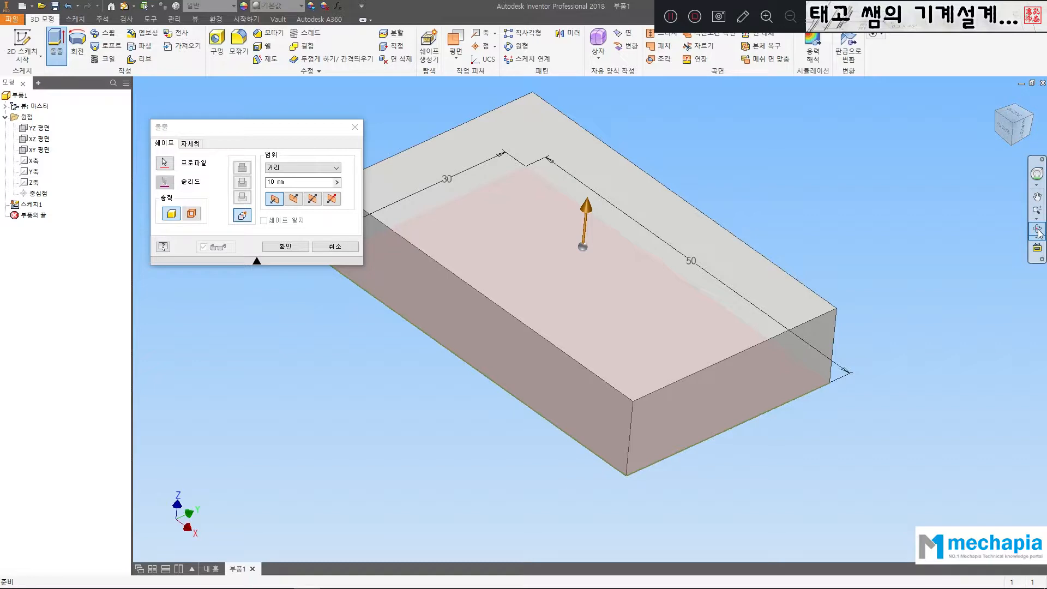
pyautogui.click(1038, 229)
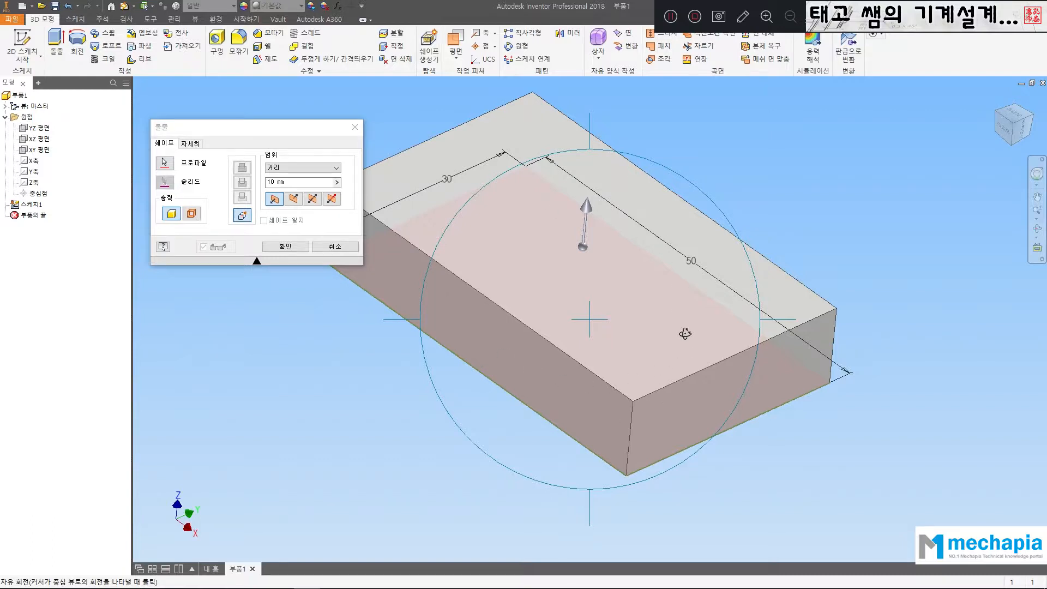
pyautogui.moveTo(685, 333); pyautogui.dragTo(677, 357)
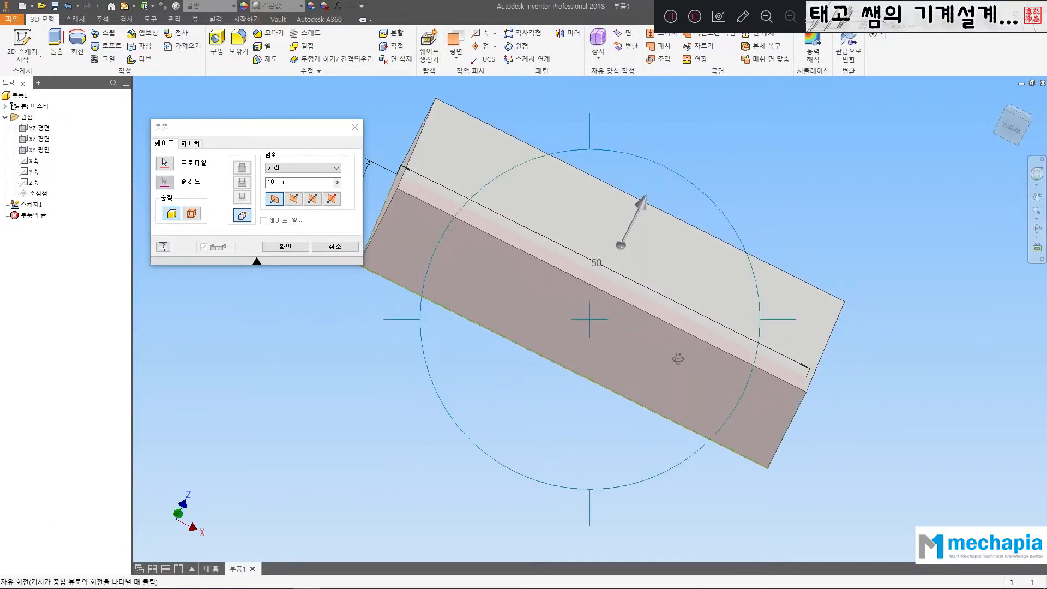
pyautogui.moveTo(552, 236); pyautogui.dragTo(518, 239)
pyautogui.moveTo(668, 238)
pyautogui.mouseDown()
pyautogui.moveTo(657, 224)
pyautogui.moveTo(626, 238)
pyautogui.moveTo(679, 225)
pyautogui.mouseUp()
pyautogui.rightClick(740, 179)
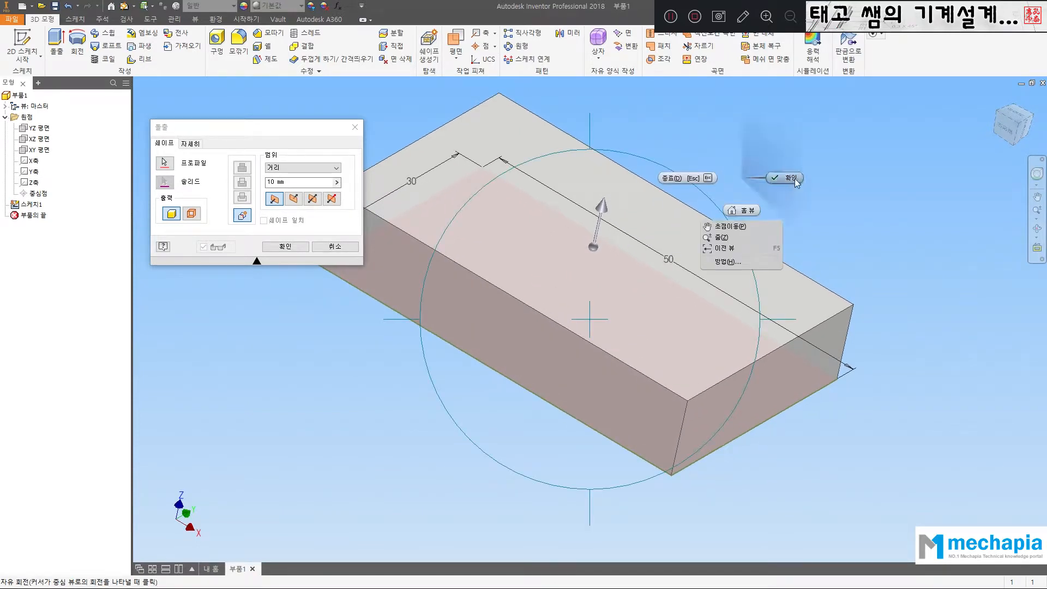
pyautogui.click(770, 232)
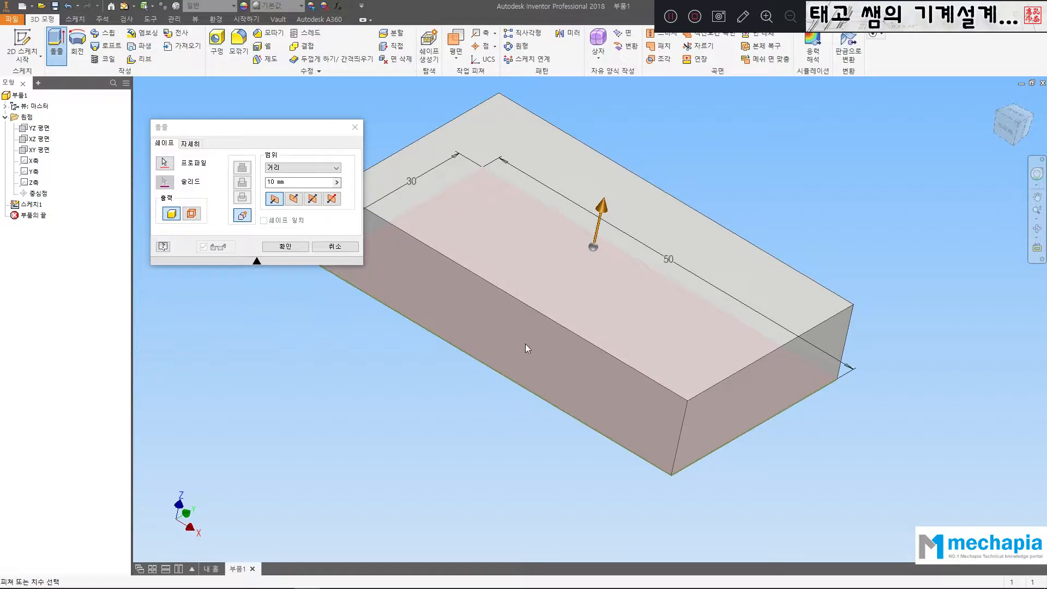
# Step: Compare rotating the preview freely inside the orbit ring with rolling it from outside the ring
pyautogui.press('F4')
pyautogui.moveTo(622, 289); pyautogui.dragTo(596, 288)
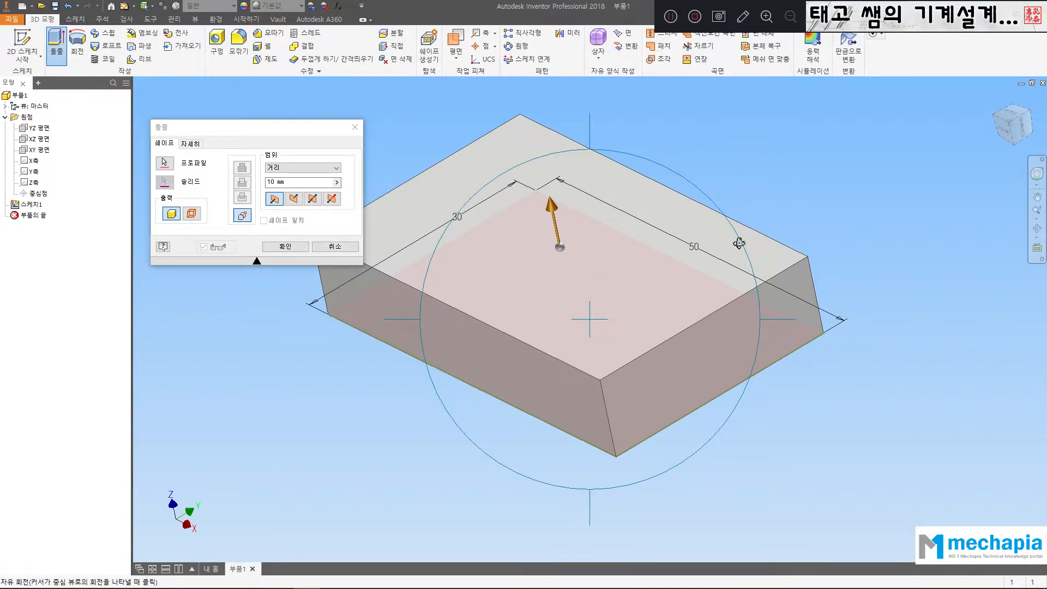
pyautogui.moveTo(680, 299); pyautogui.dragTo(647, 328)
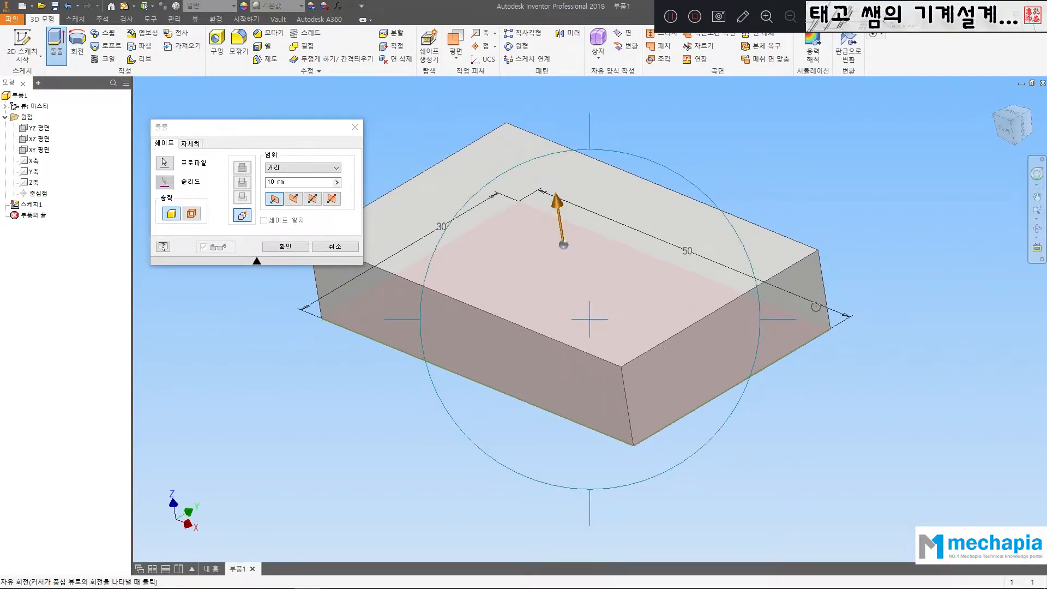
pyautogui.moveTo(816, 306); pyautogui.dragTo(806, 311)
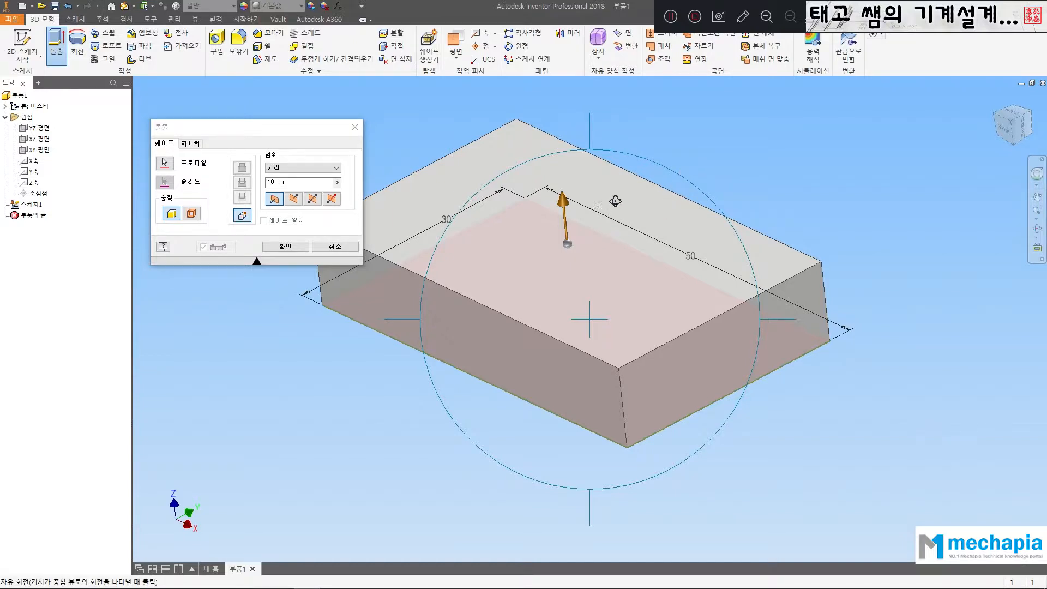
pyautogui.moveTo(669, 250)
pyautogui.mouseDown()
pyautogui.moveTo(685, 264)
pyautogui.moveTo(656, 245)
pyautogui.mouseUp()
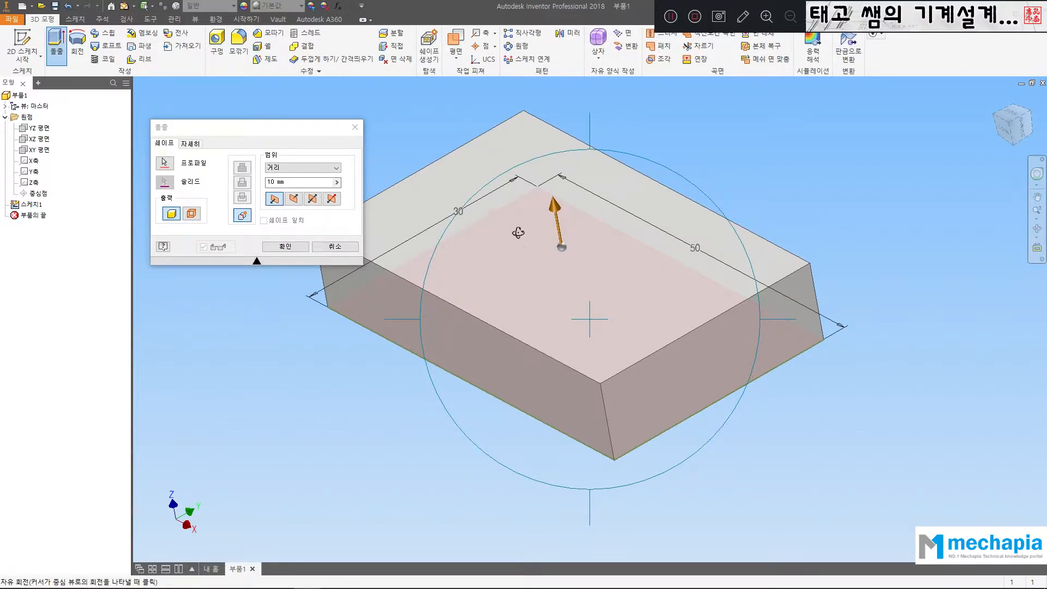
pyautogui.moveTo(508, 246)
pyautogui.mouseDown()
pyautogui.moveTo(517, 233)
pyautogui.moveTo(515, 242)
pyautogui.mouseUp()
pyautogui.moveTo(666, 239); pyautogui.dragTo(664, 240)
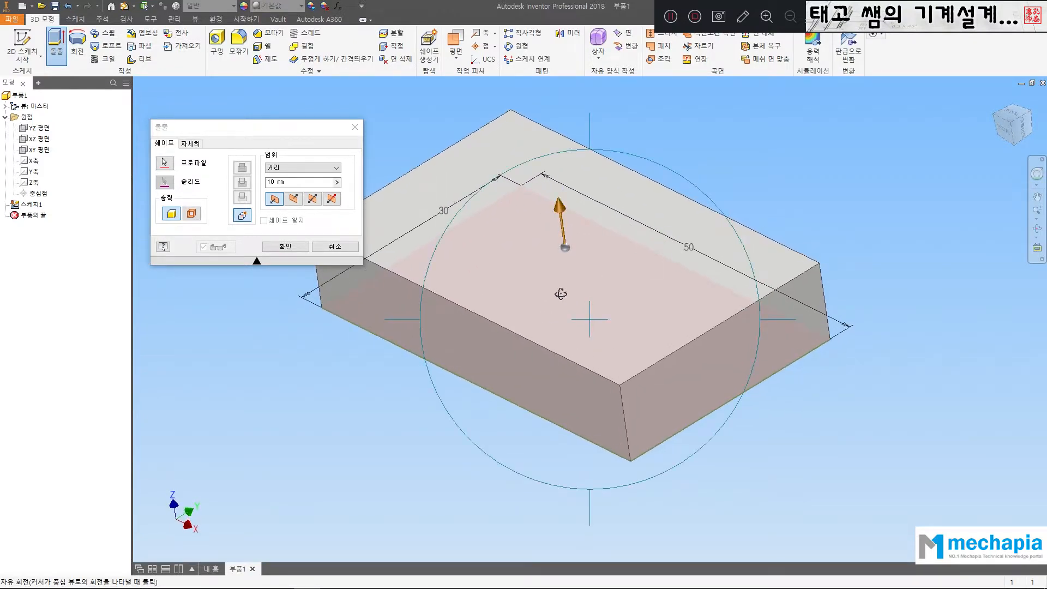
pyautogui.moveTo(561, 294); pyautogui.dragTo(565, 280)
pyautogui.moveTo(698, 313); pyautogui.dragTo(664, 320)
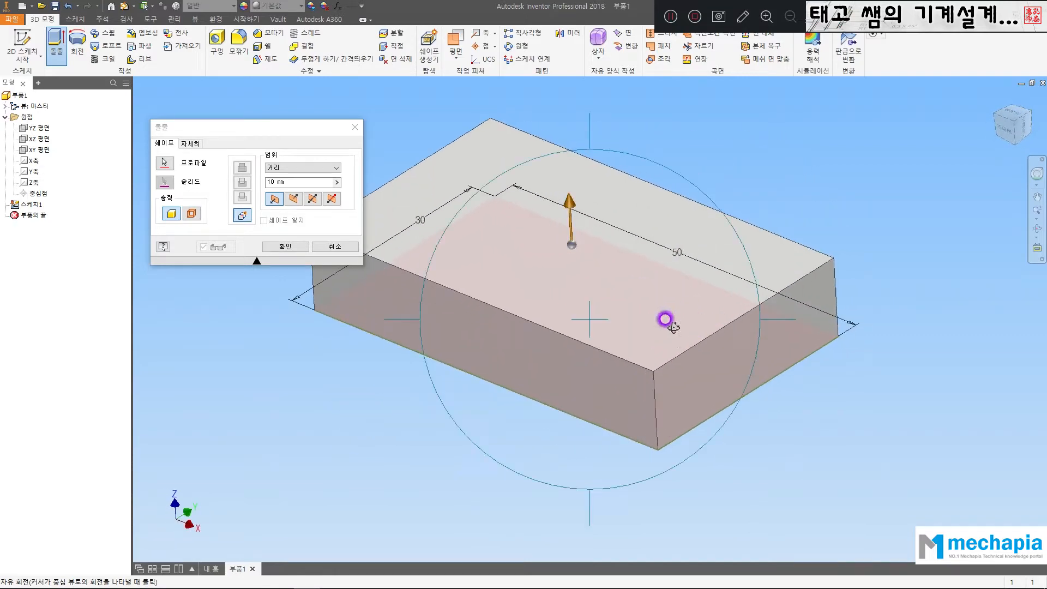
# Step: Try the orbit ring's handles by turning the preview about its horizontal and vertical axes and rolling it
pyautogui.moveTo(563, 432); pyautogui.dragTo(555, 485)
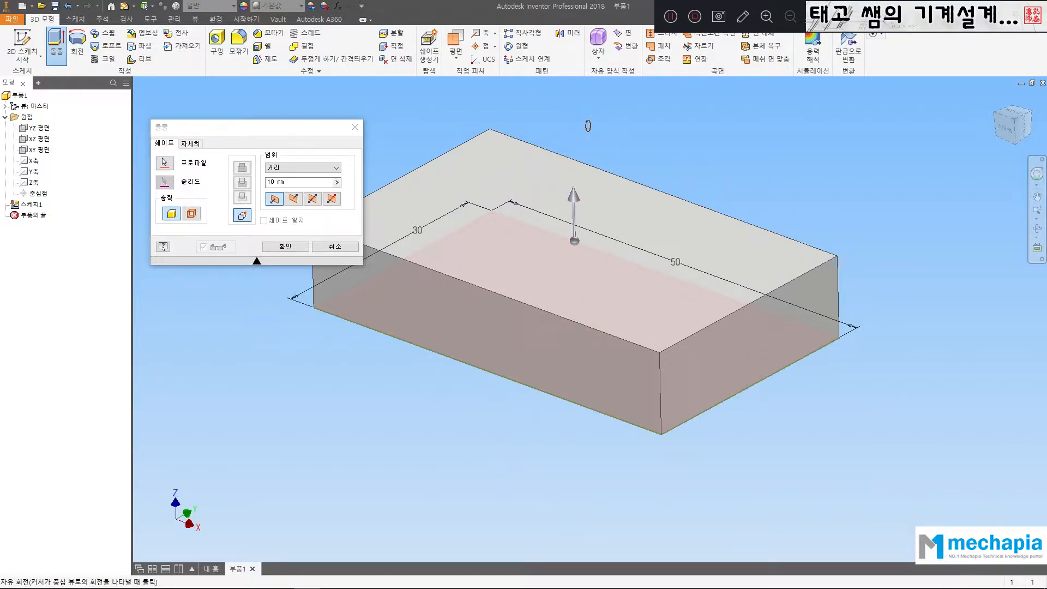
pyautogui.moveTo(584, 121)
pyautogui.mouseDown()
pyautogui.moveTo(566, 327)
pyautogui.moveTo(572, 118)
pyautogui.mouseUp()
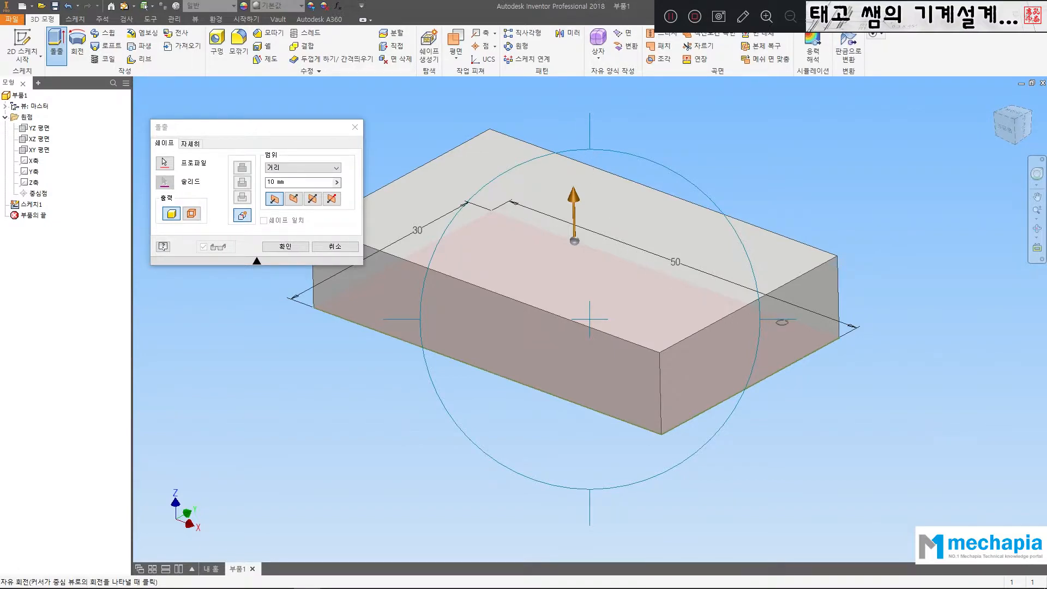
pyautogui.moveTo(774, 313)
pyautogui.mouseDown()
pyautogui.moveTo(652, 311)
pyautogui.moveTo(713, 376)
pyautogui.moveTo(750, 443)
pyautogui.moveTo(760, 311)
pyautogui.mouseUp()
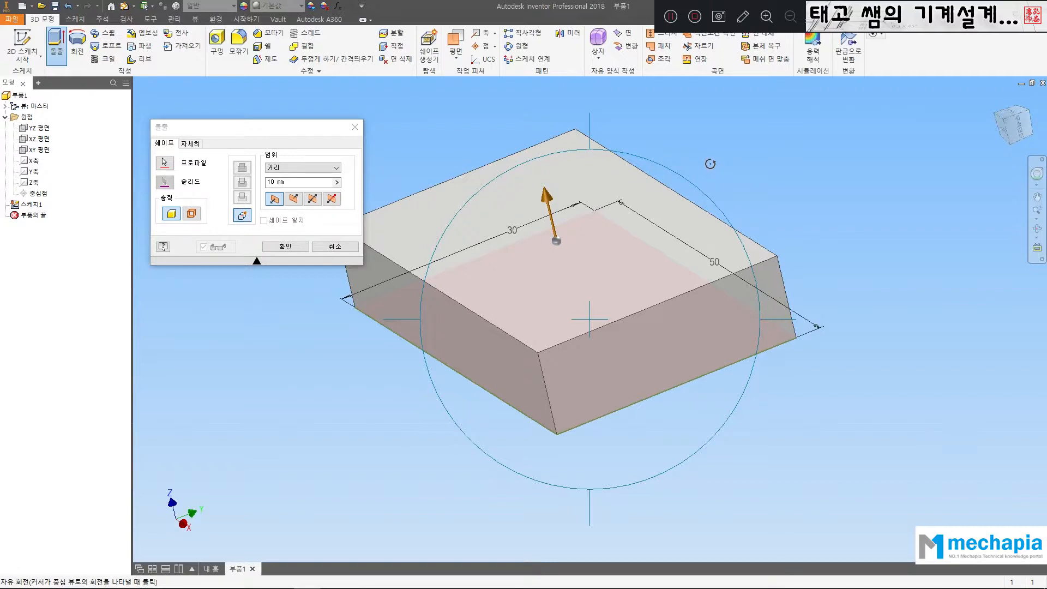
pyautogui.moveTo(710, 164); pyautogui.dragTo(648, 194)
pyautogui.moveTo(447, 426); pyautogui.dragTo(396, 244)
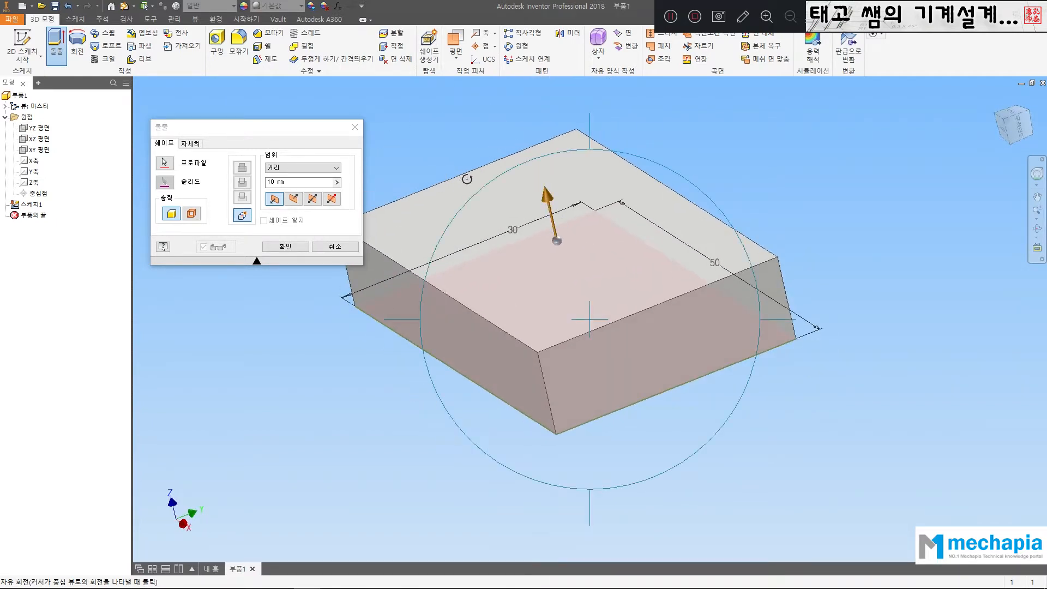
pyautogui.moveTo(467, 179); pyautogui.dragTo(509, 158)
pyautogui.click(587, 267)
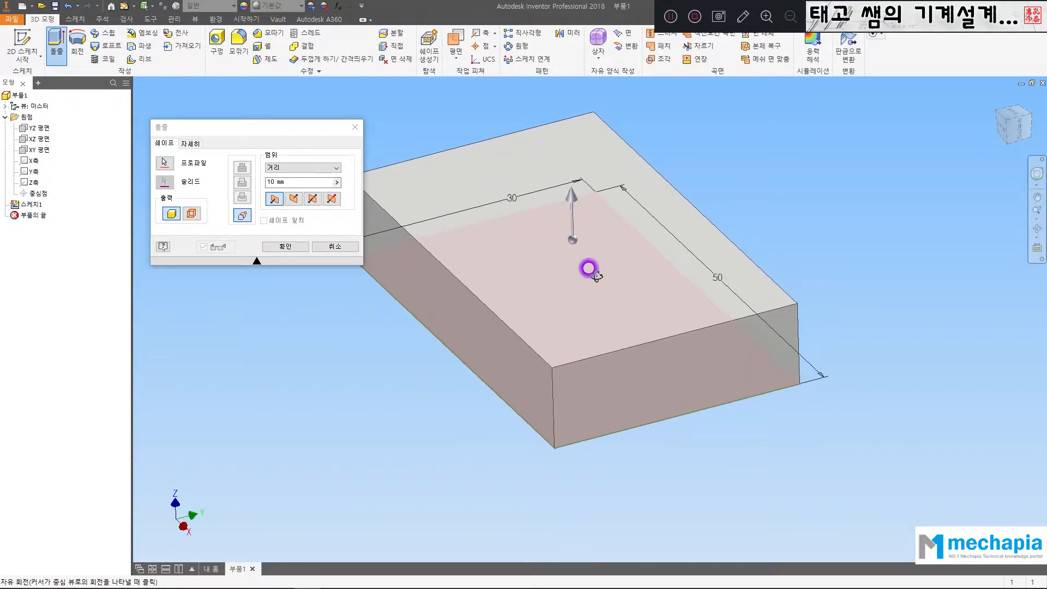
pyautogui.moveTo(596, 276); pyautogui.dragTo(602, 264)
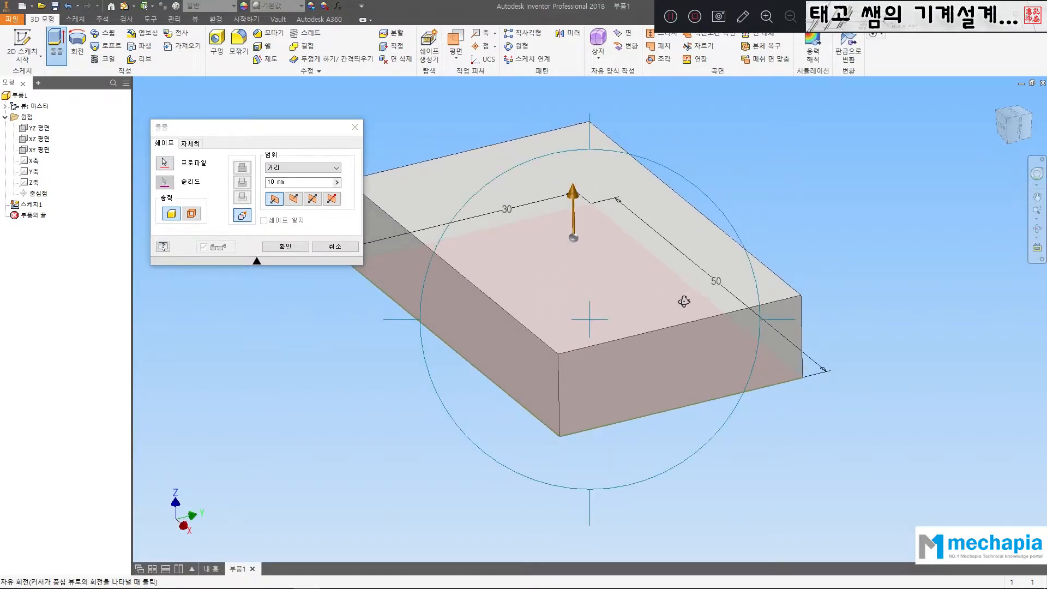
pyautogui.moveTo(768, 325); pyautogui.dragTo(699, 323)
pyautogui.moveTo(630, 365); pyautogui.dragTo(588, 362)
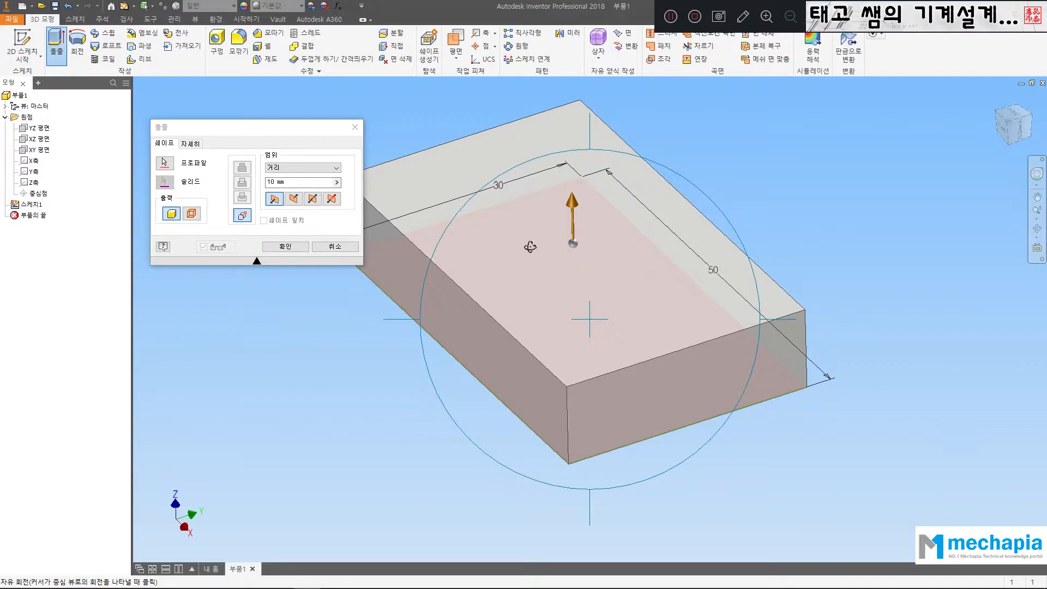
# Step: Examine the previewed block from above and below, including a close view of the sketch corner on its underside
pyautogui.keyDown('shift'); pyautogui.moveTo(603, 277); pyautogui.dragTo(584, 281, button='middle'); pyautogui.keyUp('shift')
pyautogui.scroll(-3, 584, 288)
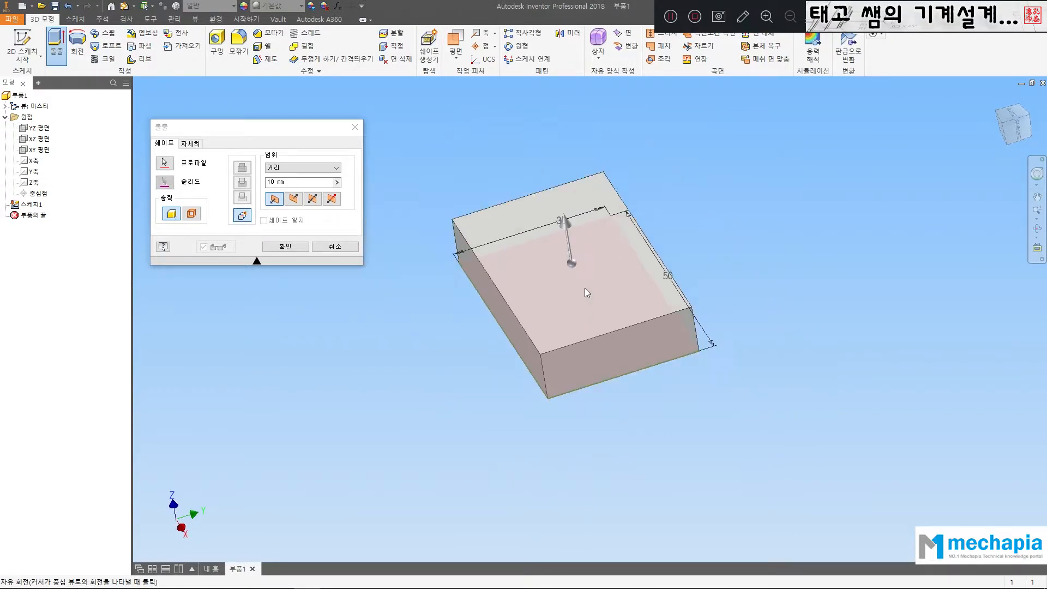
pyautogui.scroll(8, 584, 288)
pyautogui.scroll(-5, 584, 287)
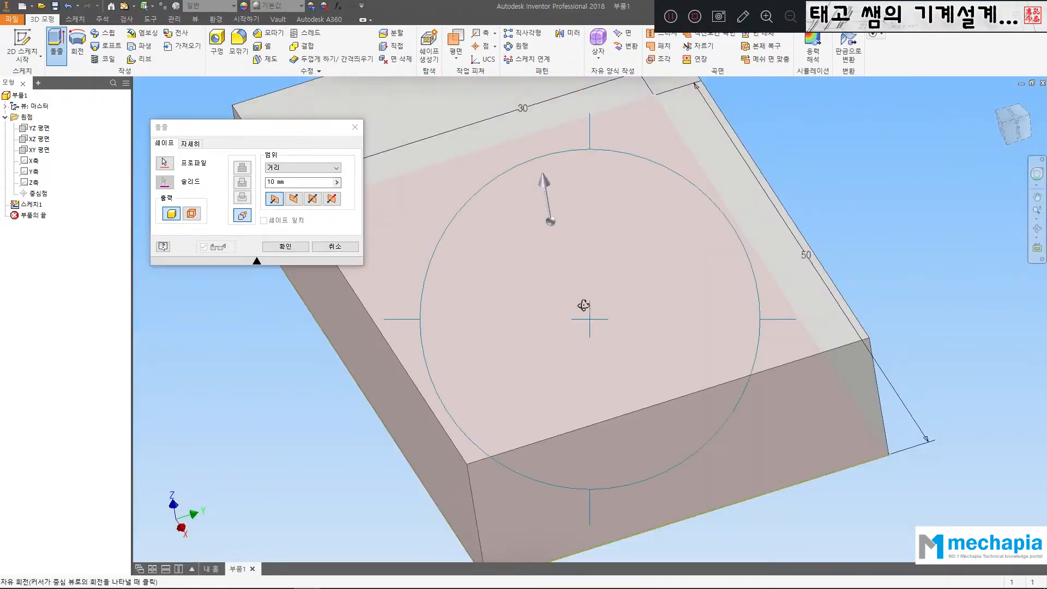
pyautogui.keyDown('shift'); pyautogui.moveTo(526, 404); pyautogui.dragTo(553, 295, button='middle'); pyautogui.keyUp('shift')
pyautogui.scroll(-3, 597, 243)
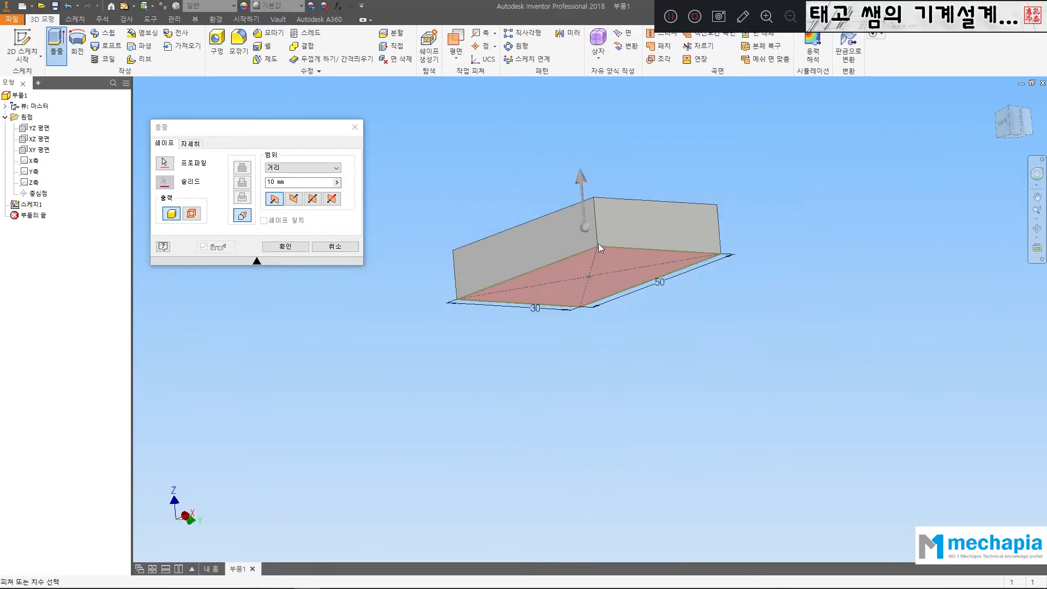
pyautogui.scroll(8, 598, 243)
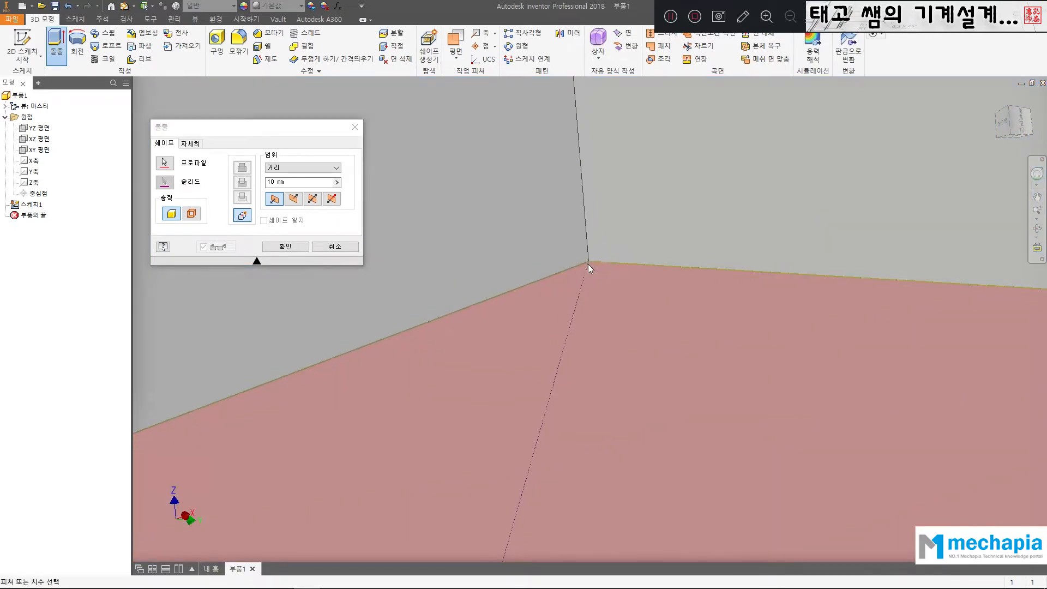
pyautogui.moveTo(594, 208)
pyautogui.keyDown('shift'); pyautogui.mouseDown(button='middle')
pyautogui.moveTo(589, 294)
pyautogui.moveTo(581, 253)
pyautogui.moveTo(580, 273)
pyautogui.mouseUp(button='middle'); pyautogui.keyUp('shift')
pyautogui.scroll(-4, 576, 281)
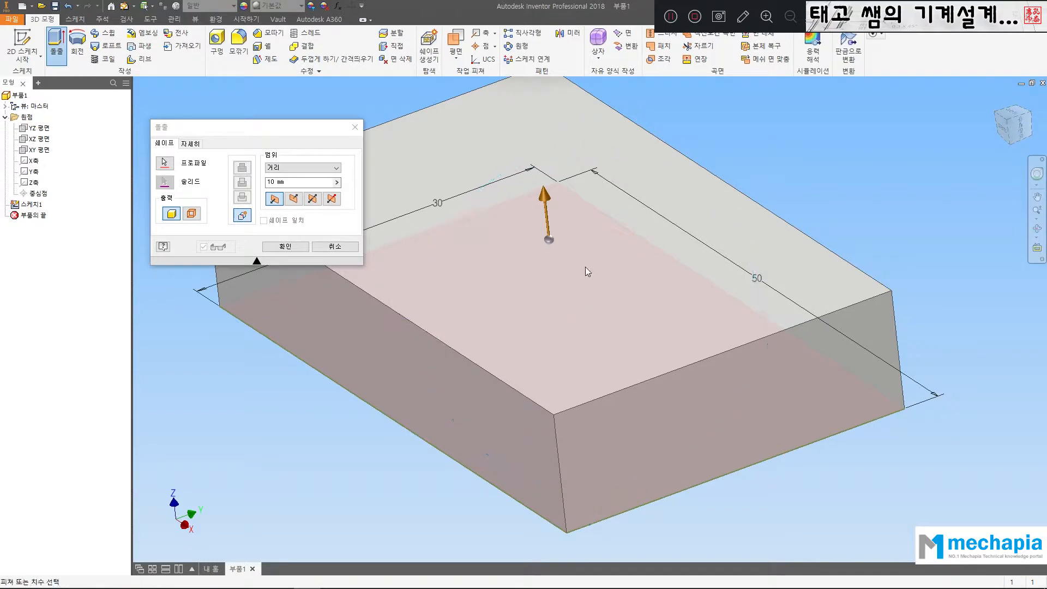
pyautogui.scroll(-3, 587, 264)
pyautogui.scroll(4, 587, 264)
pyautogui.scroll(-3, 587, 264)
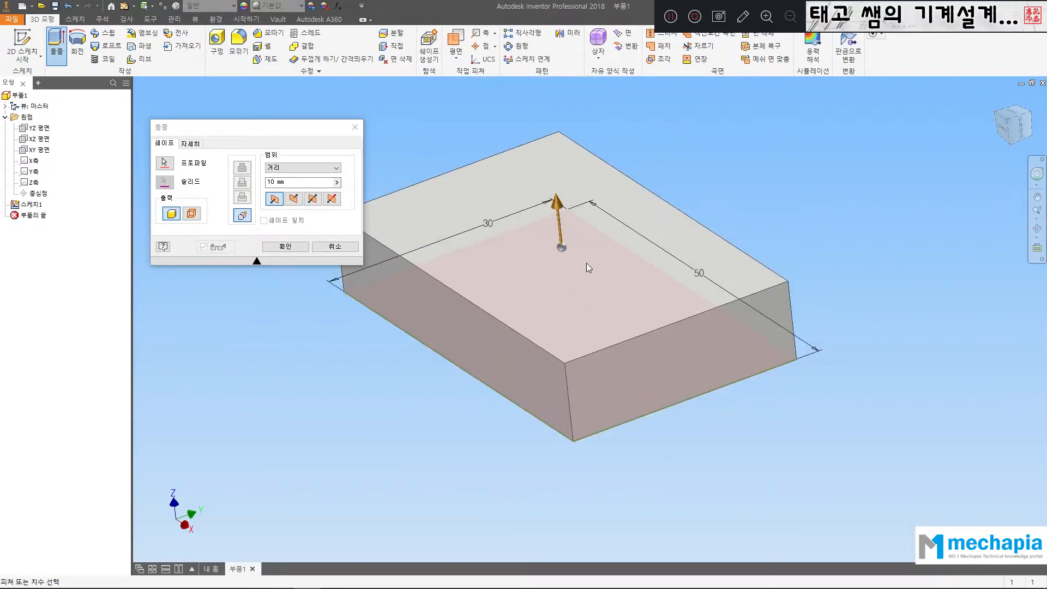
# Step: Arrange the Extrude dialog beside the block preview so that both can be seen without overlapping
pyautogui.keyDown('shift'); pyautogui.moveTo(587, 263); pyautogui.dragTo(503, 263, button='middle'); pyautogui.keyUp('shift')
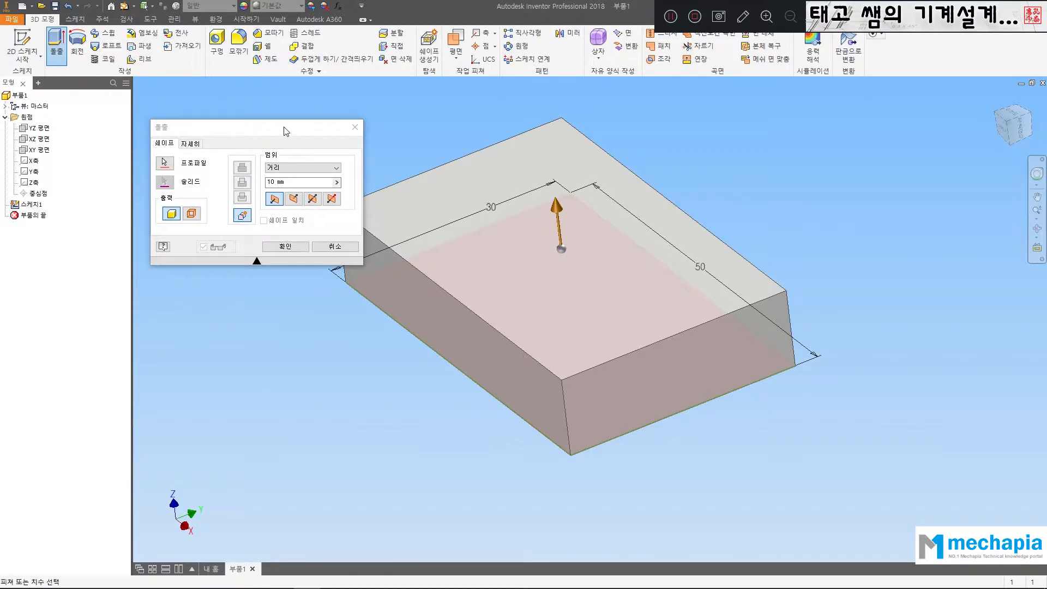
pyautogui.moveTo(284, 129); pyautogui.dragTo(349, 280)
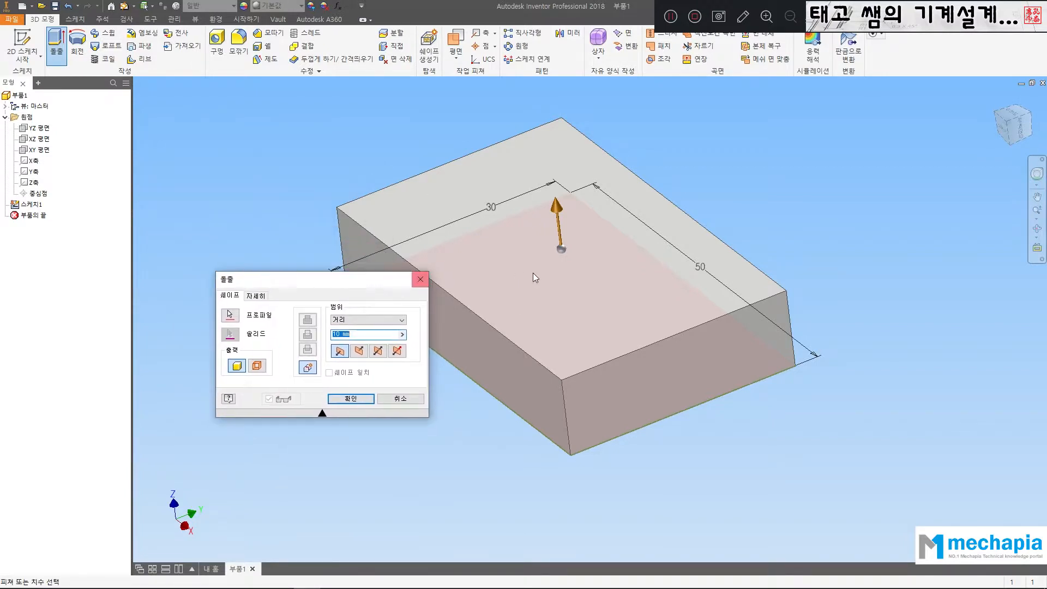
pyautogui.moveTo(520, 271); pyautogui.dragTo(567, 261, button='middle')
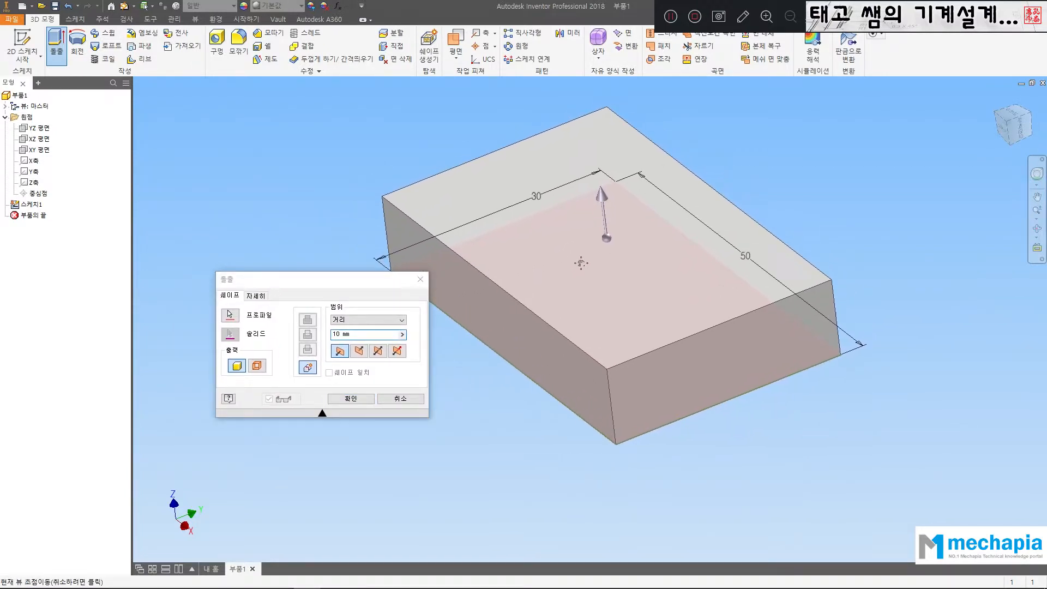
pyautogui.moveTo(351, 284); pyautogui.dragTo(301, 202)
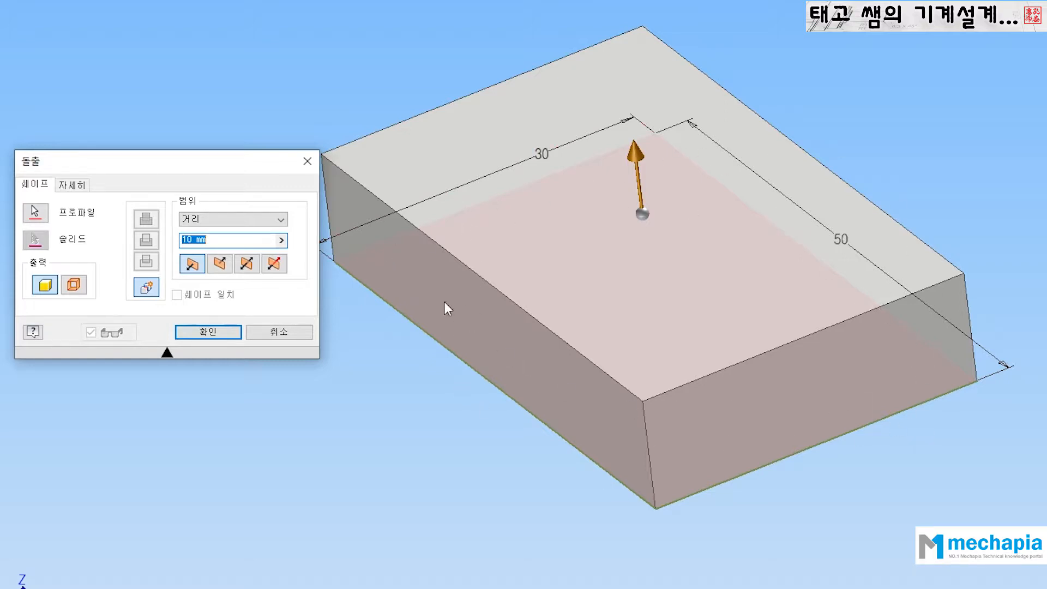
# Step: Review the profile selection and the extent types offered for the extrusion, leaving the extent set to distance
pyautogui.click(37, 216)
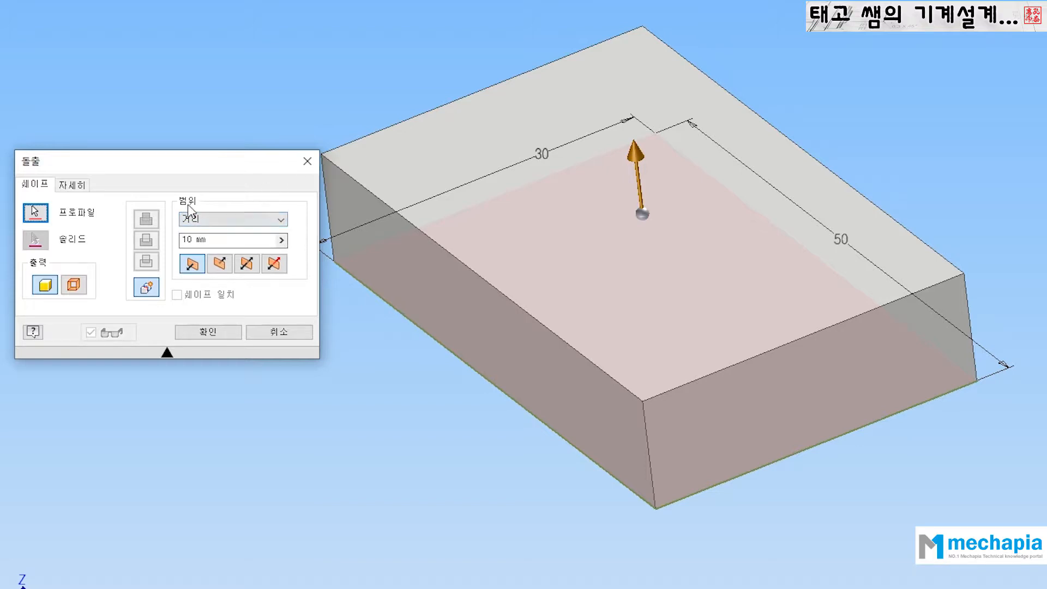
pyautogui.click(229, 218)
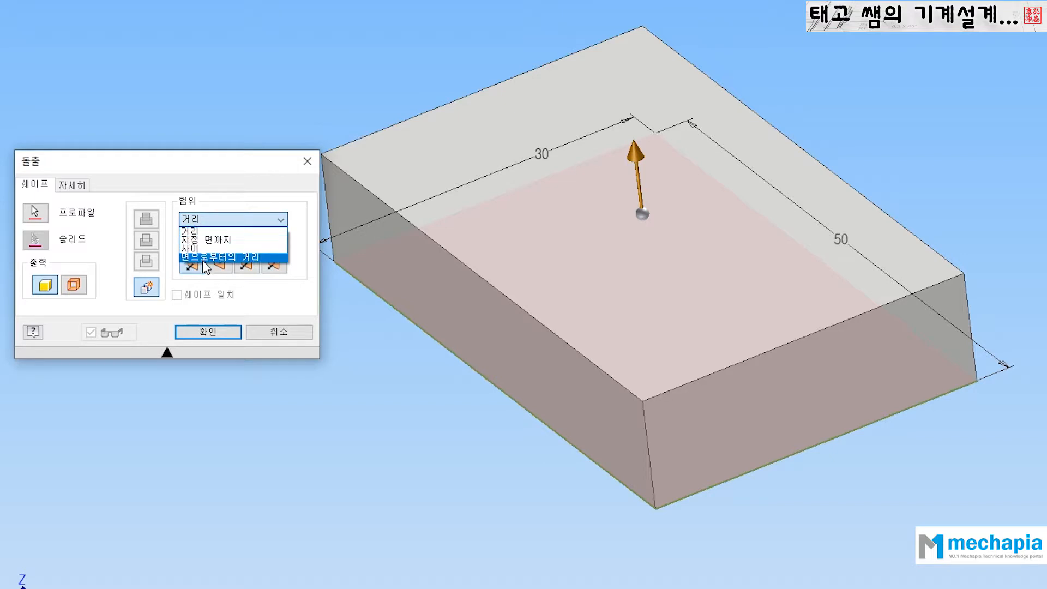
pyautogui.click(205, 153)
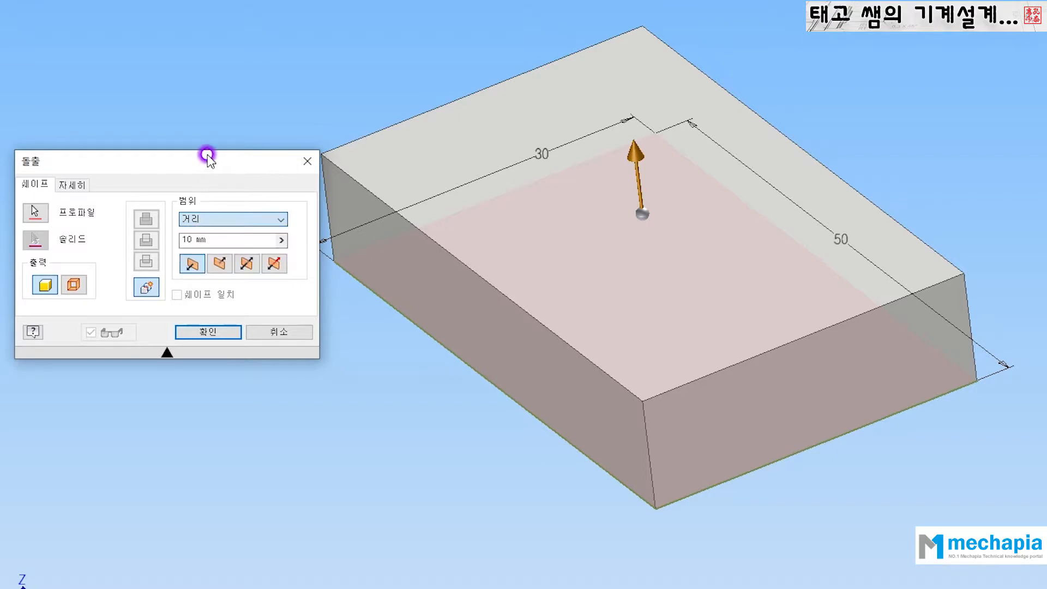
pyautogui.click(204, 218)
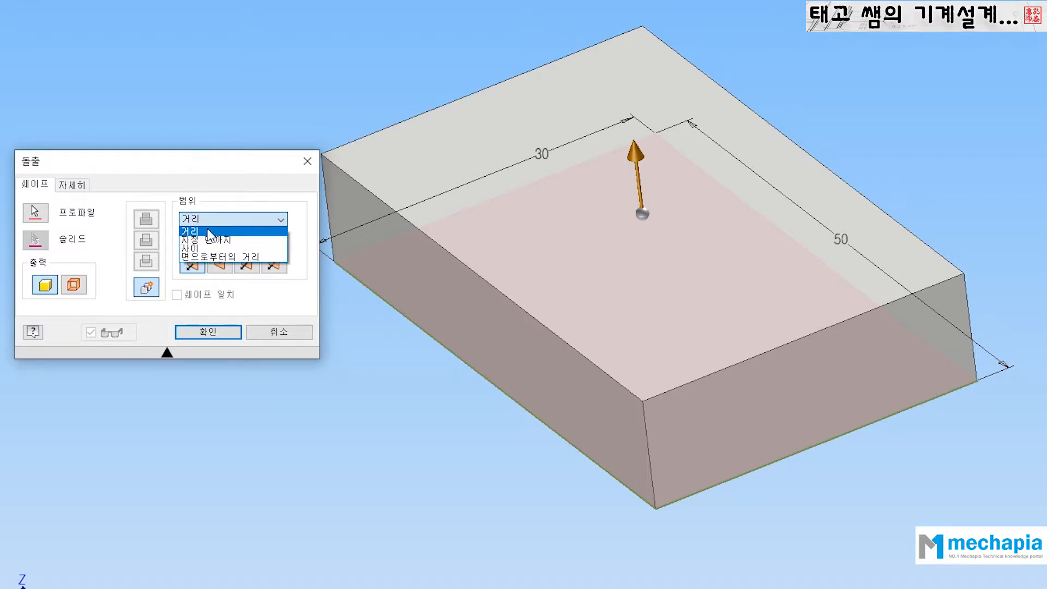
pyautogui.click(211, 185)
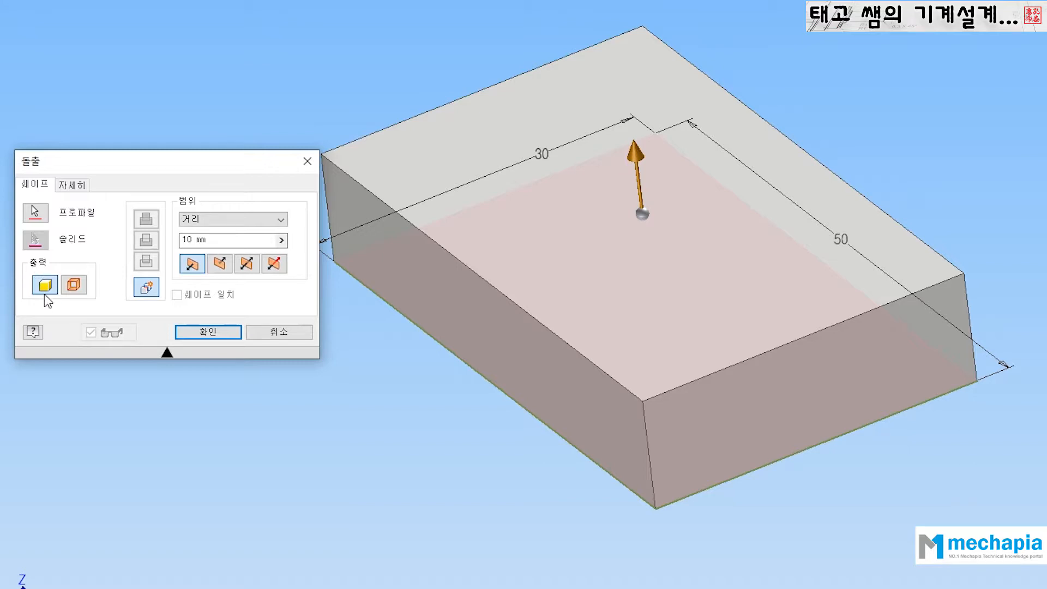
# Step: Preview the extrusion with surface output and return the output to solid
pyautogui.click(74, 286)
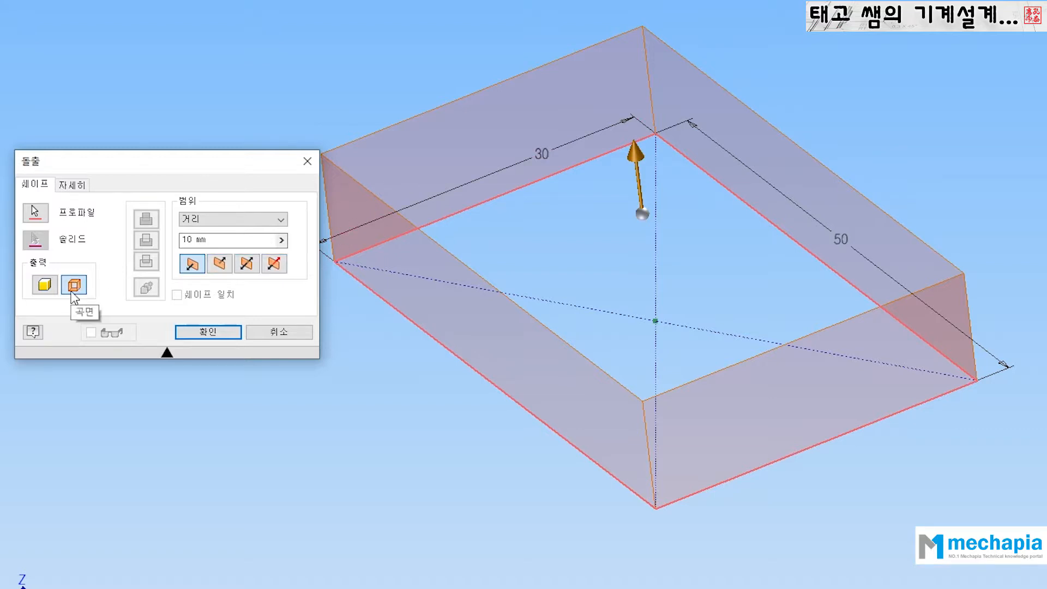
pyautogui.click(37, 291)
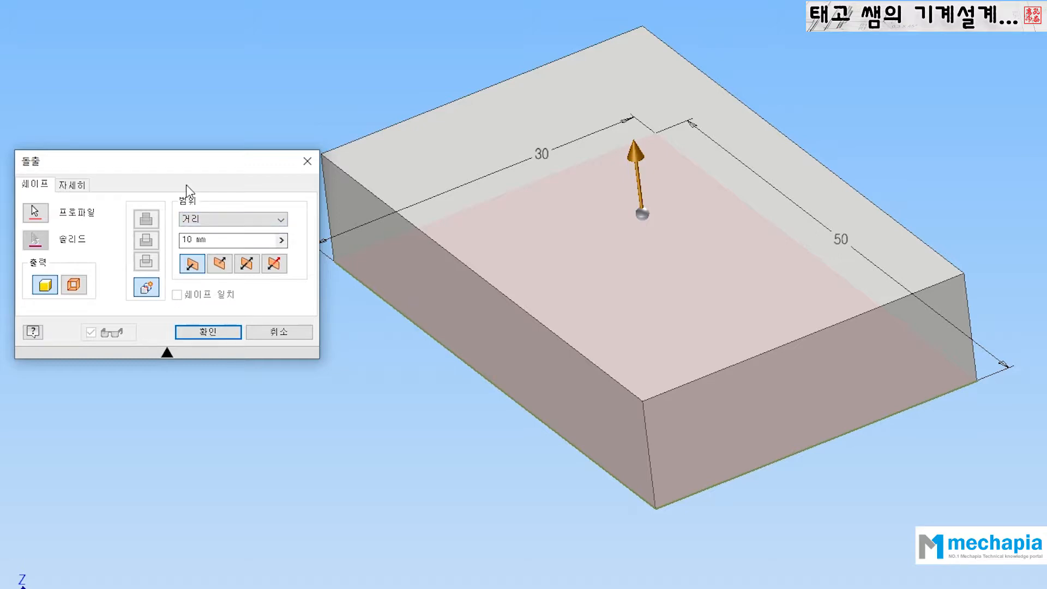
pyautogui.moveTo(202, 158); pyautogui.dragTo(202, 141)
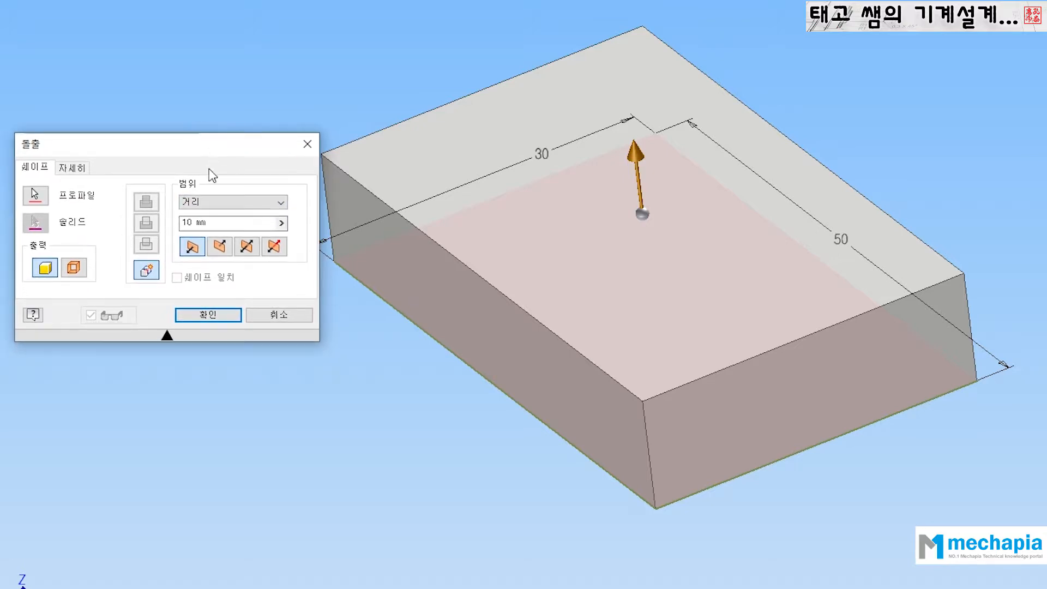
# Step: Look over the alternatives to the distance extent once more without changing the extrusion's extent
pyautogui.click(200, 205)
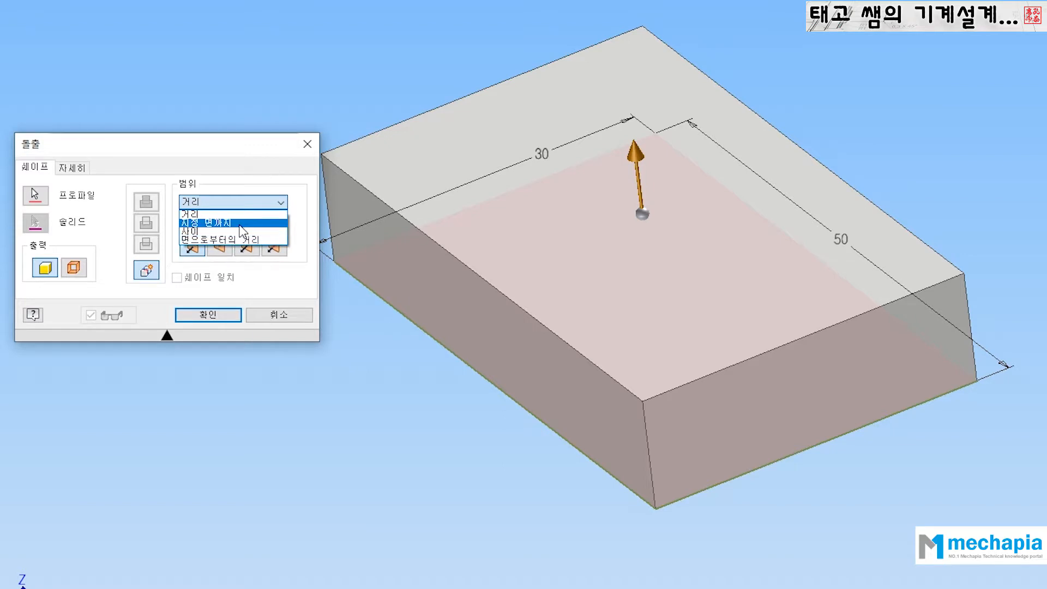
pyautogui.click(236, 147)
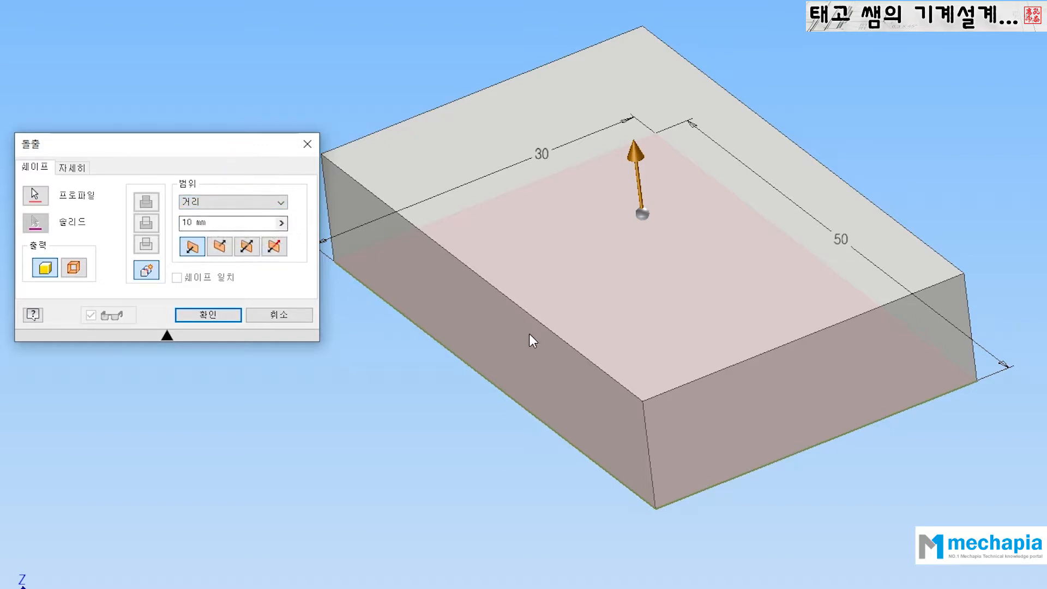
pyautogui.moveTo(450, 358); pyautogui.dragTo(487, 321, button='middle')
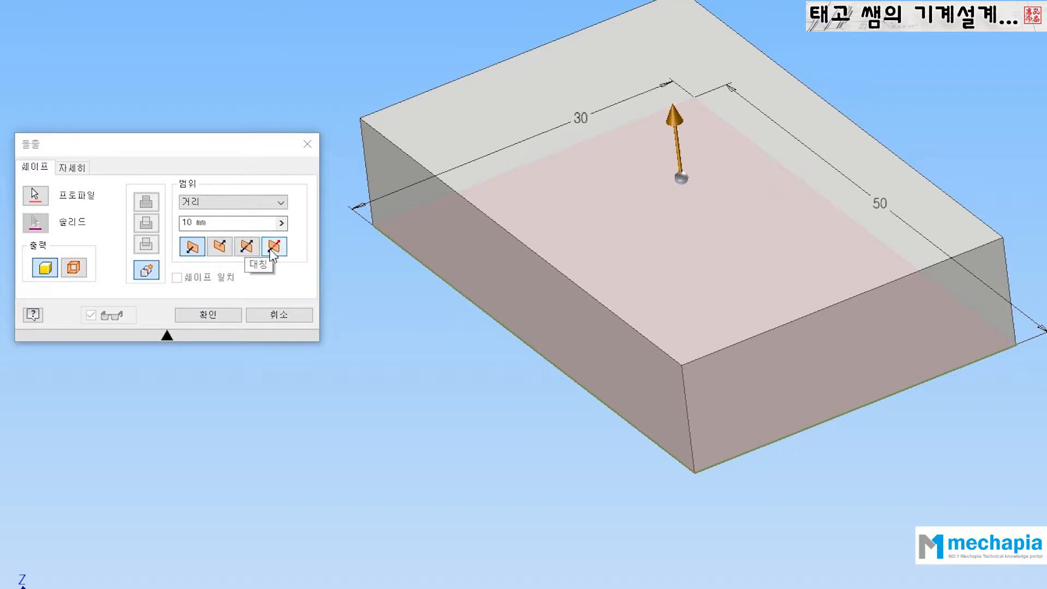
# Step: Compare the first, reversed and symmetric directions on the 10 mm extrusion preview
pyautogui.click(191, 248)
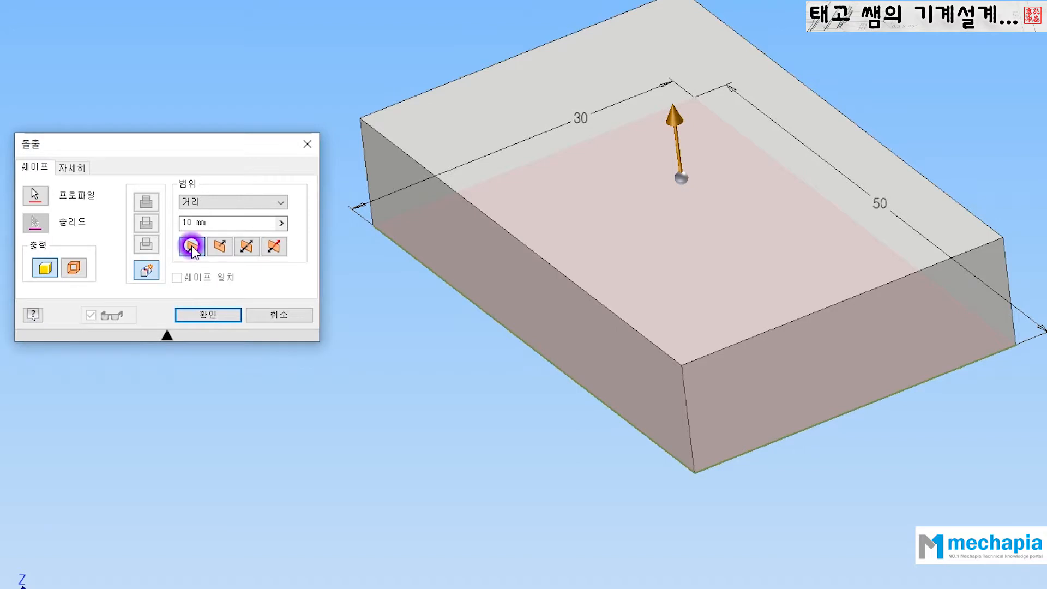
pyautogui.click(221, 248)
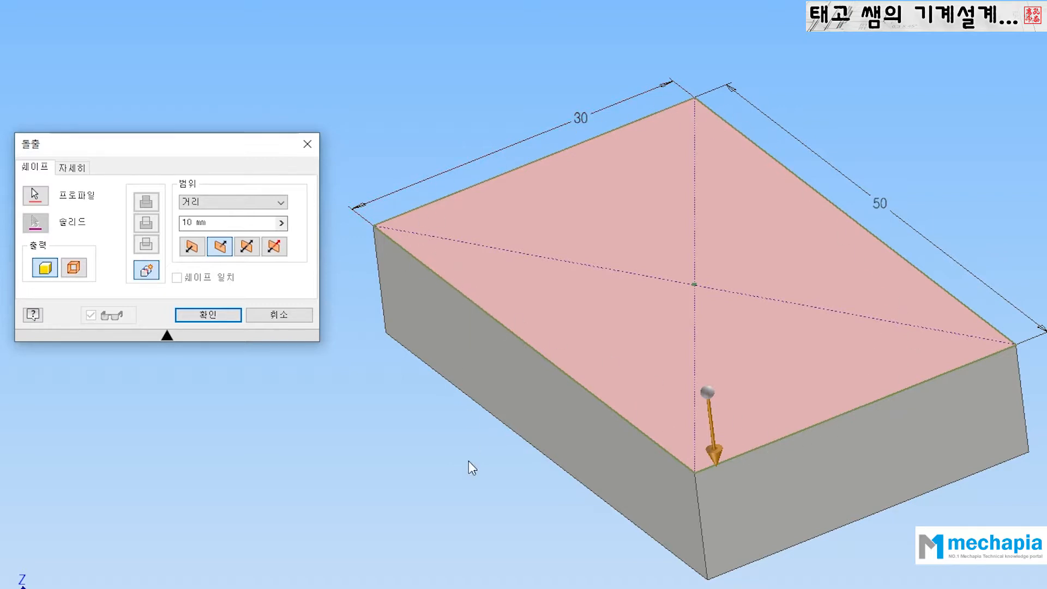
pyautogui.click(191, 252)
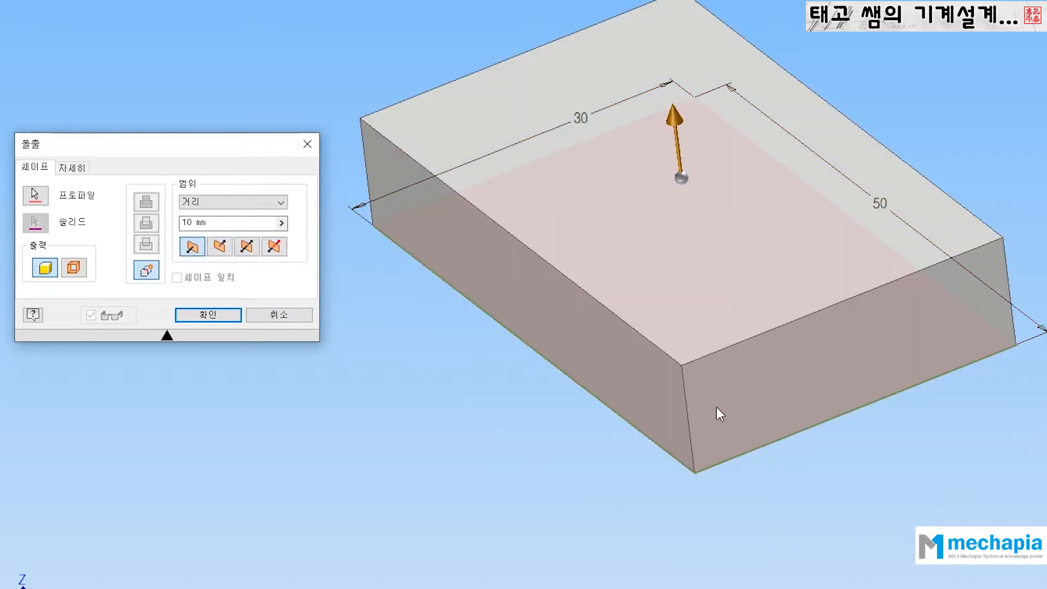
pyautogui.click(251, 251)
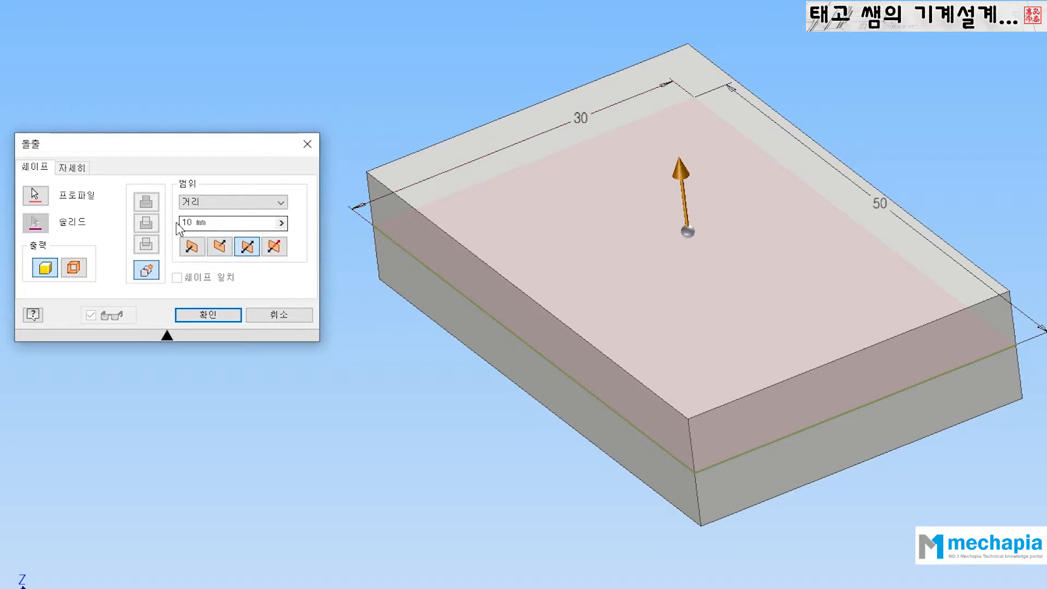
pyautogui.click(211, 222)
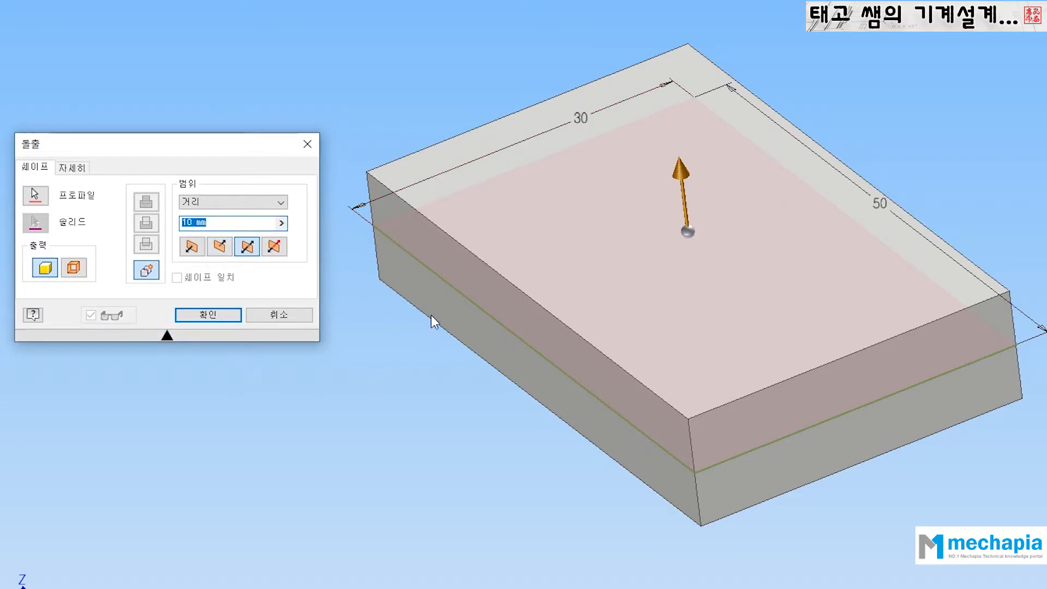
# Step: Make the extrusion asymmetric and set its first distance to 20 mm
pyautogui.click(273, 246)
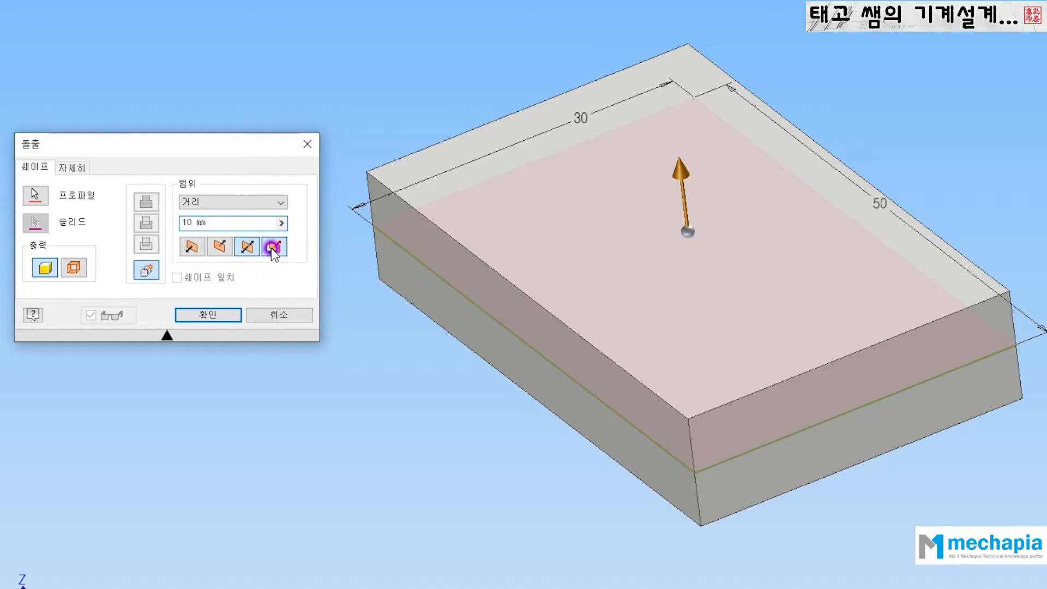
pyautogui.moveTo(322, 149); pyautogui.dragTo(233, 111)
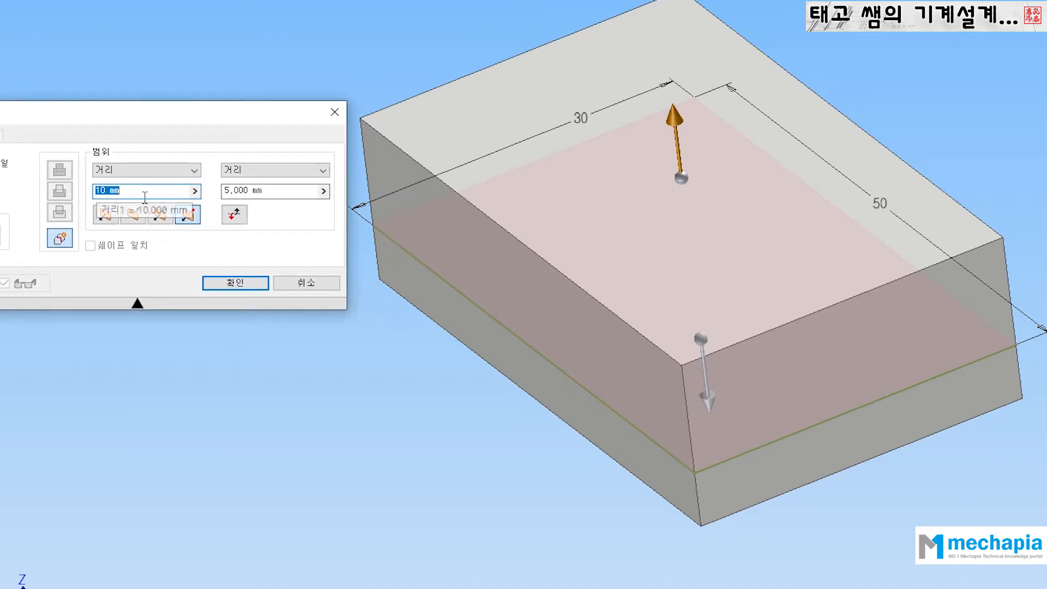
pyautogui.click(112, 191)
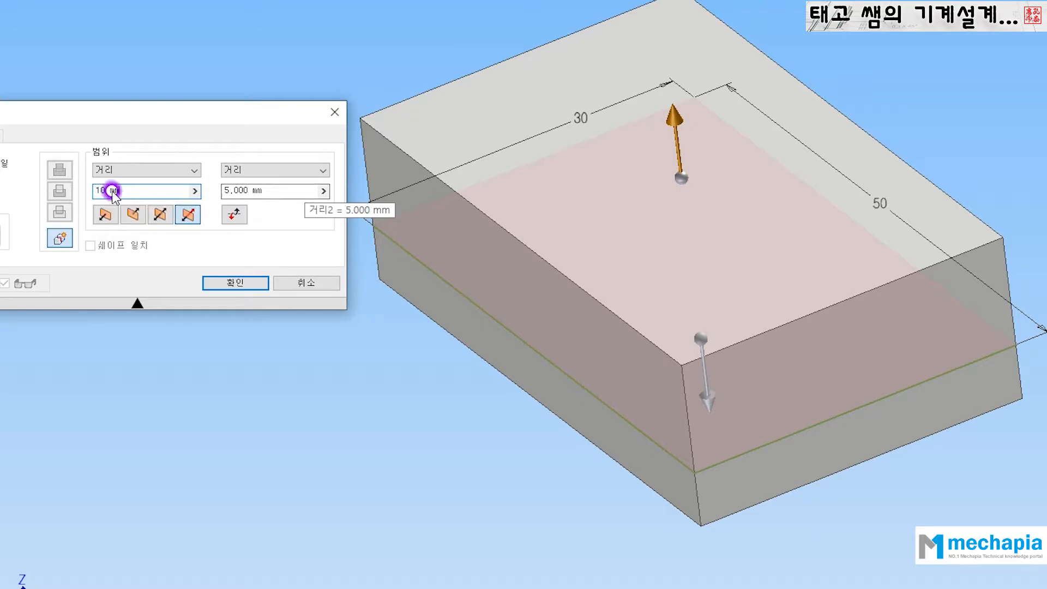
pyautogui.moveTo(111, 190); pyautogui.dragTo(84, 195)
pyautogui.write('20')
pyautogui.moveTo(482, 281); pyautogui.dragTo(550, 393, button='middle')
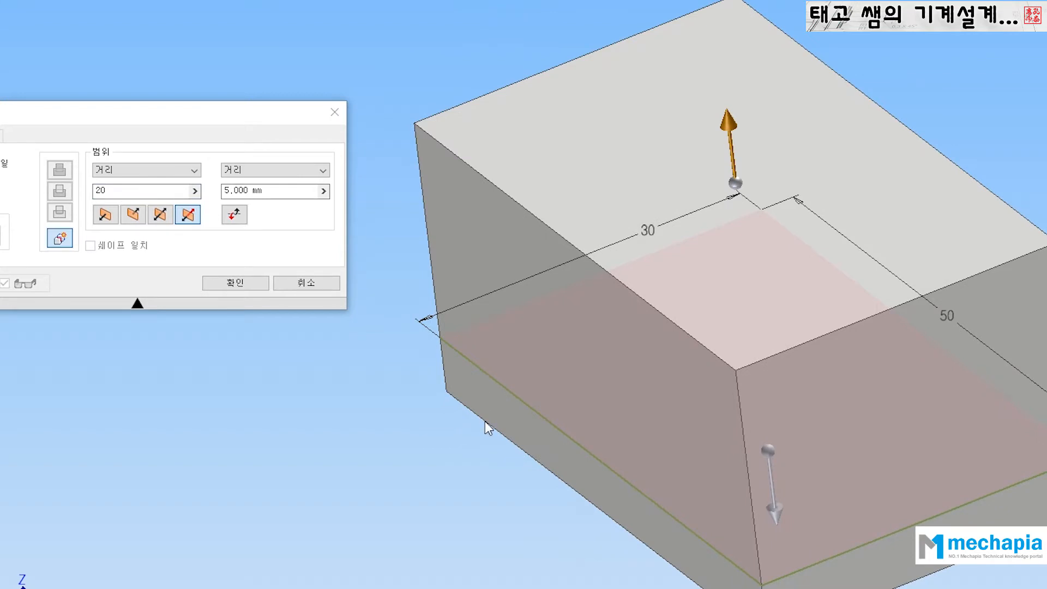
pyautogui.moveTo(472, 376); pyautogui.dragTo(440, 351, button='middle')
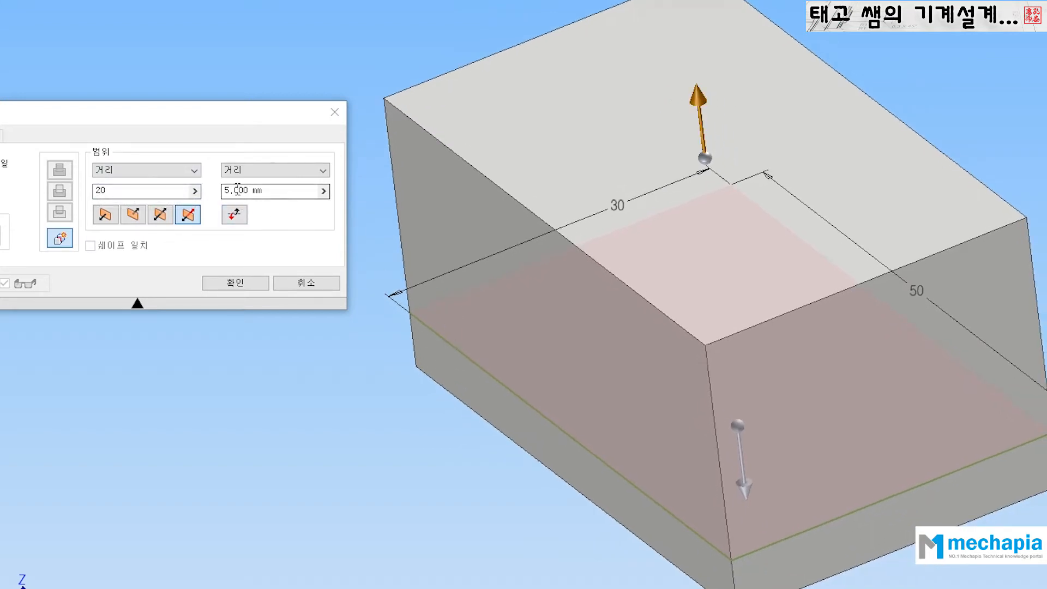
# Step: Swap the two asymmetric distances and swap them back, and return the extrusion to the first direction only
pyautogui.click(234, 216)
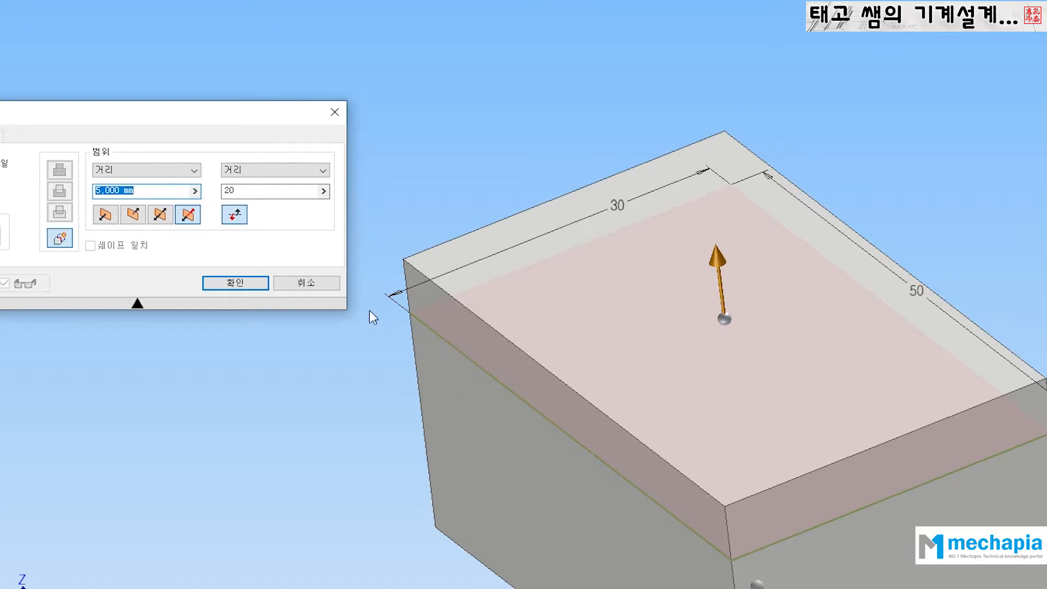
pyautogui.click(233, 215)
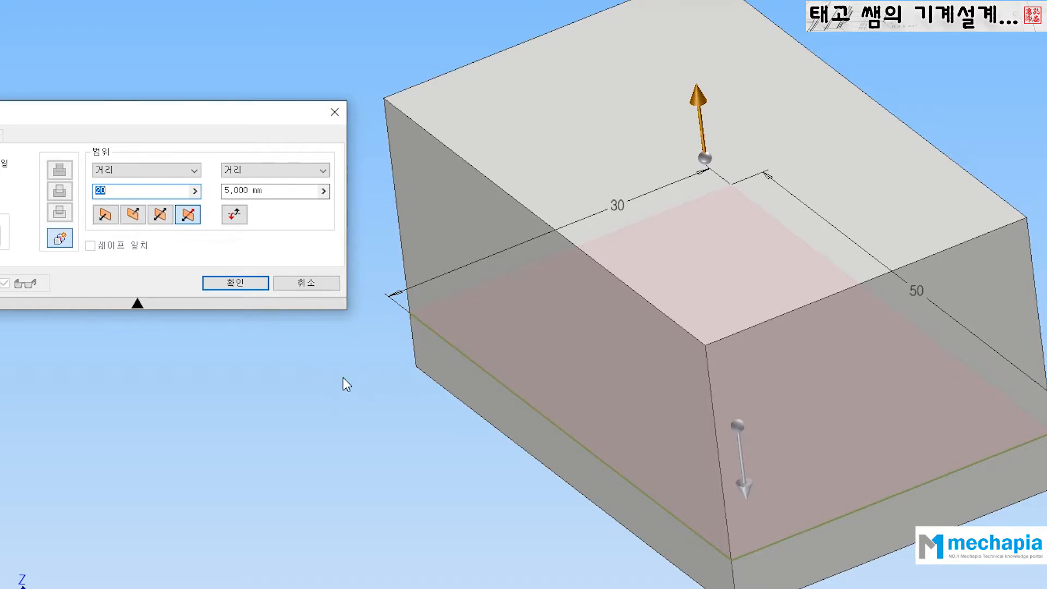
pyautogui.click(109, 214)
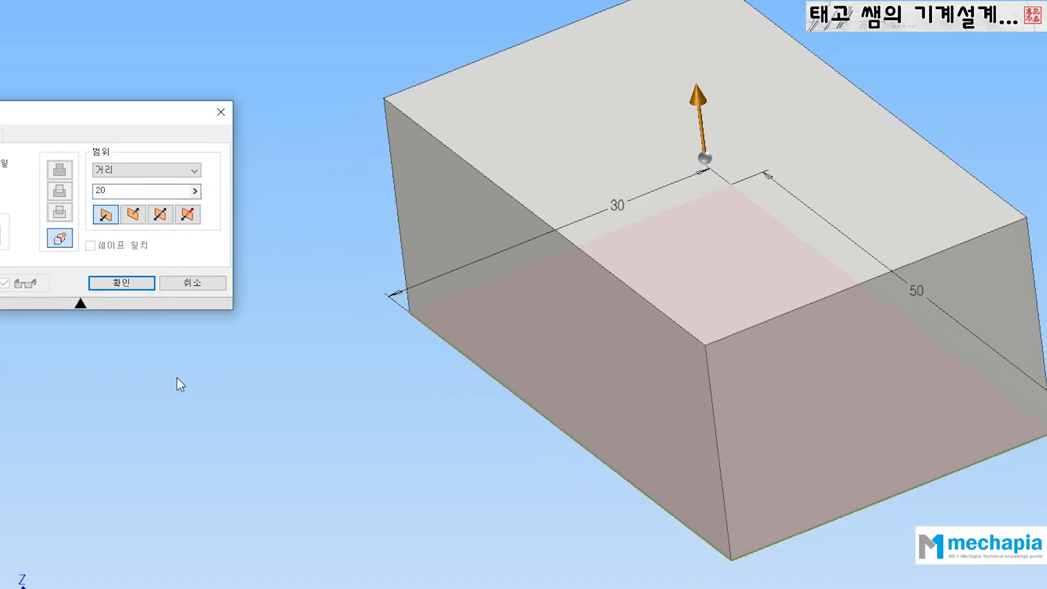
# Step: Show the extrusion's taper settings and examine the taper manipulator on the block preview from several angles
pyautogui.click(1, 134)
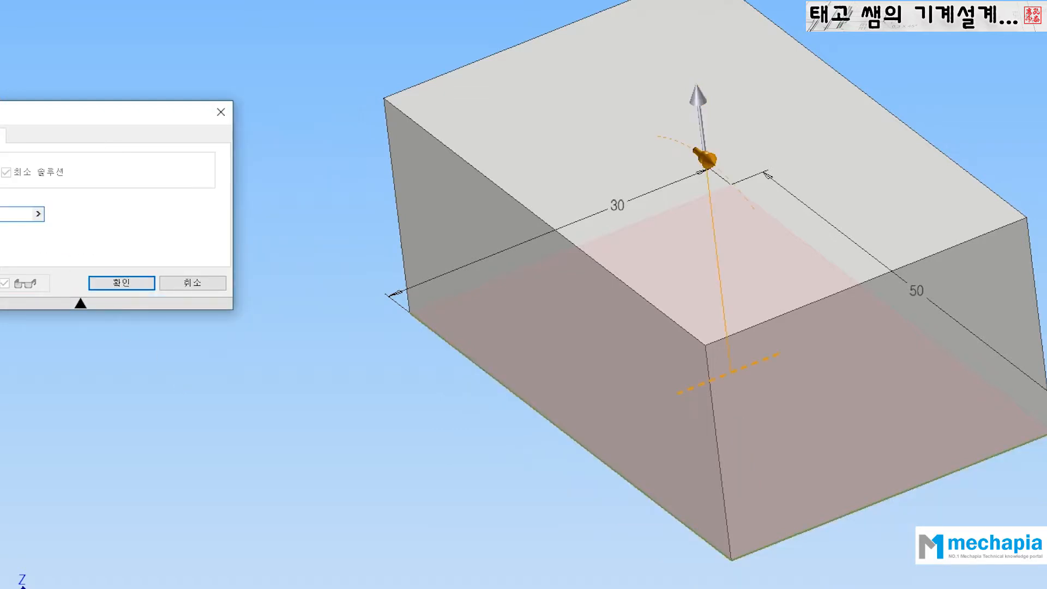
pyautogui.moveTo(44, 117); pyautogui.dragTo(134, 100)
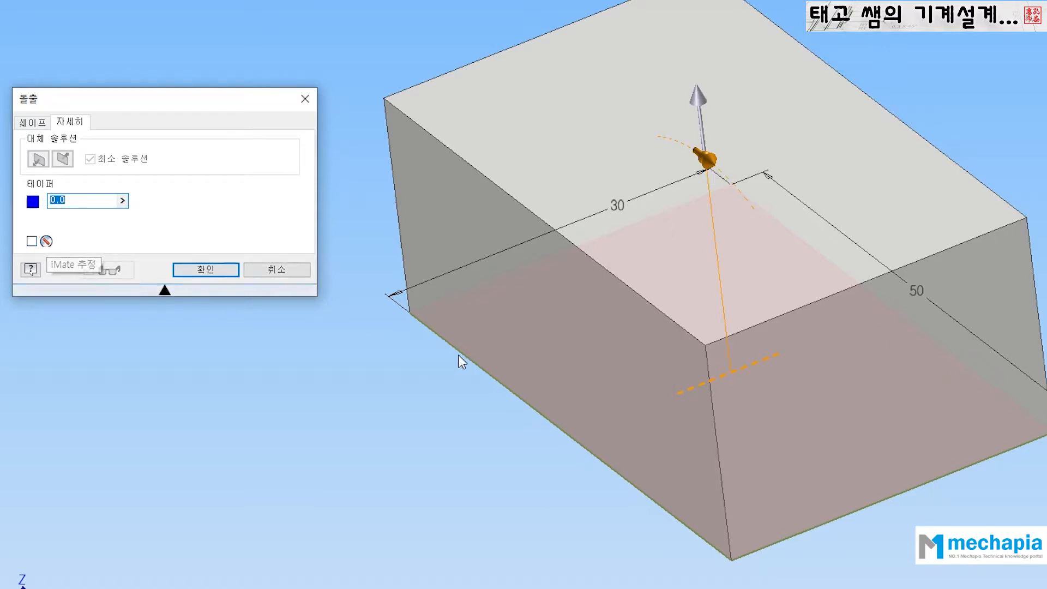
pyautogui.press('F4')
pyautogui.moveTo(641, 357); pyautogui.dragTo(771, 346)
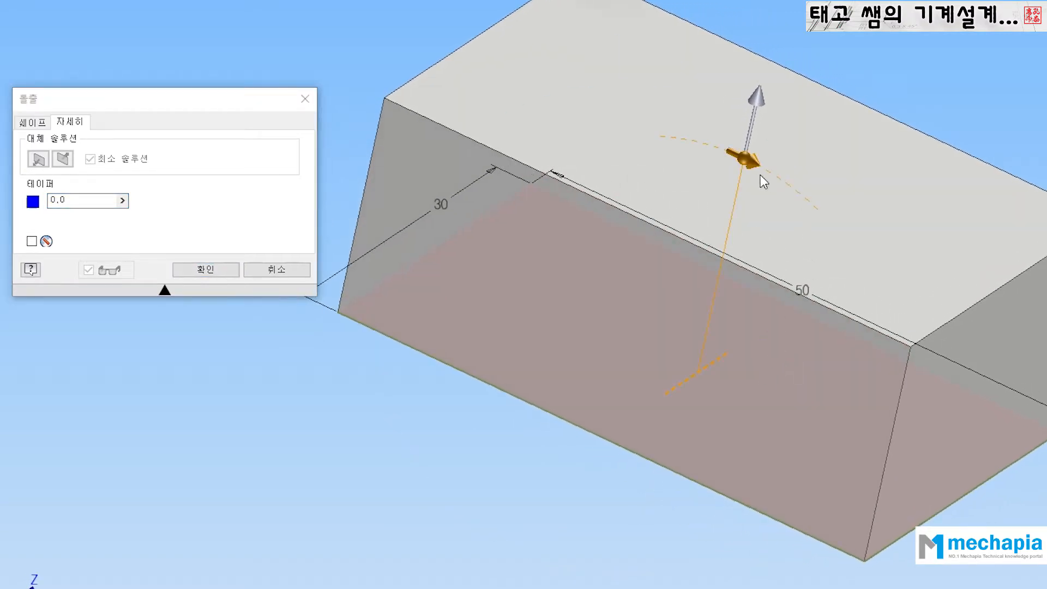
pyautogui.press('F4')
pyautogui.moveTo(804, 98); pyautogui.dragTo(726, 39)
pyautogui.press('F4')
pyautogui.moveTo(720, 226); pyautogui.dragTo(692, 203)
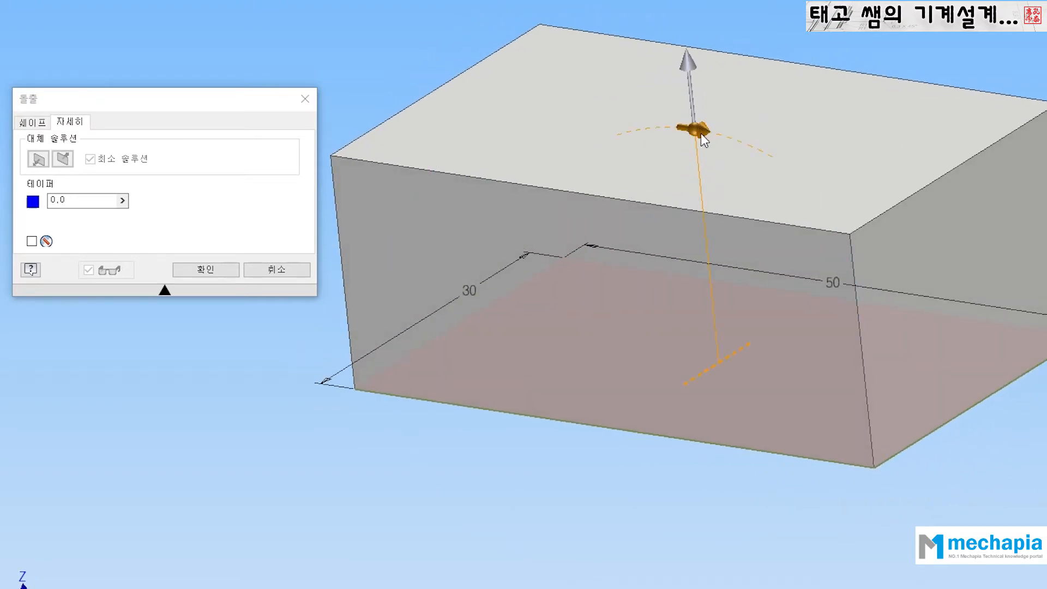
# Step: Compare the distance arrow of the shape settings with the taper manipulator on the block preview
pyautogui.click(40, 125)
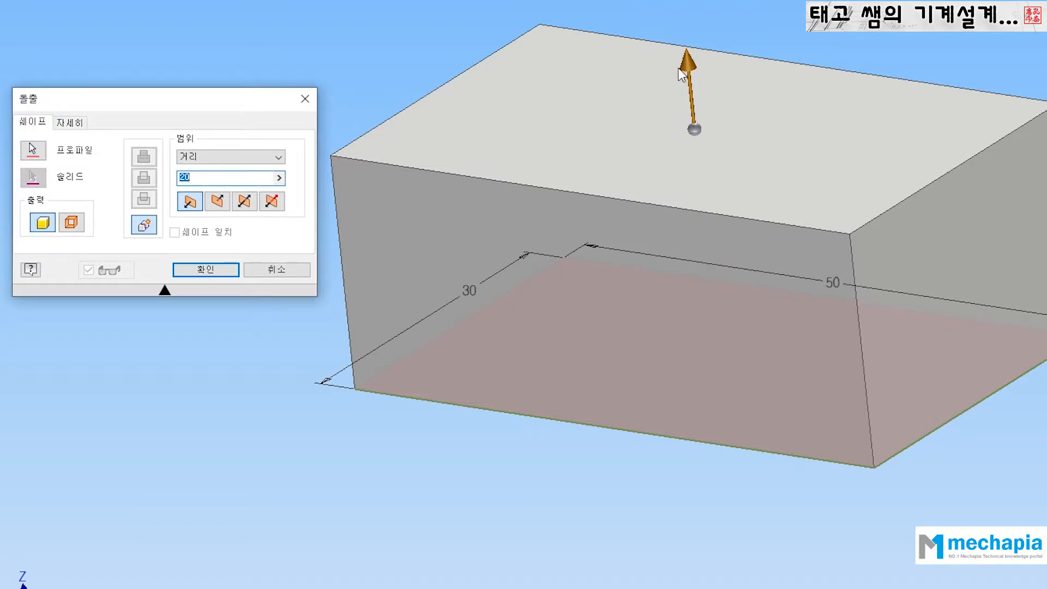
pyautogui.press('F4')
pyautogui.moveTo(836, 145); pyautogui.dragTo(774, 125)
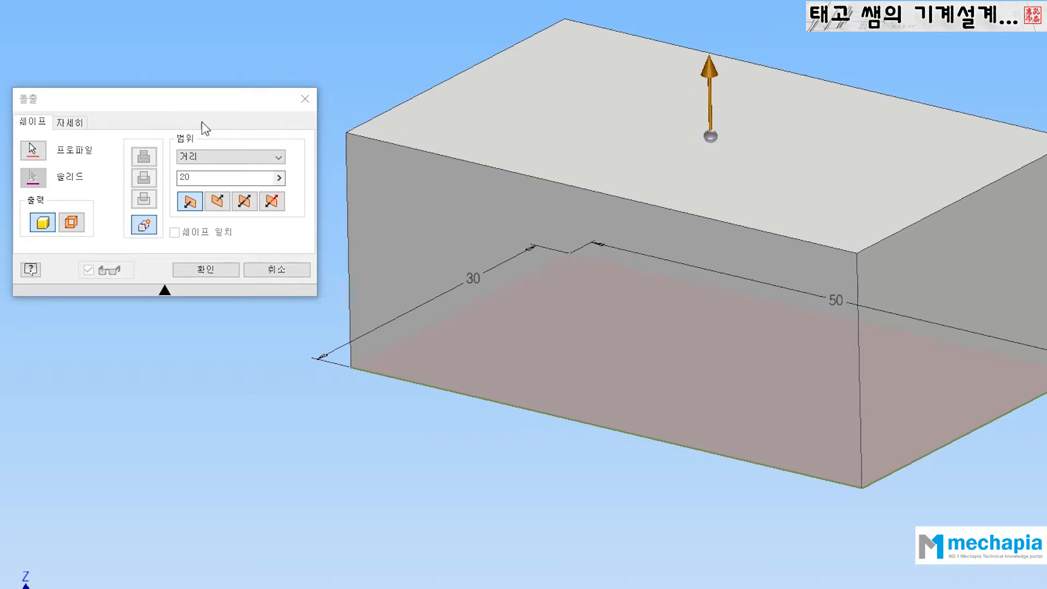
pyautogui.click(77, 123)
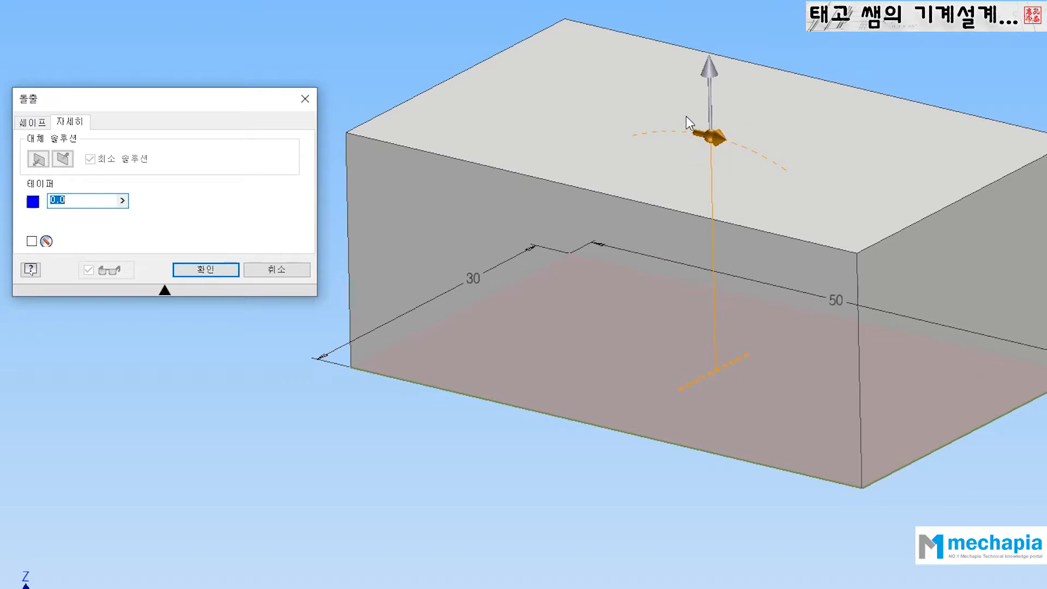
# Step: Lengthen the extrusion preview to 22.5 mm with the distance arrow, and shorten it to 12.75 mm
pyautogui.click(34, 122)
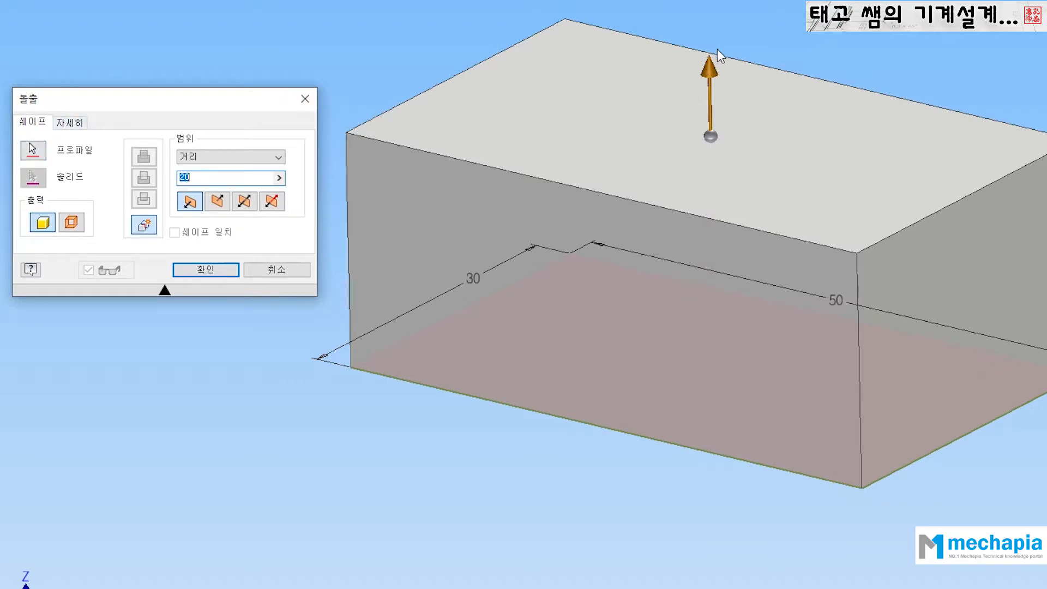
pyautogui.moveTo(709, 71); pyautogui.dragTo(709, 32)
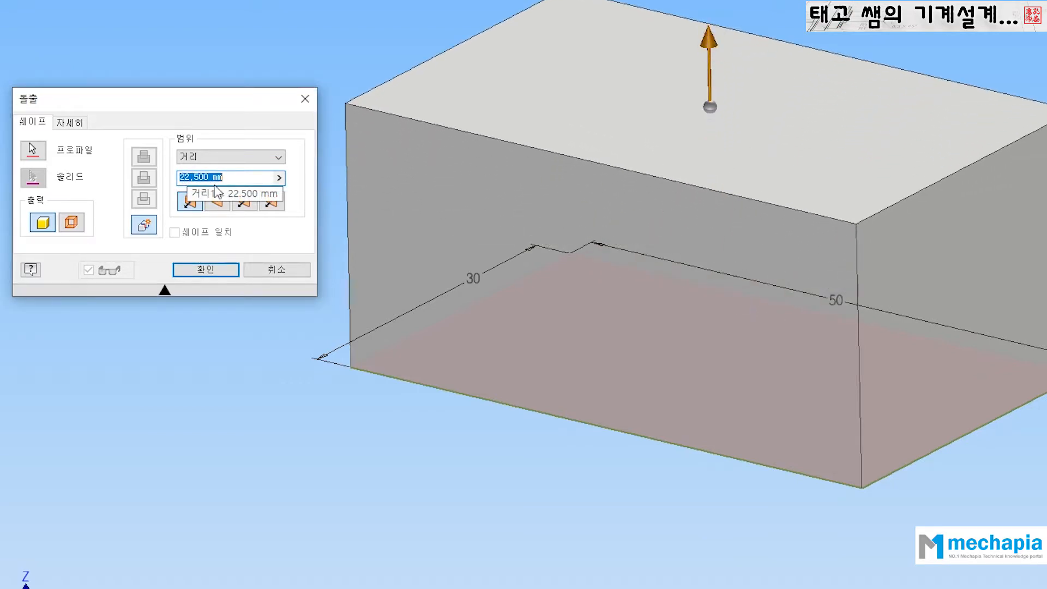
pyautogui.moveTo(708, 38); pyautogui.dragTo(711, 126)
pyautogui.moveTo(712, 74); pyautogui.dragTo(706, 146)
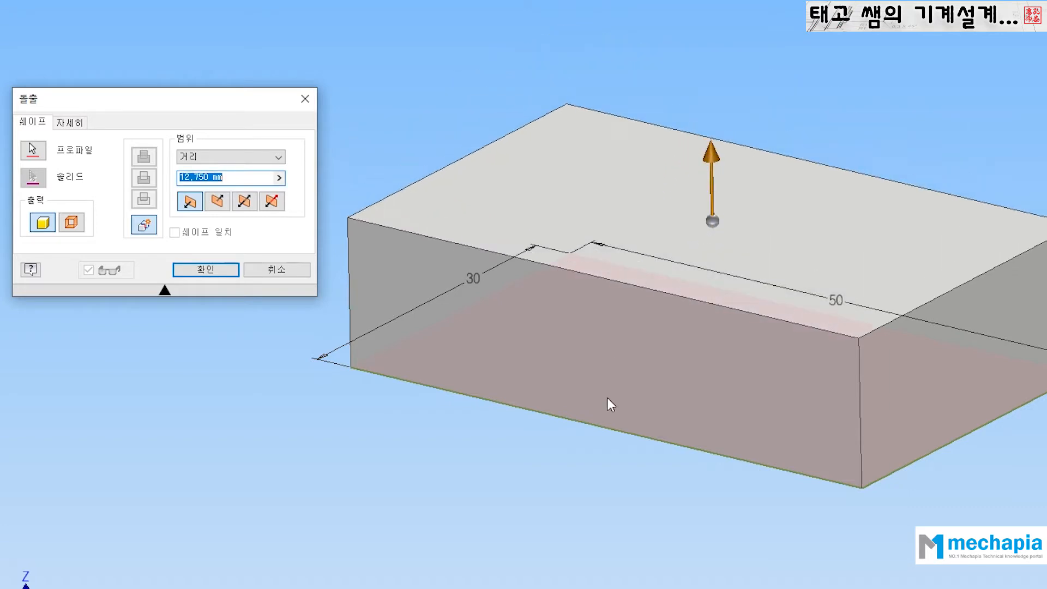
# Step: Tilt the extrusion's side faces with the taper manipulator, outward to 20 degrees and inward to -25 degrees
pyautogui.click(69, 122)
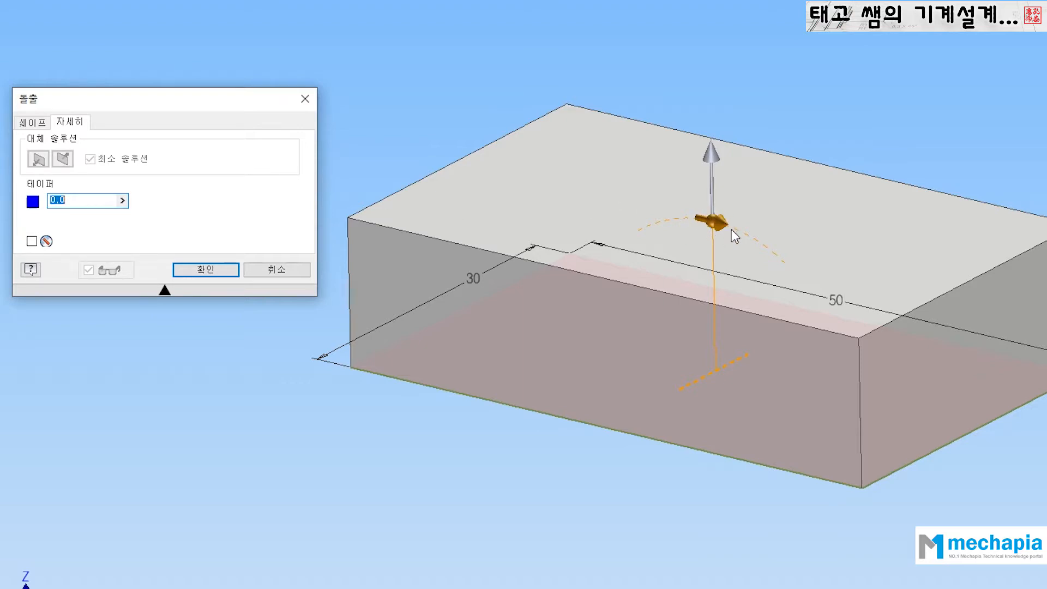
pyautogui.moveTo(723, 224); pyautogui.dragTo(760, 254)
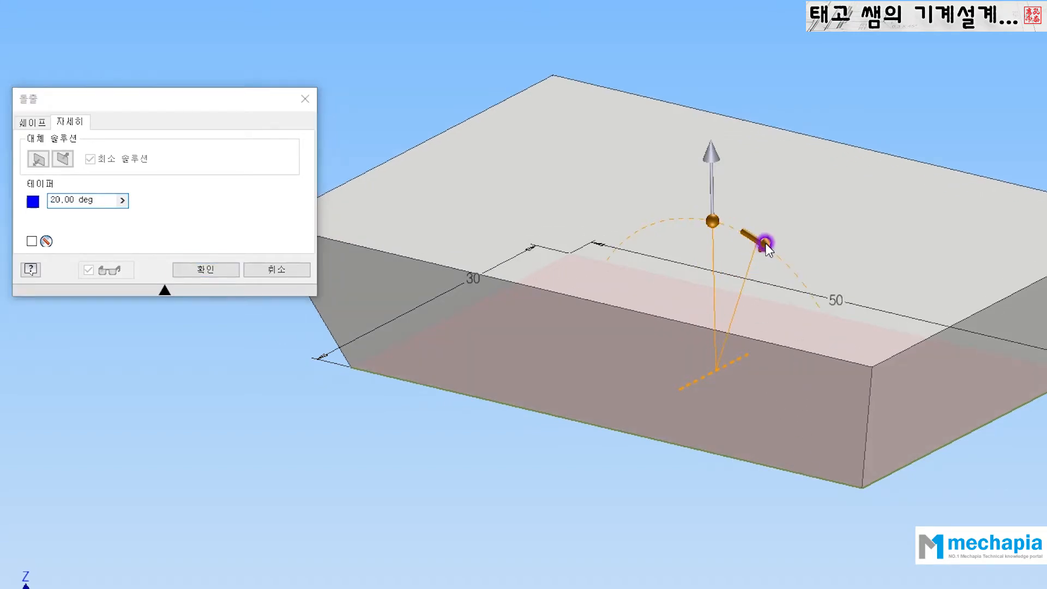
pyautogui.moveTo(766, 238); pyautogui.dragTo(655, 221)
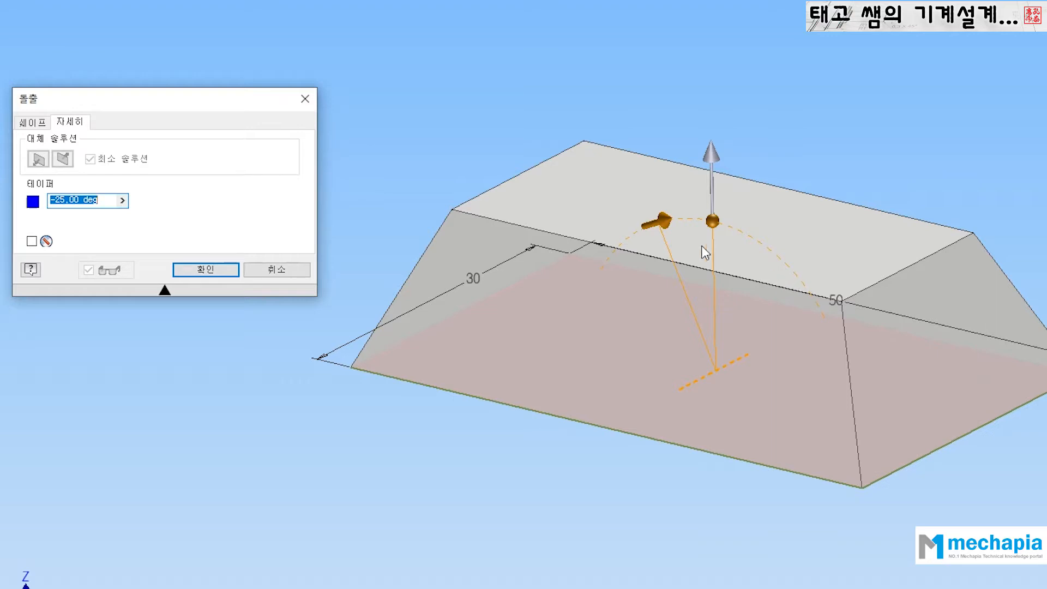
# Step: Reduce the extrusion distance to 9 mm, try a 20 degree taper, and create the solid with a taper of -20 degrees
pyautogui.click(711, 152)
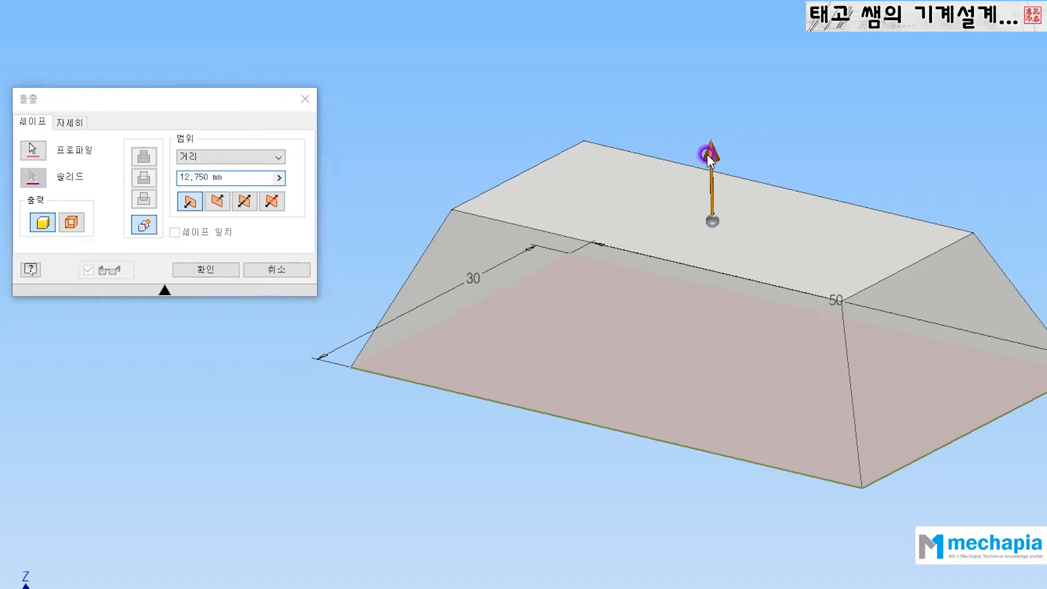
pyautogui.moveTo(707, 154); pyautogui.dragTo(703, 243)
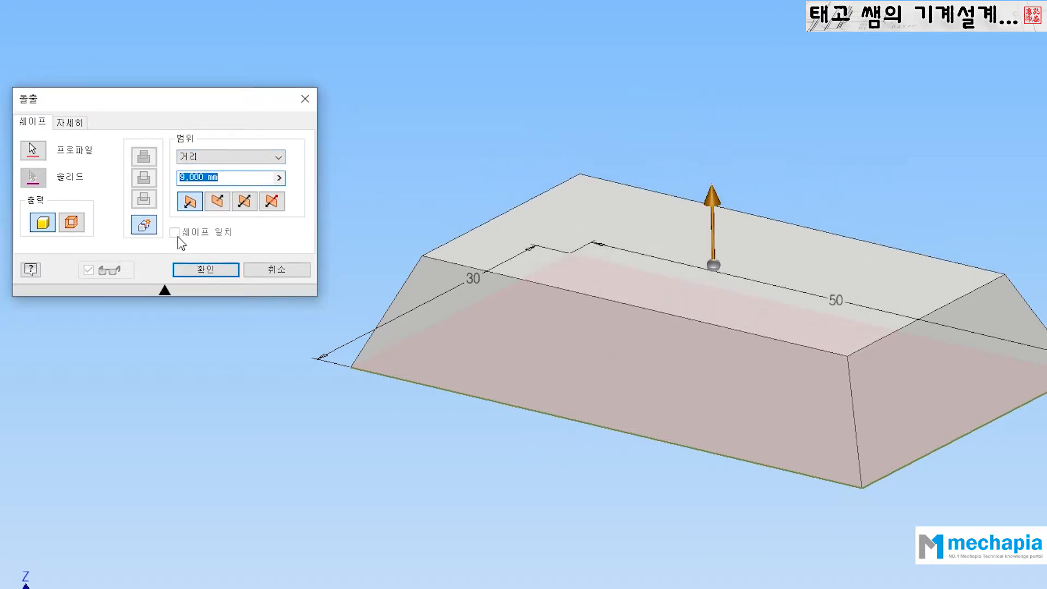
pyautogui.click(77, 121)
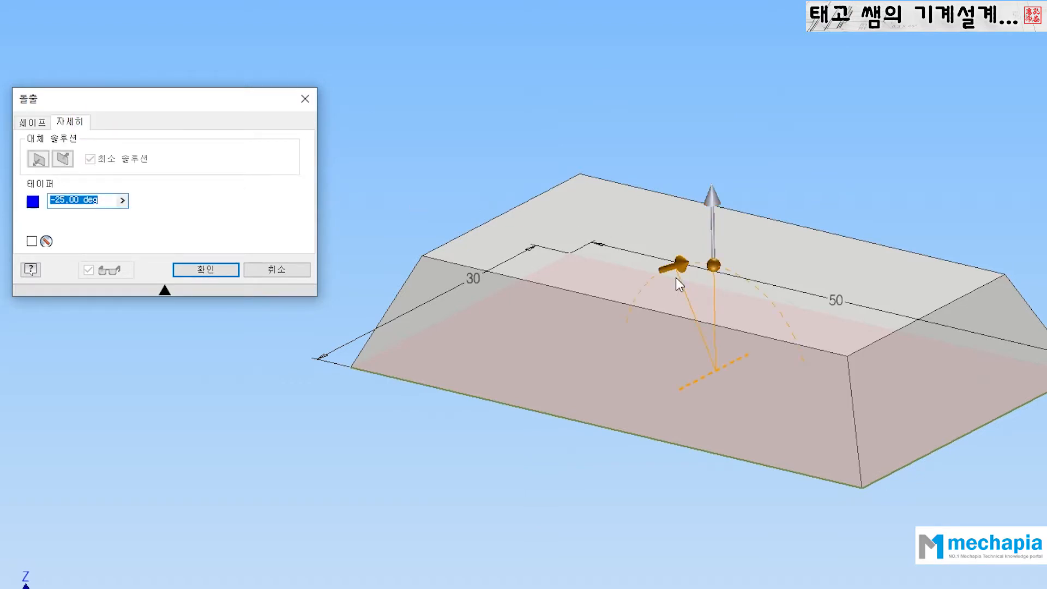
pyautogui.moveTo(682, 263); pyautogui.dragTo(737, 282)
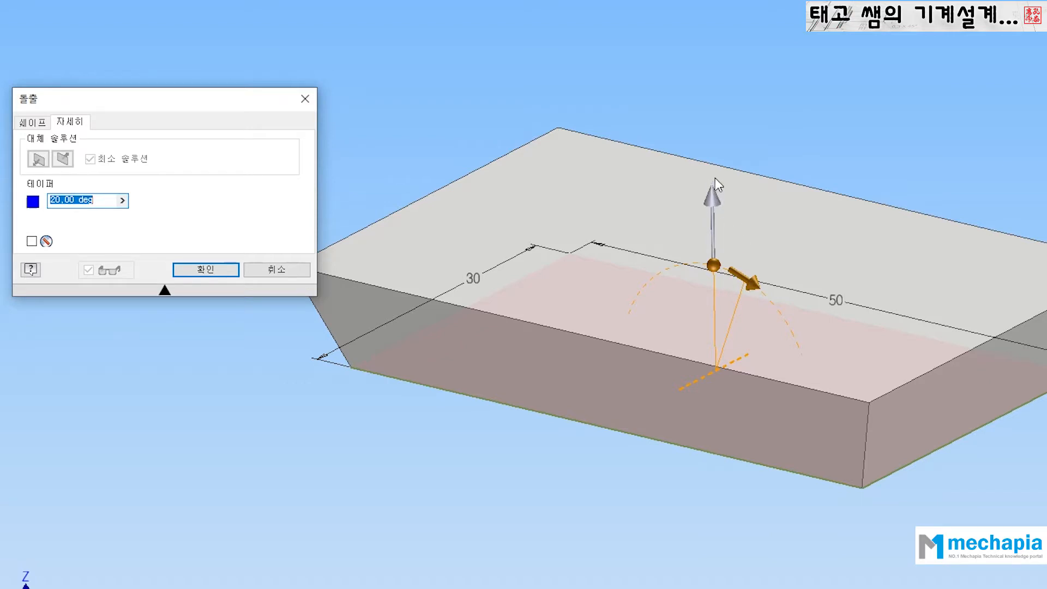
pyautogui.moveTo(748, 288); pyautogui.dragTo(688, 302)
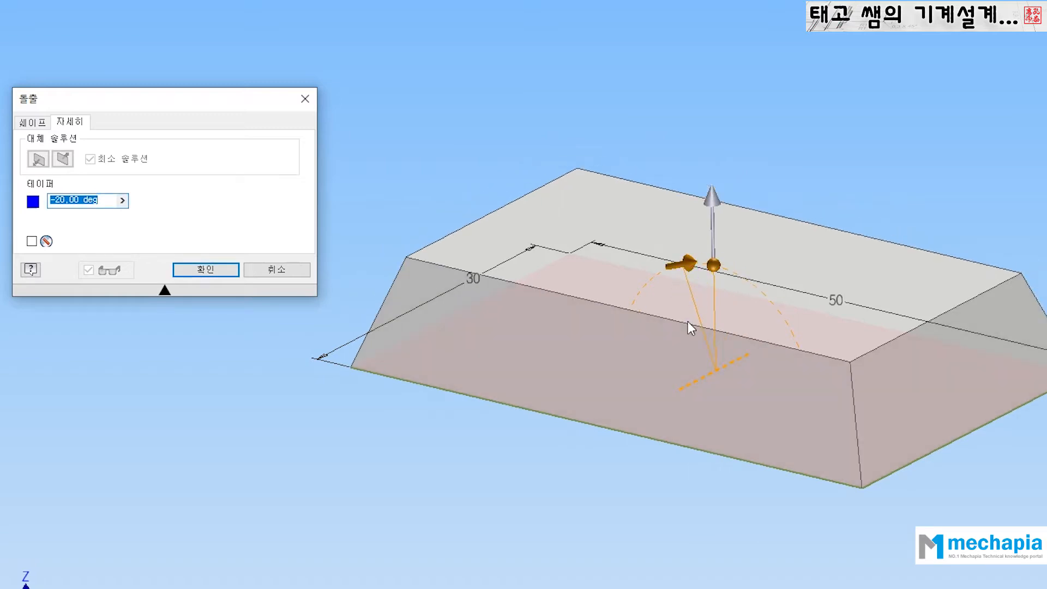
pyautogui.click(713, 197)
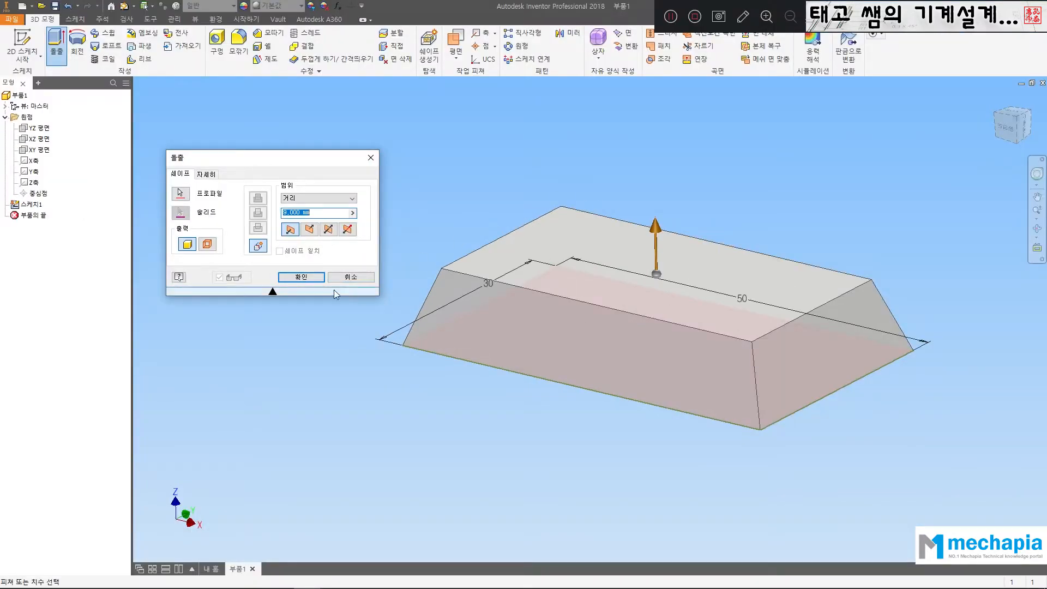
pyautogui.click(294, 277)
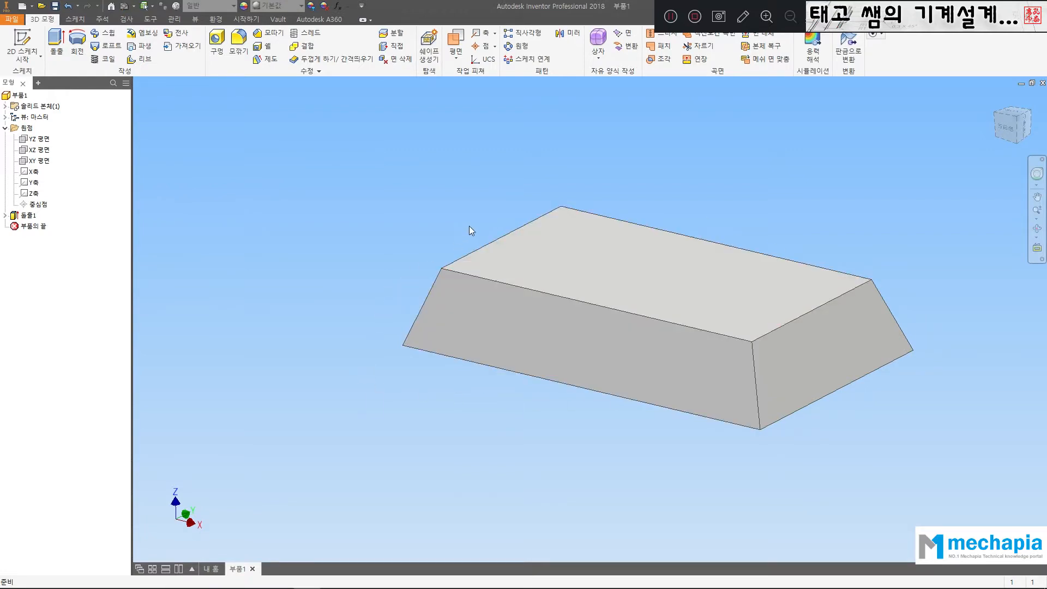
# Step: Expand the extrusion in the model tree and highlight its base sketch and the whole feature on the block
pyautogui.moveTo(454, 214); pyautogui.dragTo(398, 220, button='middle')
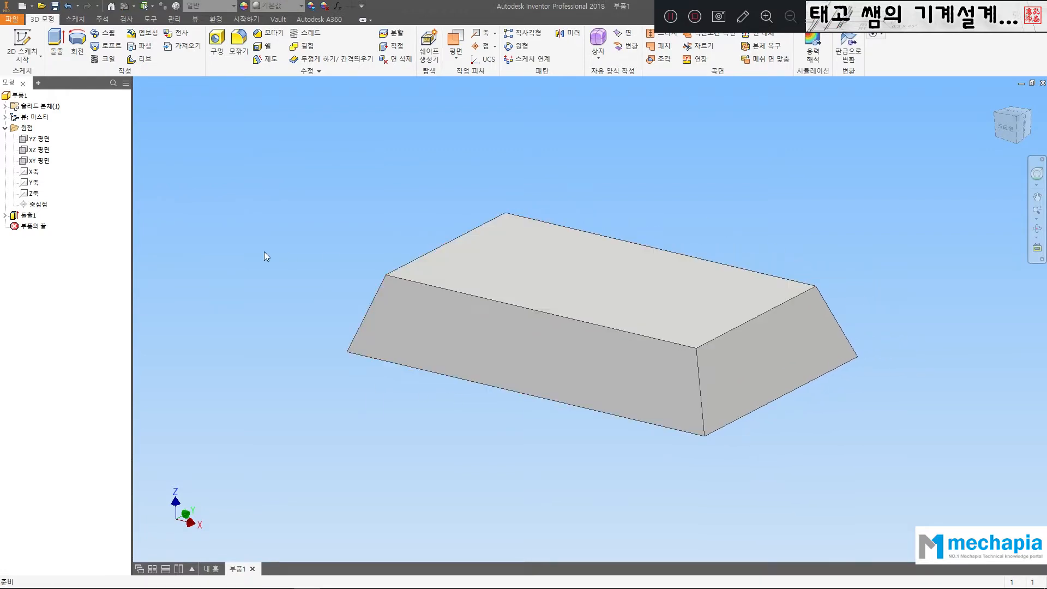
pyautogui.click(5, 215)
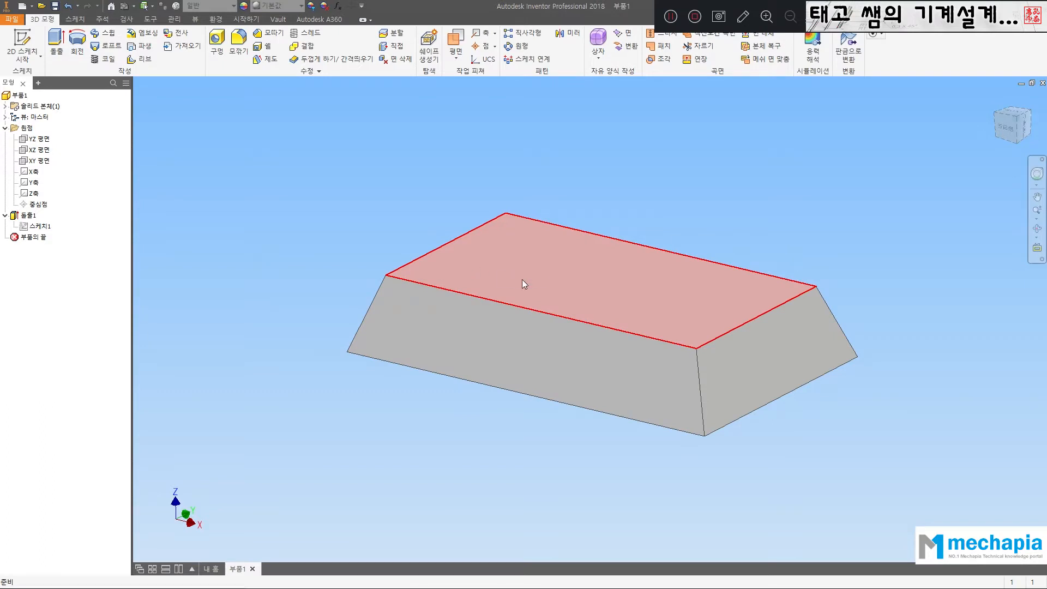
pyautogui.moveTo(522, 279)
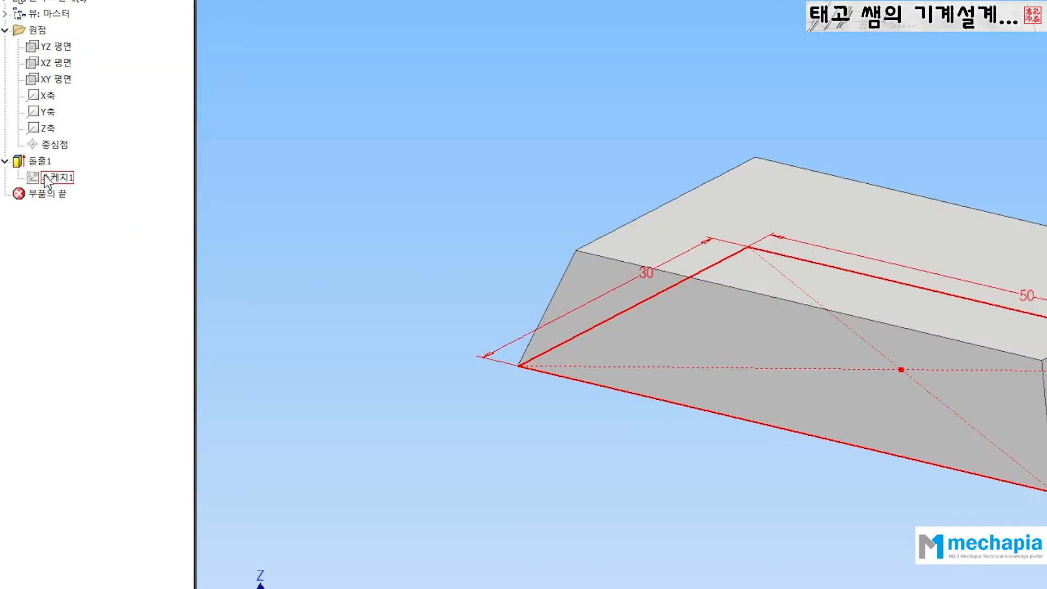
pyautogui.click(53, 178)
pyautogui.click(95, 195)
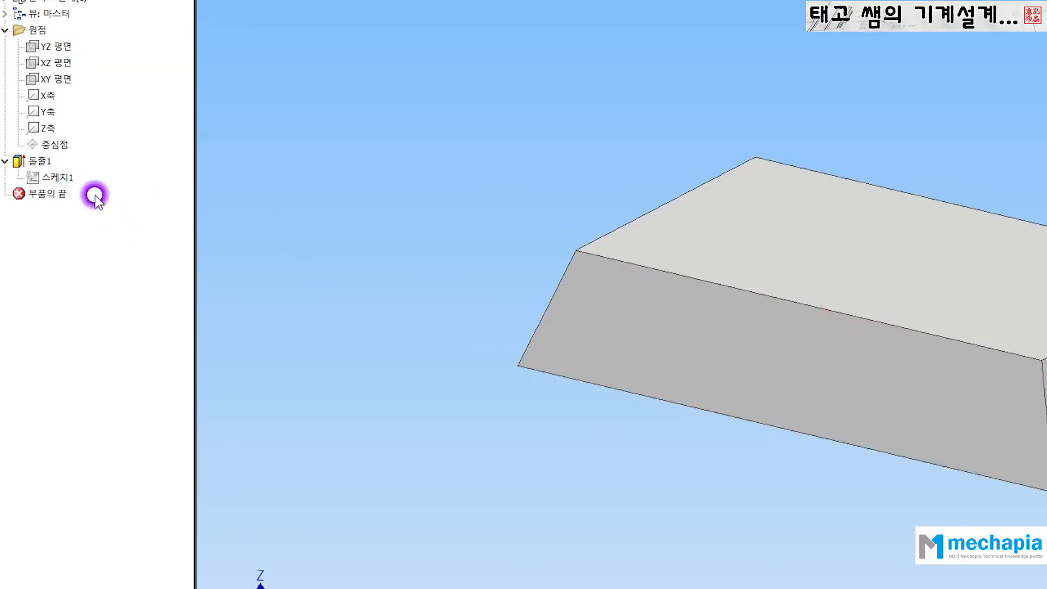
pyautogui.click(59, 177)
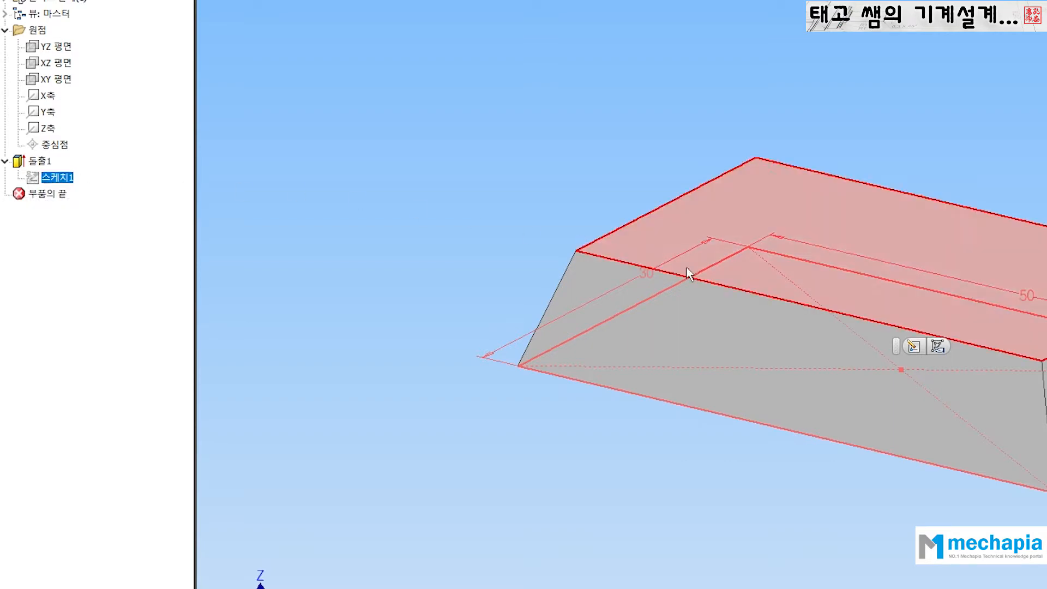
pyautogui.click(48, 161)
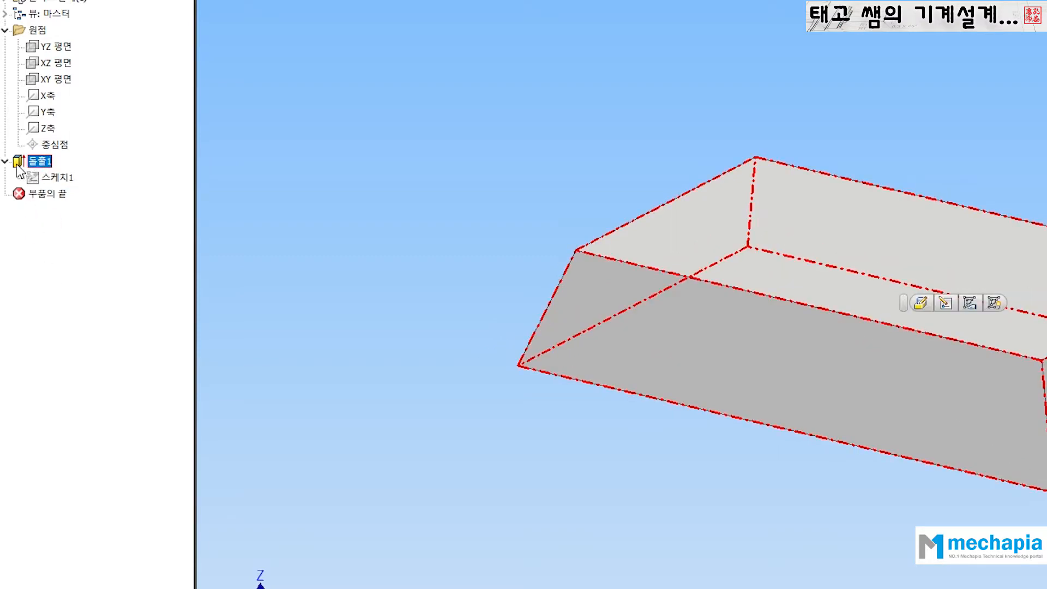
# Step: Open the extrusion for editing and cancel without changes, and show the feature's context commands, including Edit Feature
pyautogui.doubleClick(17, 163)
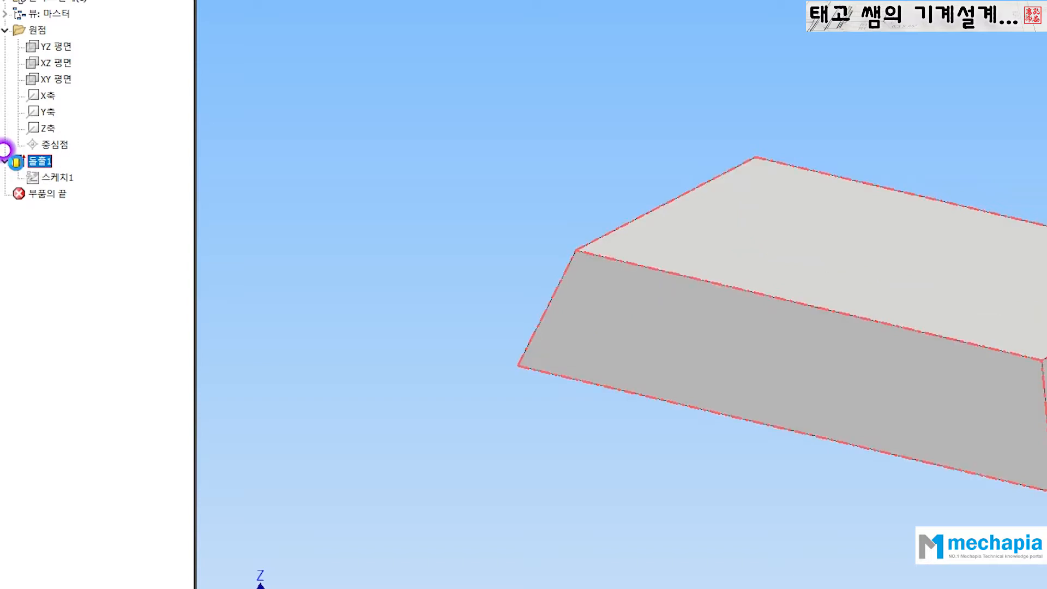
pyautogui.moveTo(368, 76); pyautogui.dragTo(418, 48)
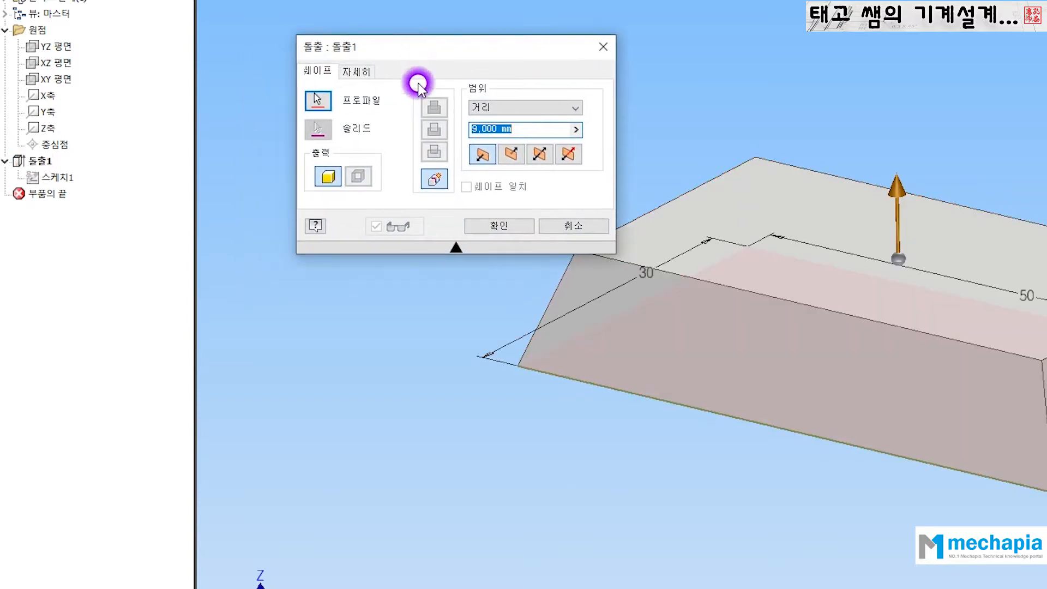
pyautogui.click(570, 224)
pyautogui.click(23, 163)
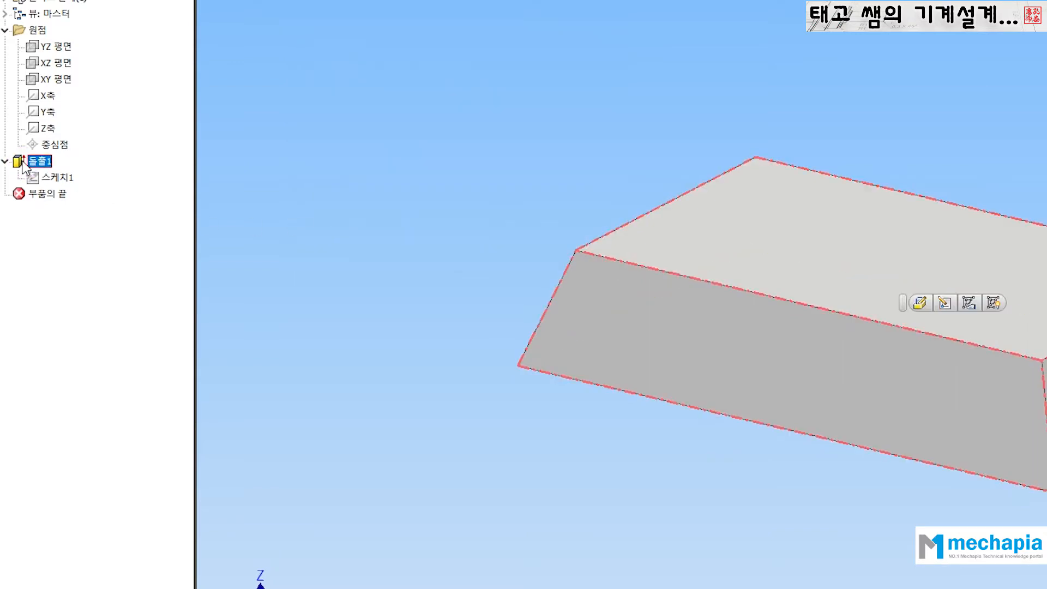
pyautogui.rightClick(23, 161)
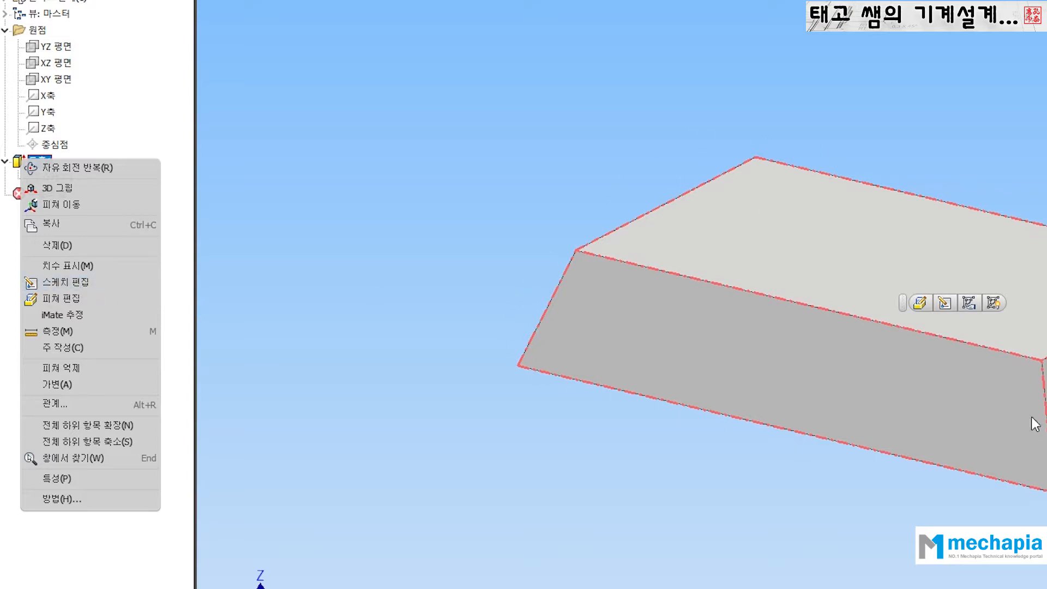
pyautogui.click(61, 297)
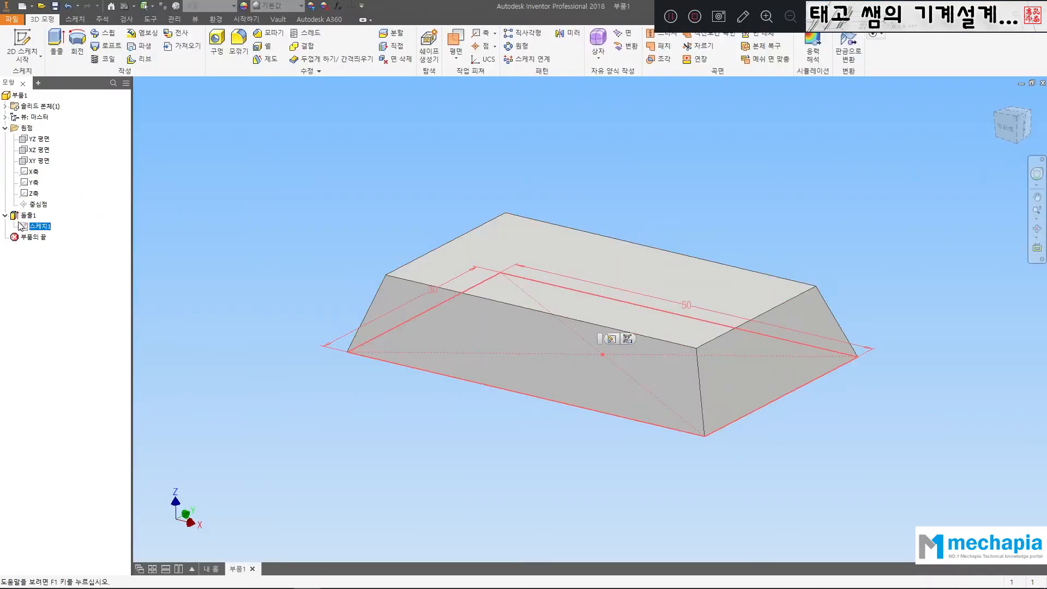
# Step: Move the extrusion's floating edit commands clear of the block, and show and hide its 50 by 30 mm base sketch
pyautogui.click(27, 193)
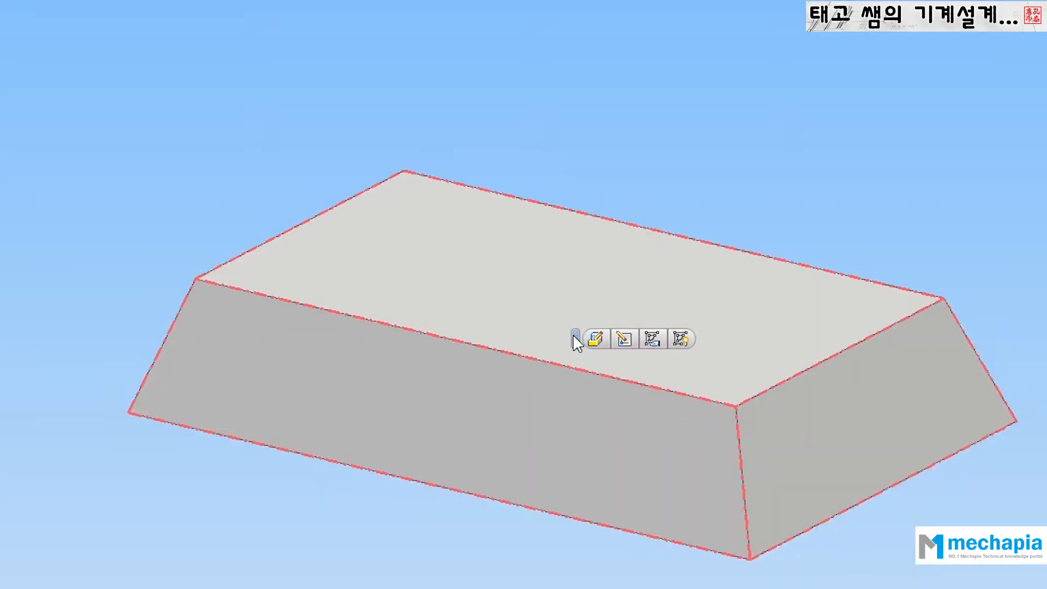
pyautogui.moveTo(574, 336); pyautogui.dragTo(496, 145)
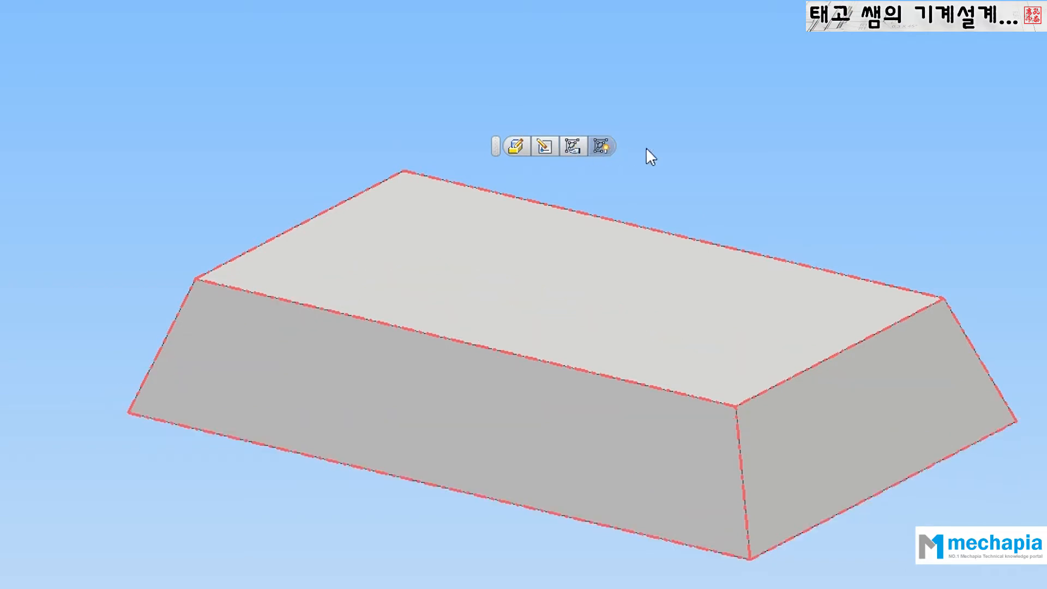
pyautogui.click(609, 145)
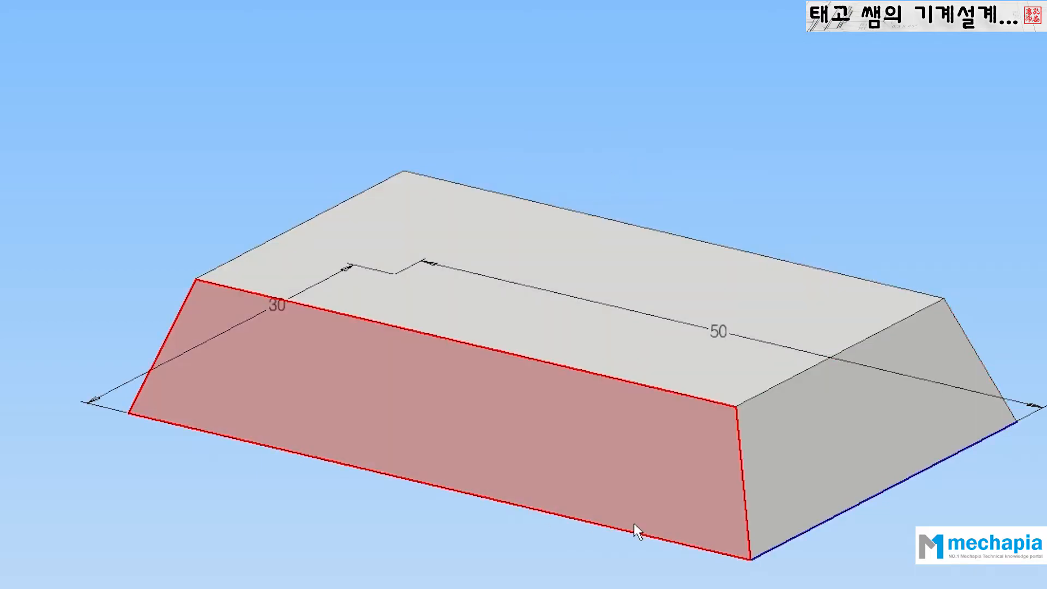
pyautogui.click(589, 333)
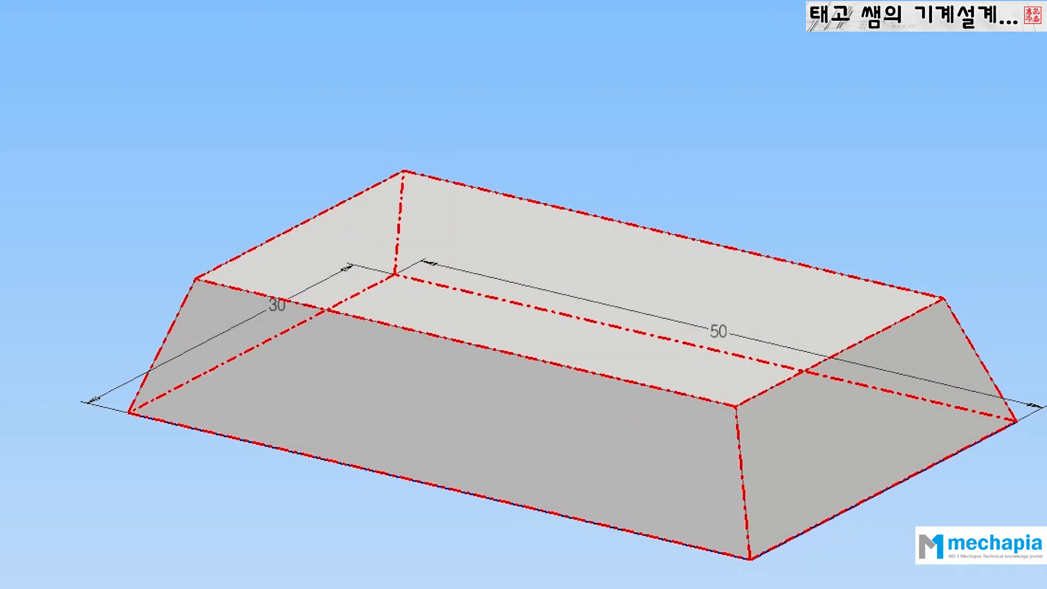
pyautogui.moveTo(572, 346); pyautogui.dragTo(546, 124)
pyautogui.click(657, 139)
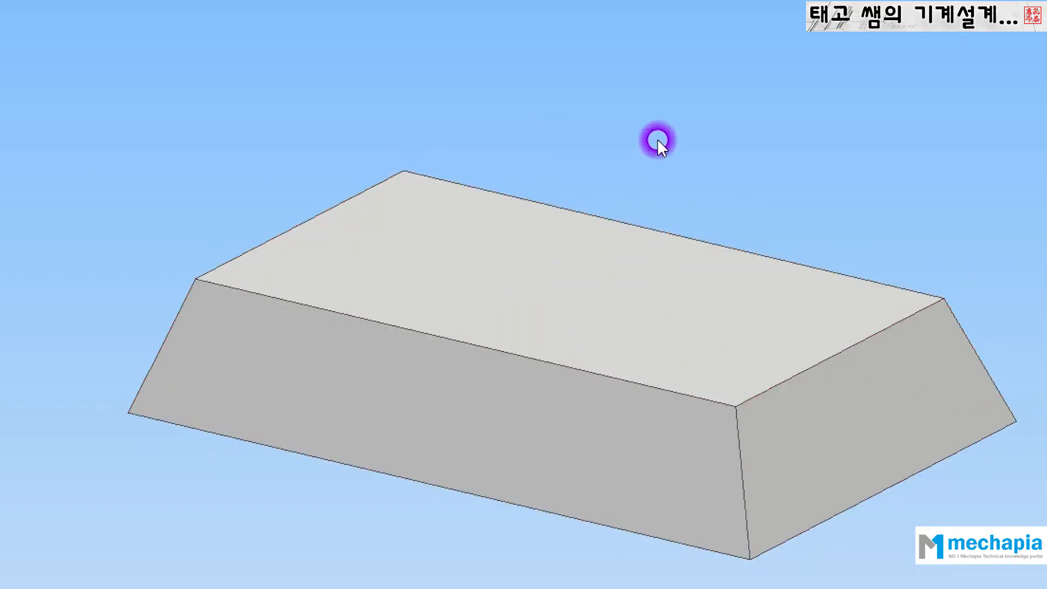
# Step: Compare selecting the whole extrusion with selecting single top, front and side faces of the block, clearing the selection in between
pyautogui.click(589, 327)
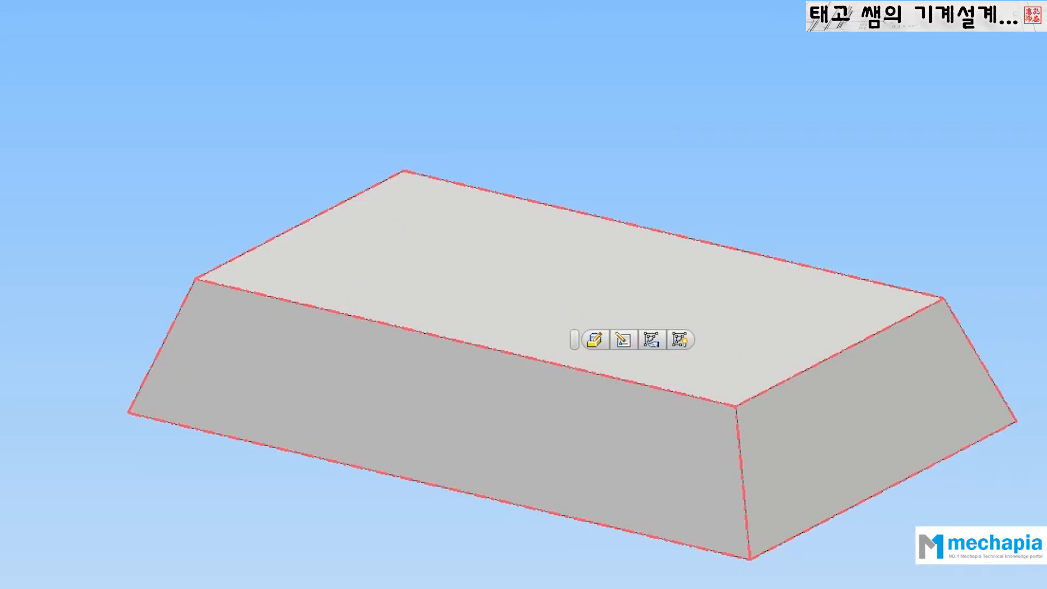
pyautogui.click(604, 101)
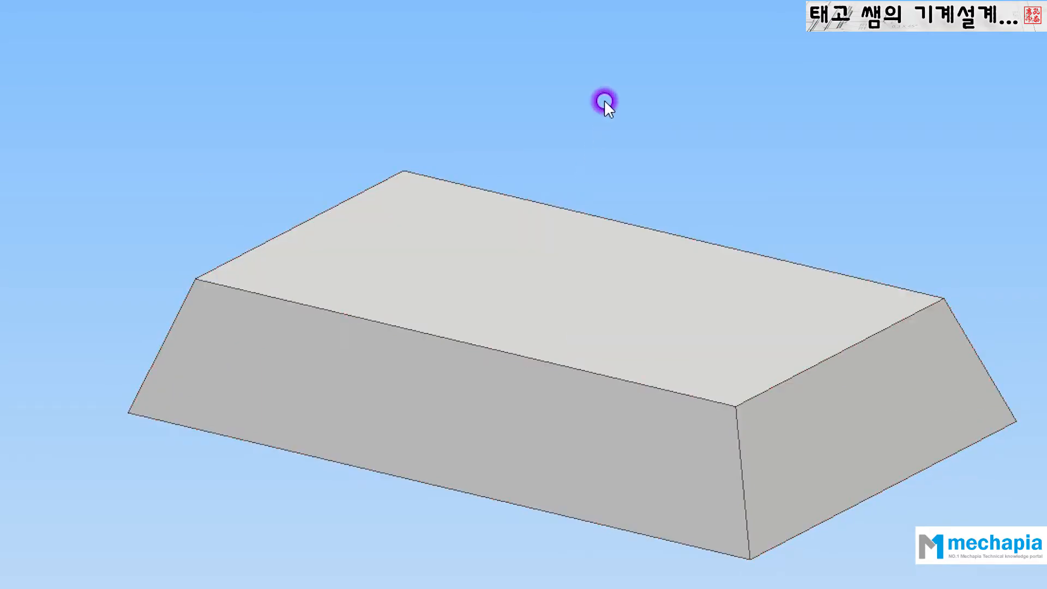
pyautogui.click(403, 247)
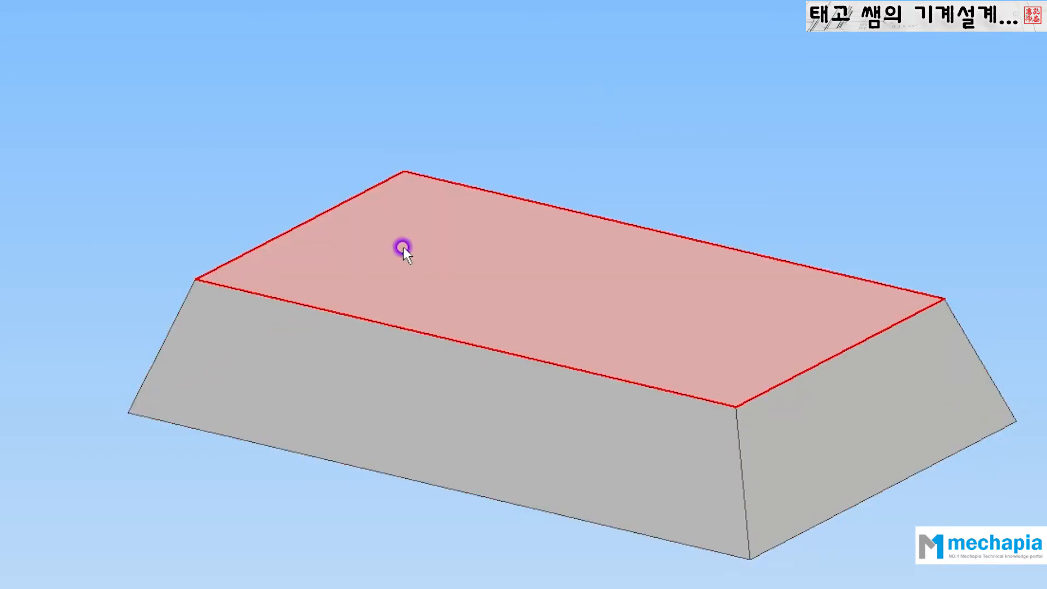
pyautogui.click(290, 408)
pyautogui.click(825, 485)
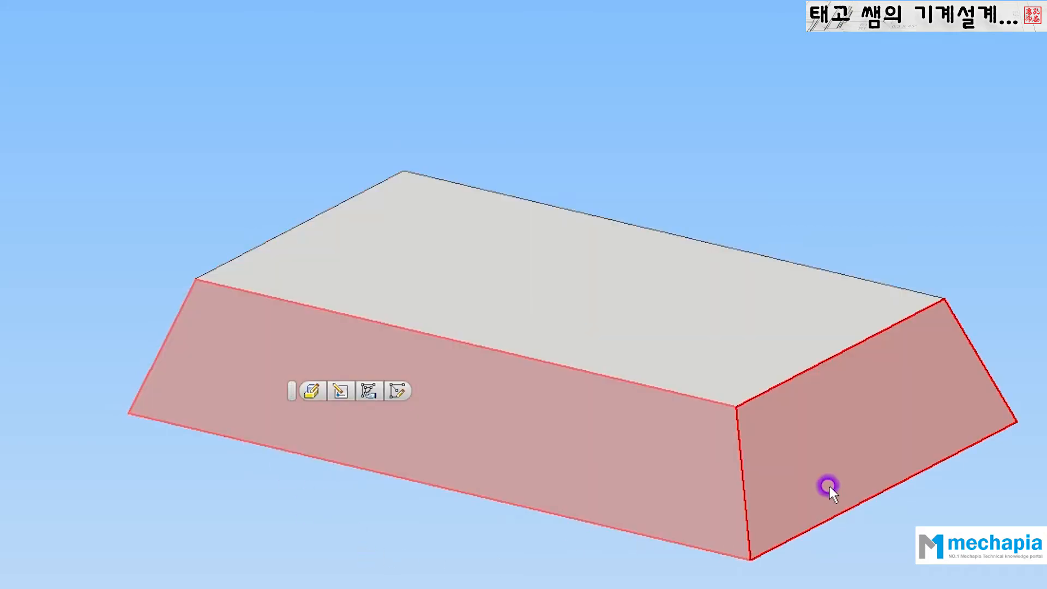
pyautogui.click(505, 282)
pyautogui.click(257, 365)
pyautogui.click(463, 264)
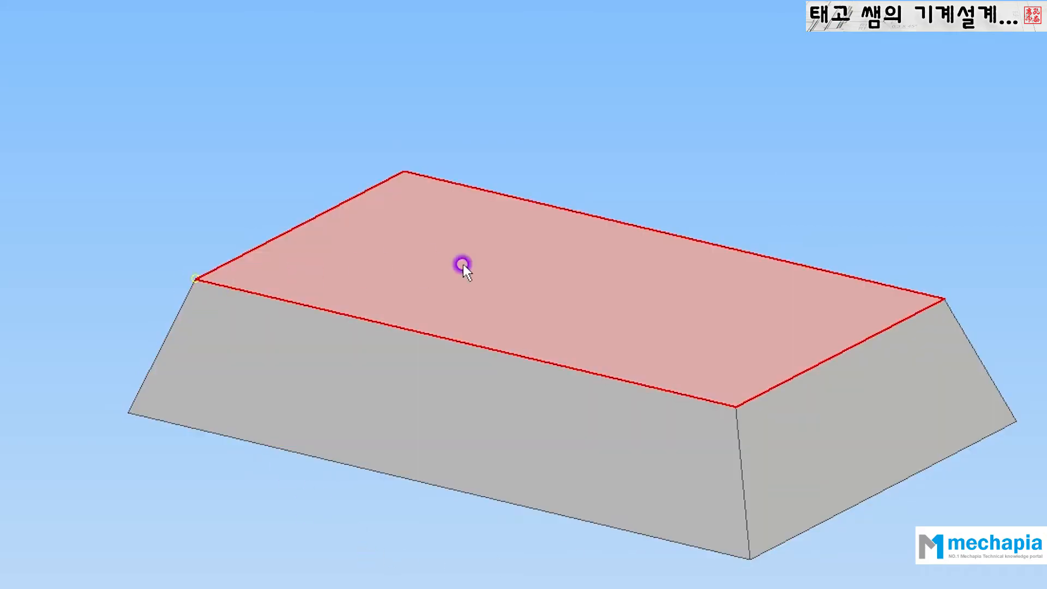
pyautogui.click(379, 407)
pyautogui.click(71, 369)
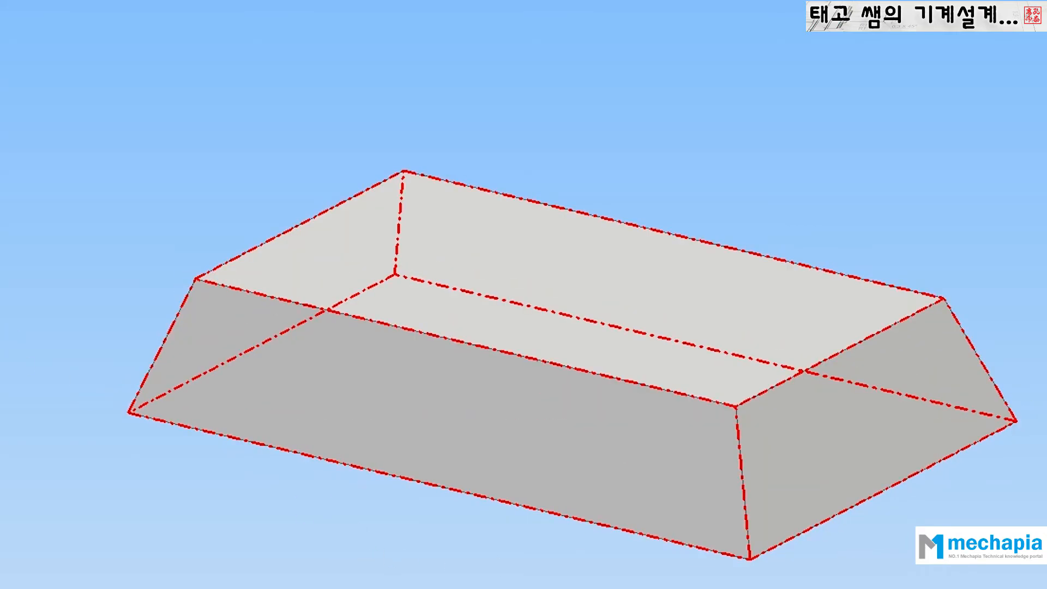
# Step: Edit the block's extrusion feature, setting its taper to 0 degrees and its distance to 10 mm
pyautogui.click(573, 364)
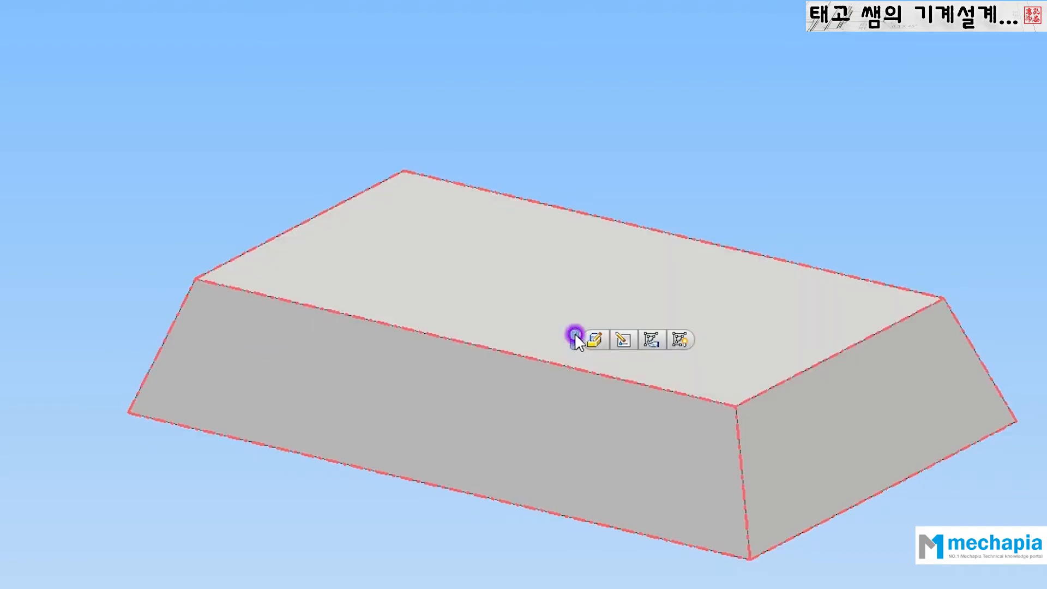
pyautogui.moveTo(575, 338); pyautogui.dragTo(496, 105)
pyautogui.click(583, 119)
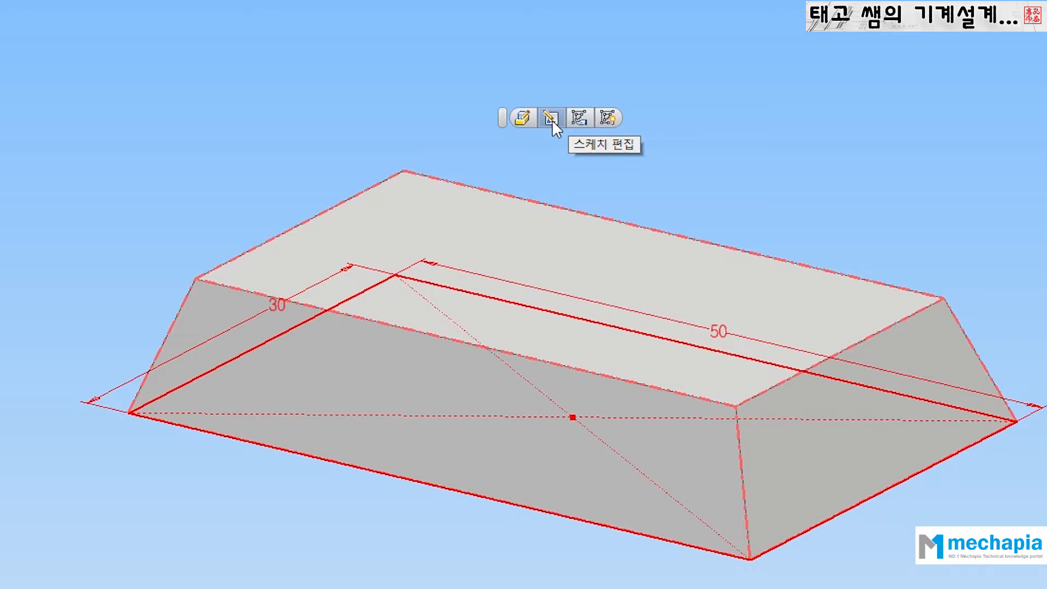
pyautogui.click(522, 117)
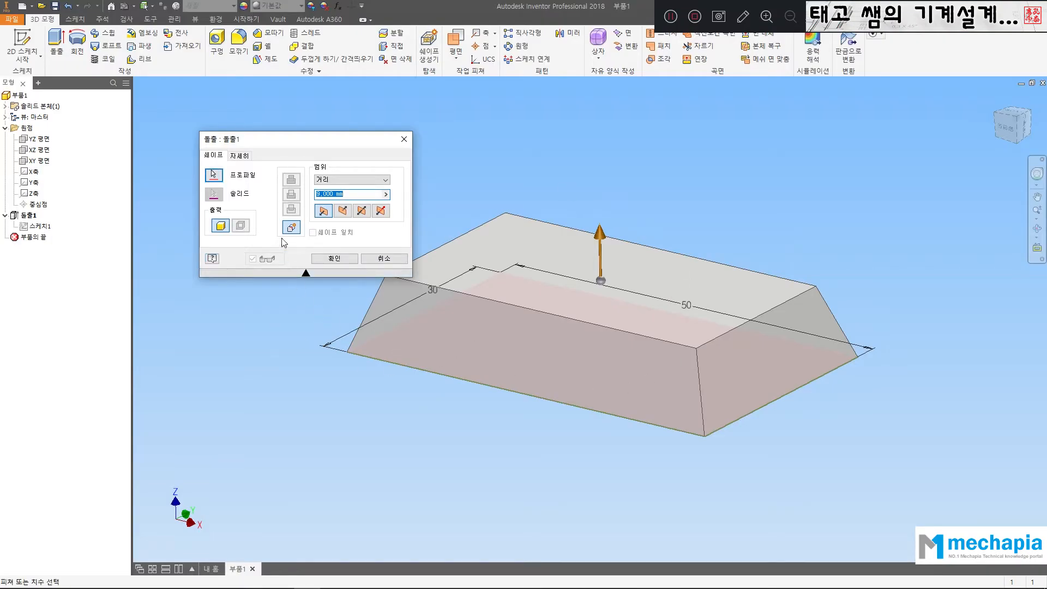
pyautogui.click(242, 156)
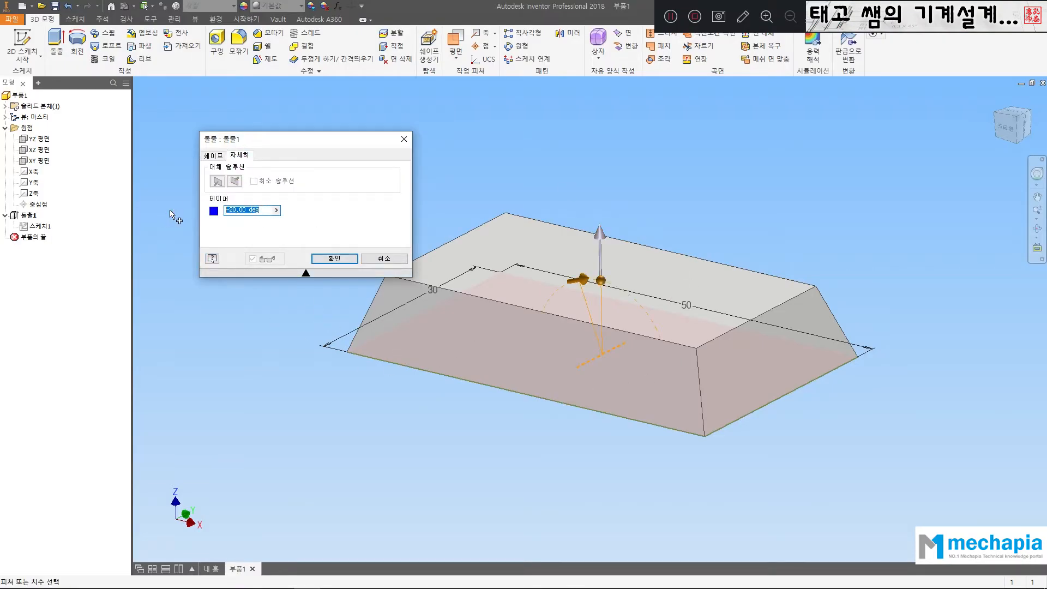
pyautogui.write('0')
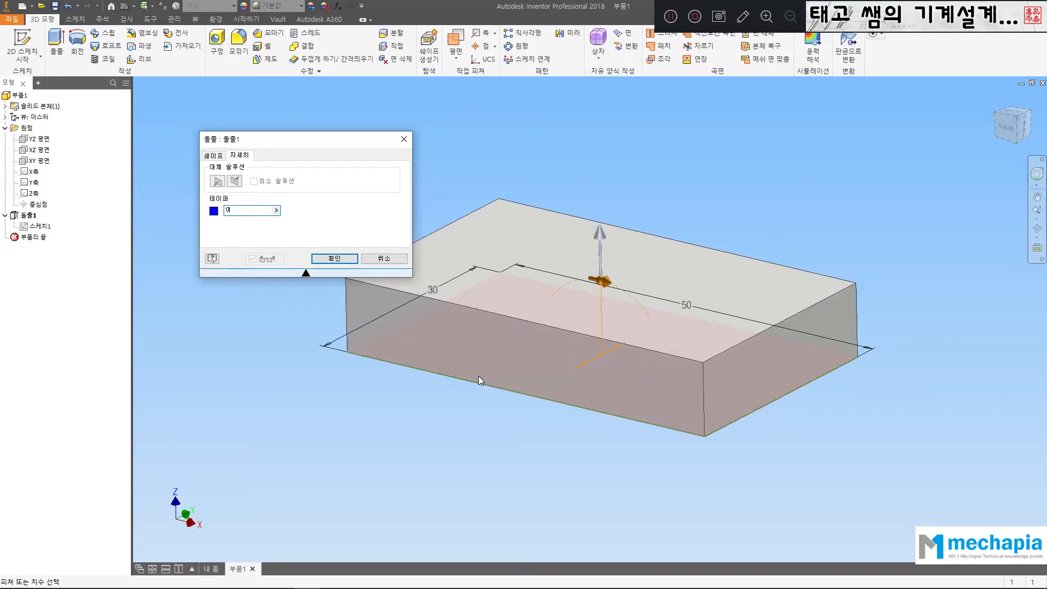
pyautogui.click(213, 155)
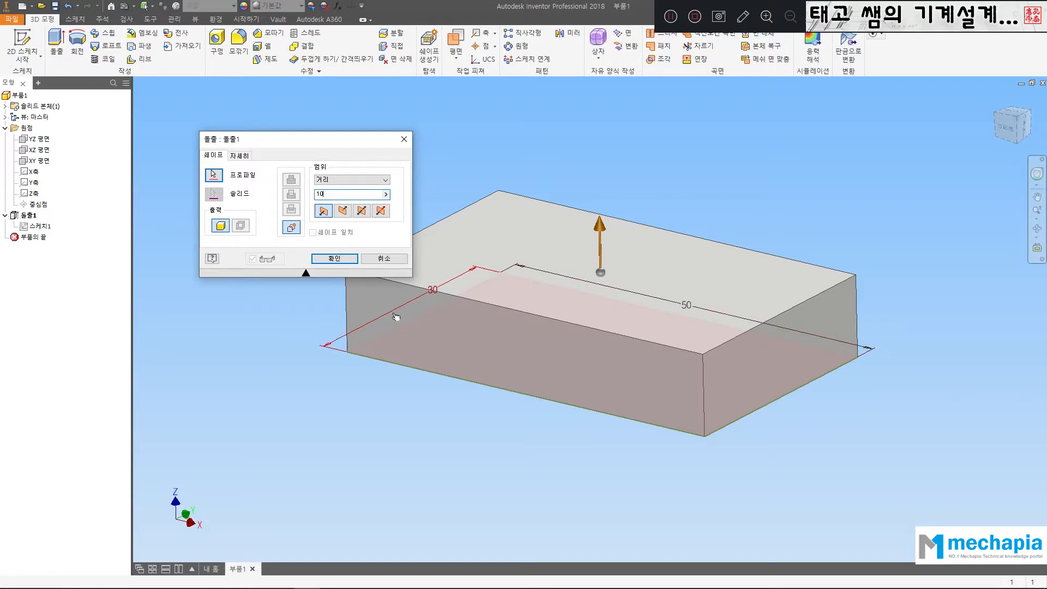
pyautogui.click(337, 259)
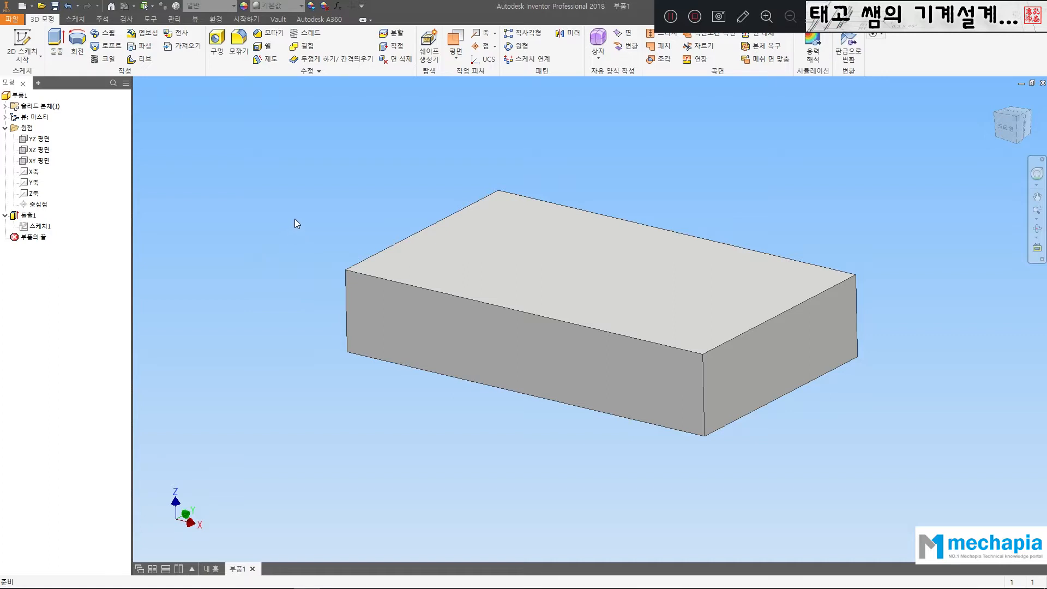
pyautogui.scroll(3, 308, 228)
pyautogui.scroll(-4, 321, 234)
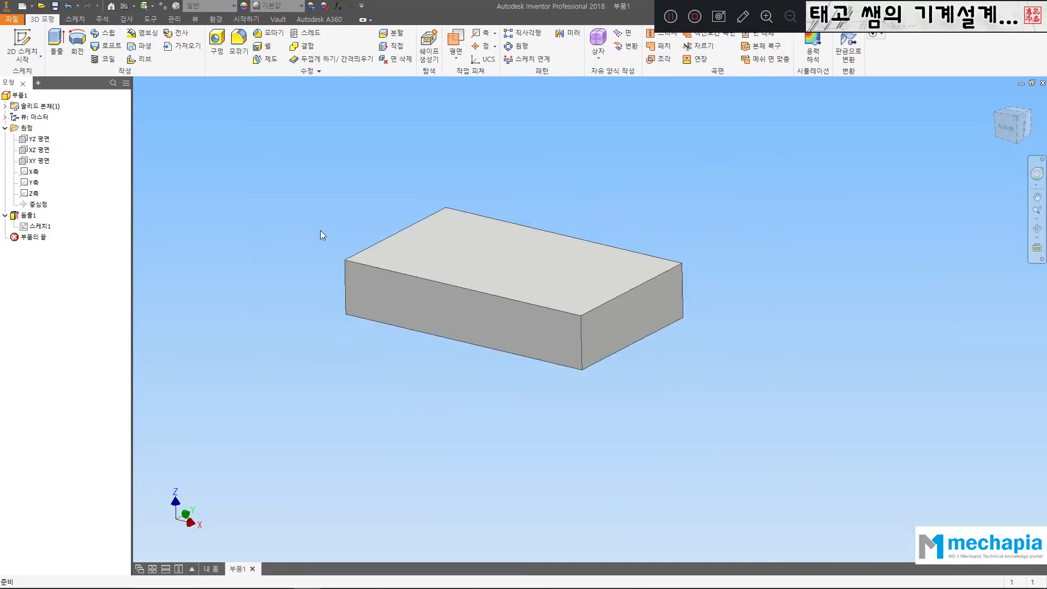
pyautogui.moveTo(323, 227); pyautogui.dragTo(344, 269, button='middle')
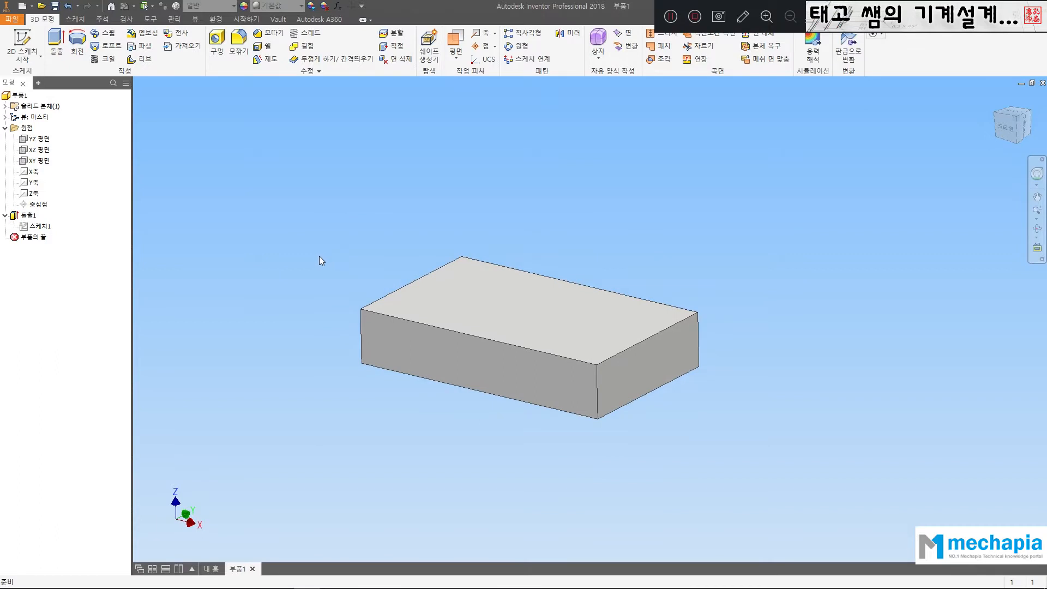
pyautogui.hotkey('alt', 'Tab')
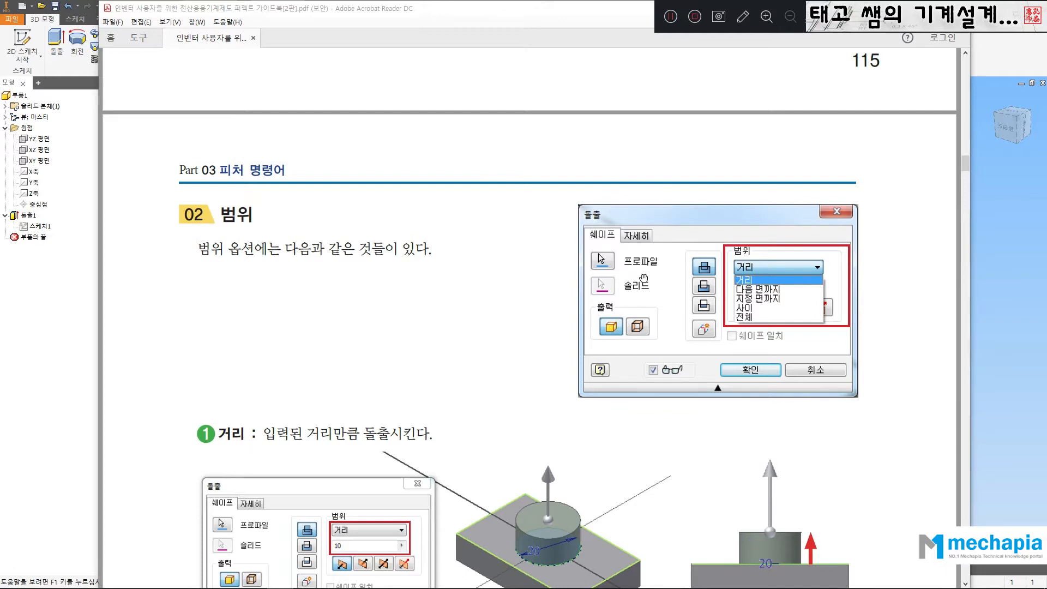
pyautogui.click(993, 267)
pyautogui.click(260, 234)
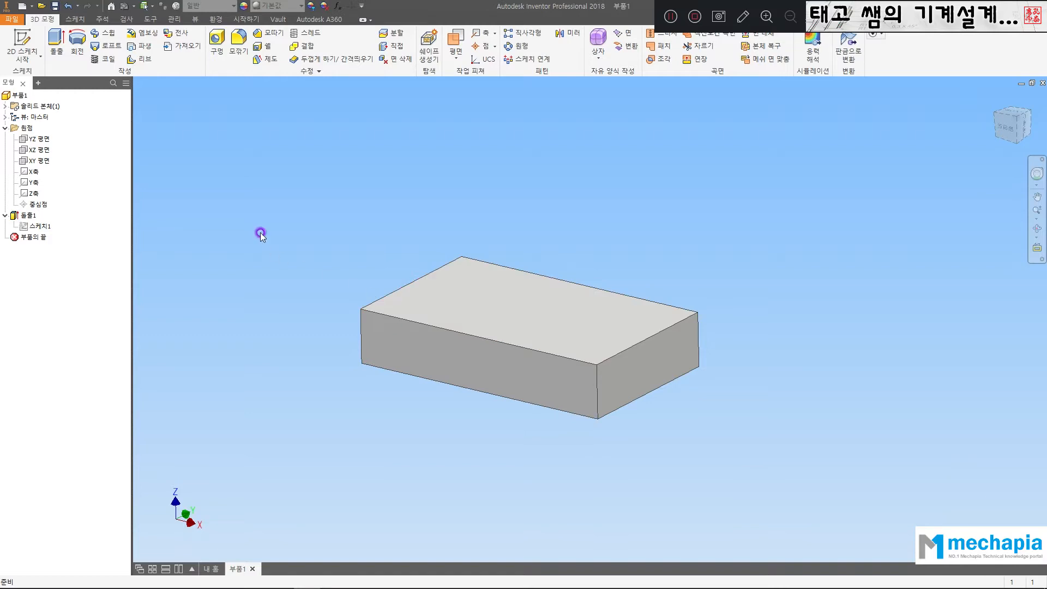
# Step: Create a new part and start a 2D sketch on its XY plane
pyautogui.click(22, 6)
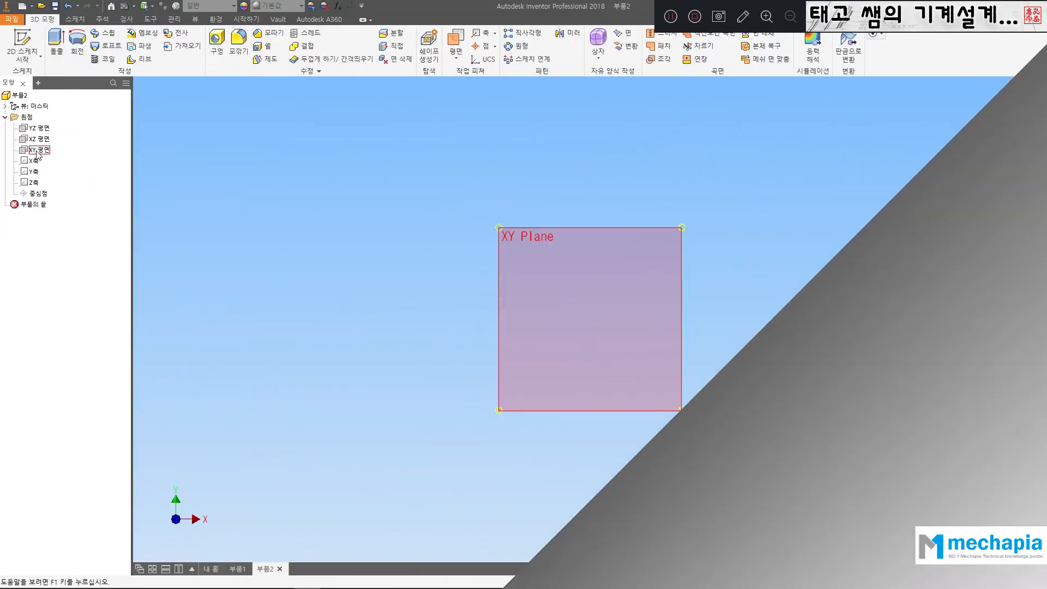
pyautogui.click(602, 311)
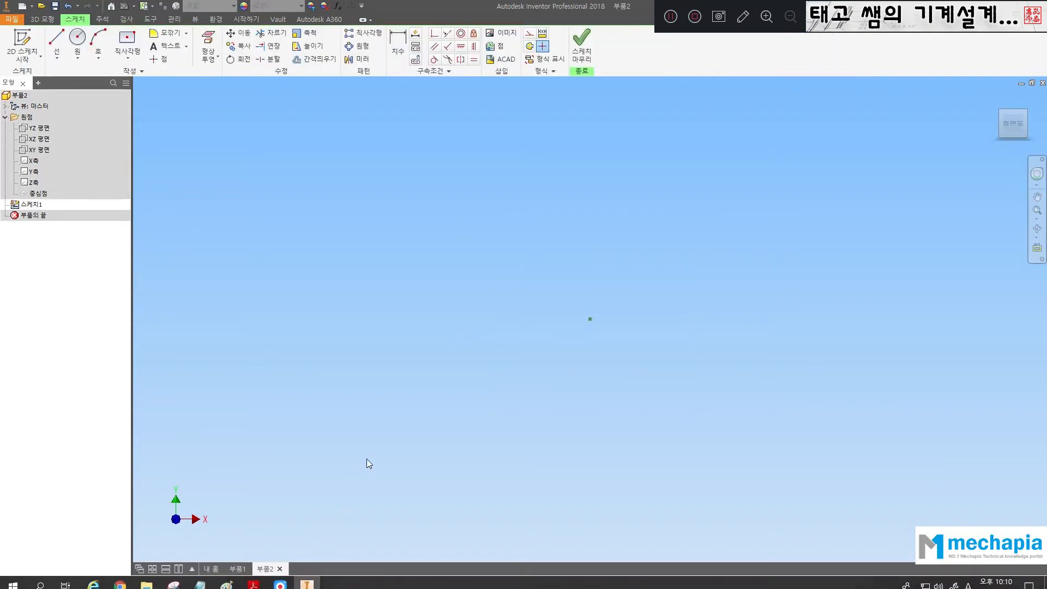
# Step: Switch to the PDF guide and review the Extrude extent examples through the To-selected-face option, ending back in Inventor
pyautogui.hotkey('alt', 'Tab')
pyautogui.scroll(-3, 501, 349)
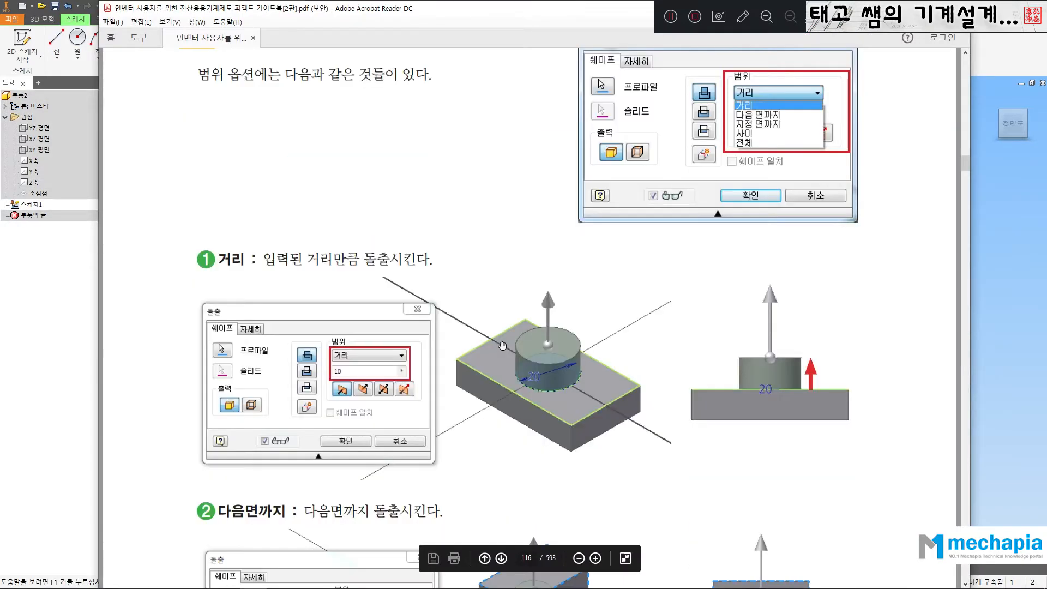
pyautogui.scroll(2, 507, 343)
pyautogui.scroll(-12, 712, 250)
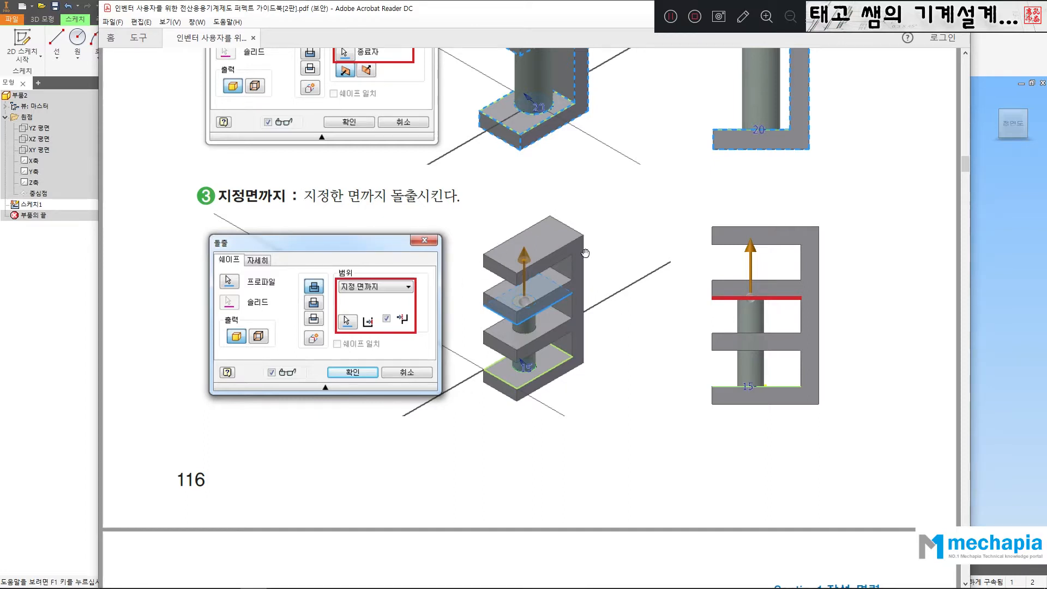
pyautogui.click(1012, 251)
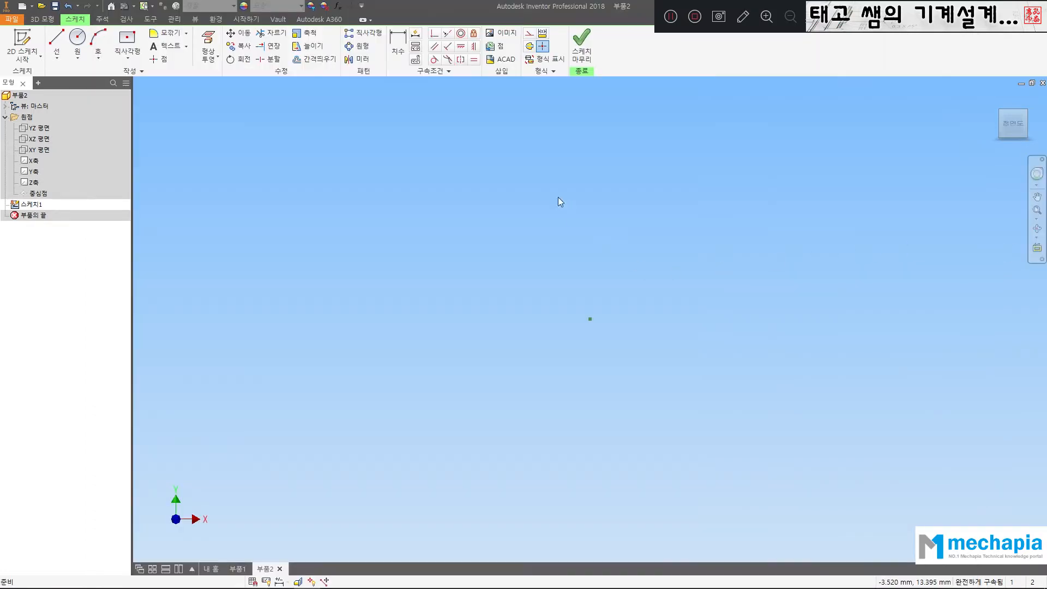
# Step: Sketch a long horizontal rectangle about 3.5 mm high with its lower-left corner on the origin
pyautogui.click(127, 57)
pyautogui.click(112, 74)
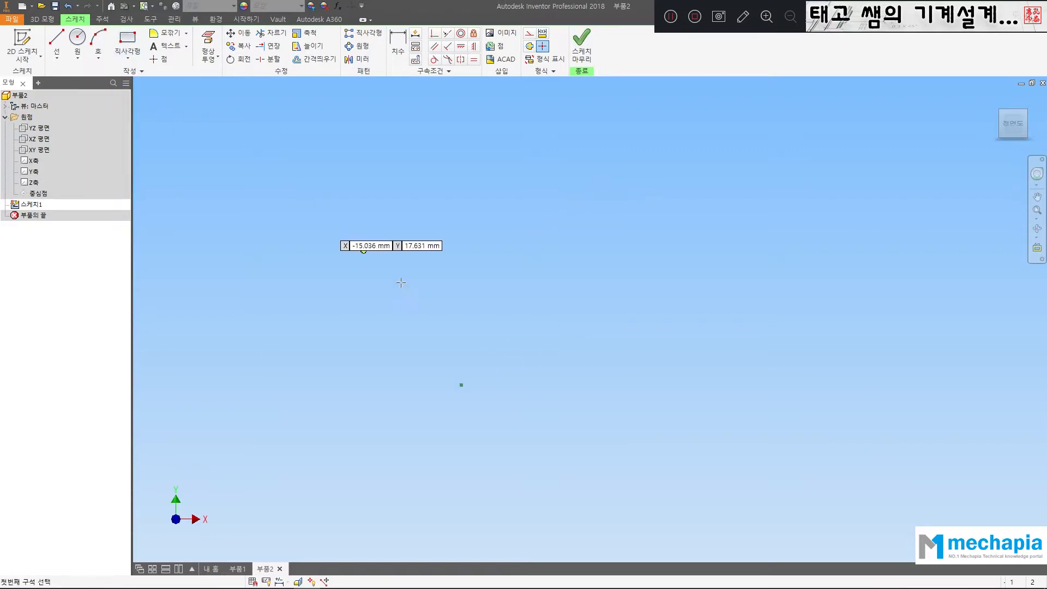
pyautogui.click(461, 385)
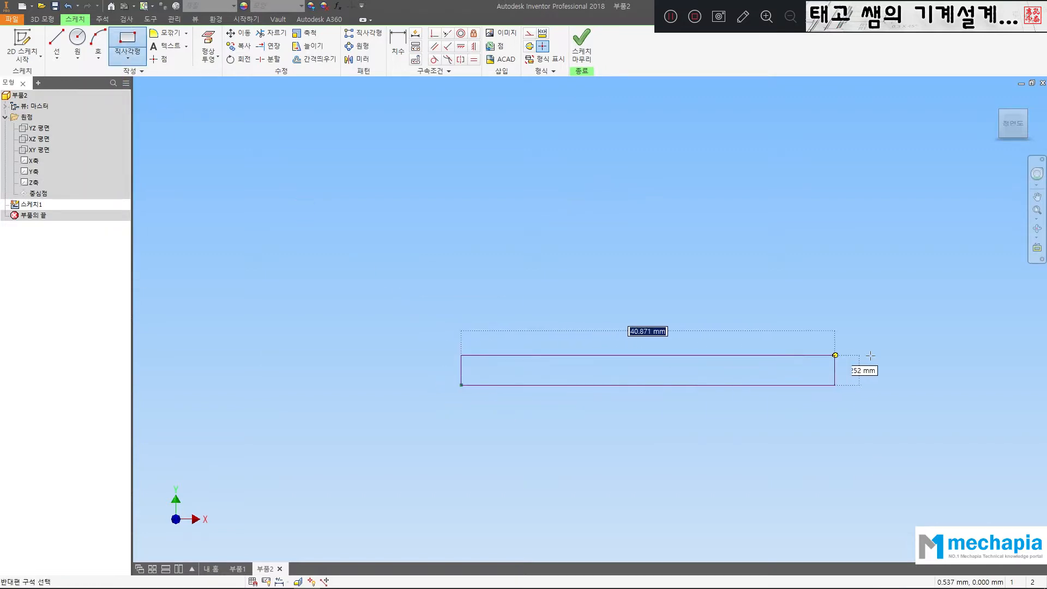
pyautogui.click(924, 353)
pyautogui.moveTo(758, 260); pyautogui.dragTo(675, 287, button='middle')
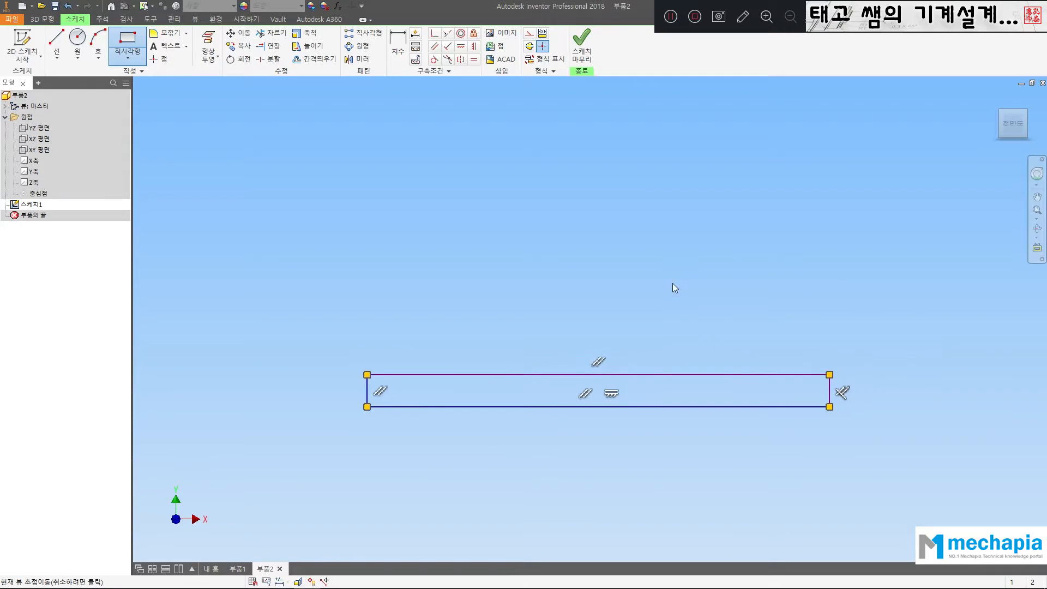
# Step: Draw an upright on the base rectangle's left end, flush with its left edge, about 6 mm wide and 17 mm high
pyautogui.click(57, 43)
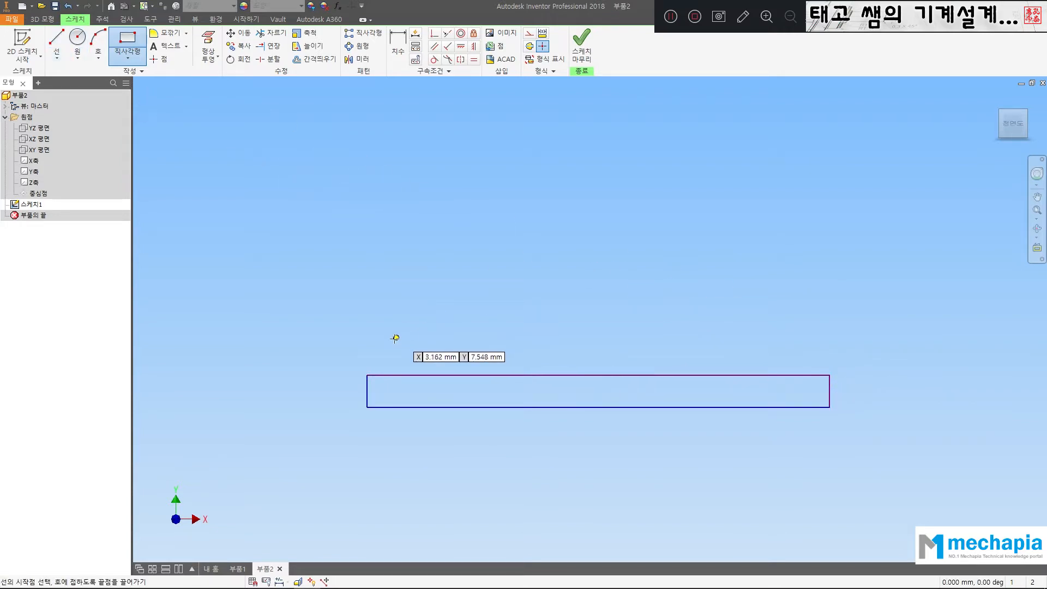
pyautogui.click(367, 374)
pyautogui.click(367, 221)
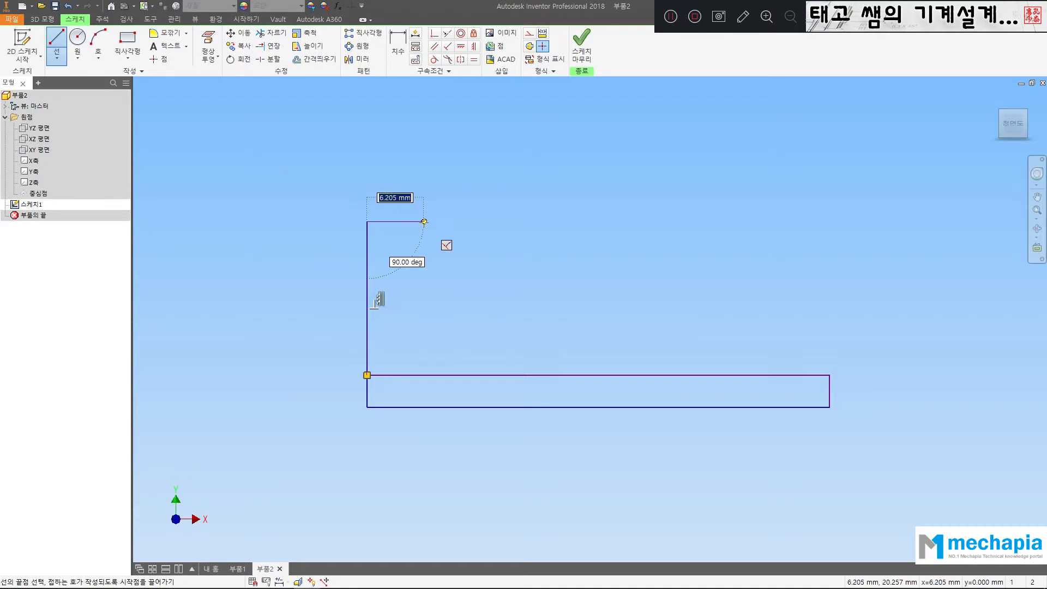
pyautogui.click(423, 221)
pyautogui.doubleClick(424, 375)
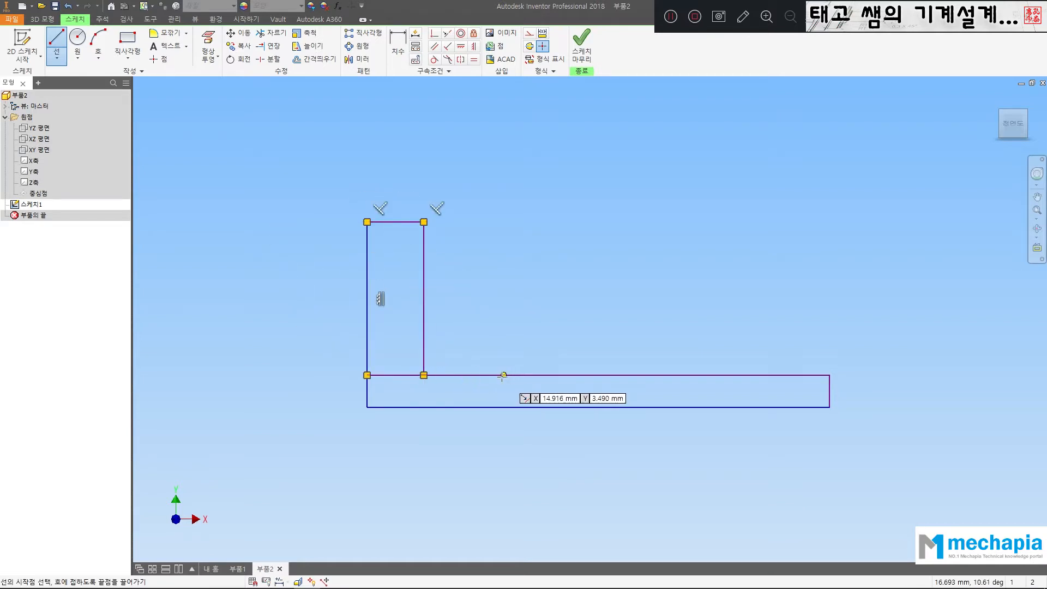
# Step: Draw the second and third uprights on the base's upper edge, each about 6 mm wide and level with the first upright
pyautogui.click(501, 374)
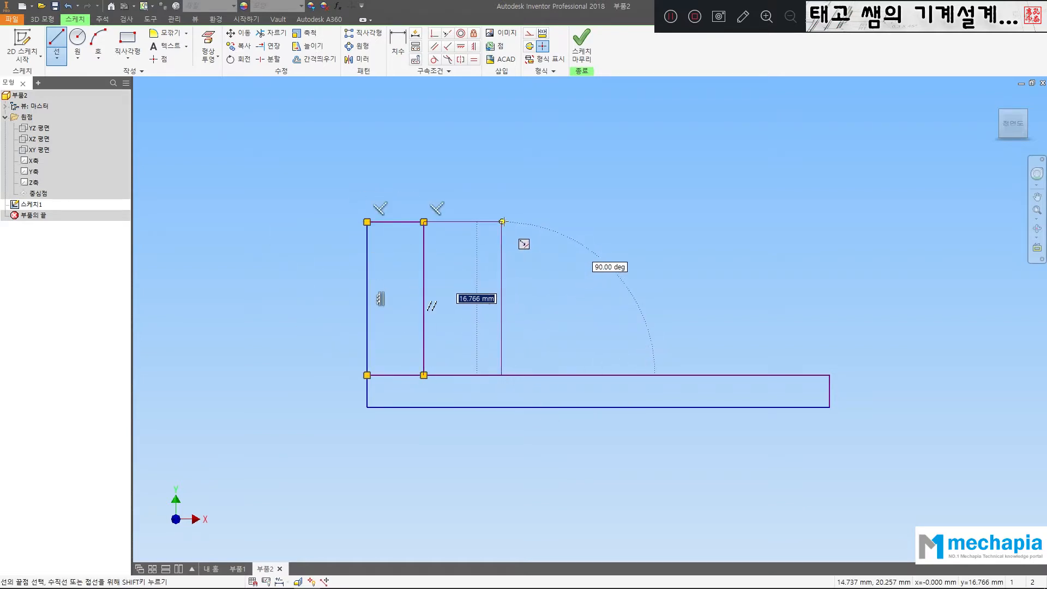
pyautogui.click(502, 221)
pyautogui.click(554, 221)
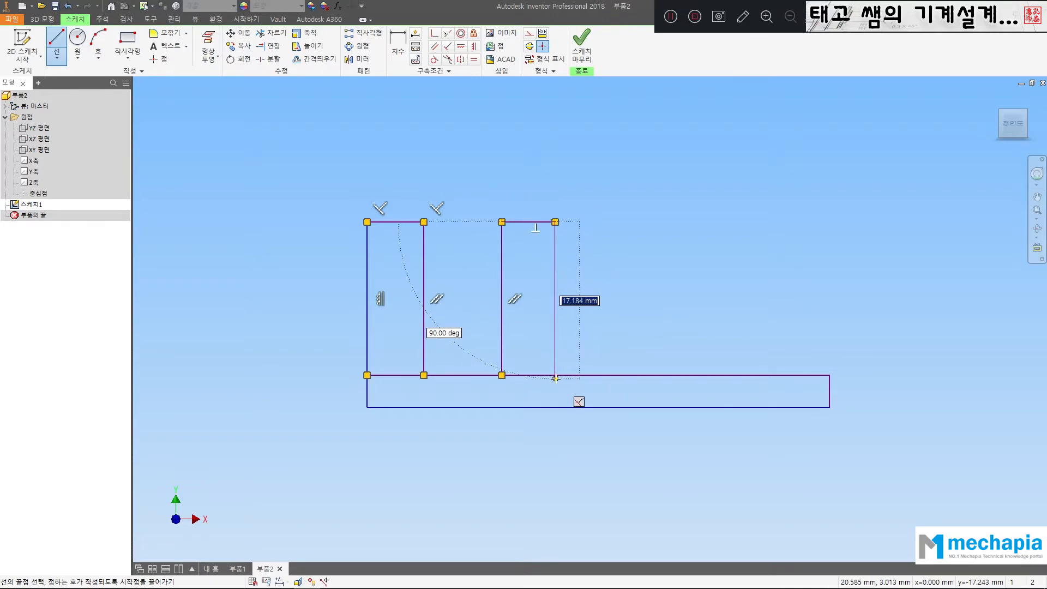
pyautogui.doubleClick(556, 375)
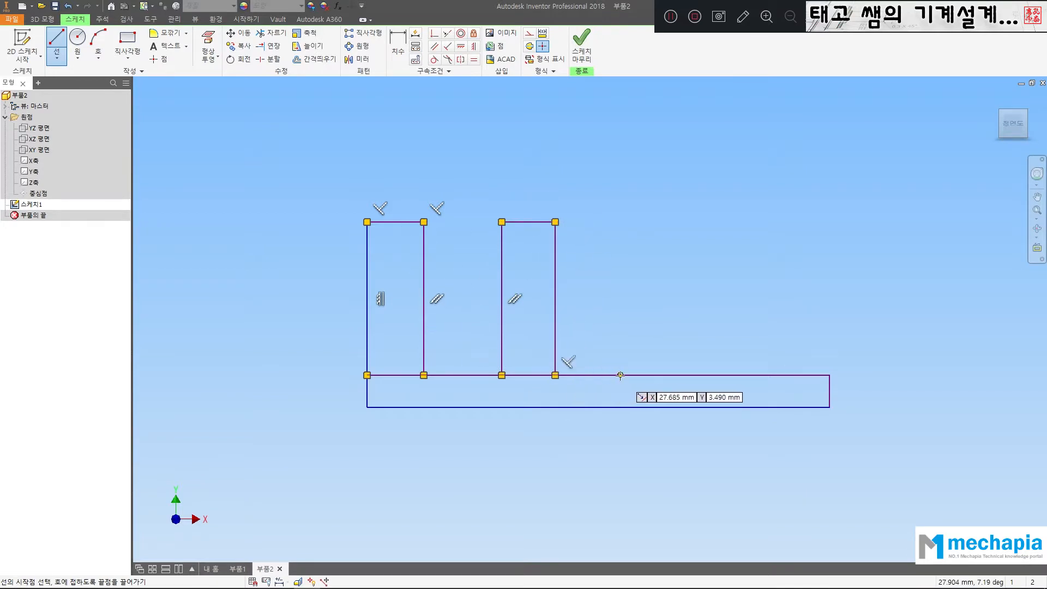
pyautogui.click(620, 375)
pyautogui.click(620, 221)
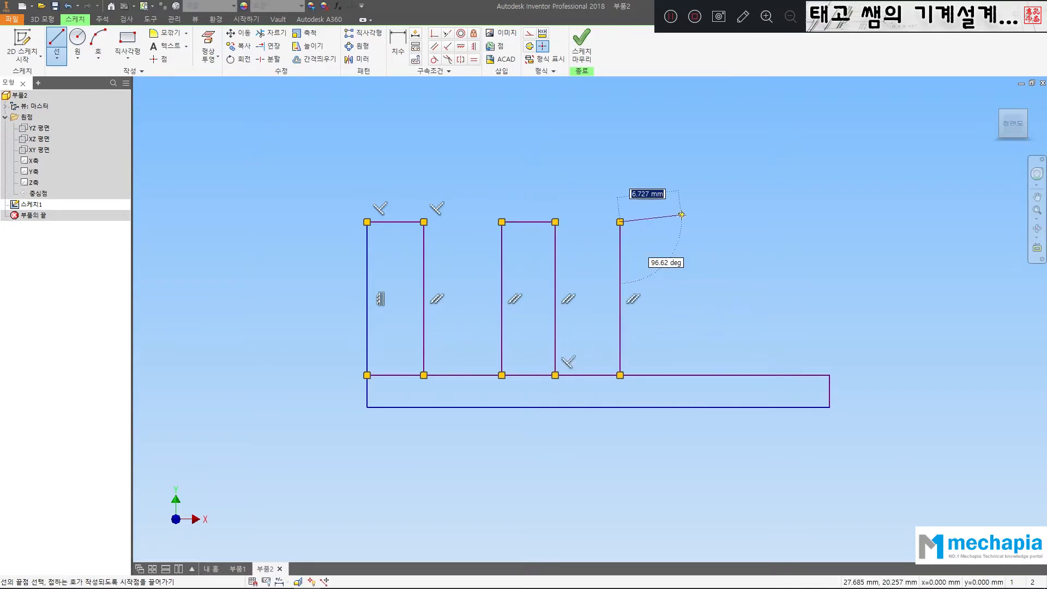
pyautogui.click(673, 221)
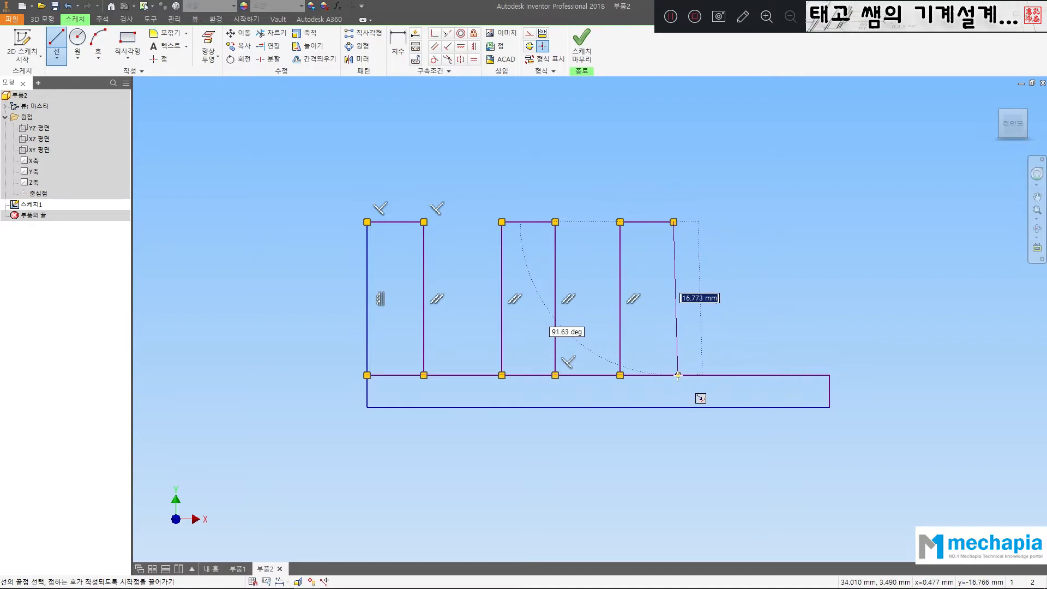
pyautogui.doubleClick(673, 375)
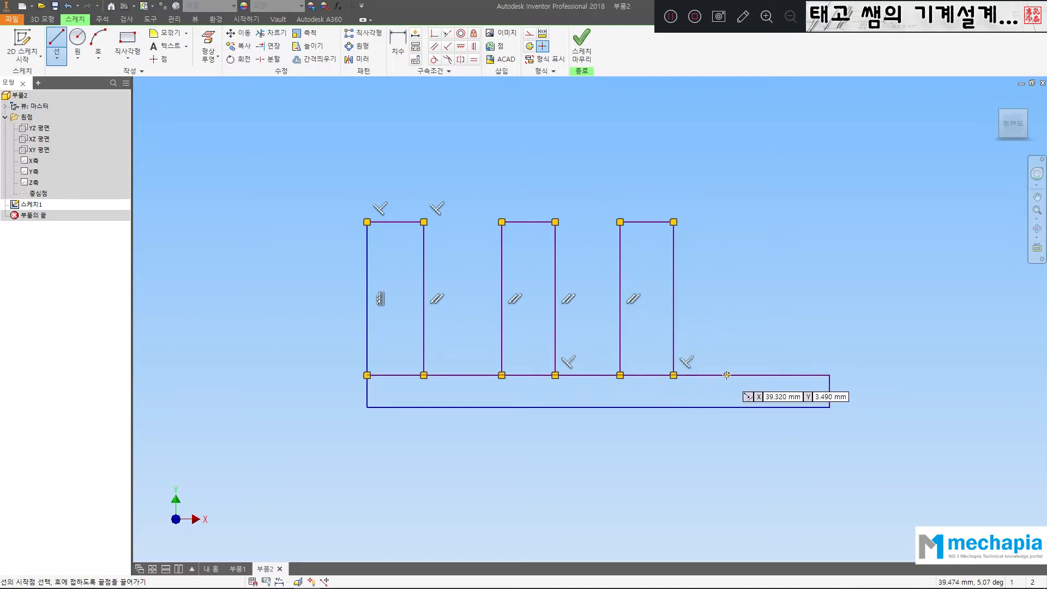
# Step: Draw a fourth upright of equal height and a narrower fifth one flush with the base's right end
pyautogui.click(726, 375)
pyautogui.click(726, 221)
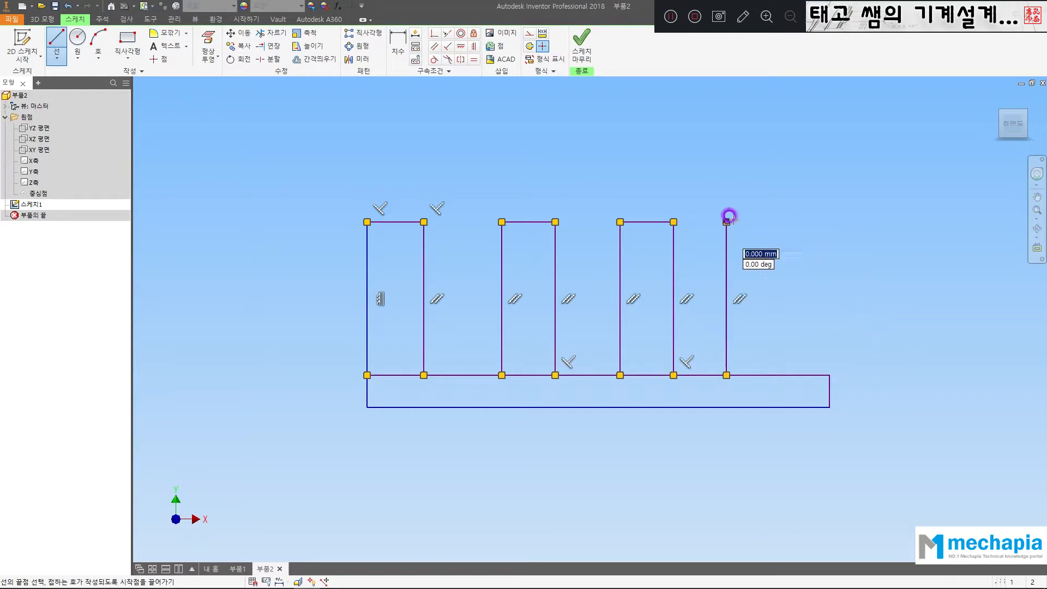
pyautogui.click(774, 221)
pyautogui.doubleClick(775, 376)
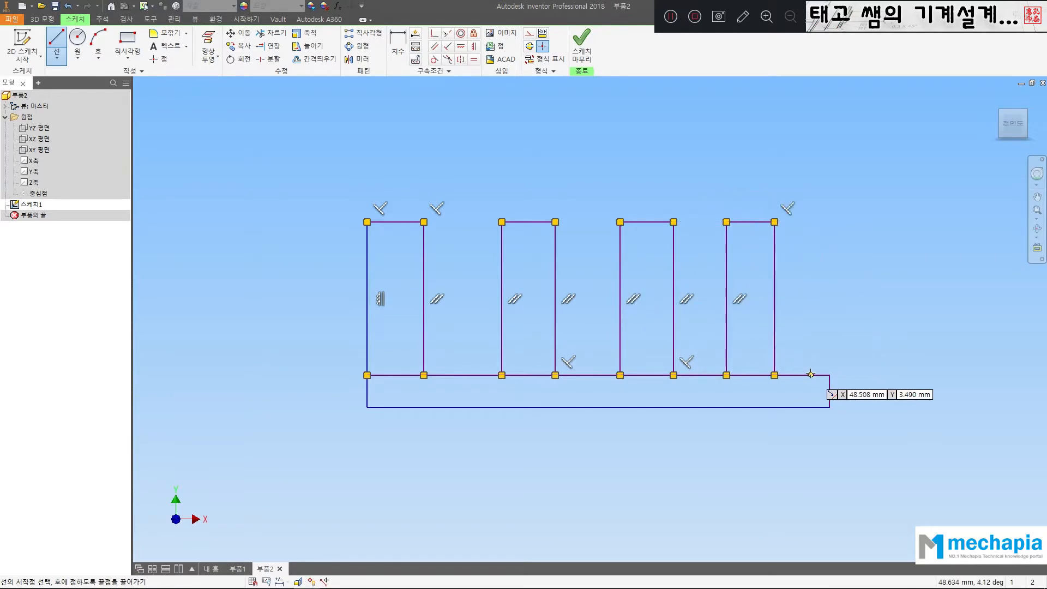
pyautogui.click(805, 375)
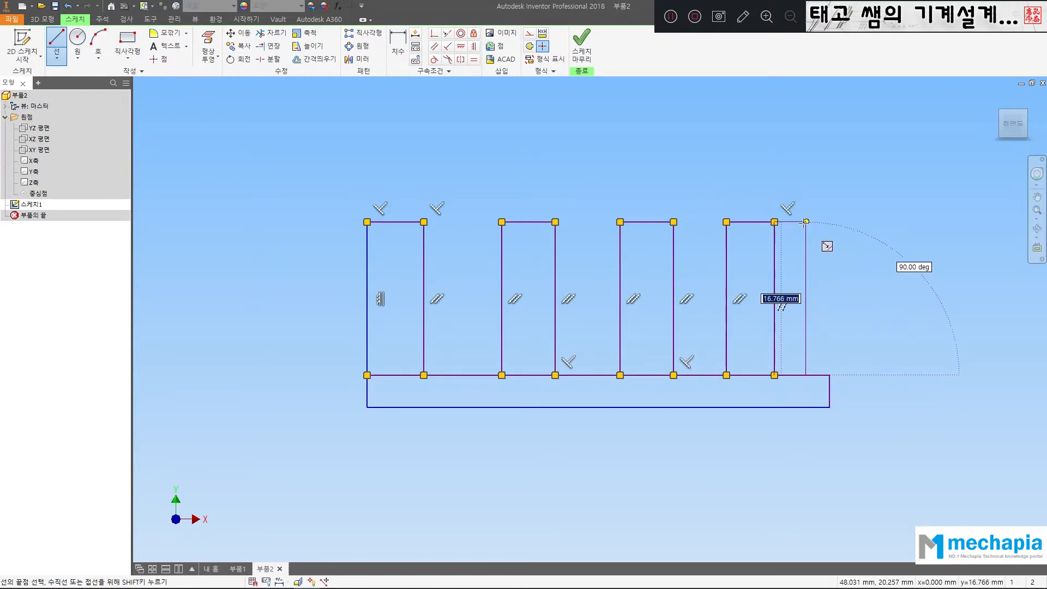
pyautogui.click(806, 222)
pyautogui.click(830, 221)
pyautogui.doubleClick(830, 375)
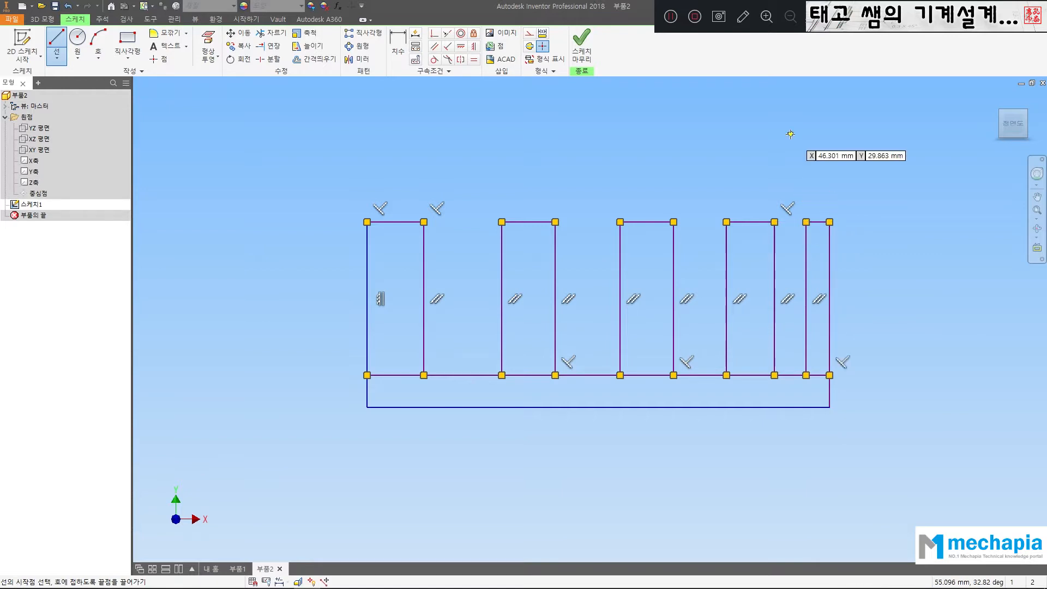
# Step: Dimension the leftmost upright's width and set it to 10 mm
pyautogui.click(398, 43)
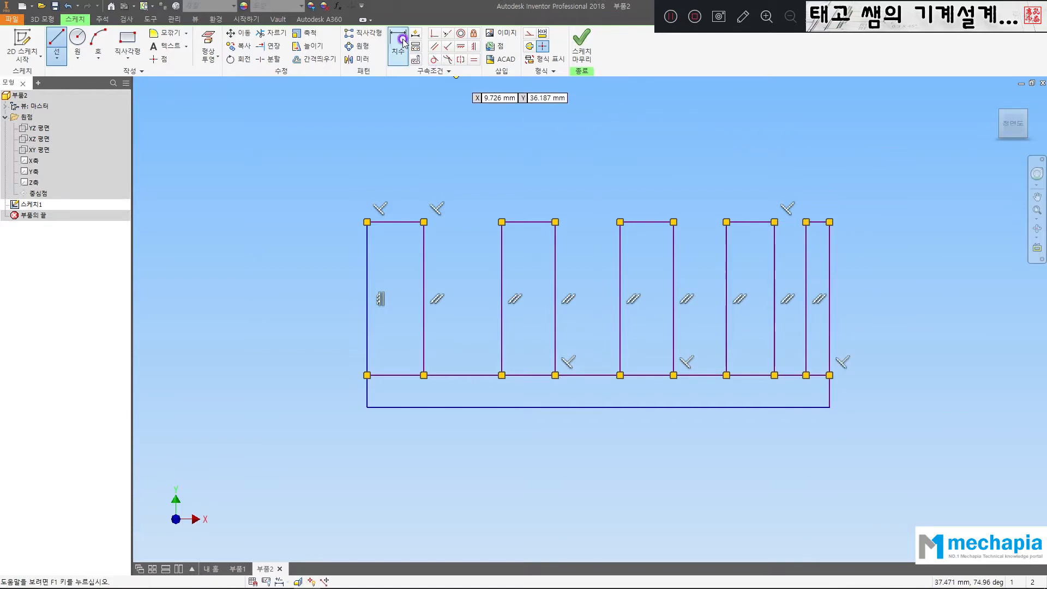
pyautogui.click(617, 407)
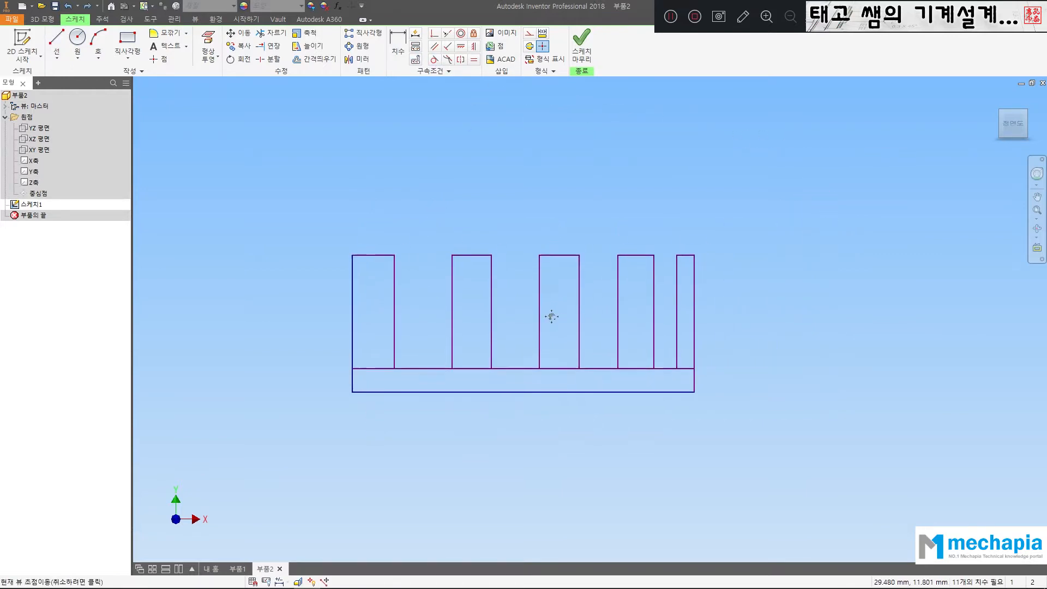
pyautogui.moveTo(551, 315); pyautogui.dragTo(551, 320, button='middle')
pyautogui.press('d')
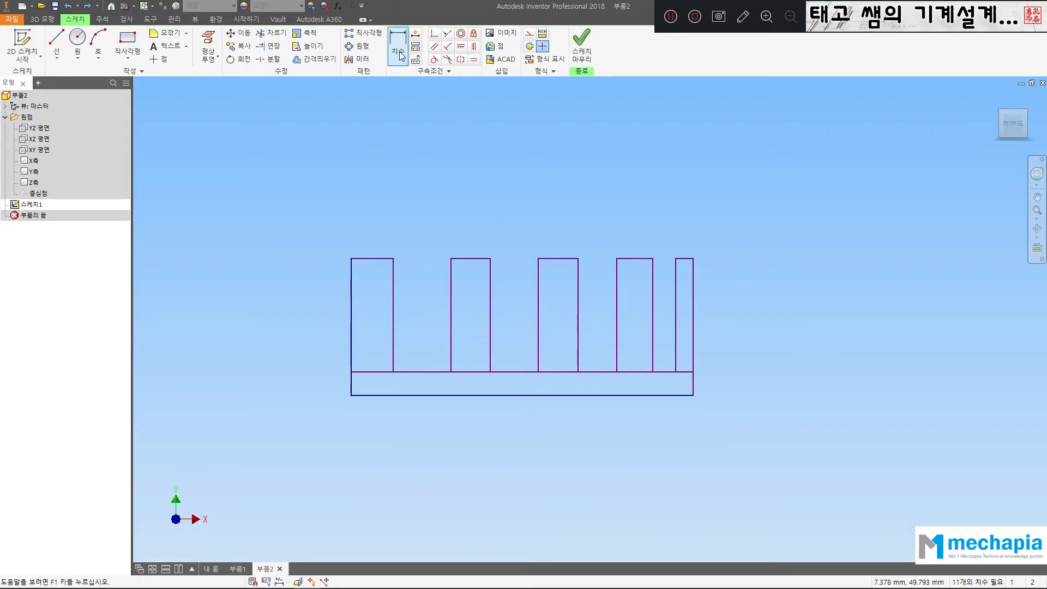
pyautogui.click(352, 265)
pyautogui.click(393, 277)
pyautogui.click(374, 230)
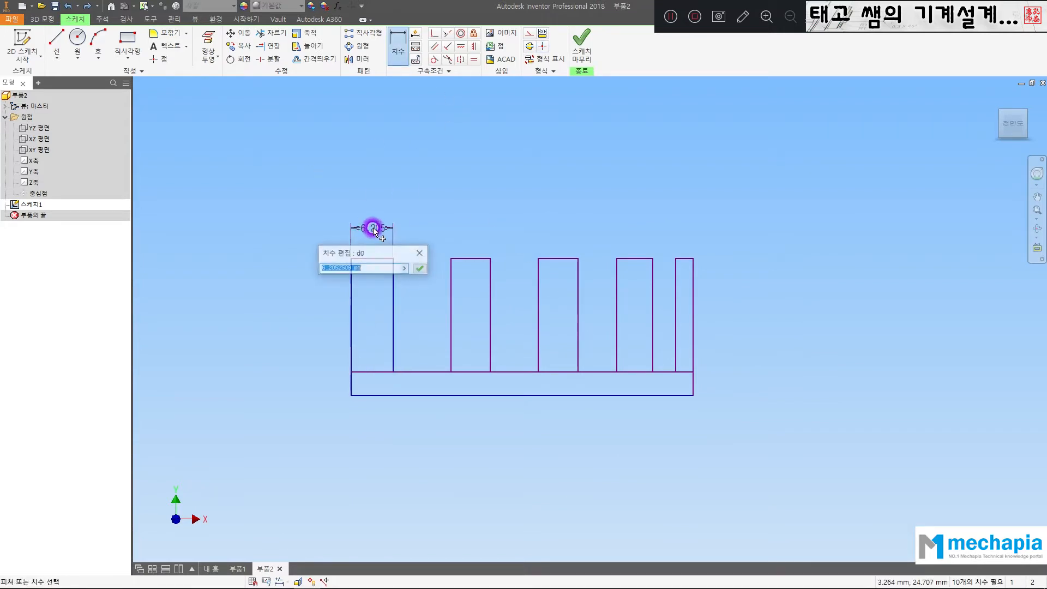
pyautogui.write('10')
pyautogui.press('Return')
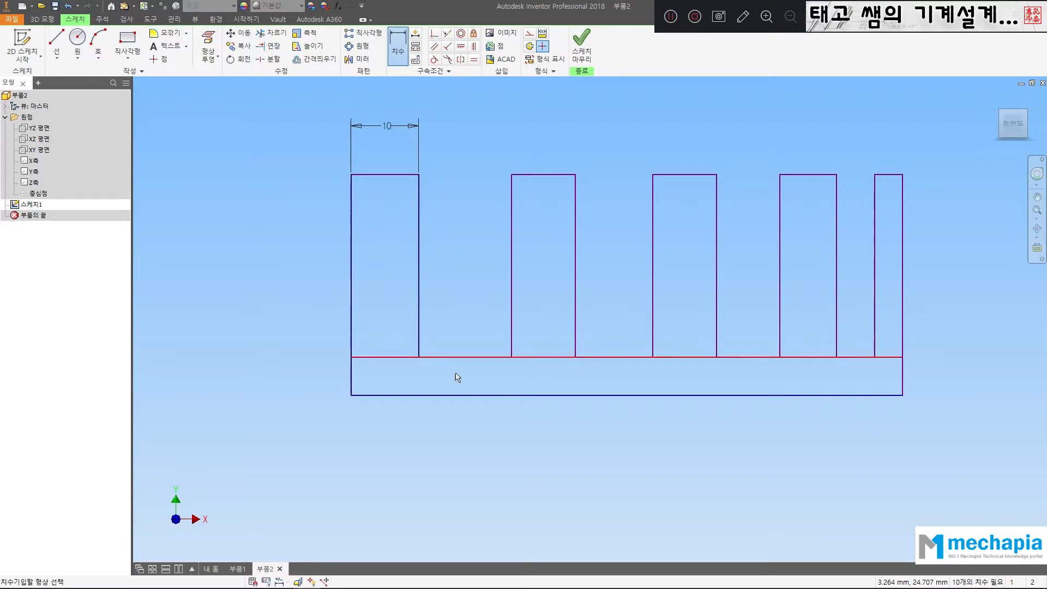
# Step: Dimension the height of the base rectangle and set it to 10 mm
pyautogui.click(401, 394)
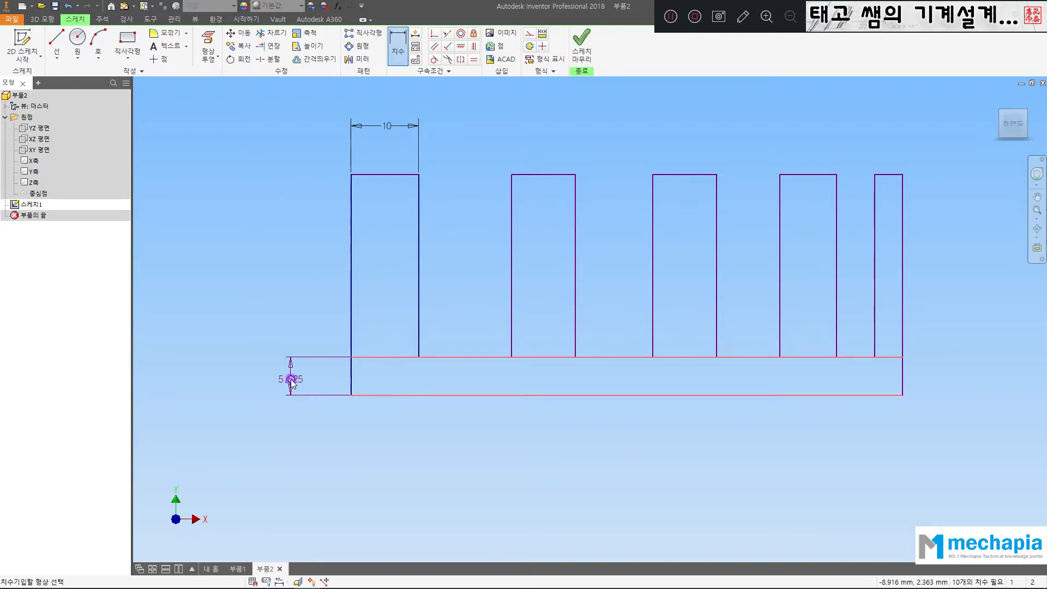
pyautogui.click(291, 379)
pyautogui.write('10')
pyautogui.press('Return')
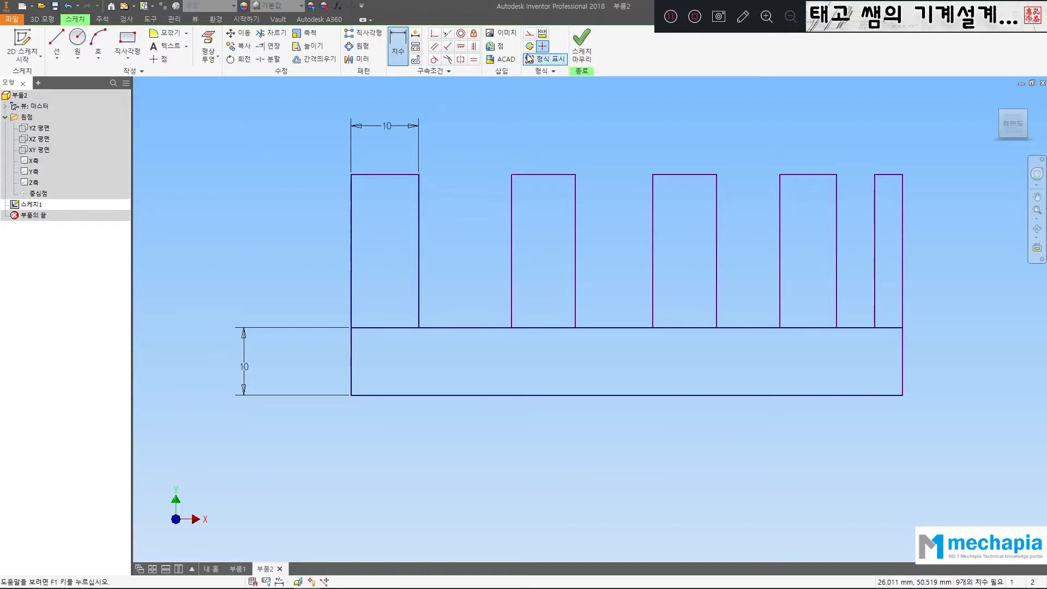
# Step: Apply Equal constraints between the top edges of all five uprights so they share the leftmost upright's width
pyautogui.click(474, 59)
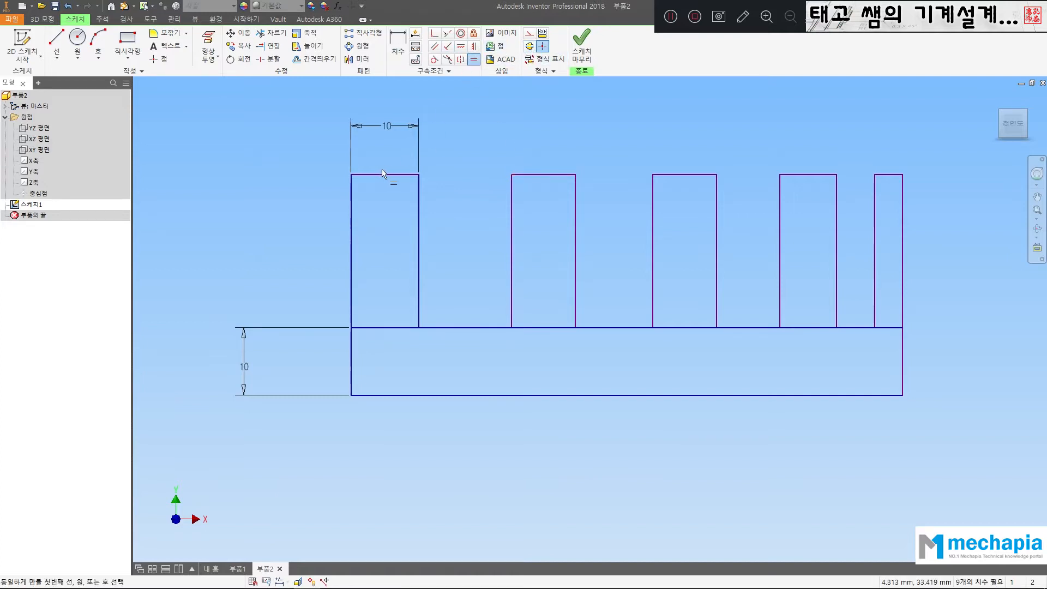
pyautogui.click(402, 175)
pyautogui.click(545, 175)
pyautogui.click(551, 176)
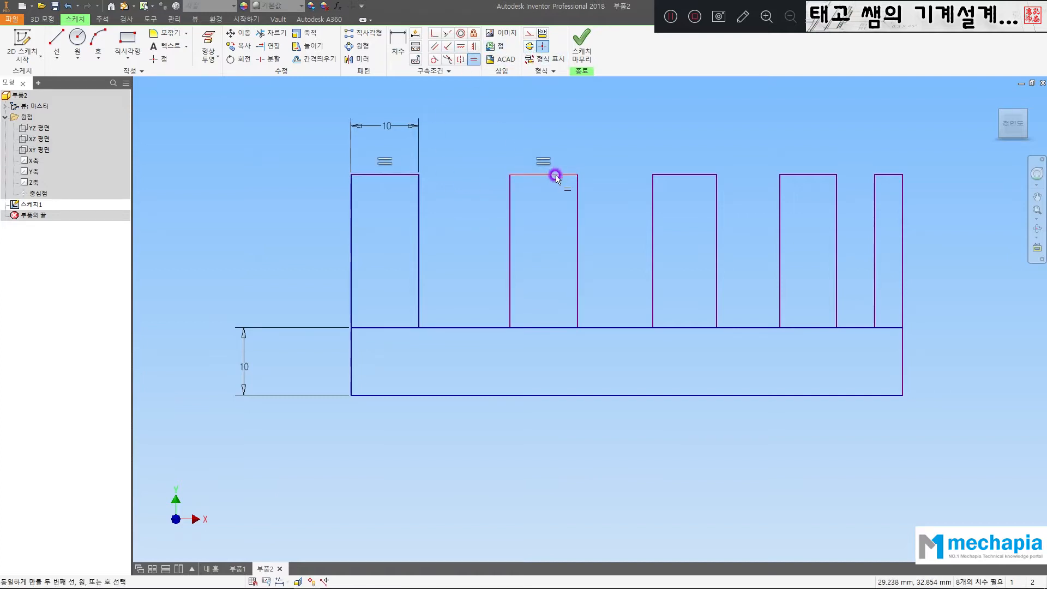
pyautogui.click(686, 175)
pyautogui.click(701, 175)
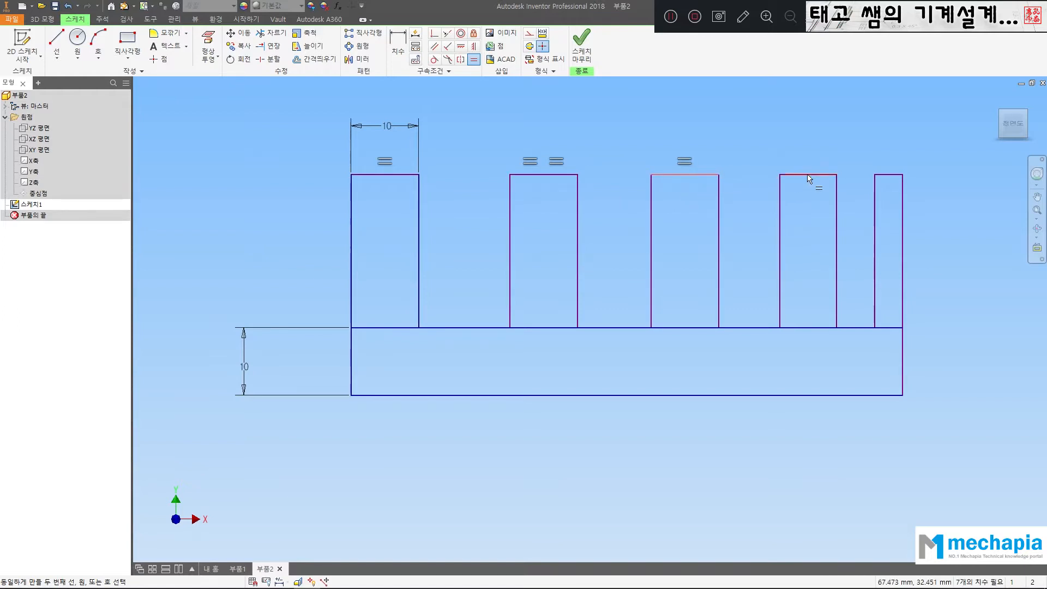
pyautogui.click(807, 175)
pyautogui.click(818, 175)
pyautogui.click(890, 175)
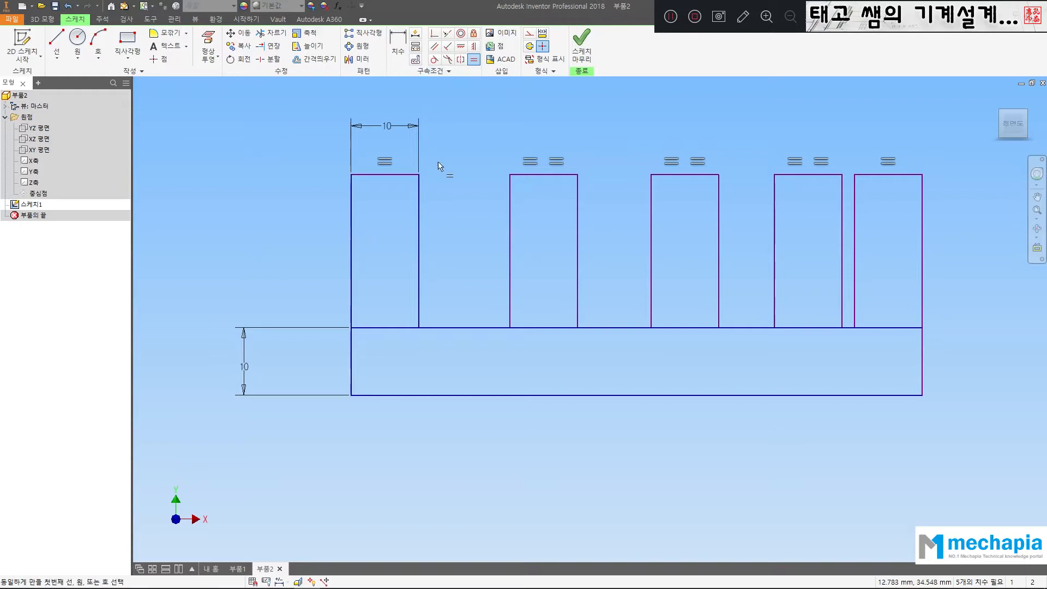
# Step: Dimension the leftmost upright's height above the base and set it to 25 mm
pyautogui.click(403, 52)
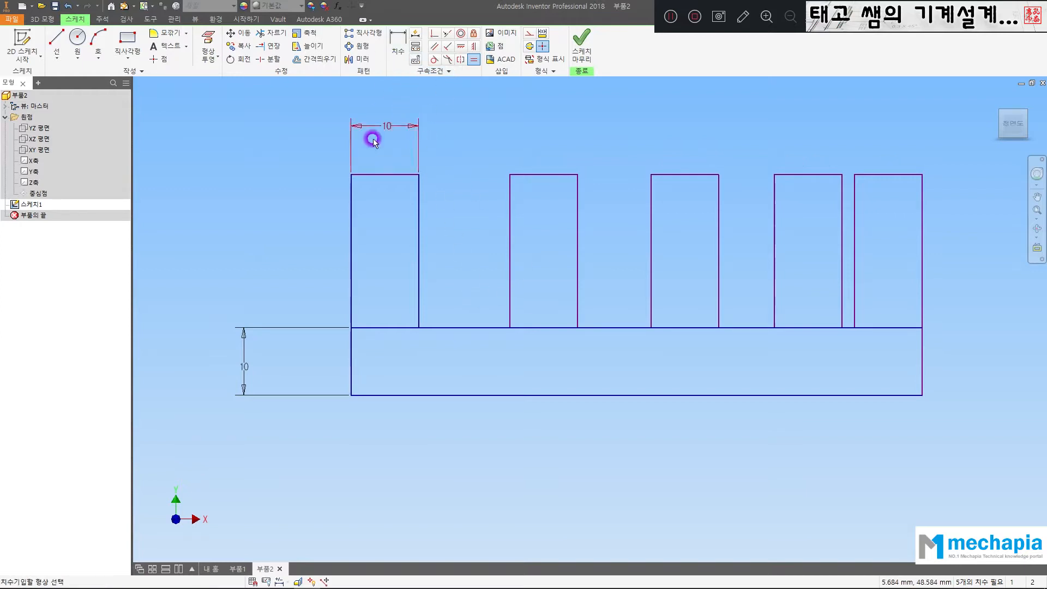
pyautogui.click(382, 175)
pyautogui.click(383, 329)
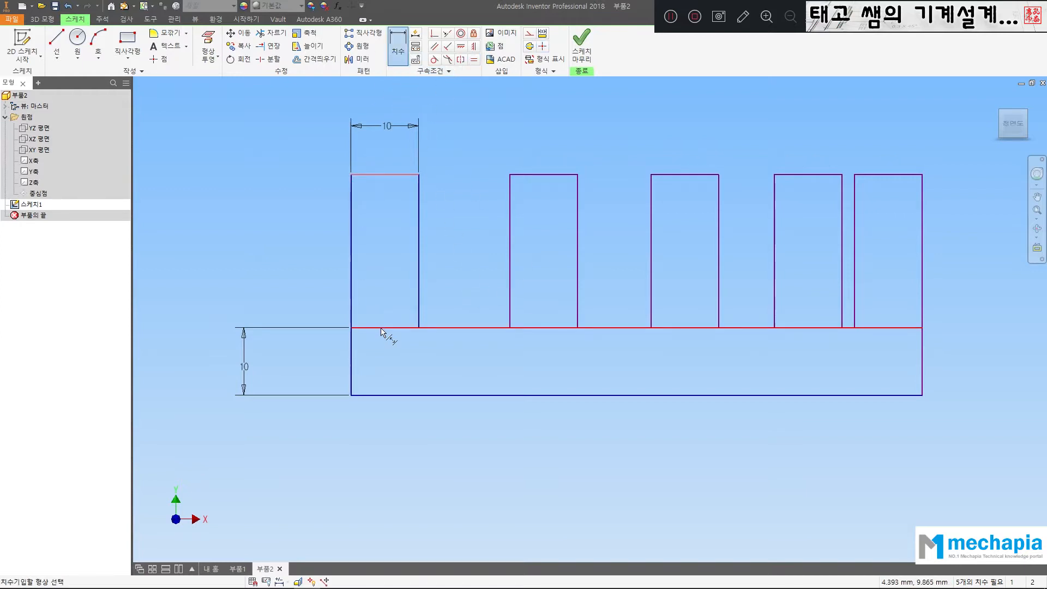
pyautogui.click(247, 249)
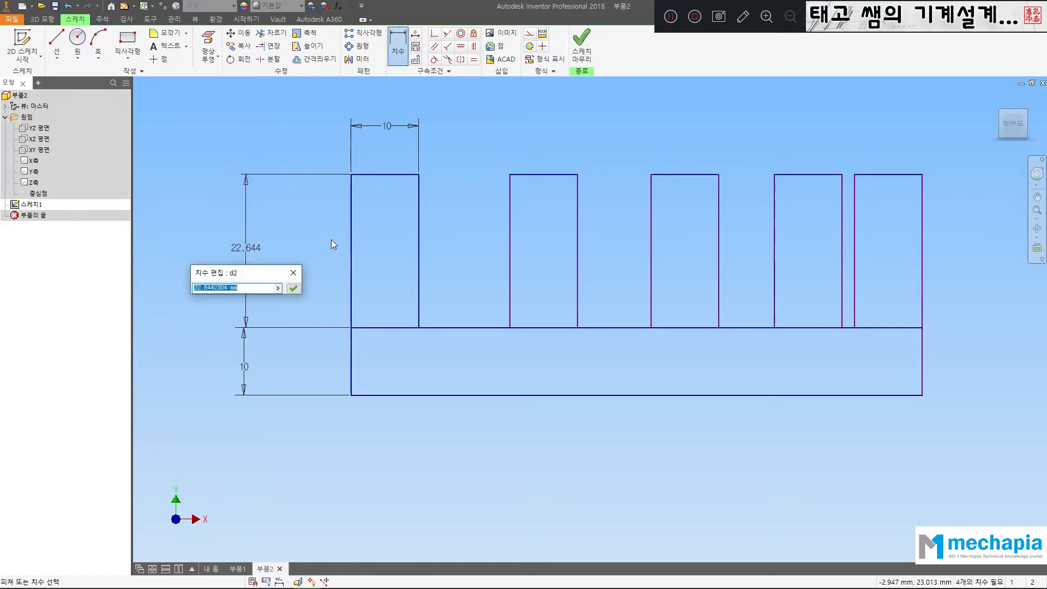
pyautogui.write('20')
pyautogui.press('Return')
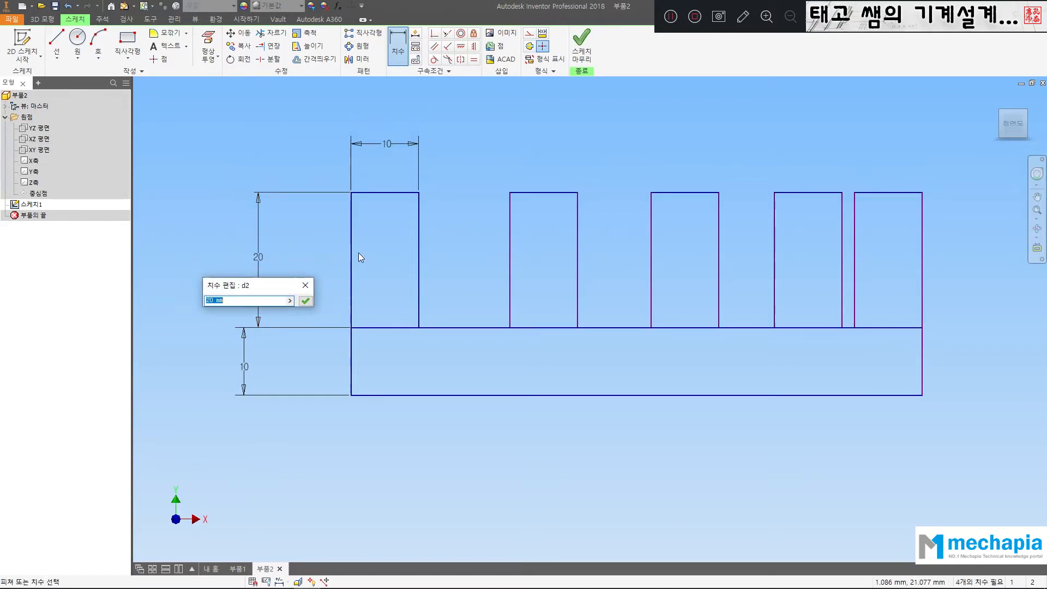
pyautogui.write('25')
pyautogui.press('Return')
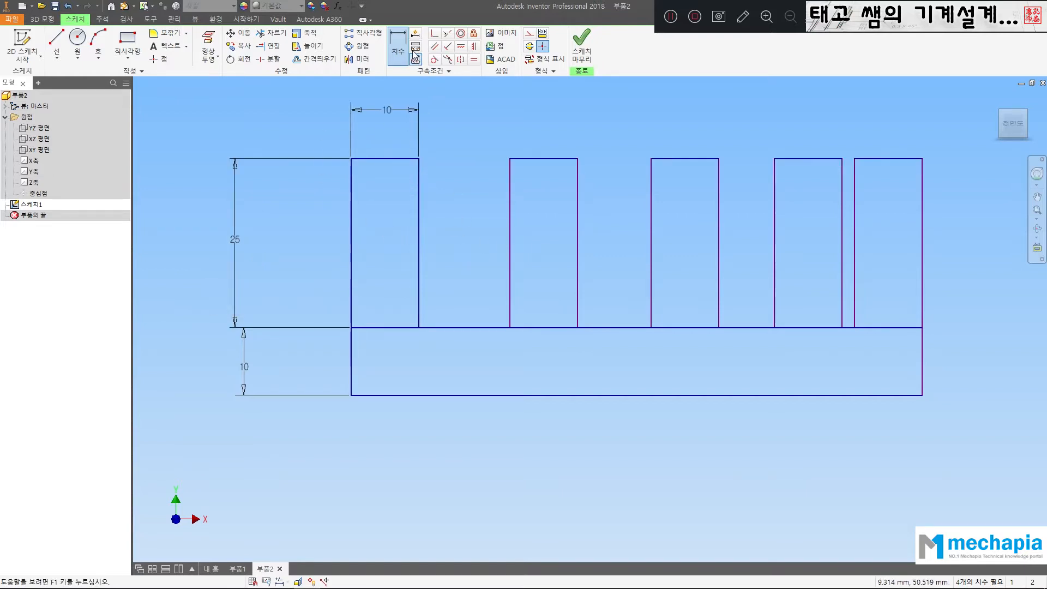
# Step: Dimension the gap between the first and second uprights and set it to 10 mm
pyautogui.click(418, 175)
pyautogui.click(509, 197)
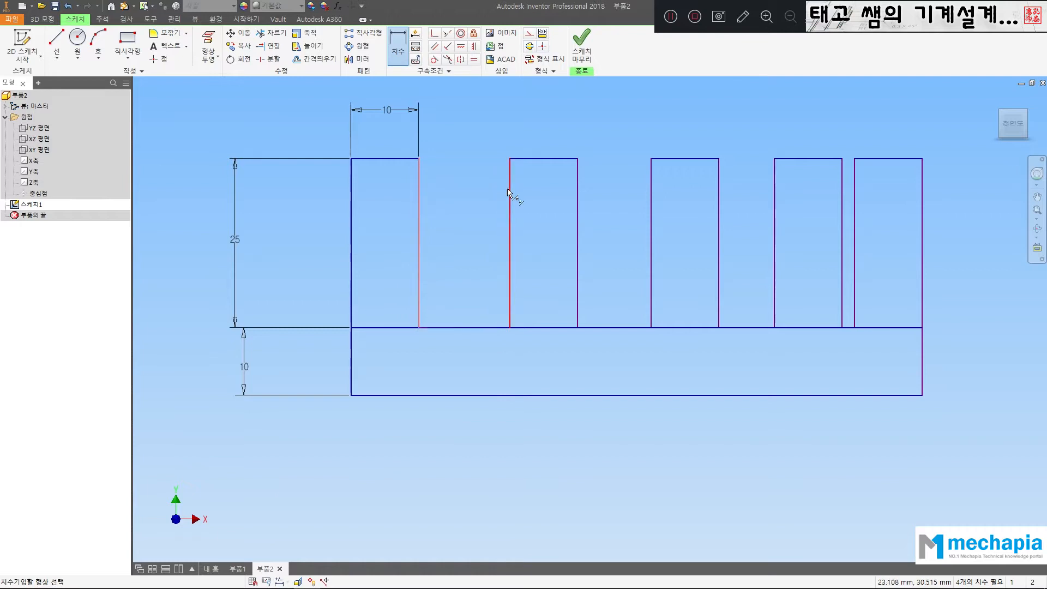
pyautogui.click(465, 111)
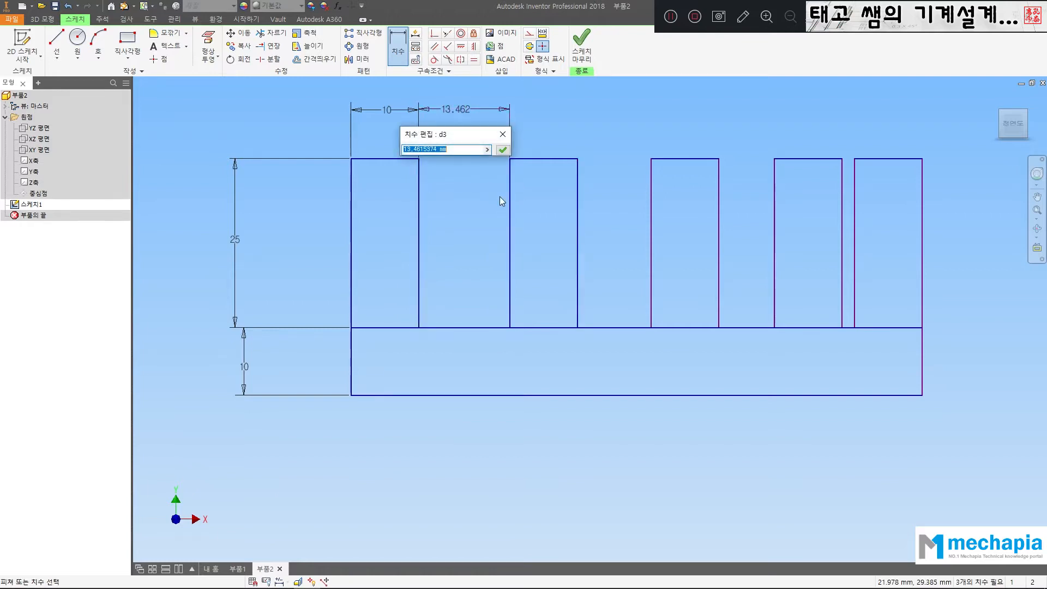
pyautogui.write('10')
pyautogui.press('Return')
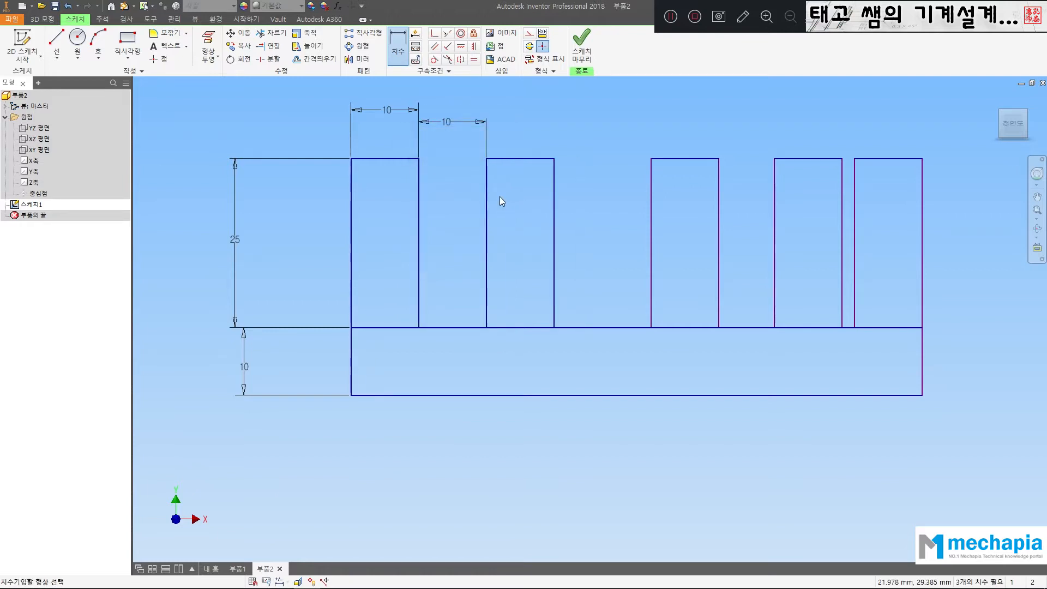
# Step: Dimension the gap between the second and third uprights and set it to 10 mm
pyautogui.click(554, 196)
pyautogui.click(651, 204)
pyautogui.click(602, 130)
pyautogui.write('10')
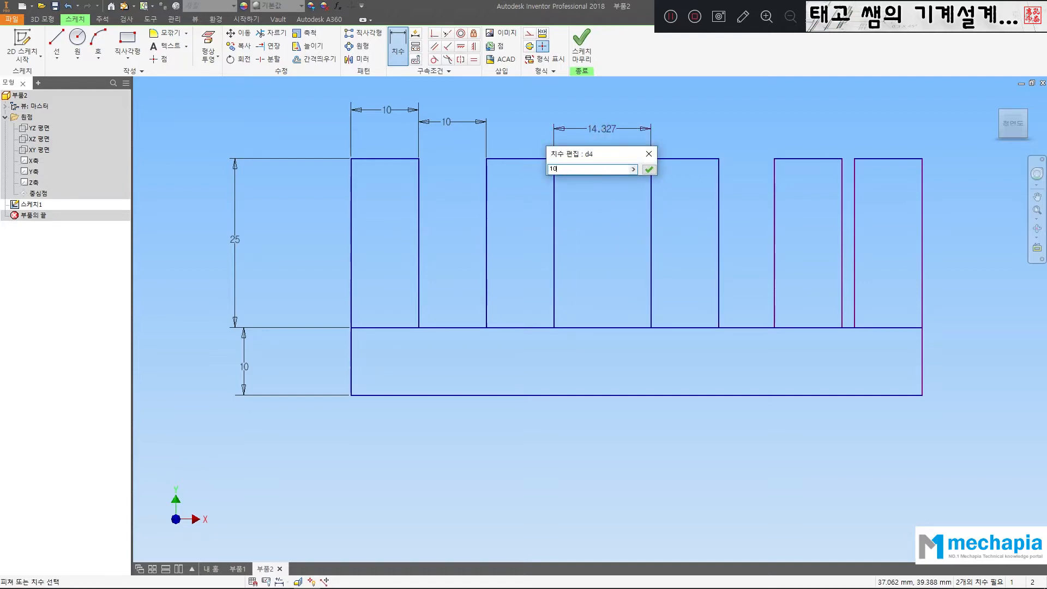
pyautogui.press('Return')
# Step: Dimension the gap between the third and fourth uprights and set it to 10 mm
pyautogui.click(689, 195)
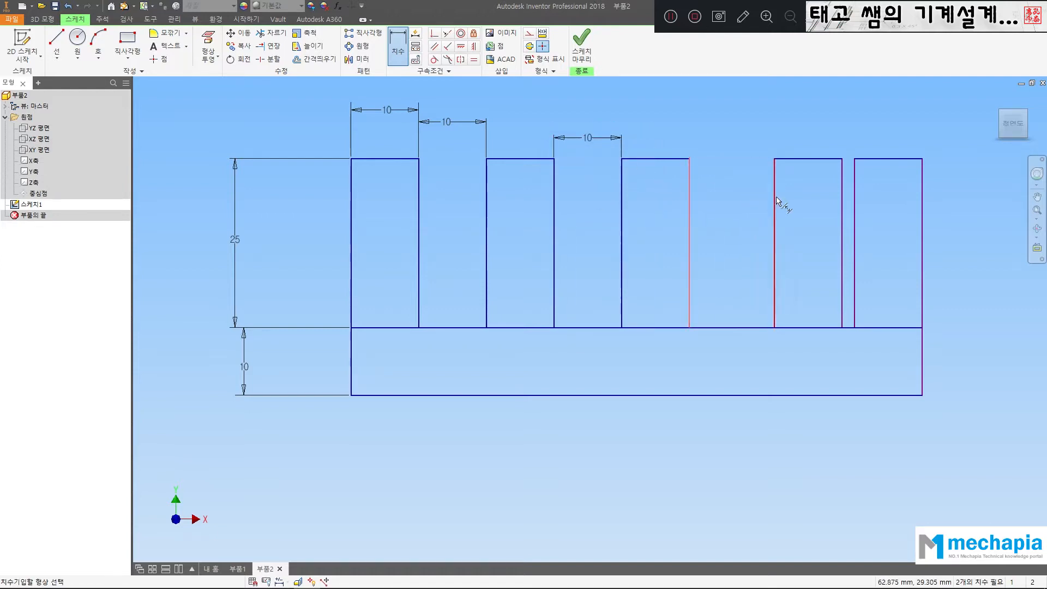
pyautogui.click(775, 203)
pyautogui.click(717, 130)
pyautogui.write('10')
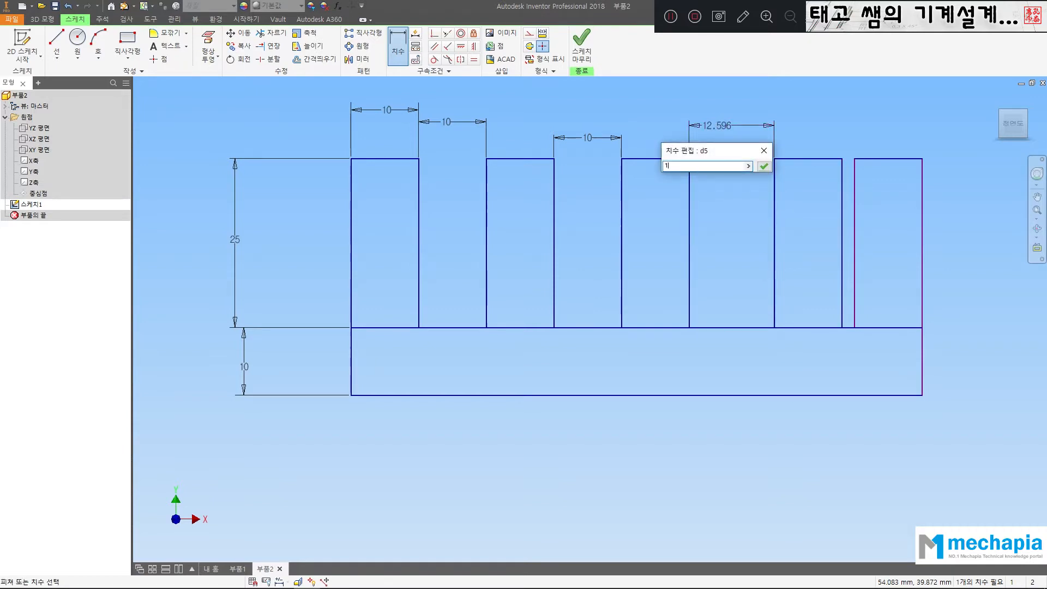
pyautogui.press('Return')
# Step: Dimension the gap between the fourth and fifth uprights and set it to 10 mm
pyautogui.click(825, 188)
pyautogui.click(853, 194)
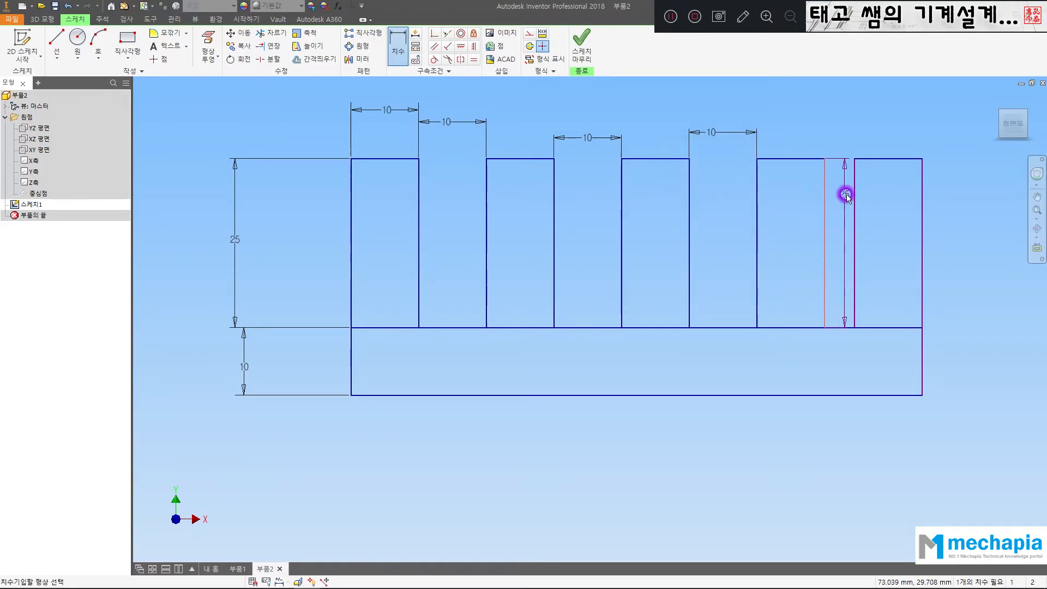
pyautogui.click(839, 120)
pyautogui.write('10')
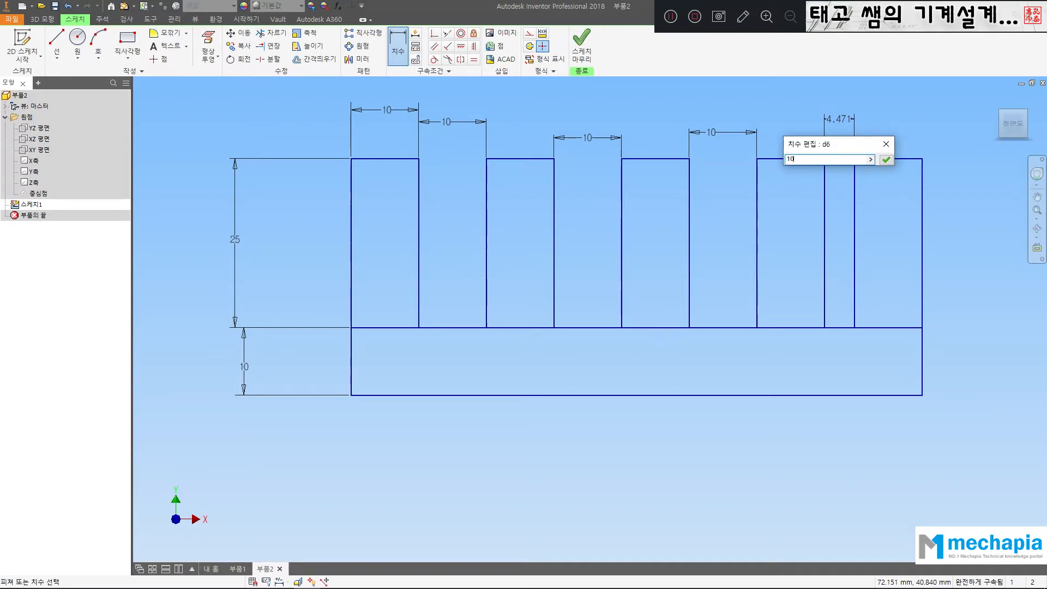
pyautogui.press('Return')
# Step: Try to dimension the overall length of the base's lower edge
pyautogui.scroll(-3, 805, 169)
pyautogui.scroll(5, 800, 236)
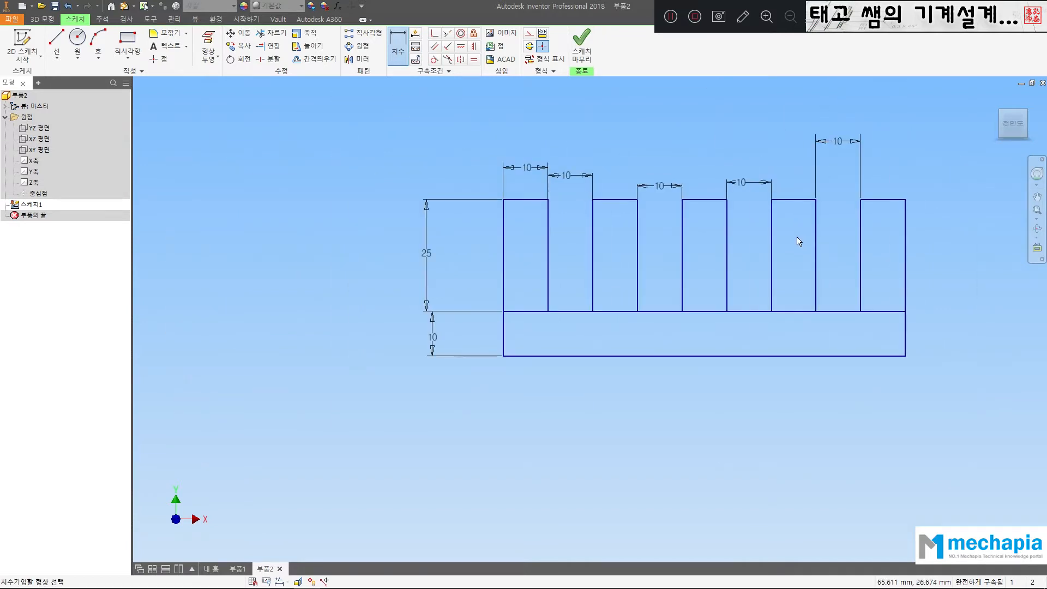
pyautogui.moveTo(797, 238); pyautogui.dragTo(696, 264, button='middle')
pyautogui.click(668, 346)
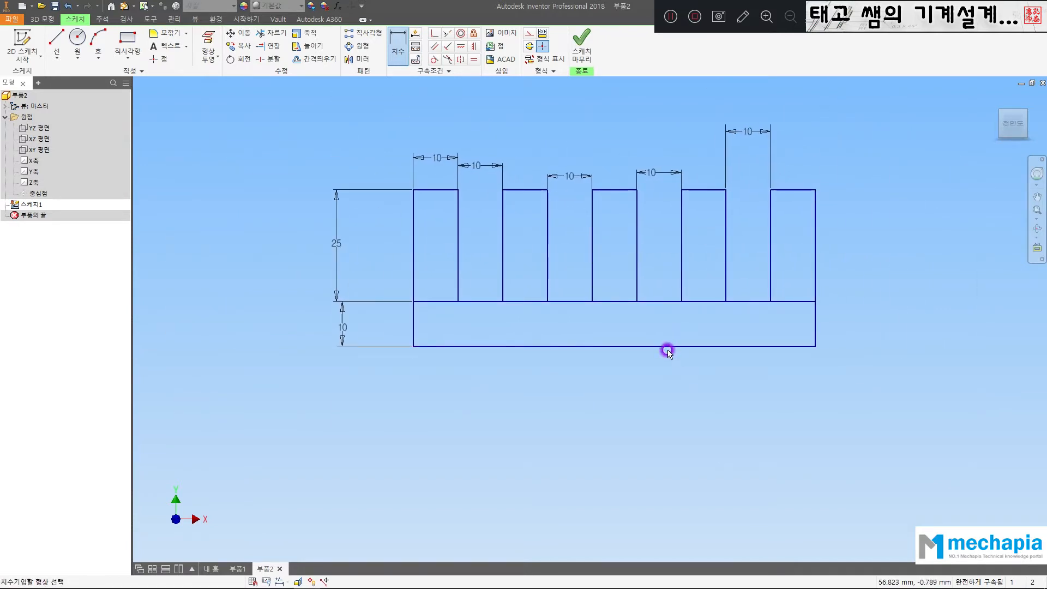
pyautogui.click(649, 378)
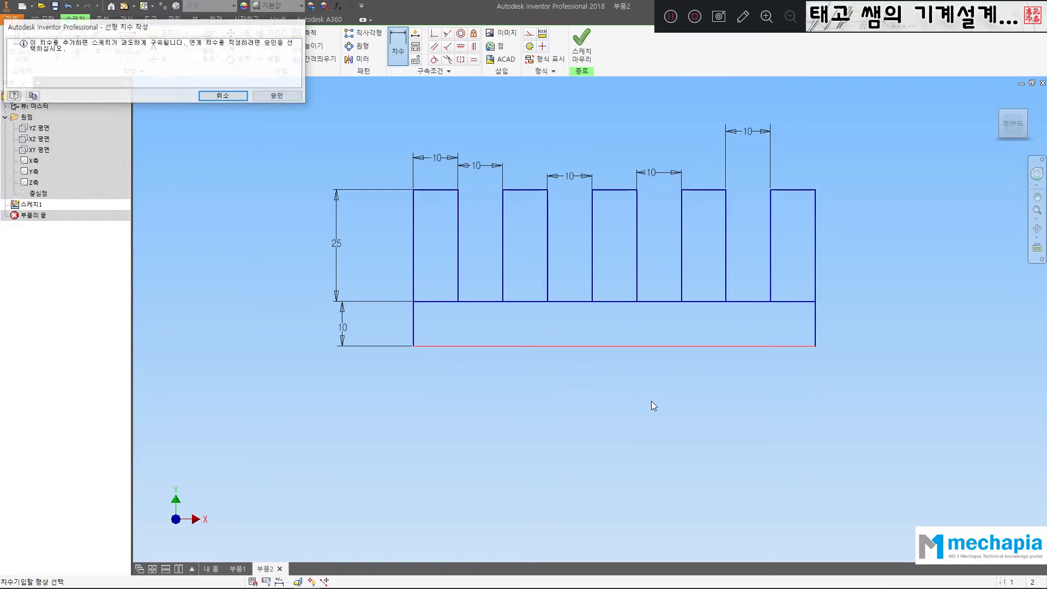
pyautogui.click(224, 96)
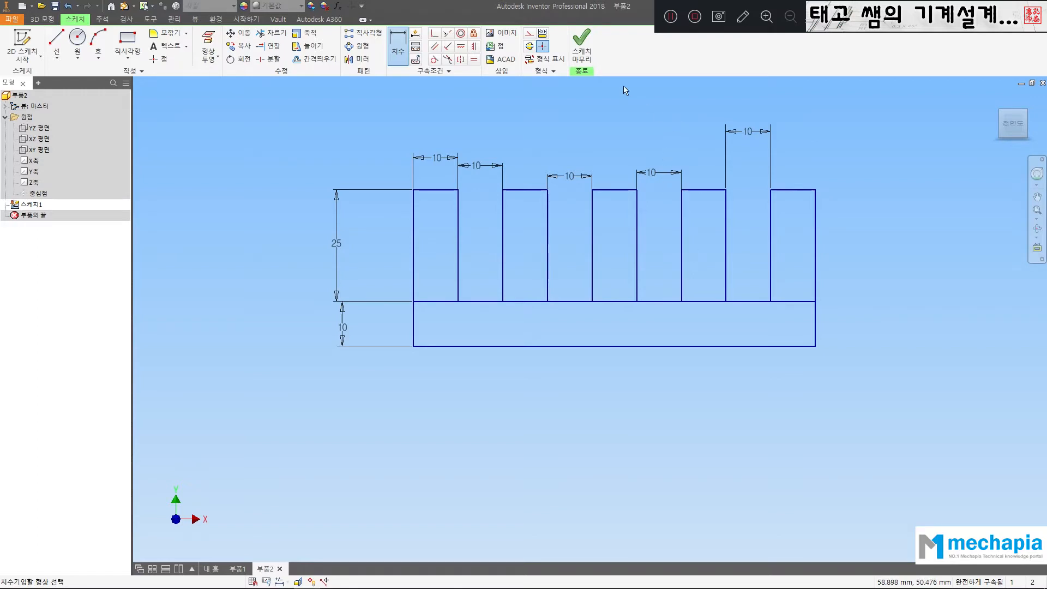
# Step: Finish the comb-shaped sketch and return to 3D modelling
pyautogui.click(587, 56)
pyautogui.scroll(-10, 650, 197)
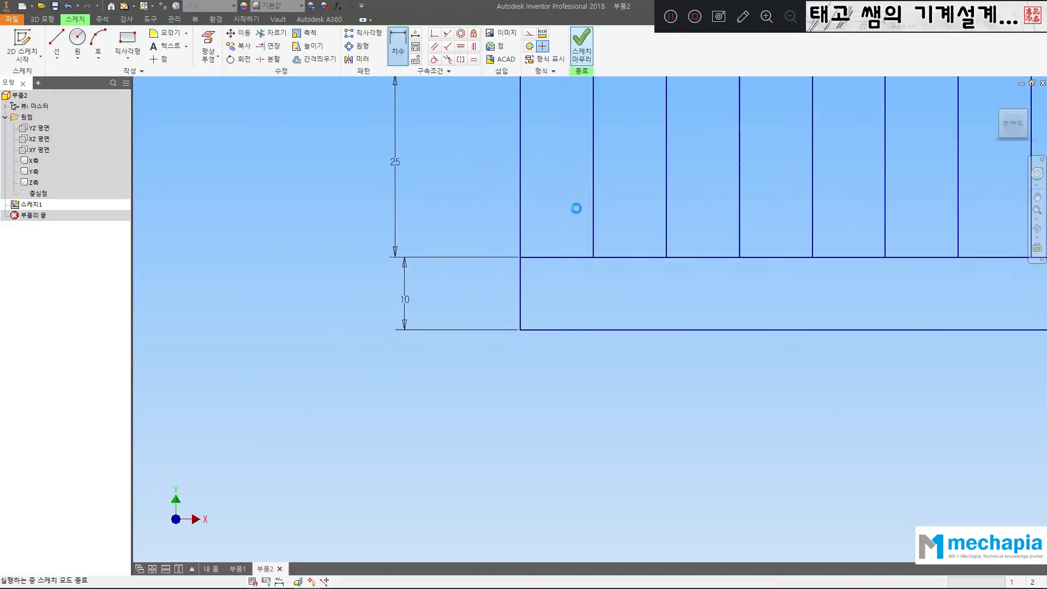
pyautogui.scroll(5, 653, 194)
pyautogui.press('F2')
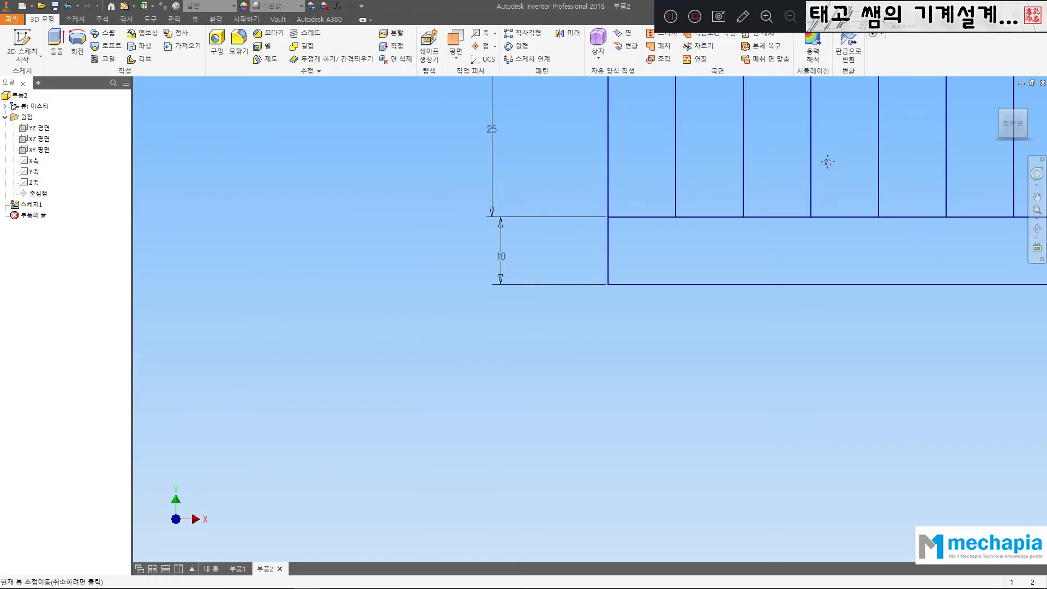
pyautogui.moveTo(825, 159)
pyautogui.mouseDown()
pyautogui.moveTo(545, 276)
pyautogui.moveTo(568, 300)
pyautogui.mouseUp()
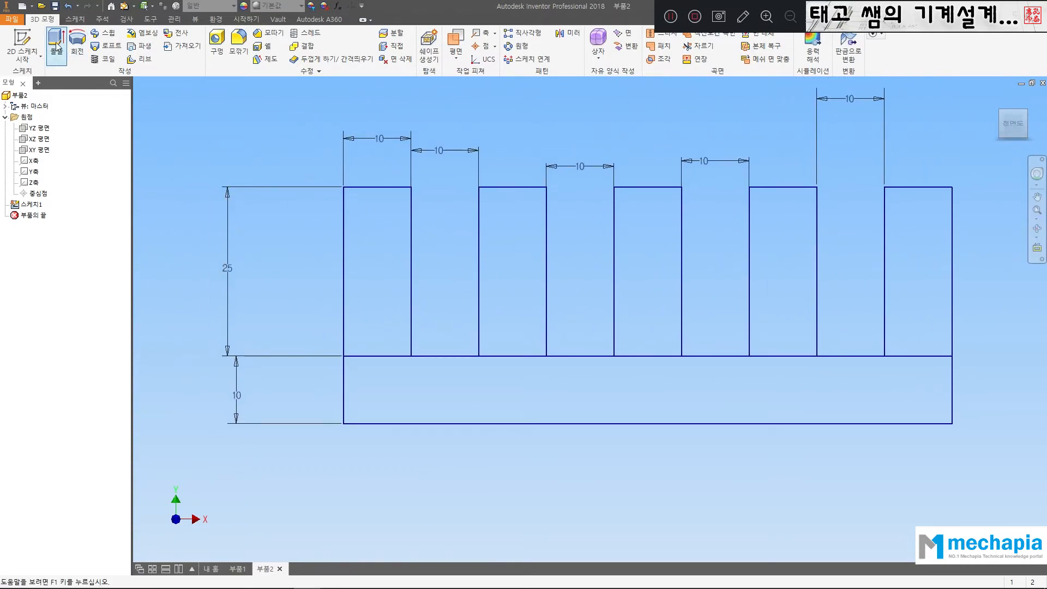
# Step: Start an Extrude and select the base and the first three uprights from the left as its profiles
pyautogui.click(54, 43)
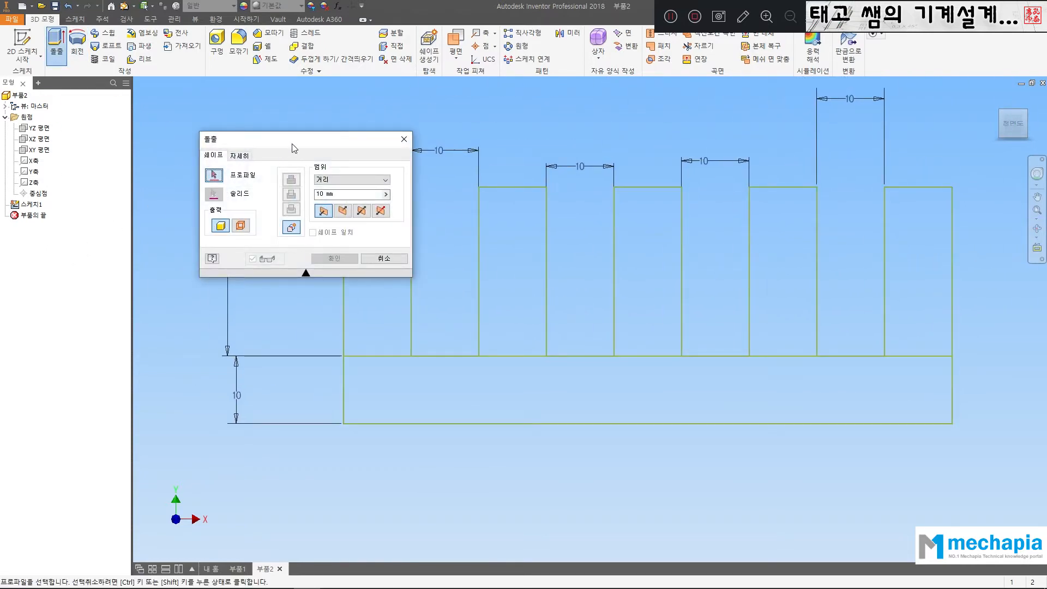
pyautogui.moveTo(293, 142); pyautogui.dragTo(212, 114)
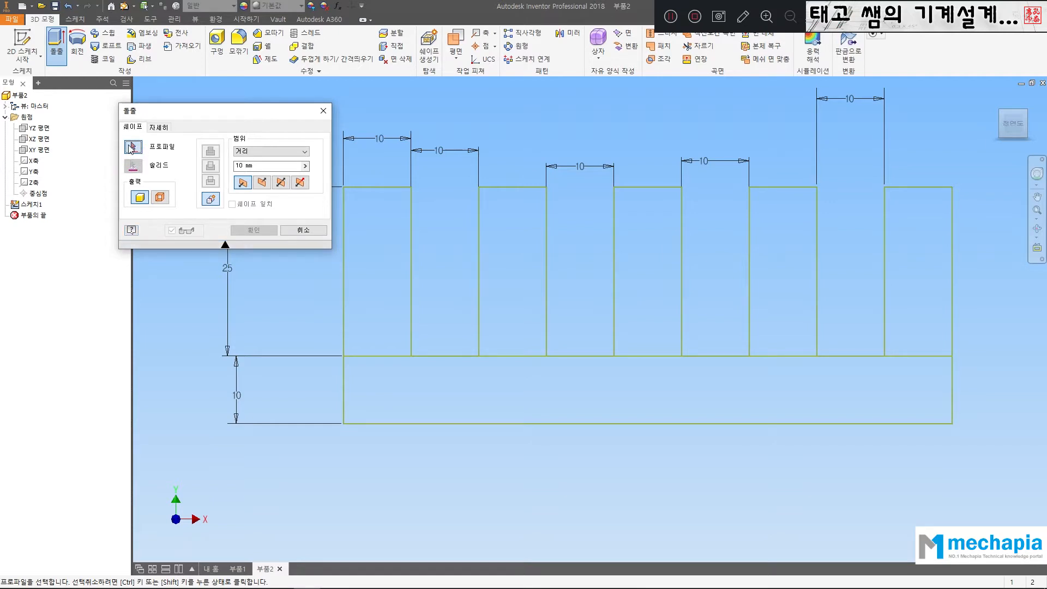
pyautogui.click(110, 159)
pyautogui.click(389, 281)
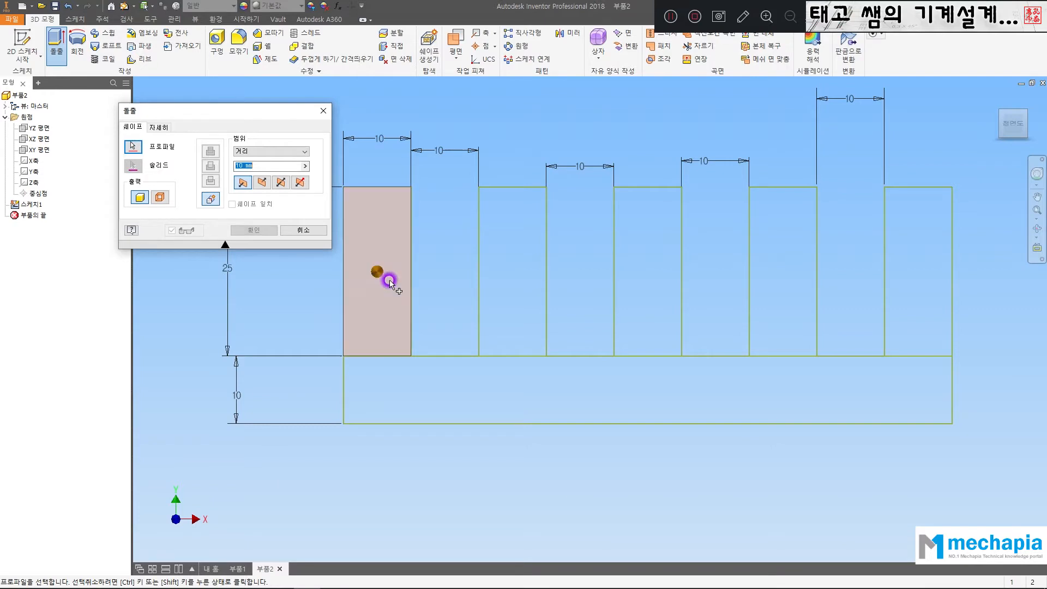
pyautogui.click(386, 400)
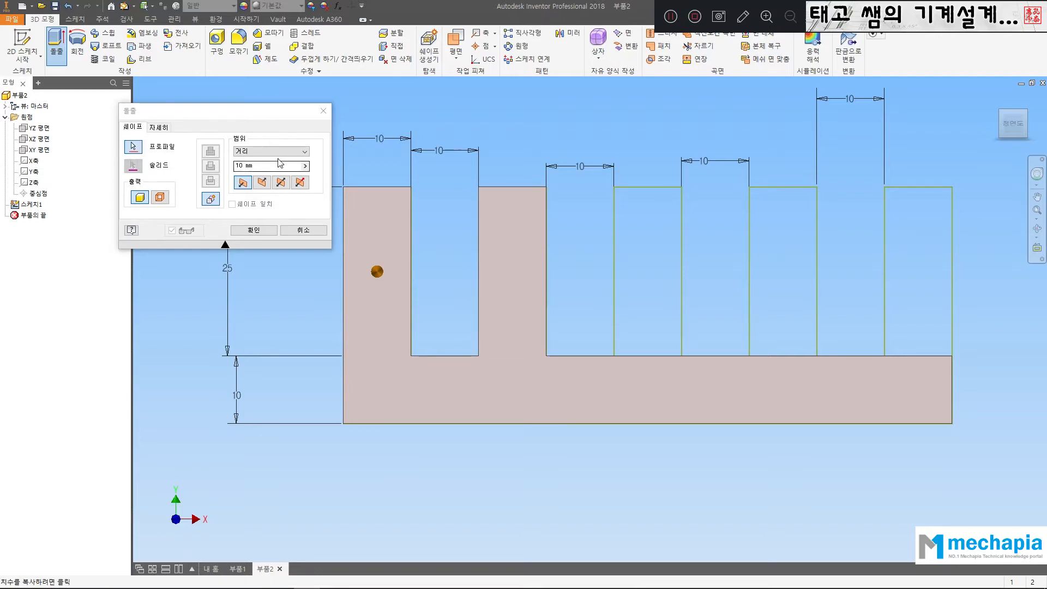
pyautogui.click(274, 165)
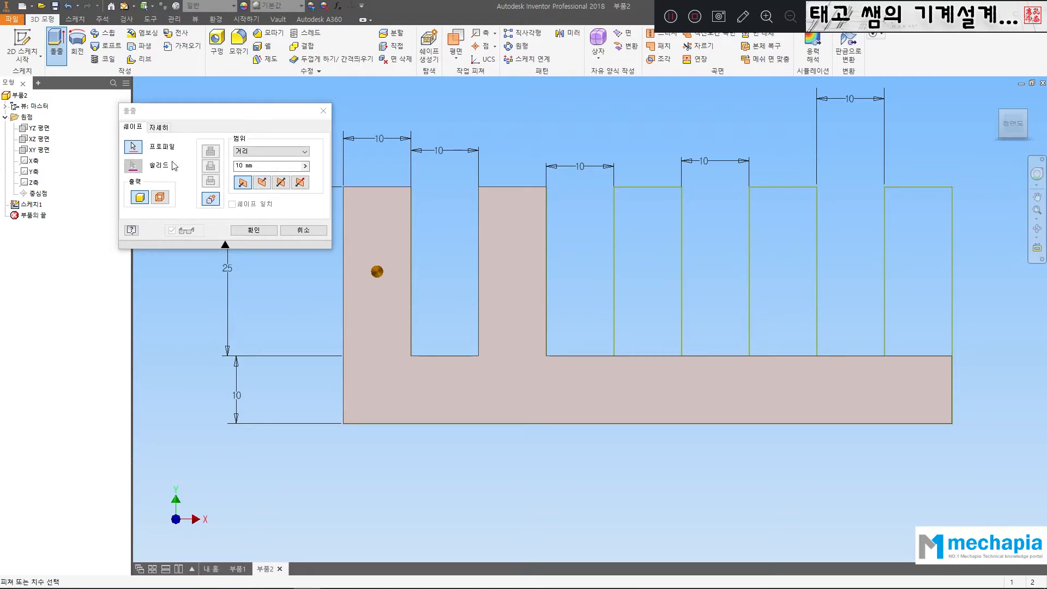
pyautogui.click(136, 151)
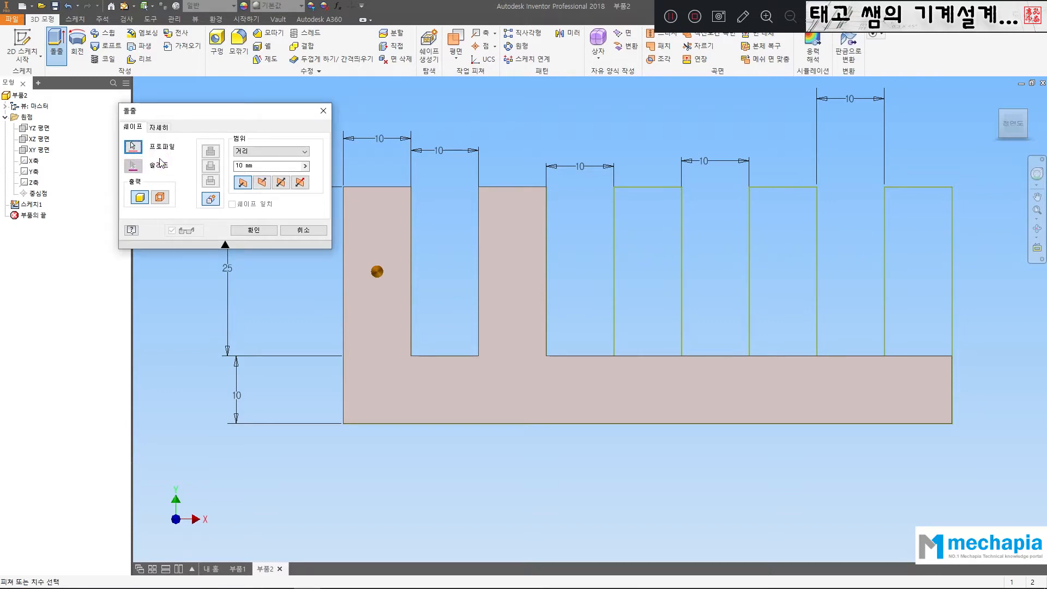
pyautogui.click(643, 294)
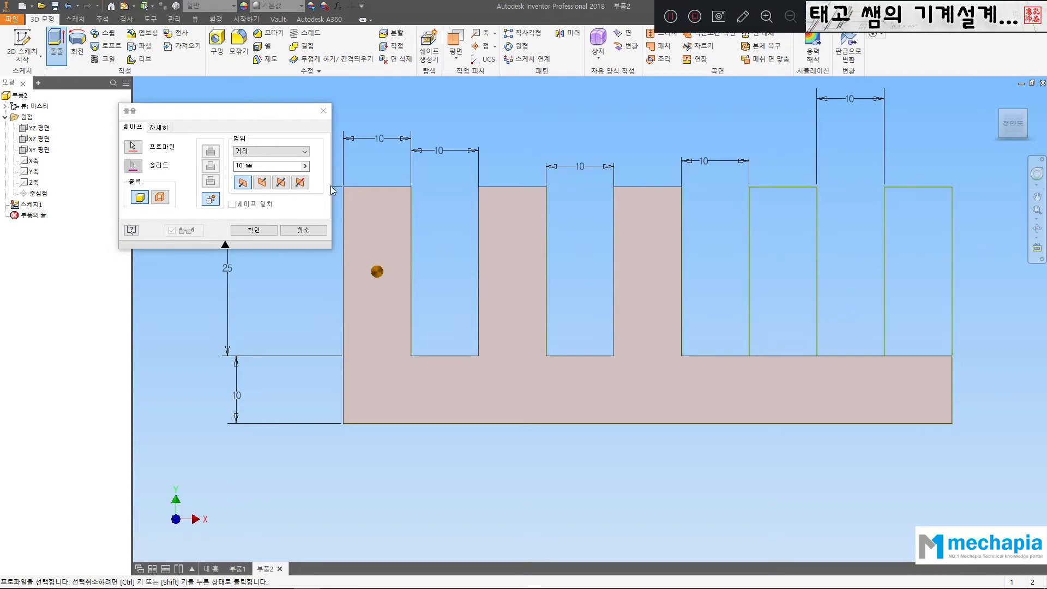
# Step: Flip the extrusion to the opposite direction and add the fourth upright to its profiles
pyautogui.click(261, 182)
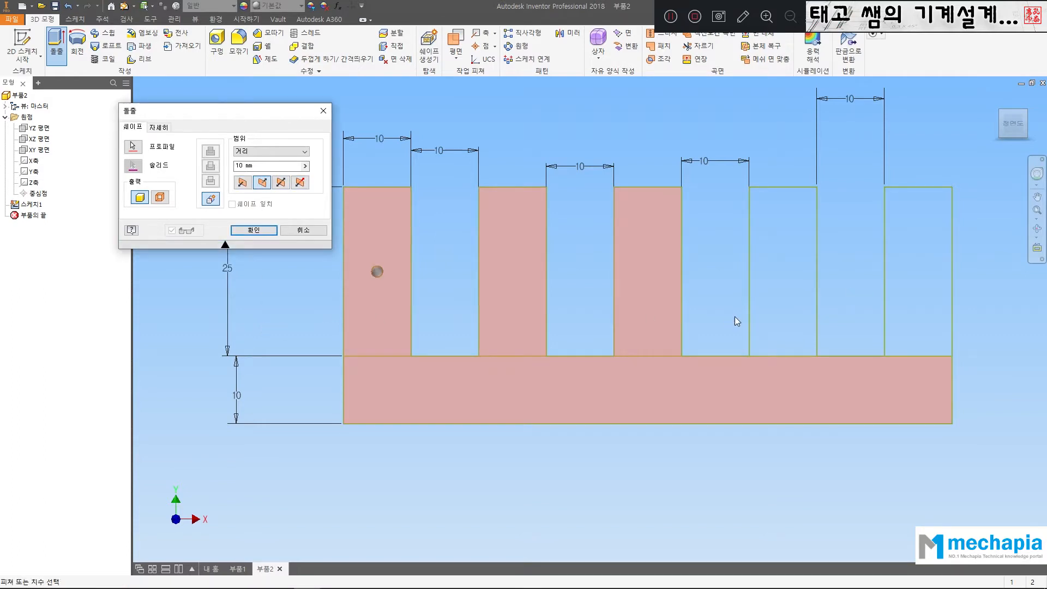
pyautogui.click(793, 304)
pyautogui.click(914, 302)
pyautogui.click(779, 300)
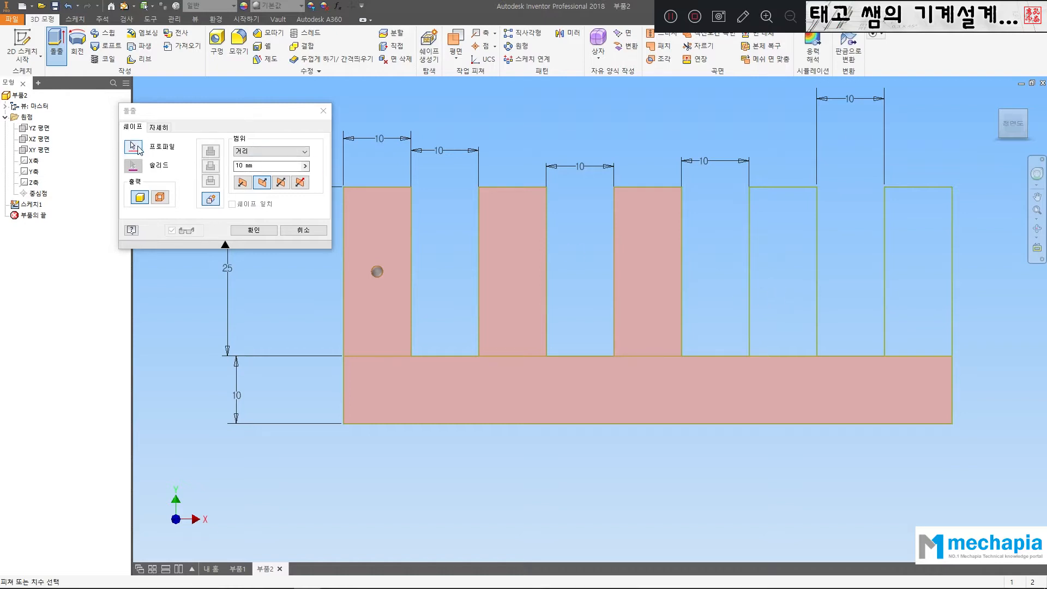
pyautogui.click(139, 147)
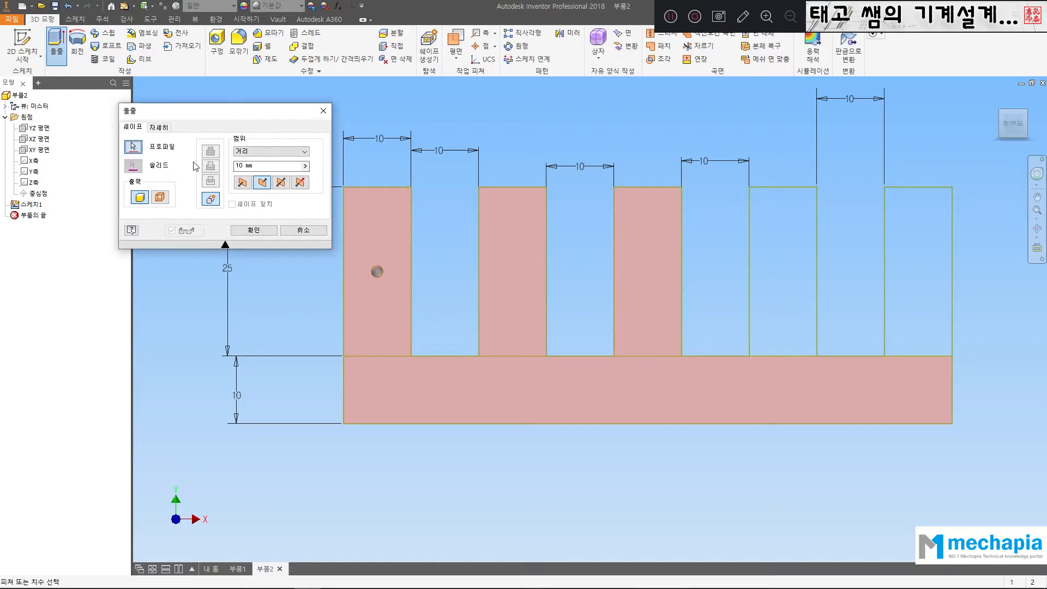
pyautogui.click(771, 261)
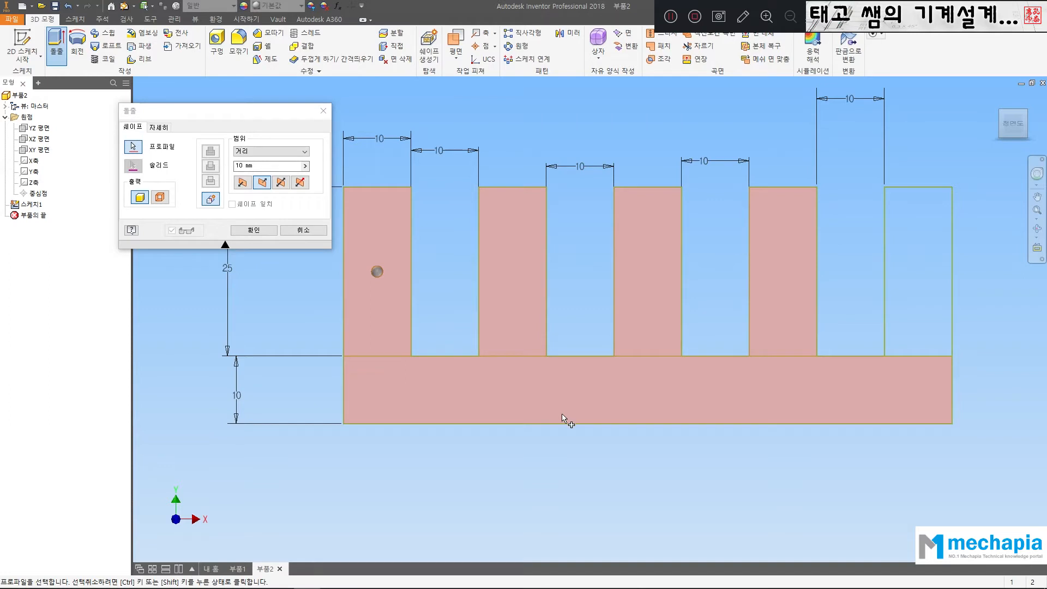
# Step: Restore the default extrusion direction and add the fifth upright to the profiles
pyautogui.click(244, 183)
pyautogui.click(920, 270)
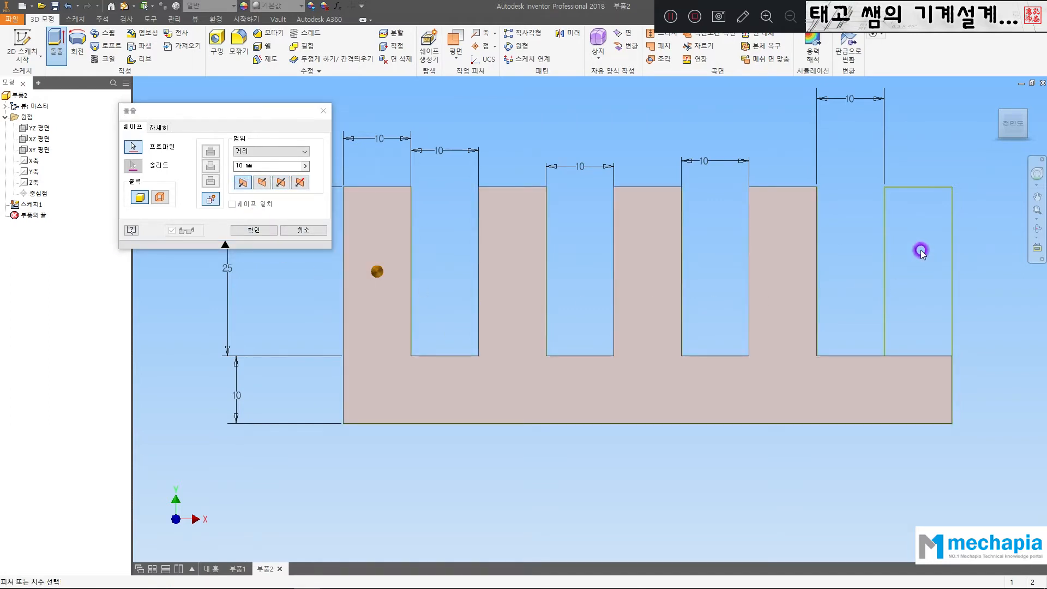
pyautogui.click(913, 249)
pyautogui.click(133, 147)
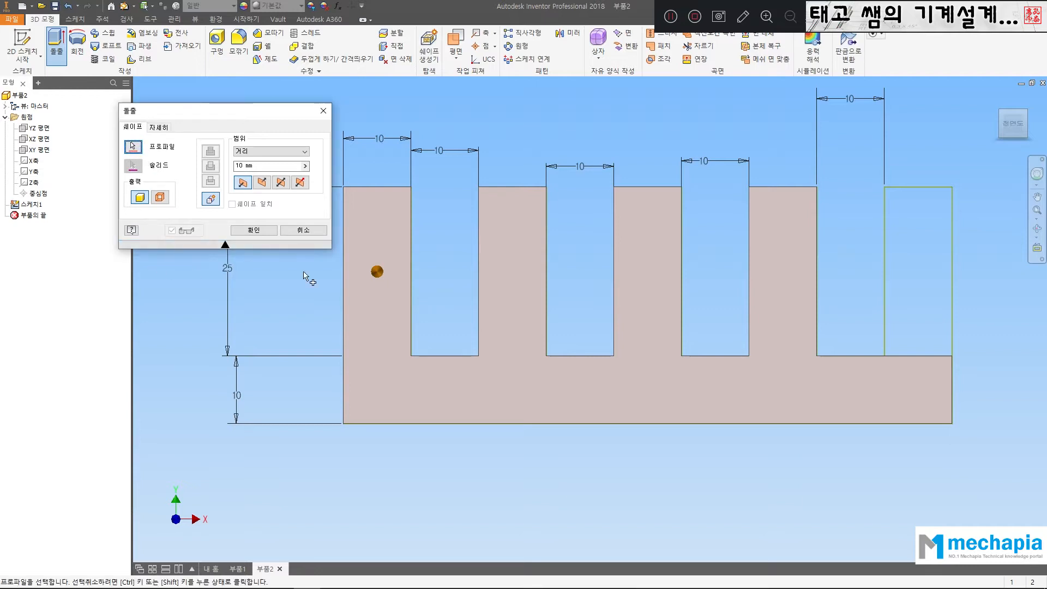
pyautogui.click(845, 280)
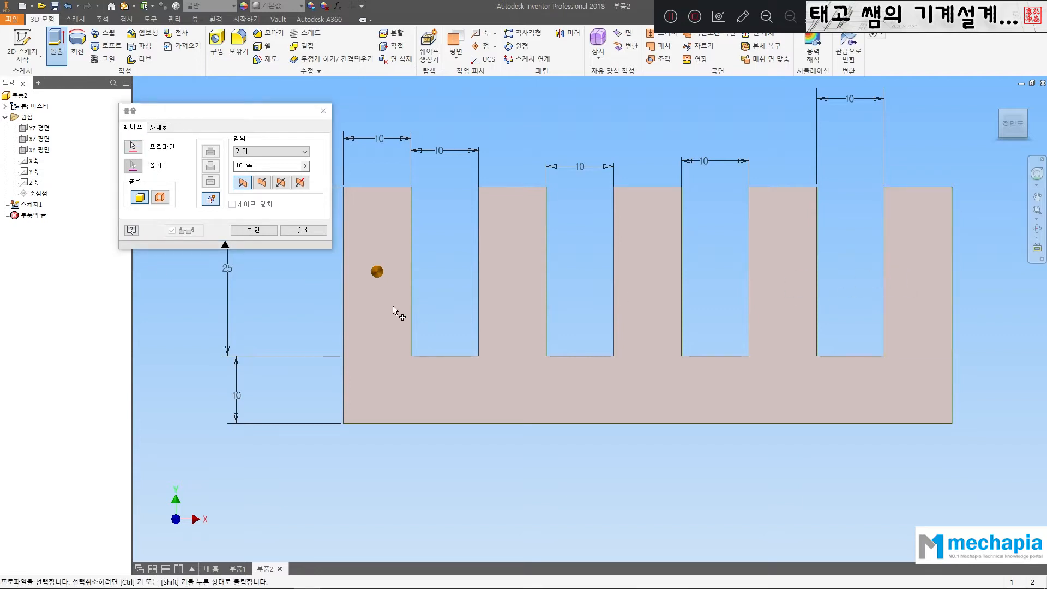
pyautogui.click(133, 147)
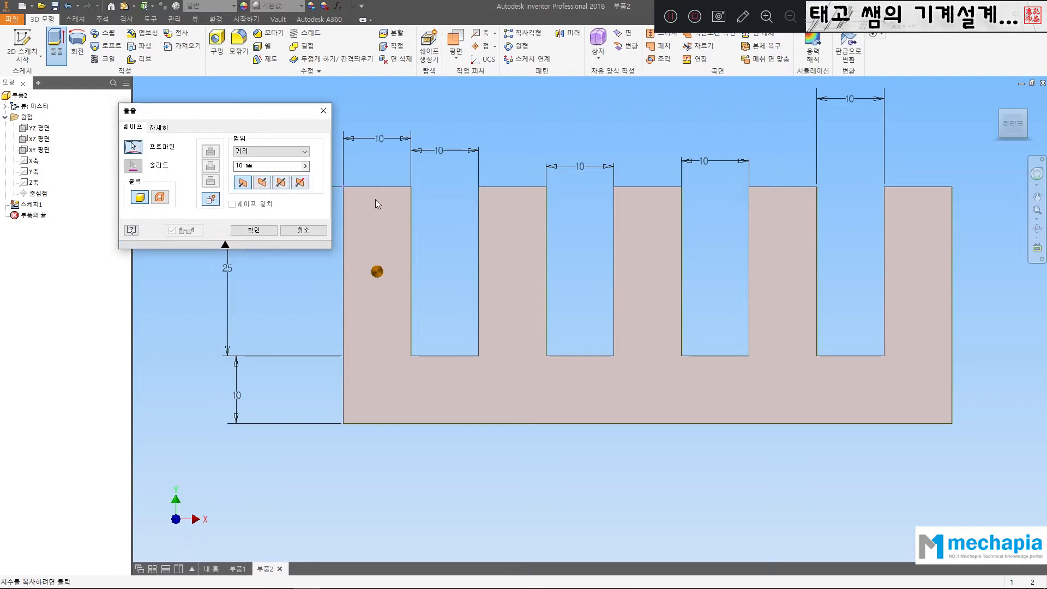
# Step: Examine the extrusion preview of the whole comb profile from several sides
pyautogui.moveTo(518, 266); pyautogui.dragTo(565, 326, button='middle')
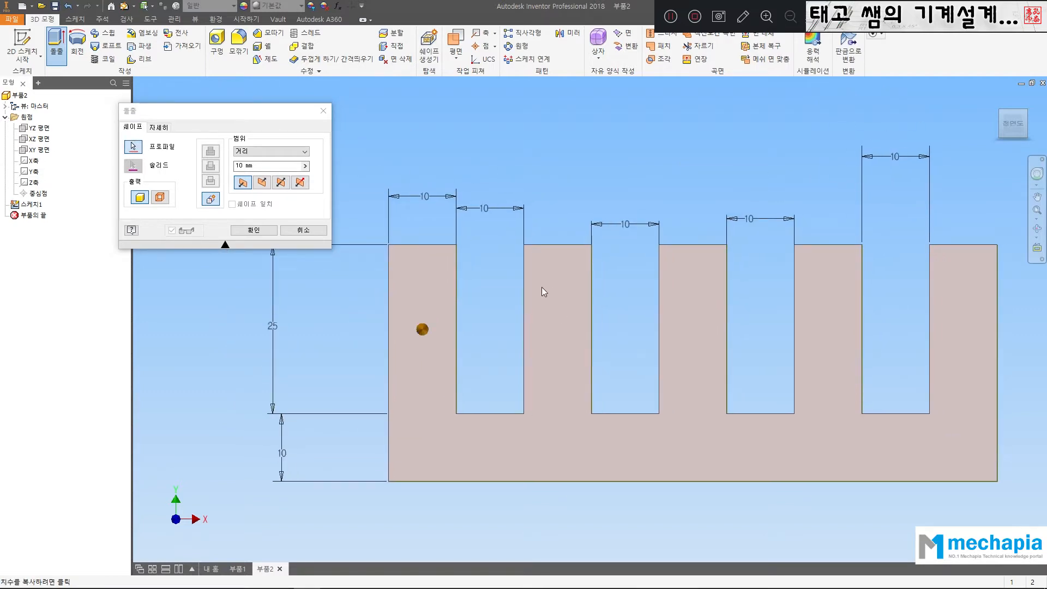
pyautogui.press('F4')
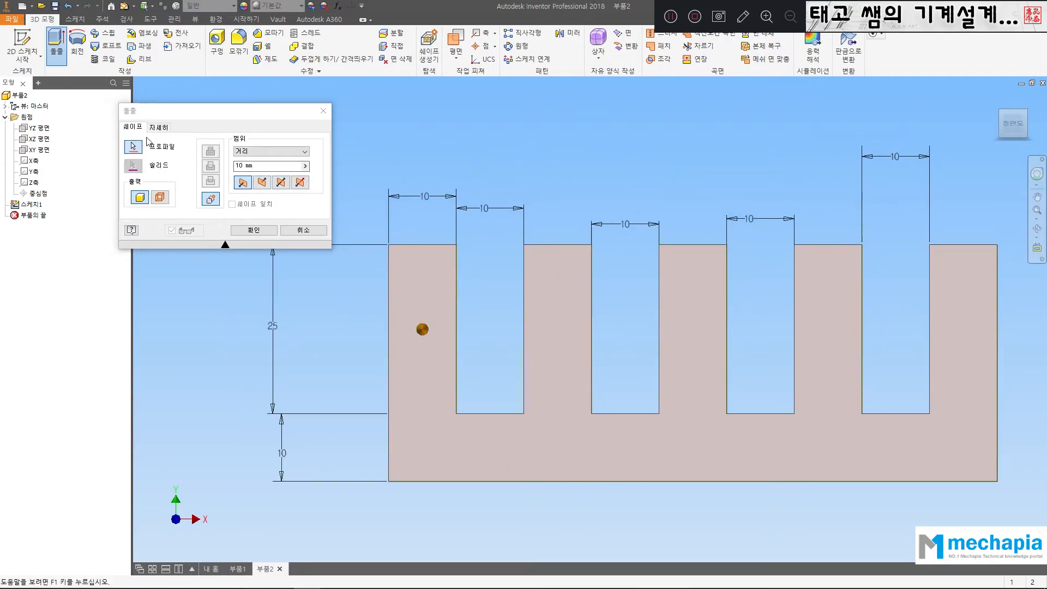
pyautogui.press('F4')
pyautogui.moveTo(762, 226)
pyautogui.mouseDown()
pyautogui.moveTo(701, 140)
pyautogui.moveTo(588, 163)
pyautogui.moveTo(568, 191)
pyautogui.mouseUp()
pyautogui.moveTo(546, 285); pyautogui.dragTo(658, 364)
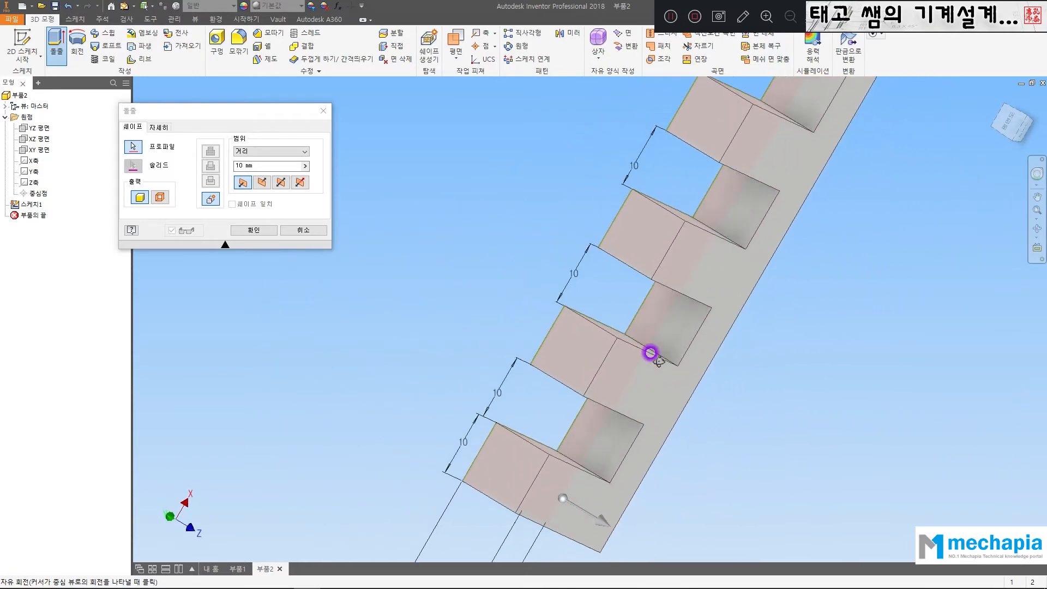
pyautogui.moveTo(750, 213); pyautogui.dragTo(678, 171)
pyautogui.scroll(3, 657, 264)
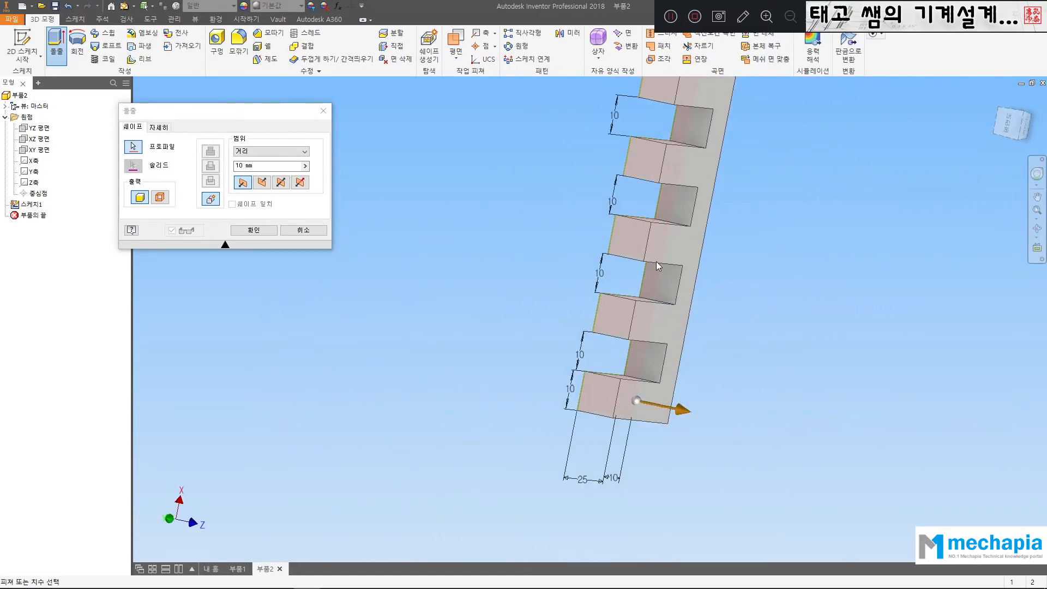
pyautogui.moveTo(574, 229); pyautogui.dragTo(505, 289, button='middle')
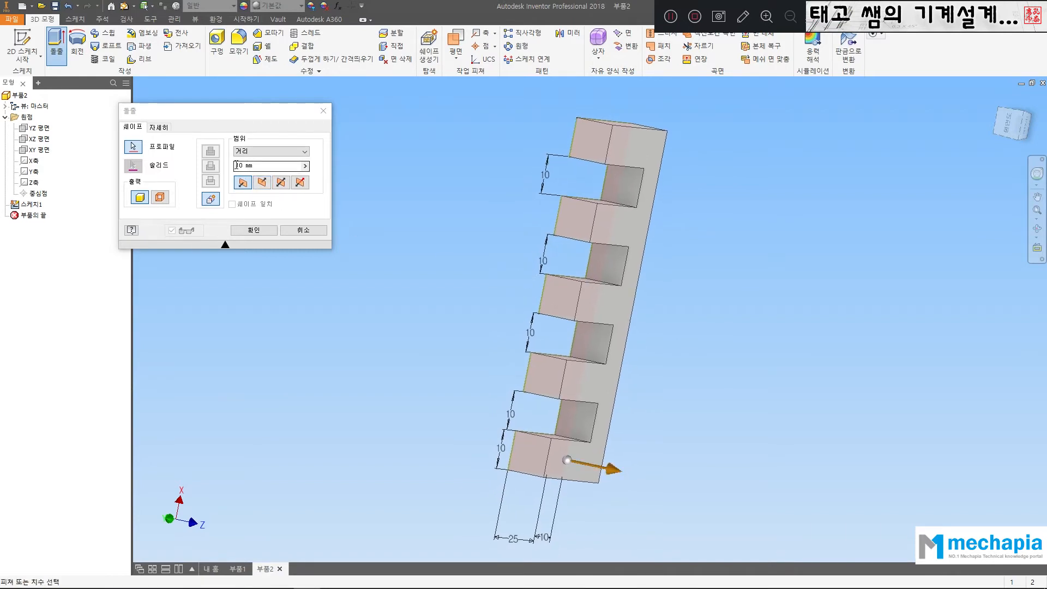
pyautogui.press('F4')
pyautogui.moveTo(580, 300); pyautogui.dragTo(675, 325)
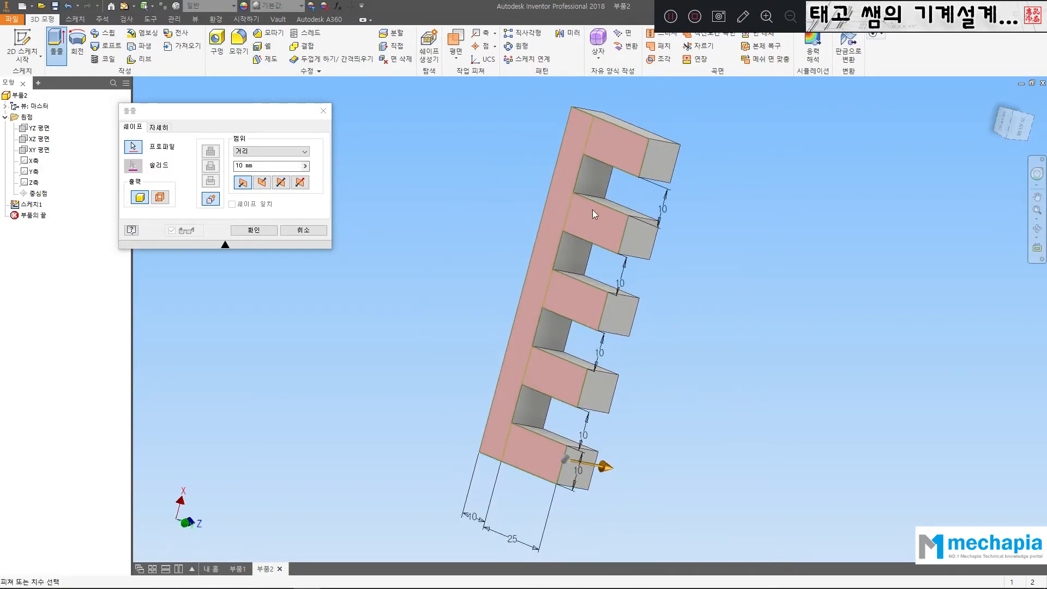
pyautogui.moveTo(598, 343); pyautogui.dragTo(622, 430)
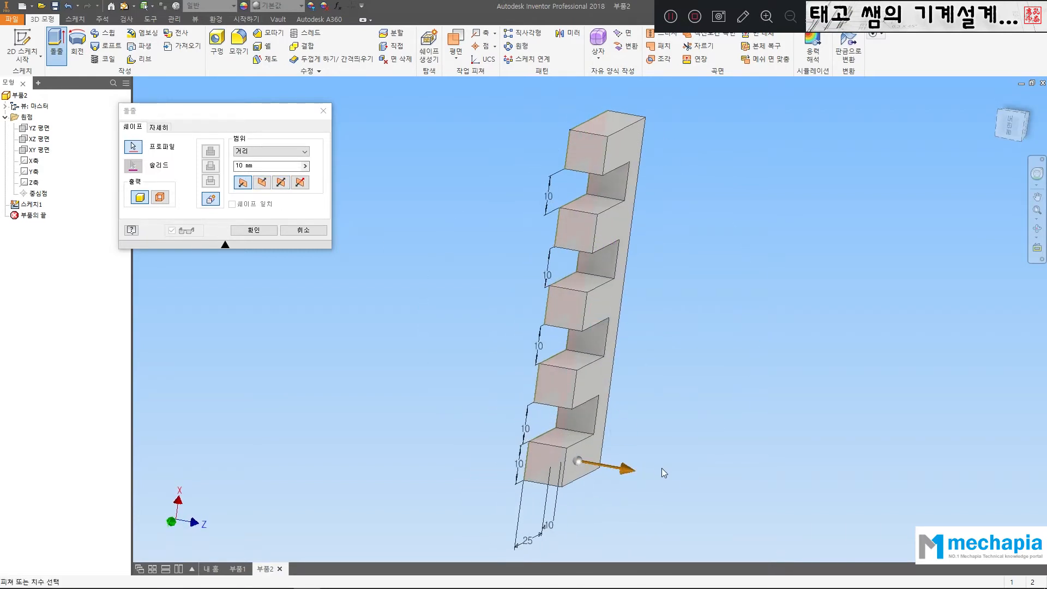
# Step: Try an extrusion distance of 50 mm and settle on 30 mm
pyautogui.moveTo(264, 165); pyautogui.dragTo(210, 162)
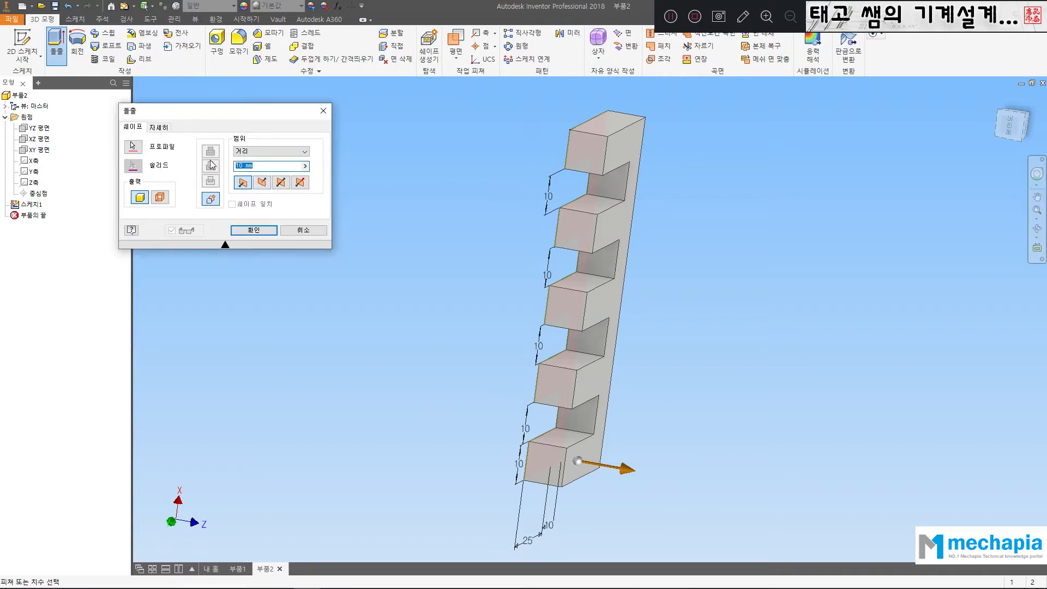
pyautogui.write('50')
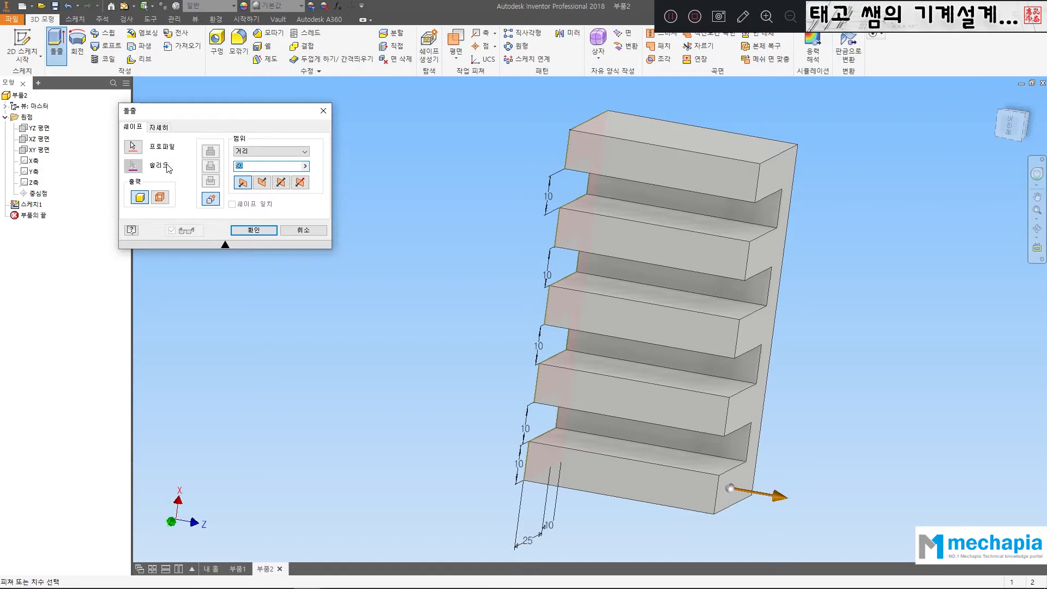
pyautogui.press('F4')
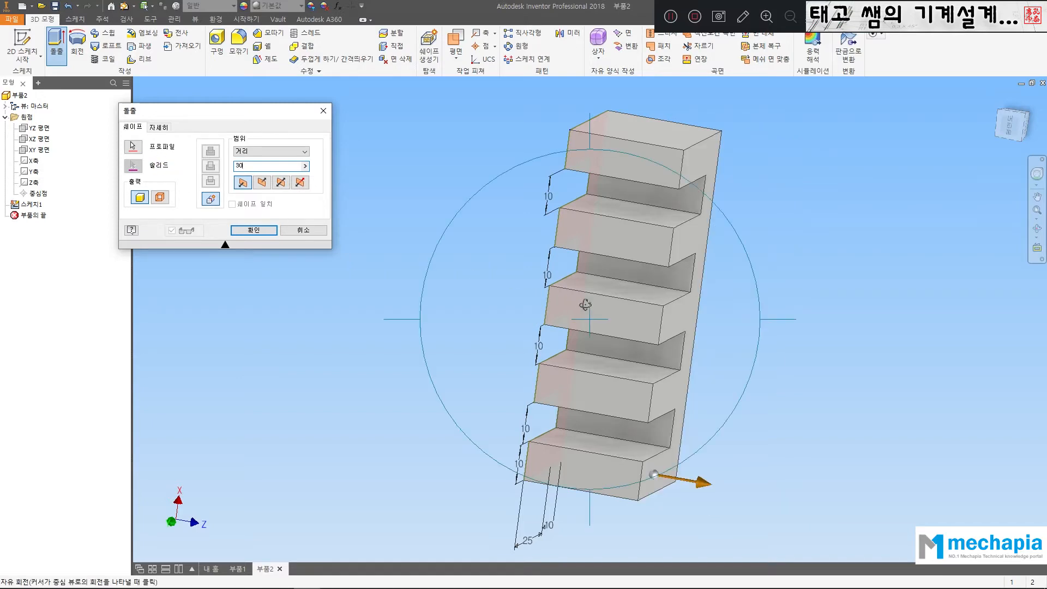
pyautogui.moveTo(589, 261); pyautogui.dragTo(561, 316)
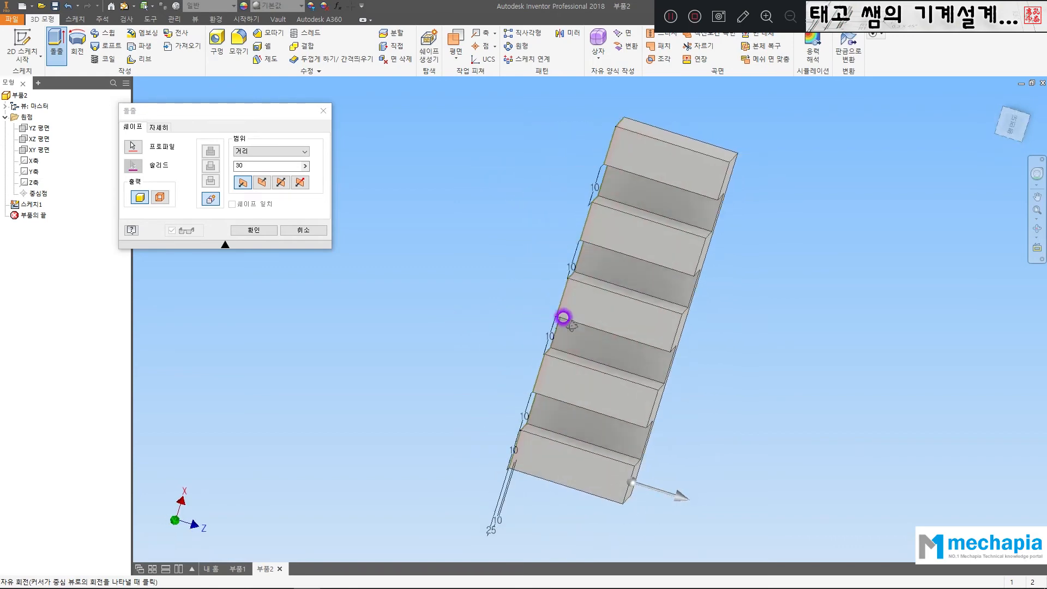
# Step: Try the flipped and symmetric directions for the 30 mm extrusion
pyautogui.click(261, 182)
pyautogui.press('F4')
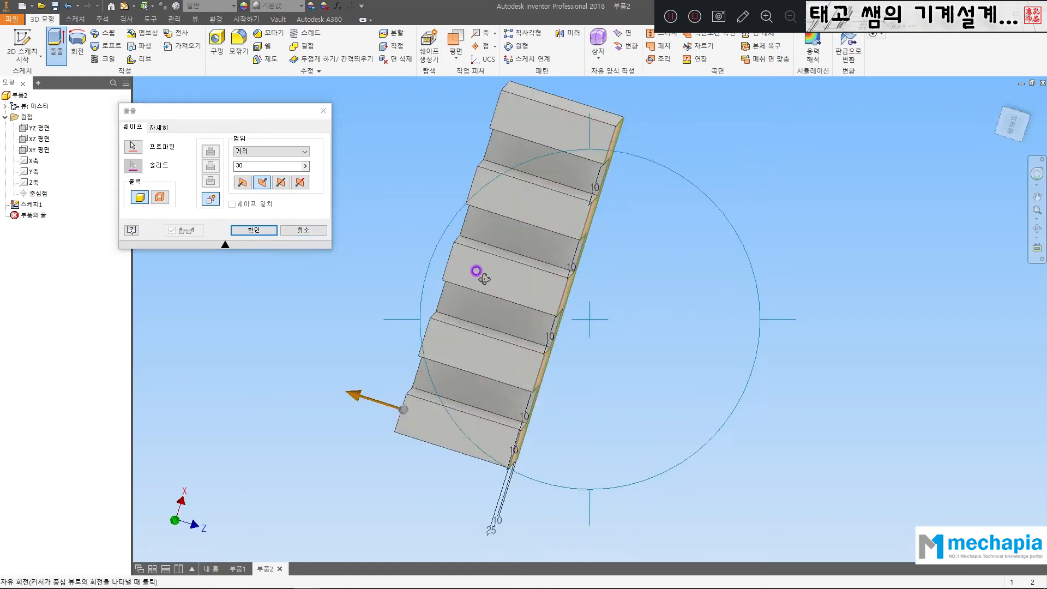
pyautogui.moveTo(476, 273); pyautogui.dragTo(406, 277)
pyautogui.click(243, 183)
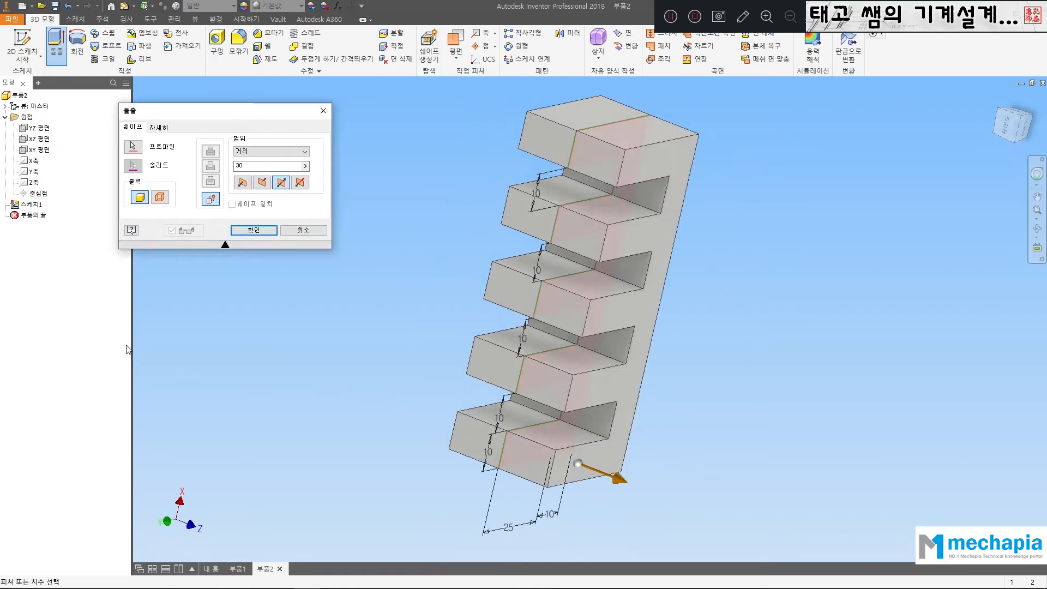
# Step: Set the extrusion back to its default direction and create the 30 mm deep comb solid
pyautogui.click(245, 182)
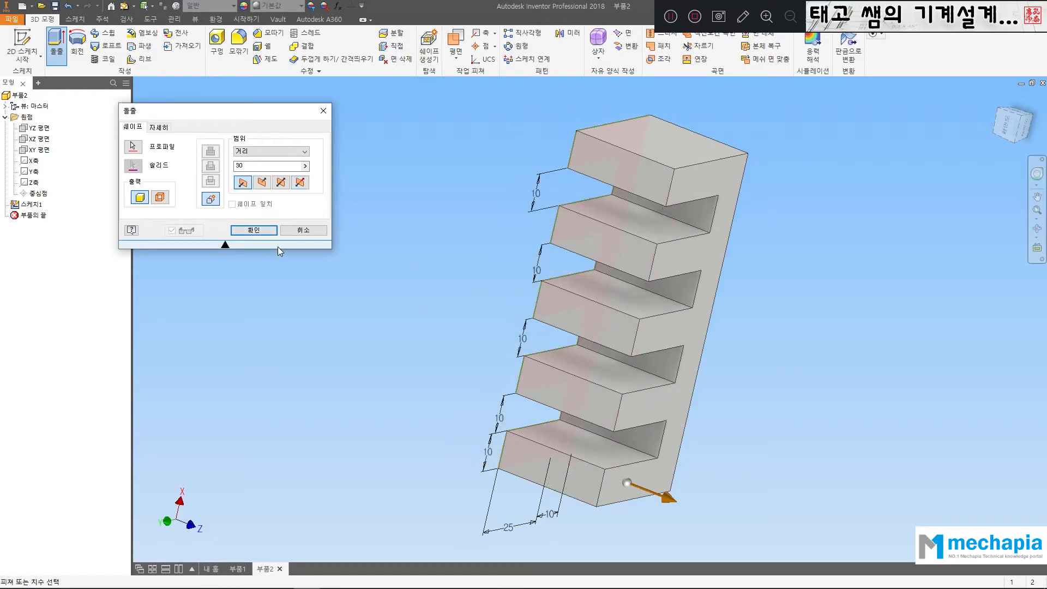
pyautogui.click(246, 232)
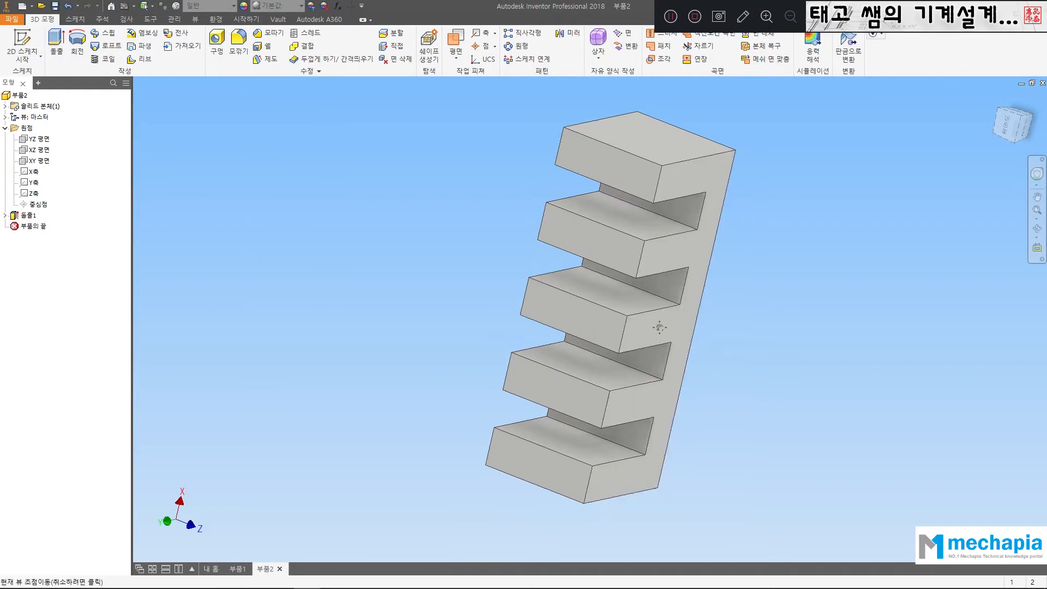
pyautogui.keyDown('shift'); pyautogui.moveTo(661, 327); pyautogui.dragTo(619, 303, button='middle'); pyautogui.keyUp('shift')
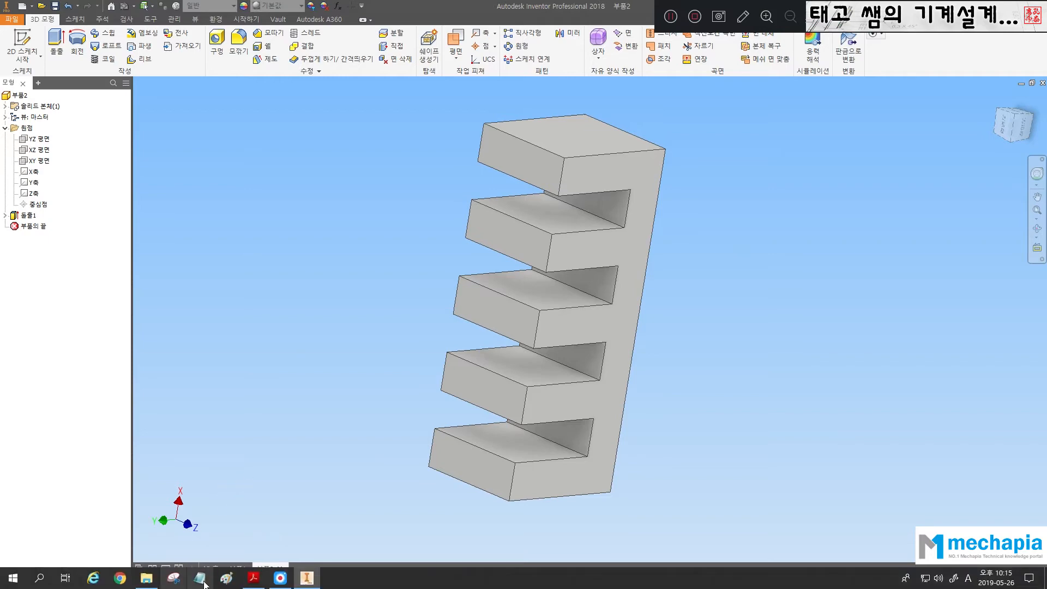
# Step: Switch to Adobe Acrobat Reader, review the guide's Extrude extent options 거리 and 다음면까지, and return to Inventor
pyautogui.click(253, 581)
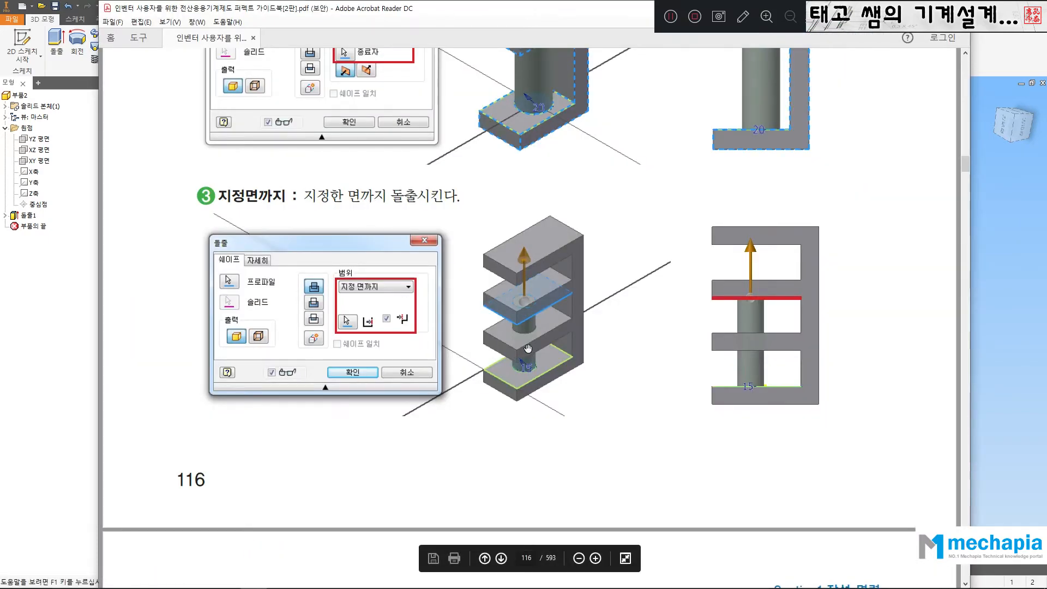
pyautogui.scroll(6, 526, 344)
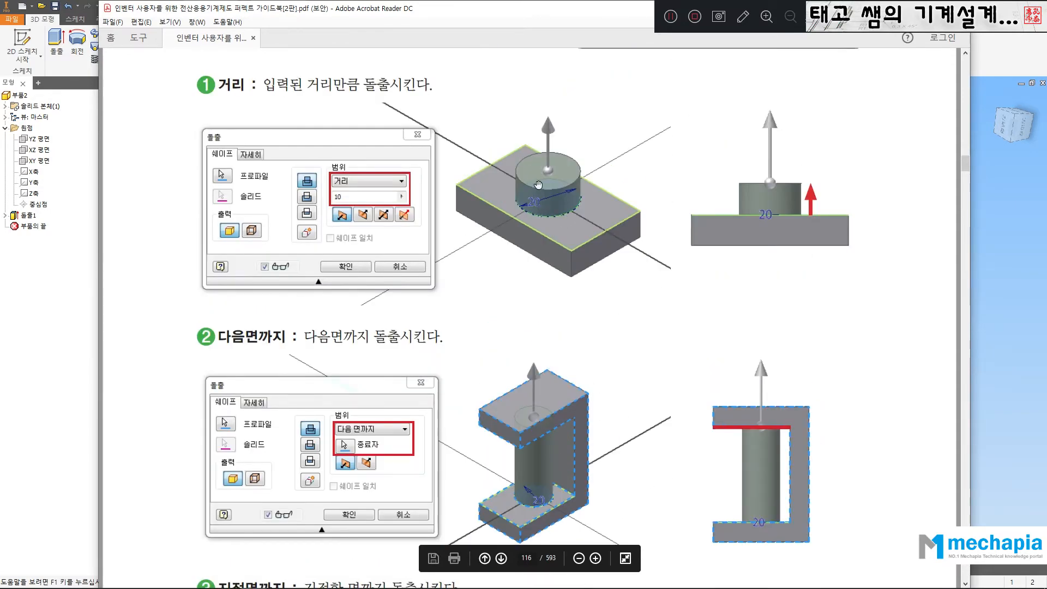
pyautogui.click(998, 259)
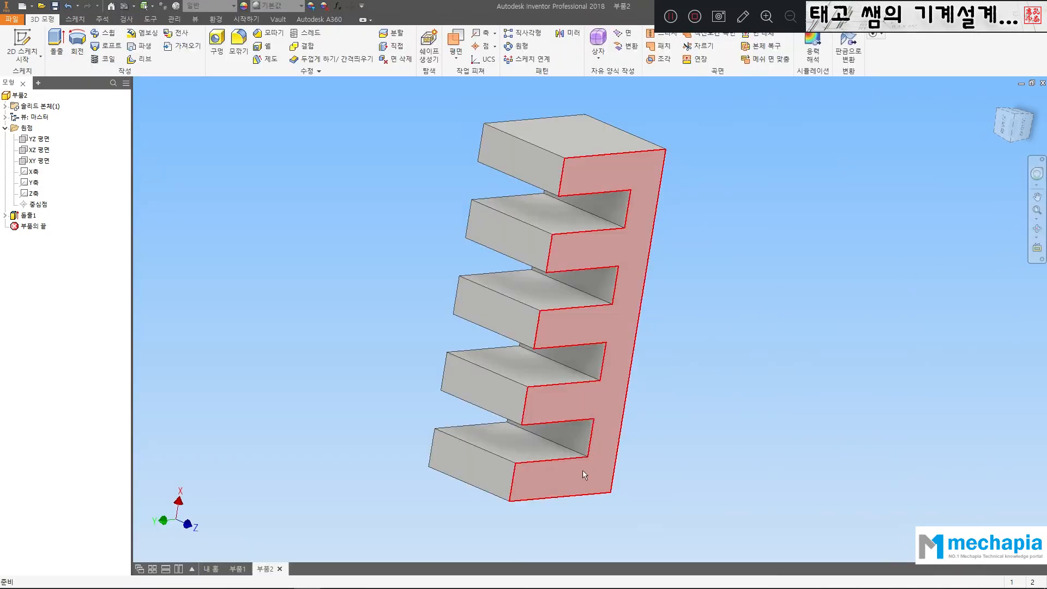
# Step: Show the new-sketch commands offered for the comb's flat outer end face and dismiss them without choosing any
pyautogui.moveTo(651, 309); pyautogui.dragTo(707, 290, button='middle')
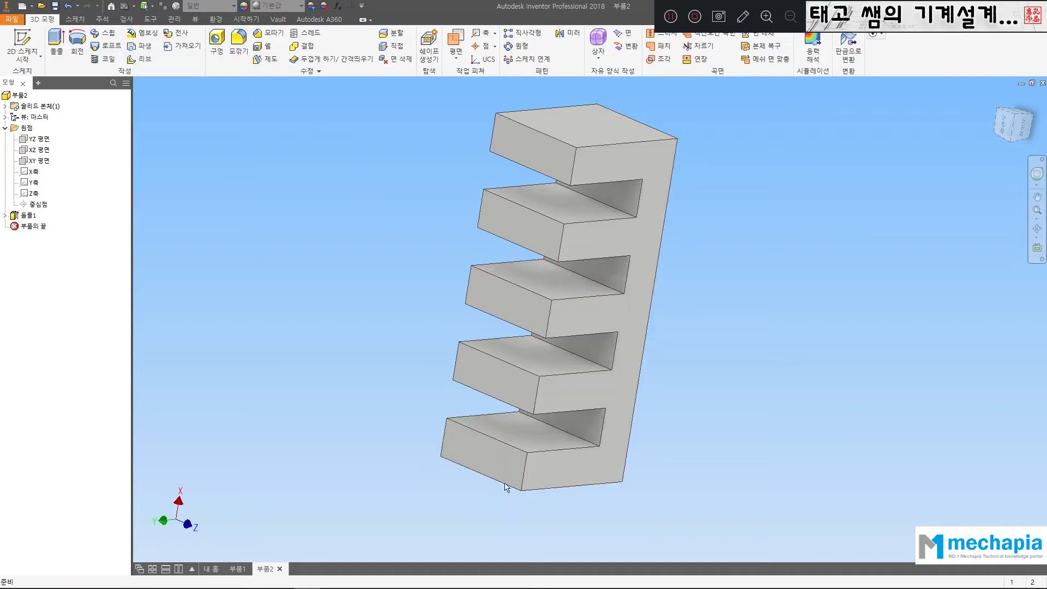
pyautogui.press('F4')
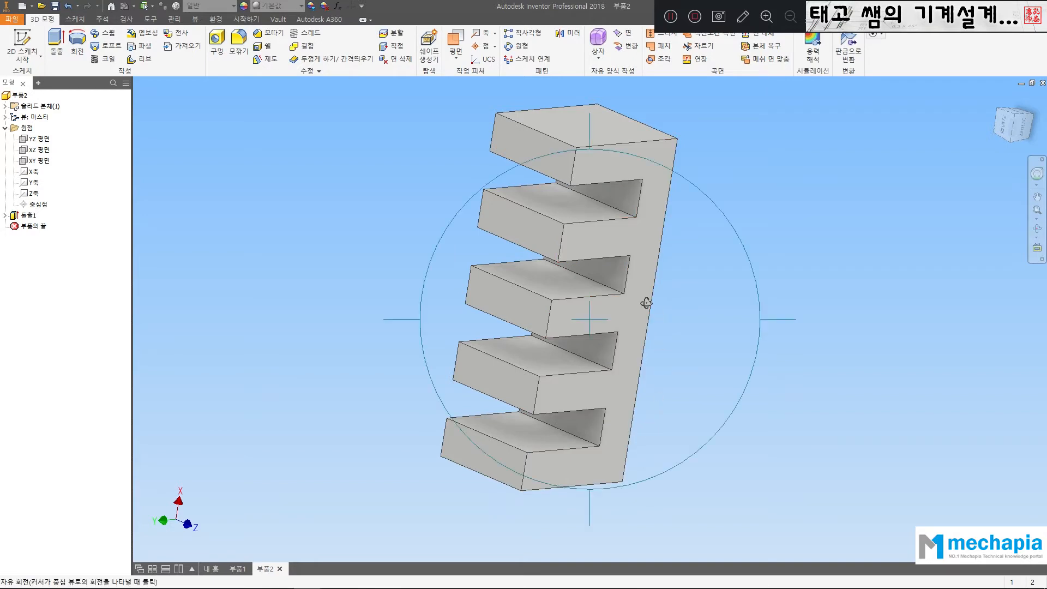
pyautogui.moveTo(645, 300); pyautogui.dragTo(586, 195)
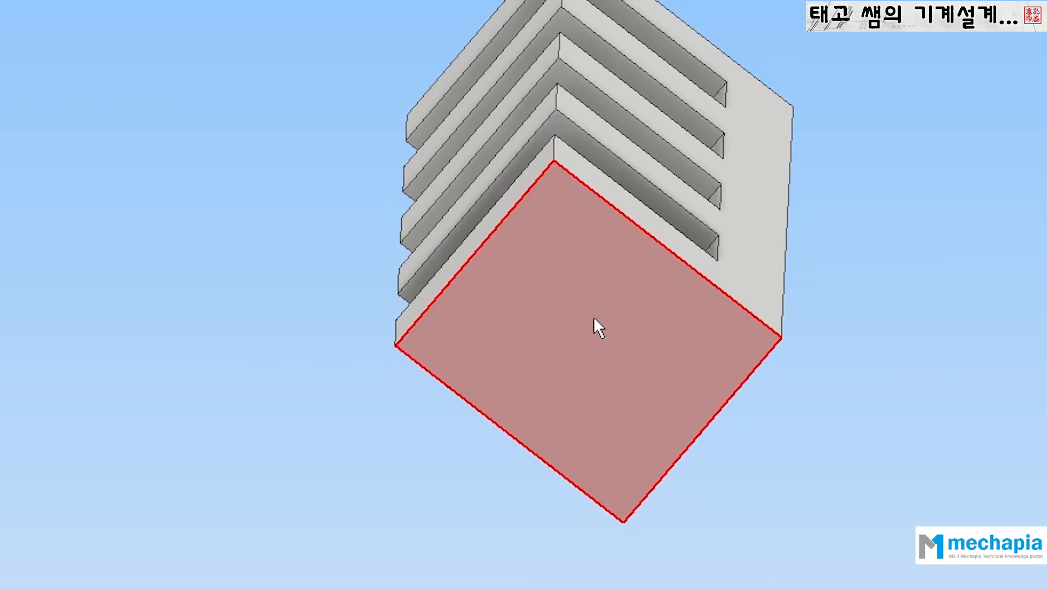
pyautogui.click(594, 320)
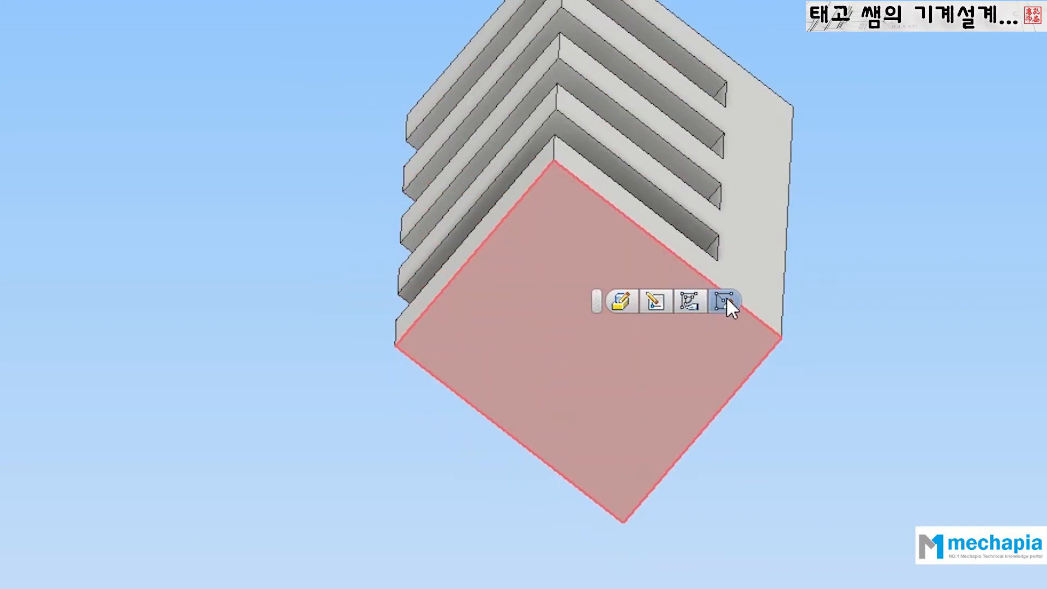
pyautogui.click(555, 311)
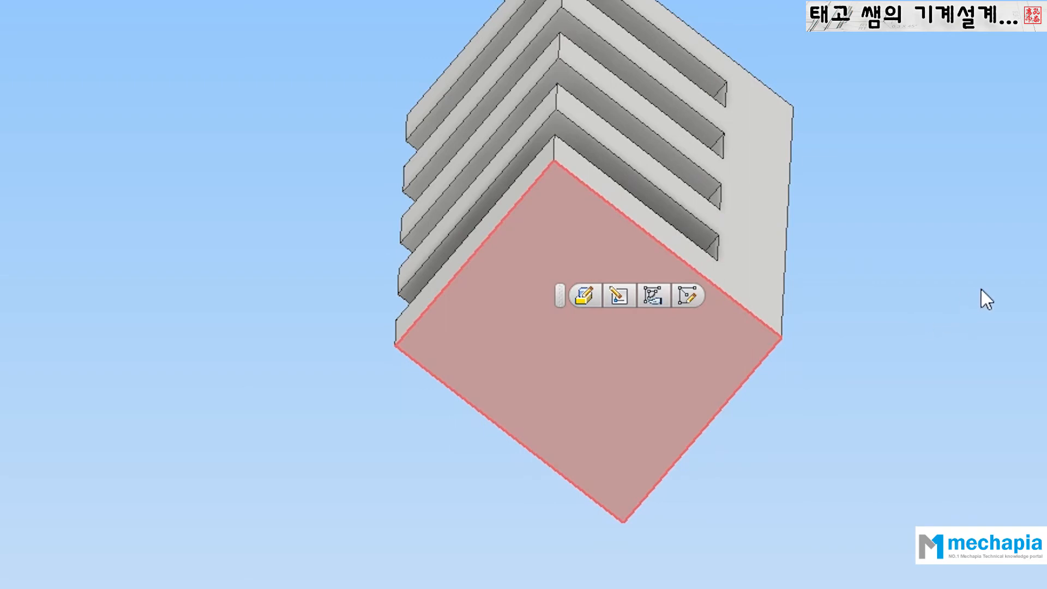
pyautogui.click(981, 290)
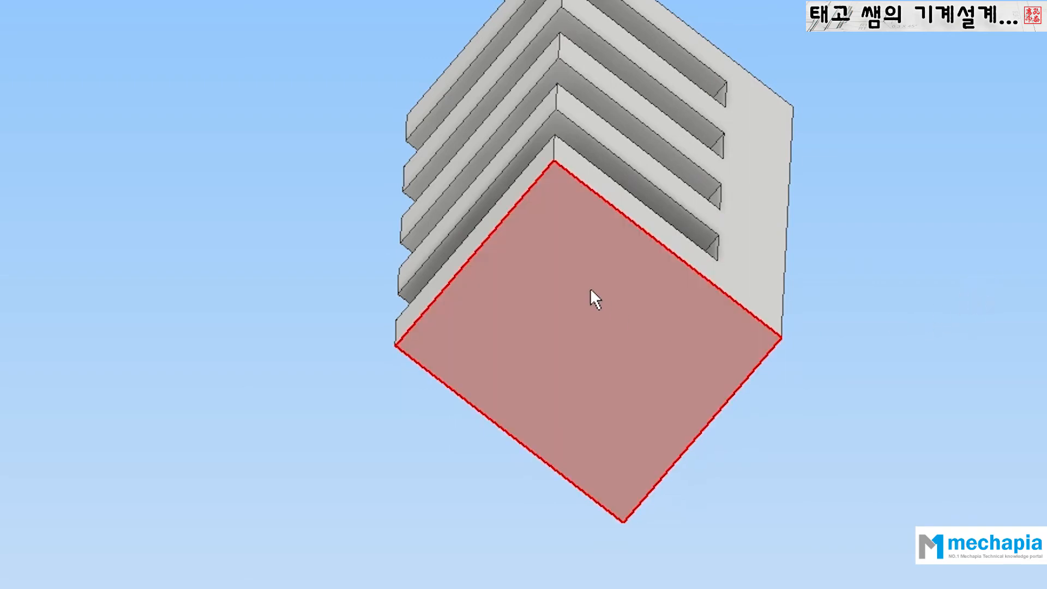
pyautogui.rightClick(575, 281)
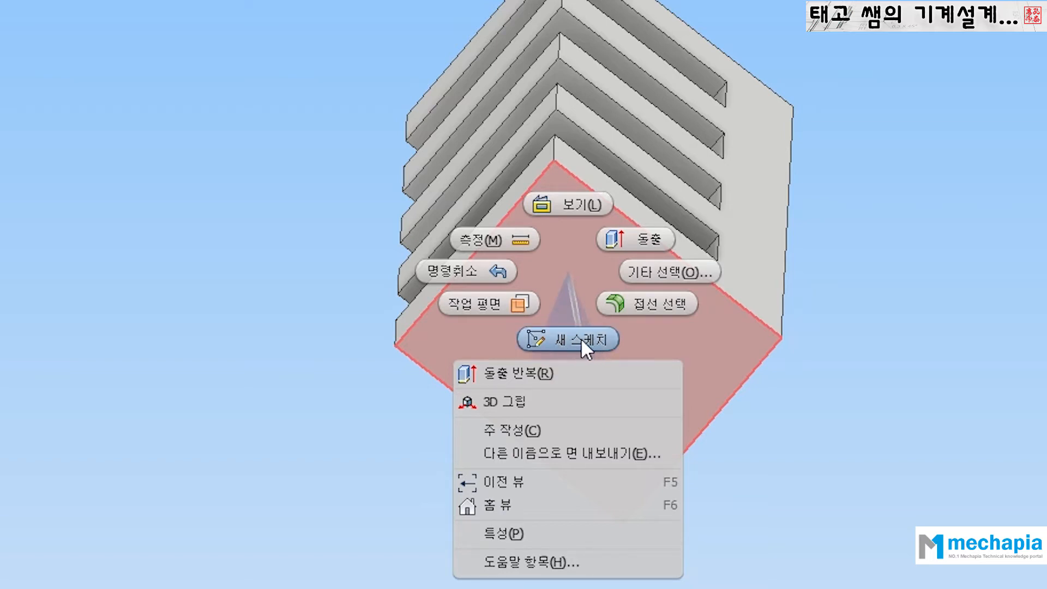
pyautogui.click(939, 402)
# Step: Start a new sketch on the comb's flat outer end face and draw a circle slightly off the face's centre
pyautogui.click(588, 325)
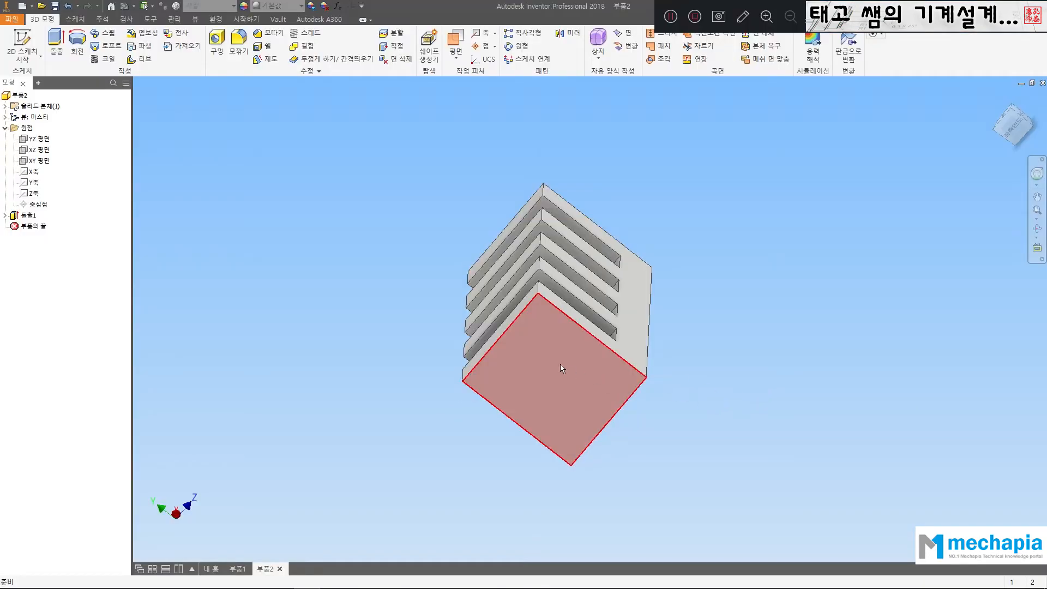
pyautogui.click(721, 309)
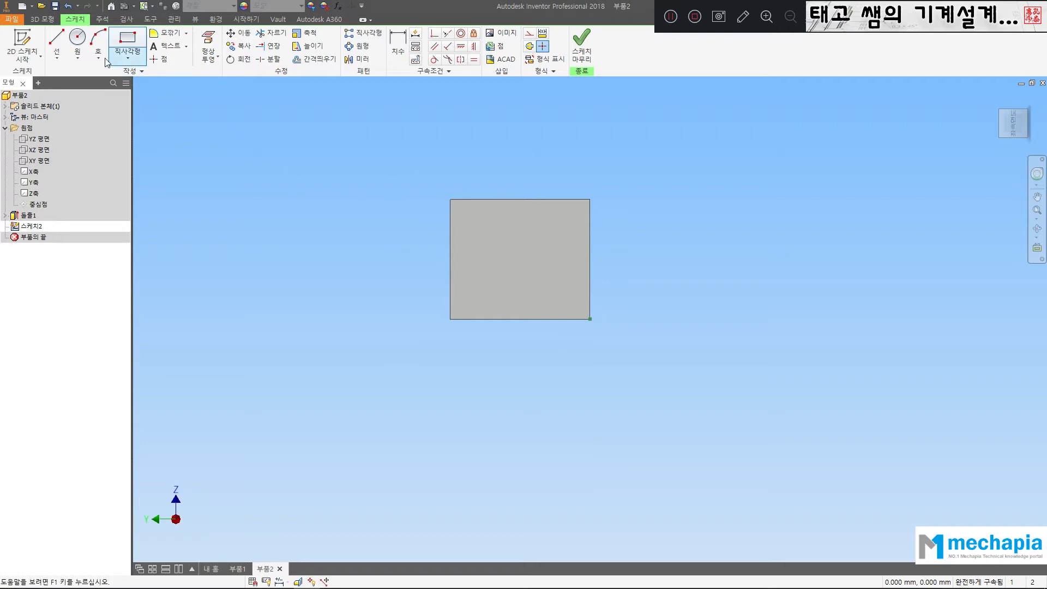
pyautogui.click(78, 36)
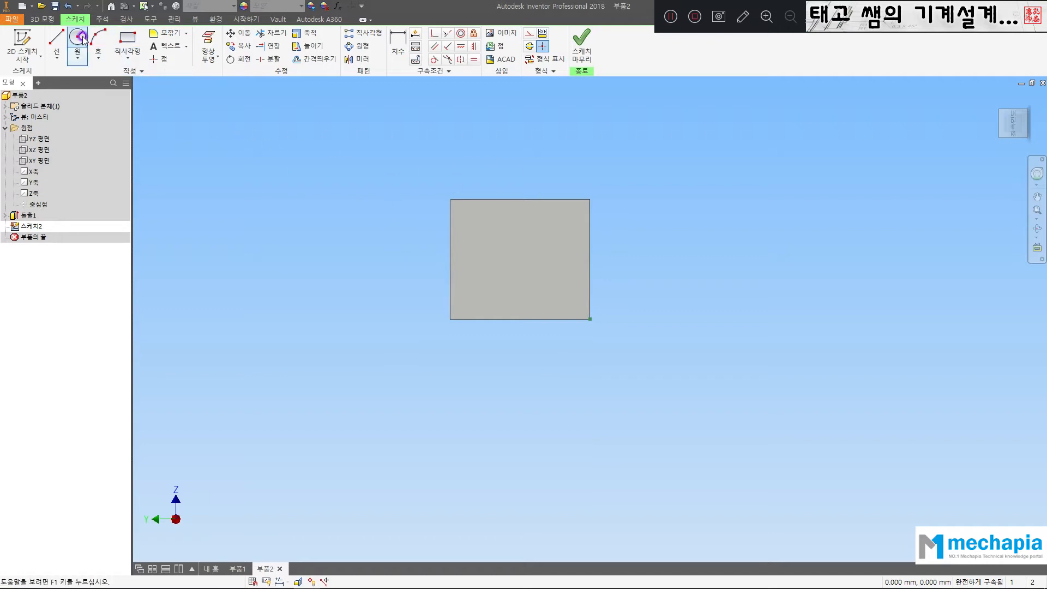
pyautogui.click(497, 256)
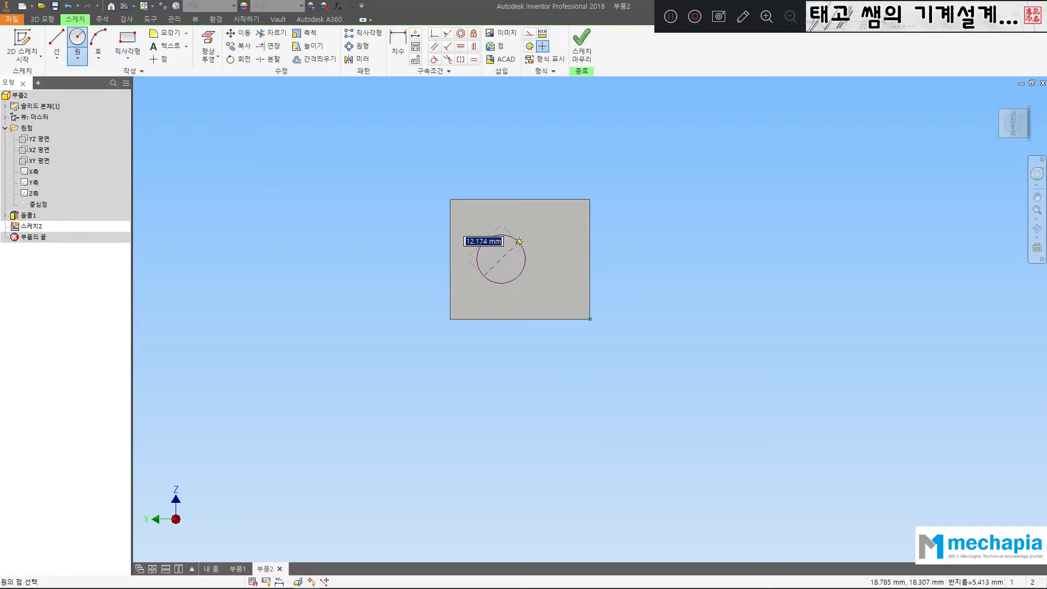
pyautogui.click(521, 240)
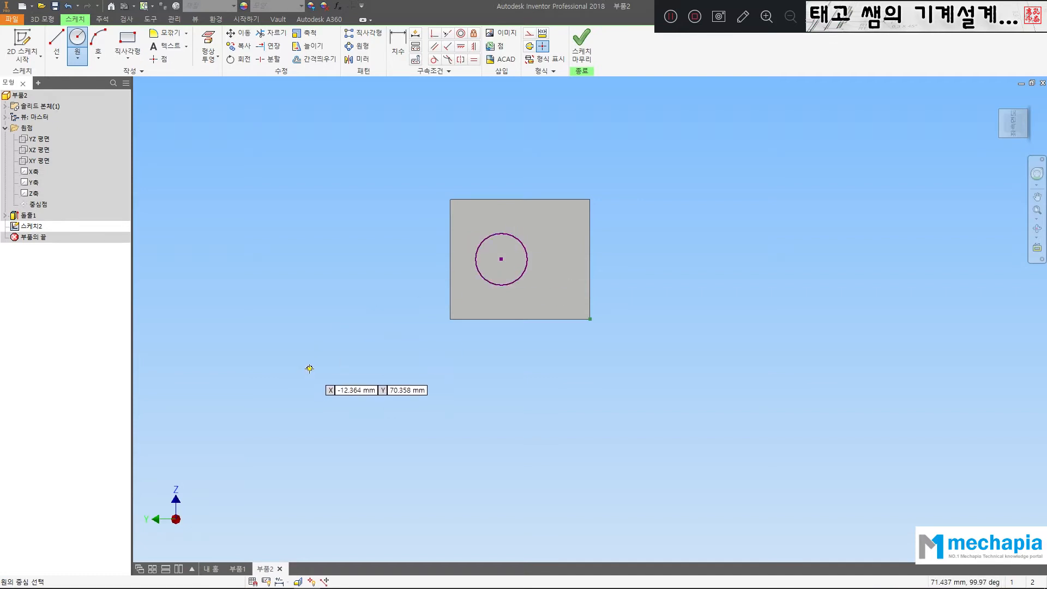
# Step: Dimension the sketched circle on the comb's end face with a diameter of 15 mm
pyautogui.click(400, 43)
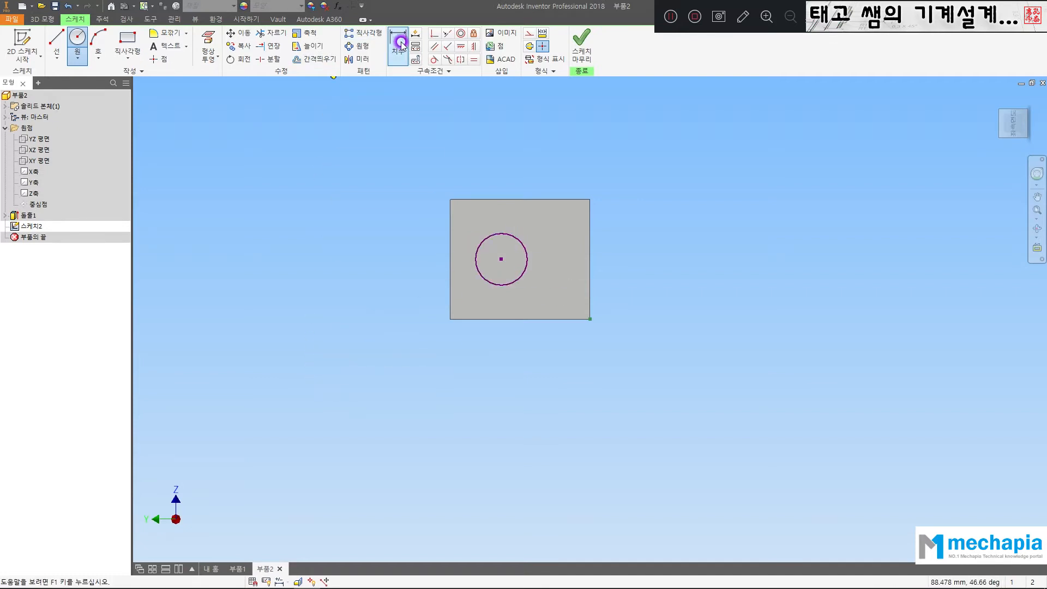
pyautogui.click(479, 275)
pyautogui.click(433, 286)
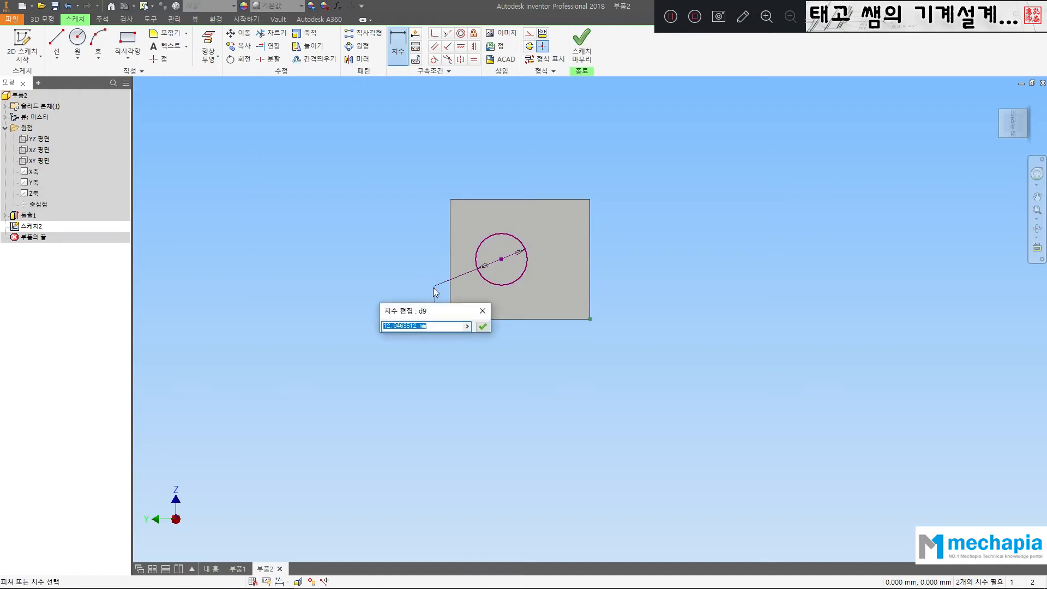
pyautogui.write('15')
pyautogui.press('Return')
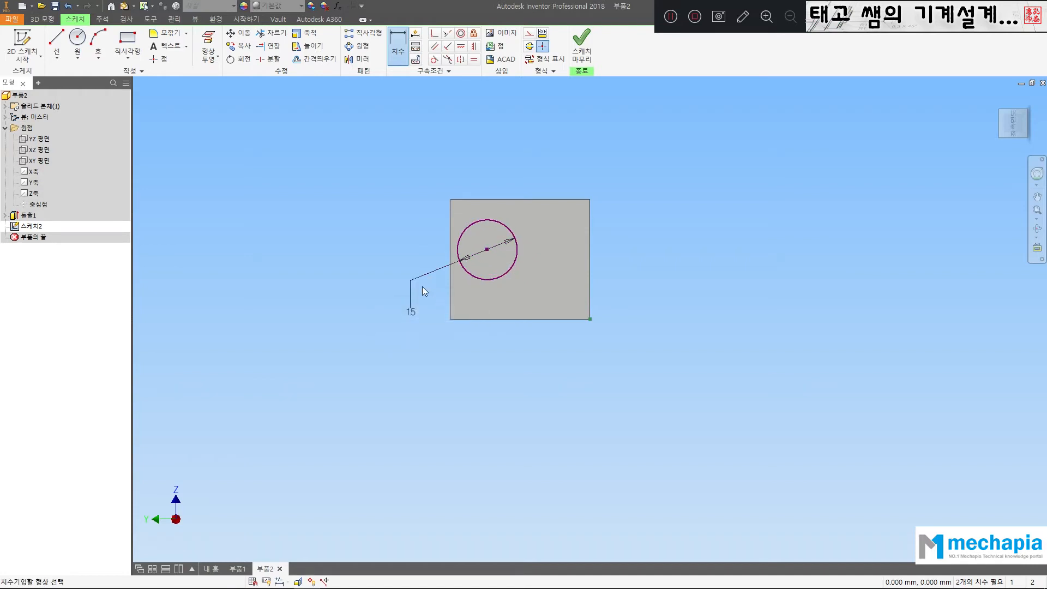
# Step: Dimension the circle's centre 10 mm from the end face's vertical edge on the side where the comb's slots open
pyautogui.click(401, 53)
pyautogui.scroll(2, 478, 284)
pyautogui.scroll(-5, 474, 269)
pyautogui.moveTo(475, 227); pyautogui.dragTo(458, 270, button='middle')
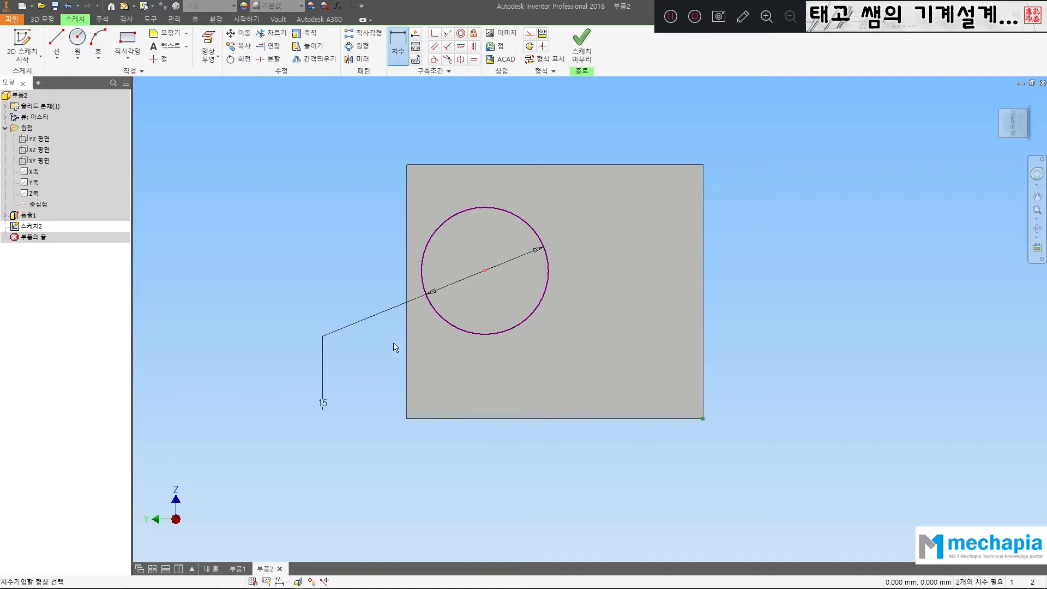
pyautogui.click(406, 217)
pyautogui.click(363, 250)
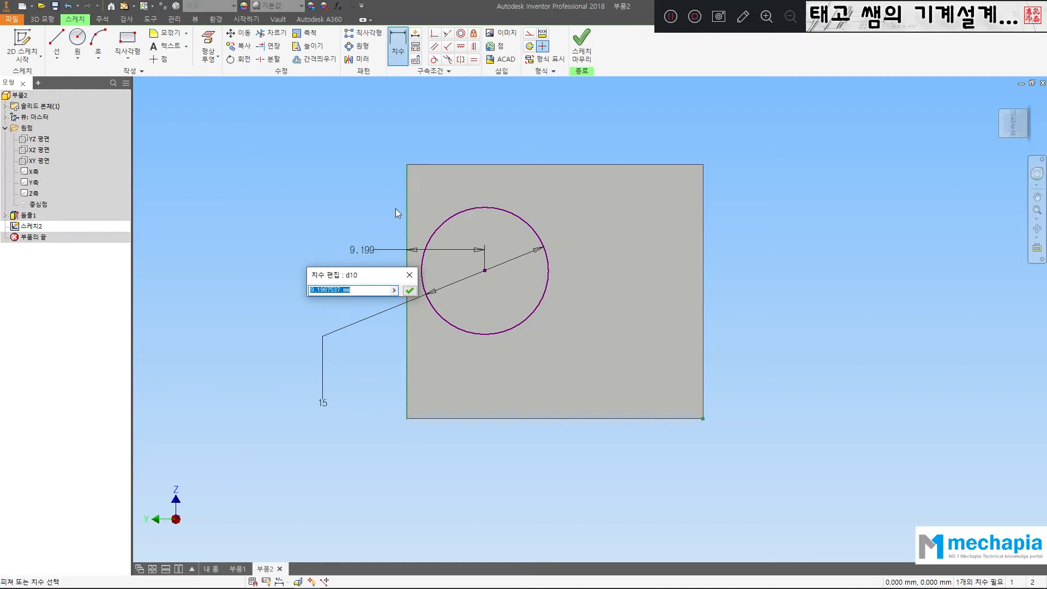
pyautogui.moveTo(362, 273); pyautogui.dragTo(337, 265)
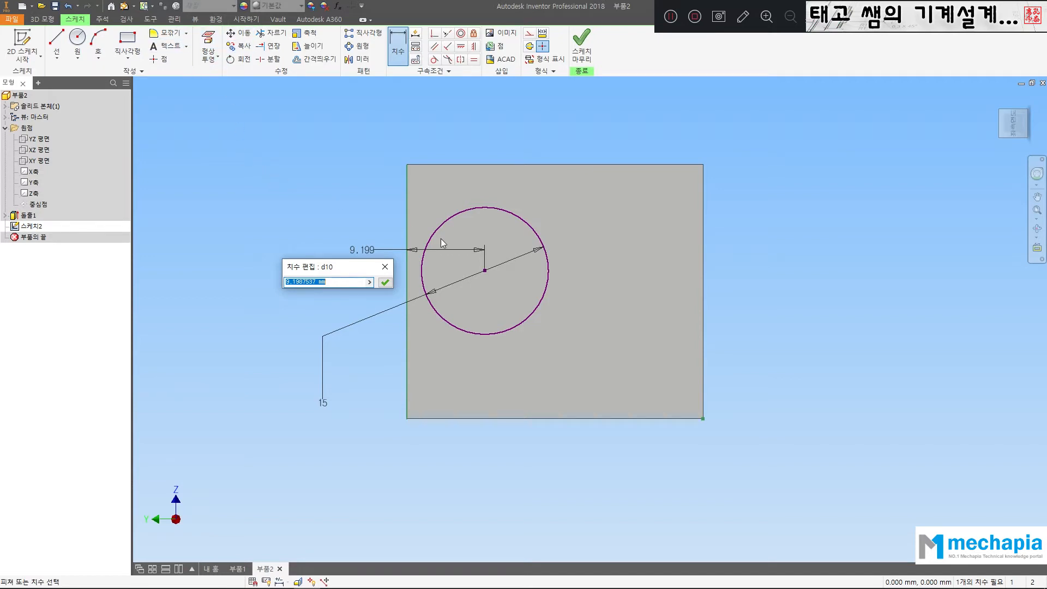
pyautogui.keyDown('shift'); pyautogui.moveTo(532, 297); pyautogui.dragTo(574, 316, button='middle'); pyautogui.keyUp('shift')
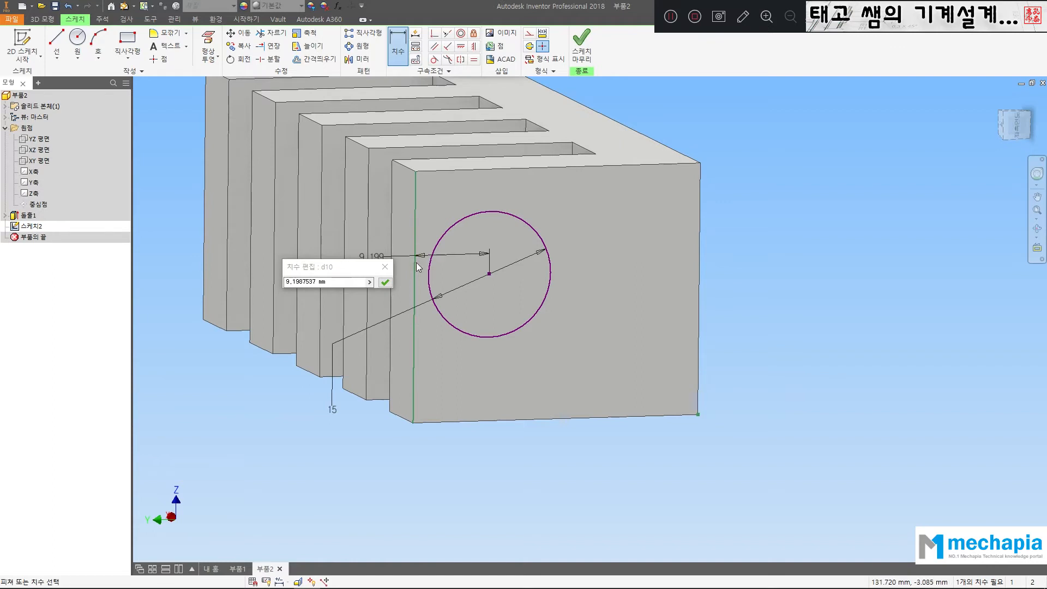
pyautogui.moveTo(349, 267); pyautogui.dragTo(366, 290)
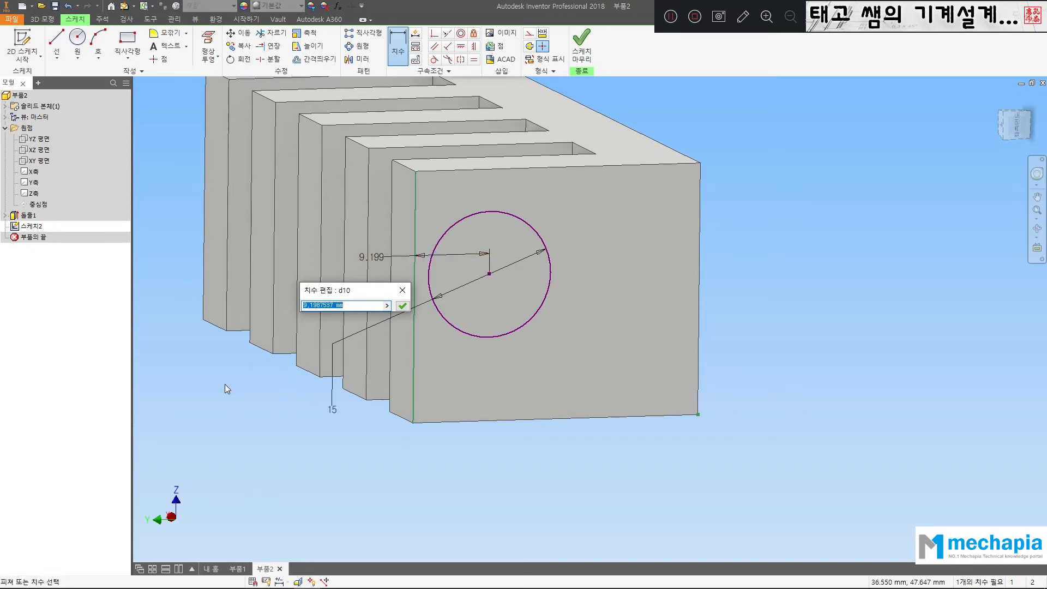
pyautogui.write('10')
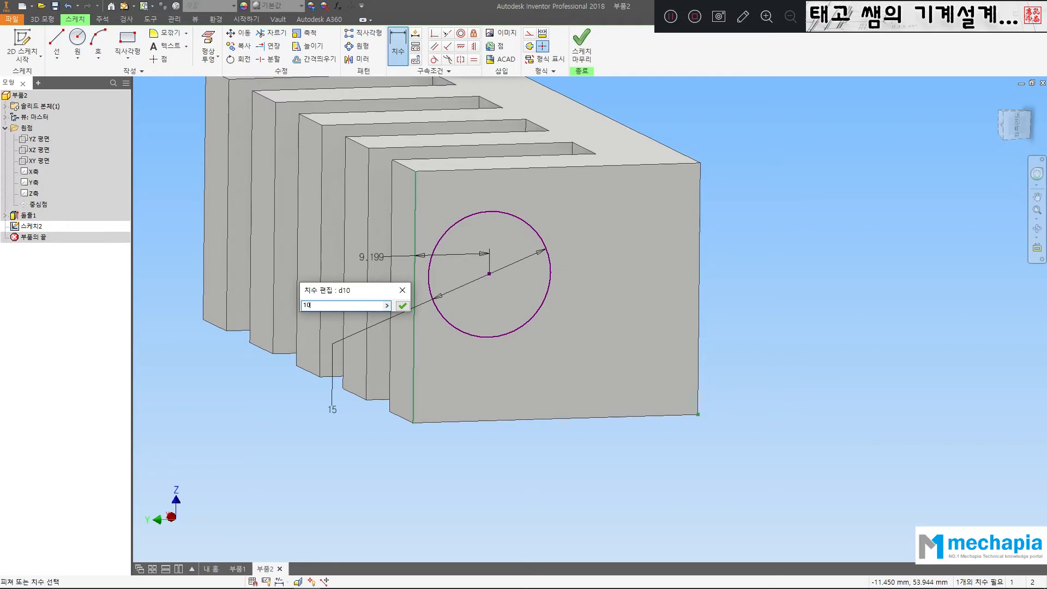
pyautogui.press('Return')
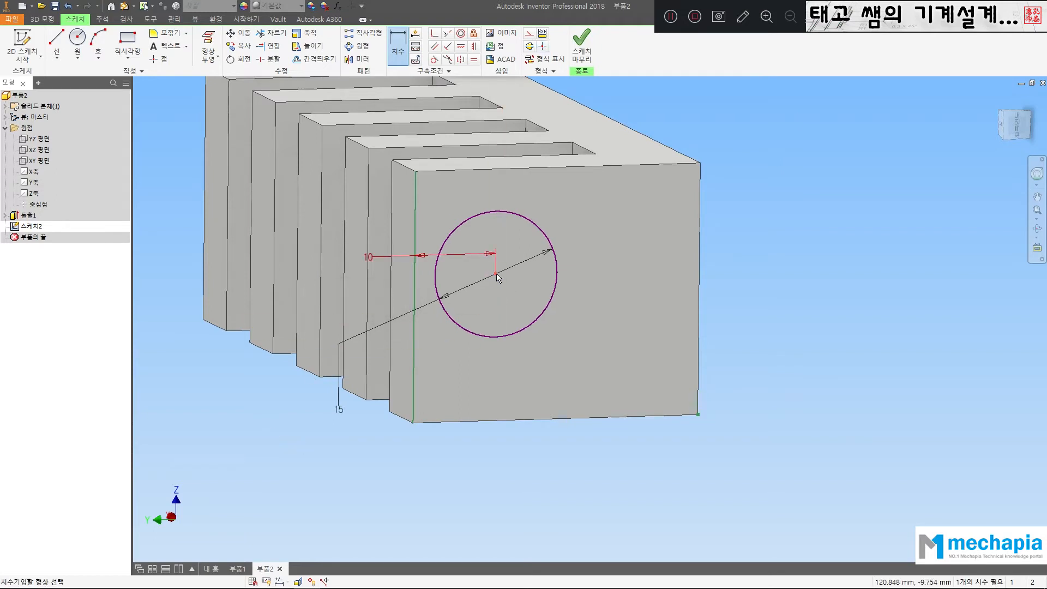
# Step: Dimension the circle's centre 10 mm below the upper horizontal edge of the end face
pyautogui.click(497, 275)
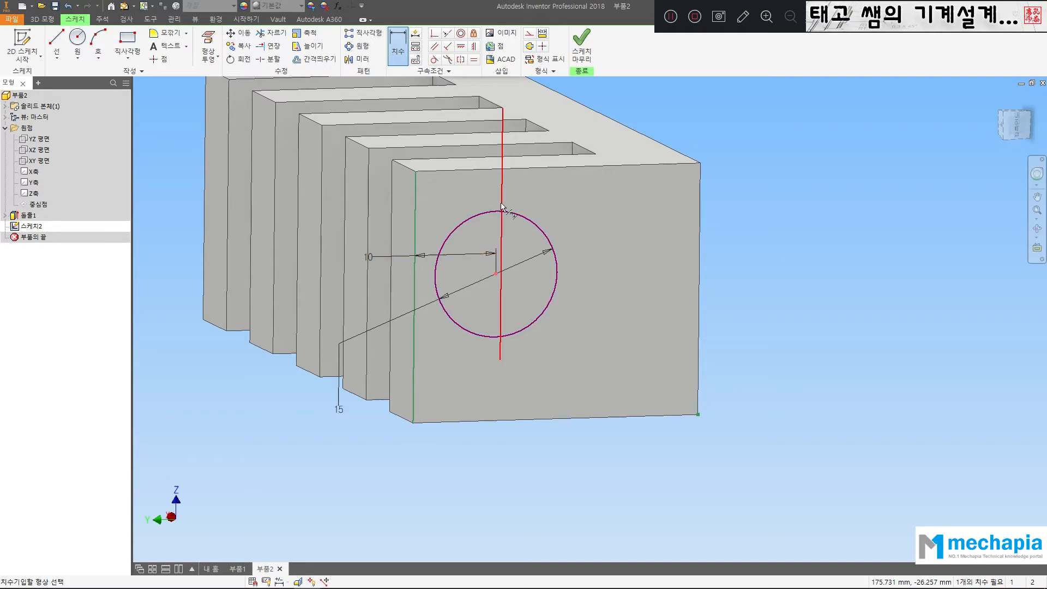
pyautogui.click(485, 170)
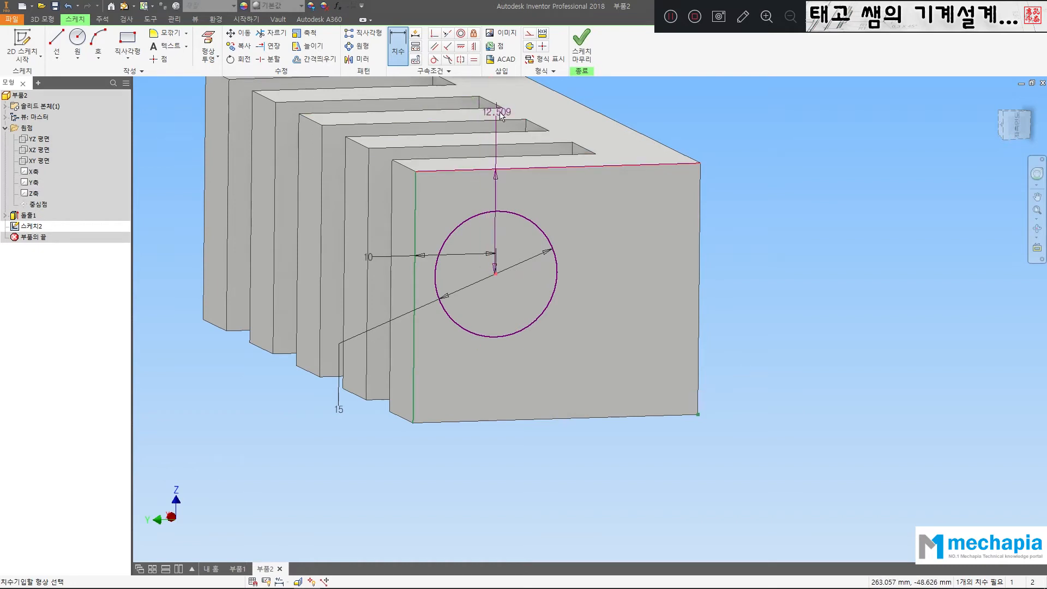
pyautogui.press('F4')
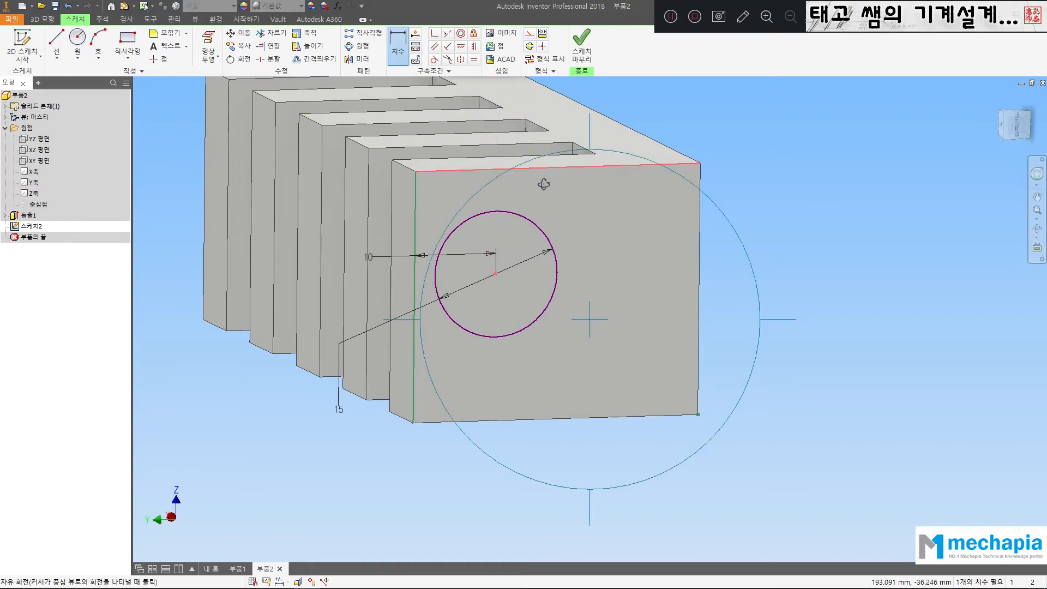
pyautogui.moveTo(539, 193); pyautogui.dragTo(543, 218)
pyautogui.keyDown('shift'); pyautogui.moveTo(544, 203); pyautogui.dragTo(522, 176, button='middle'); pyautogui.keyUp('shift')
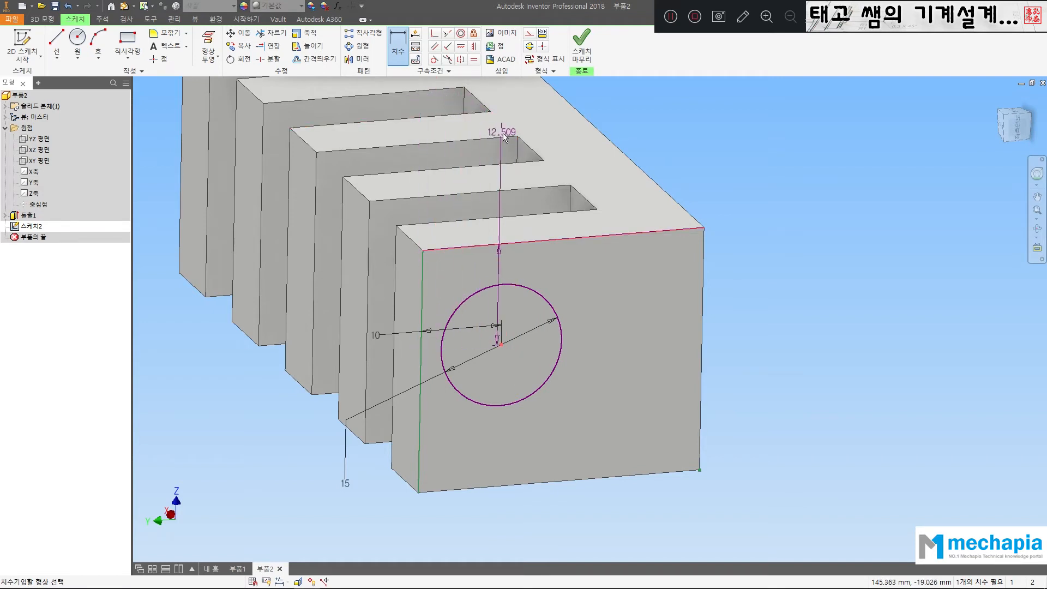
pyautogui.click(1017, 131)
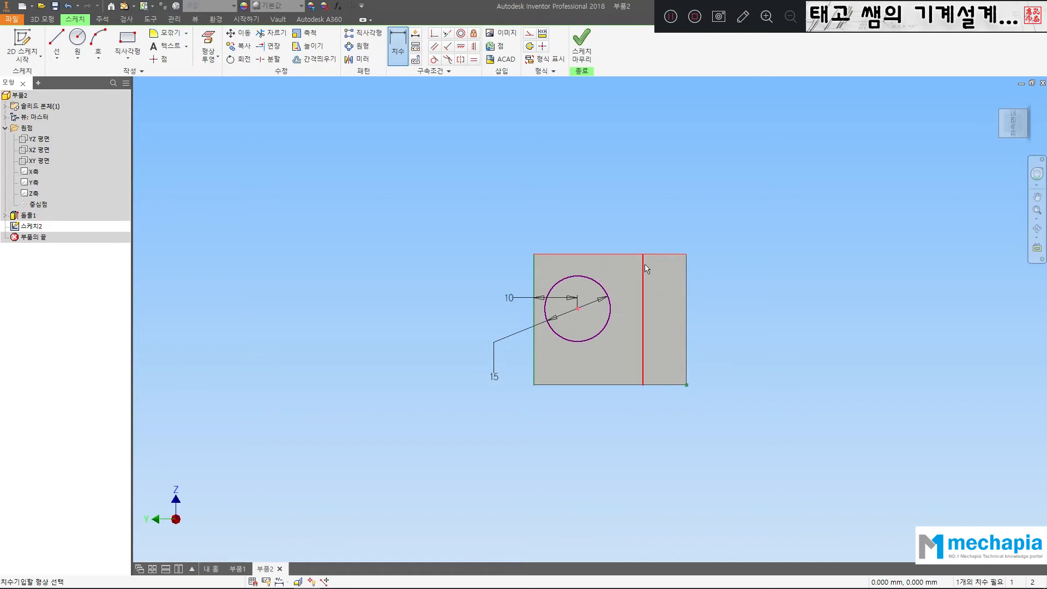
pyautogui.scroll(3, 637, 277)
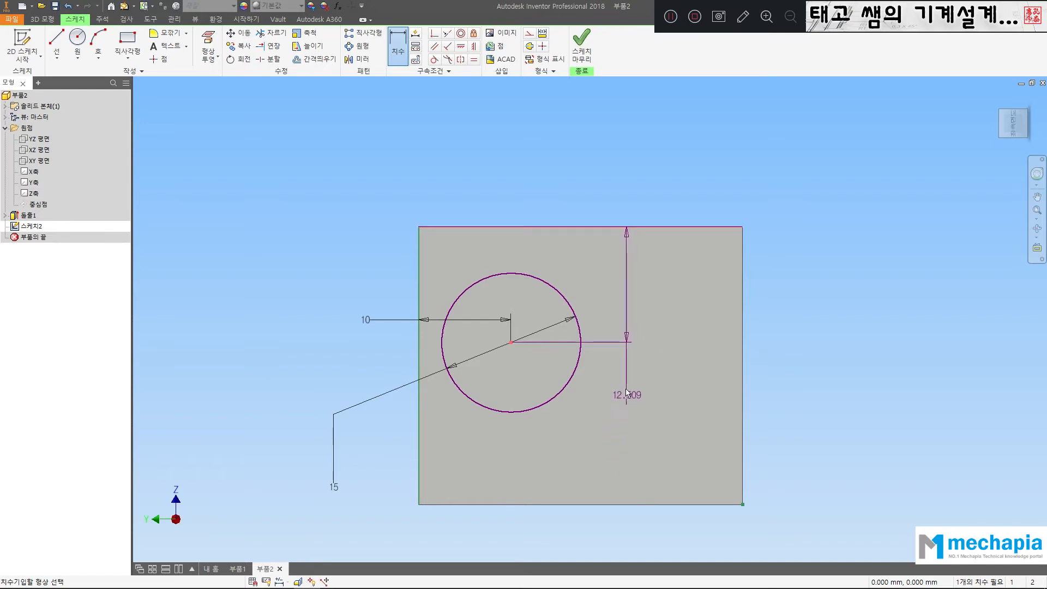
pyautogui.click(595, 187)
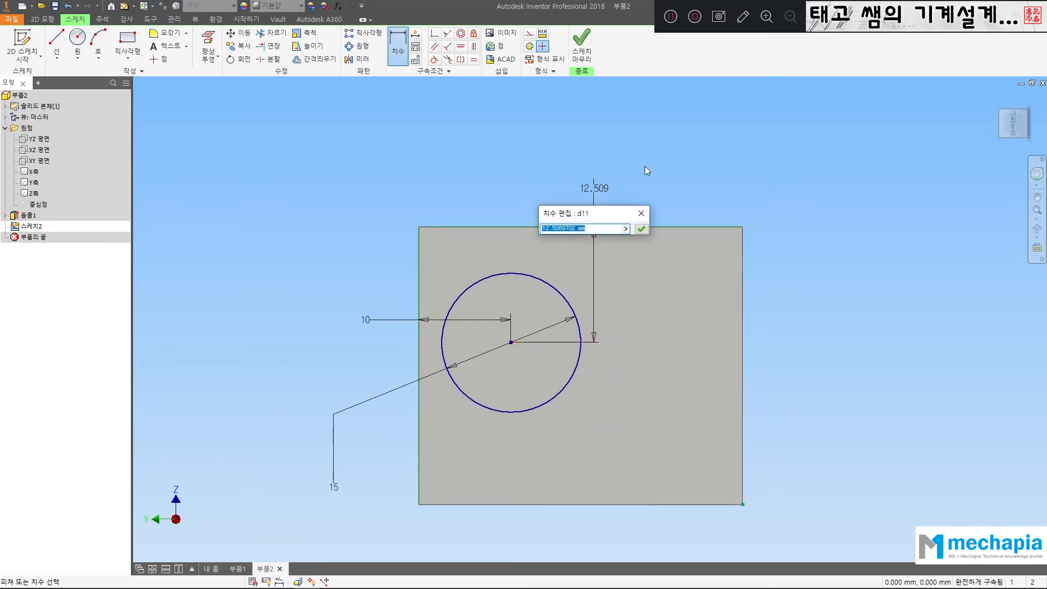
pyautogui.write('10')
pyautogui.press('Return')
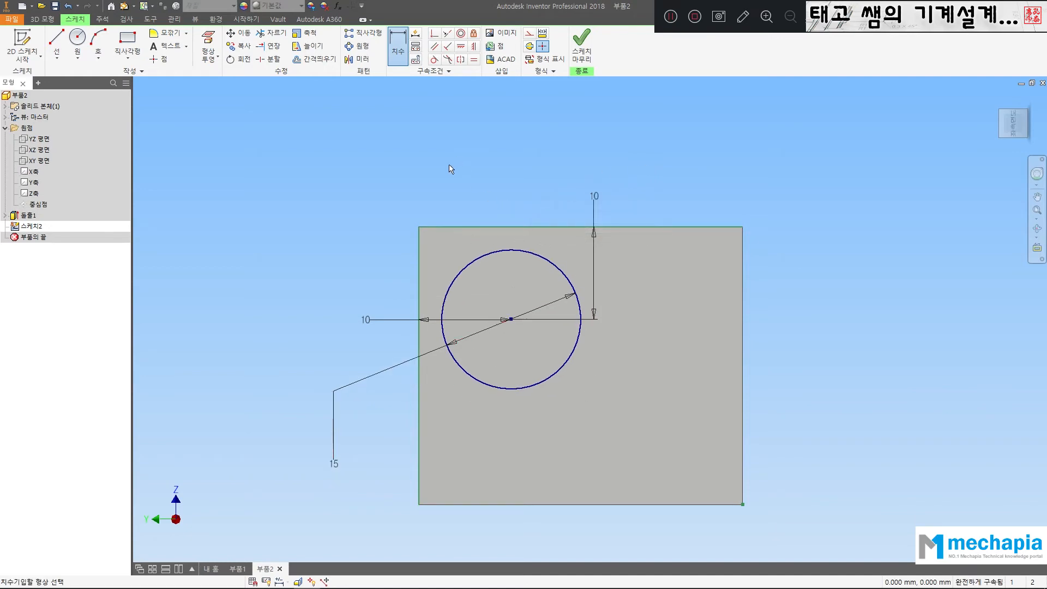
# Step: Finish the circle sketch on the comb's end face and return to 3D modelling
pyautogui.press('F4')
pyautogui.moveTo(510, 228)
pyautogui.mouseDown()
pyautogui.moveTo(650, 311)
pyautogui.moveTo(613, 222)
pyautogui.mouseUp()
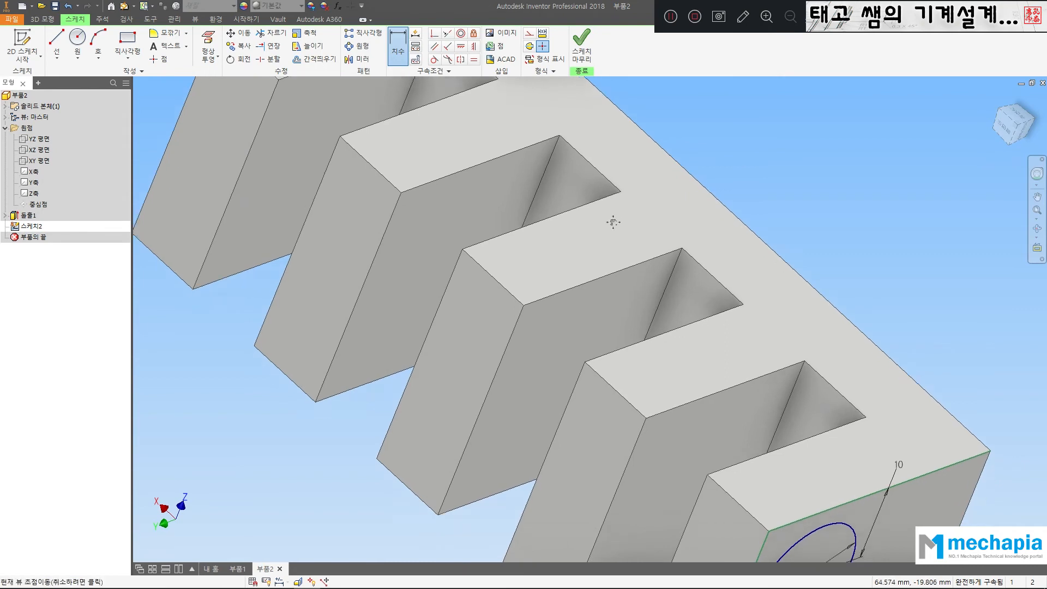
pyautogui.scroll(-4, 588, 191)
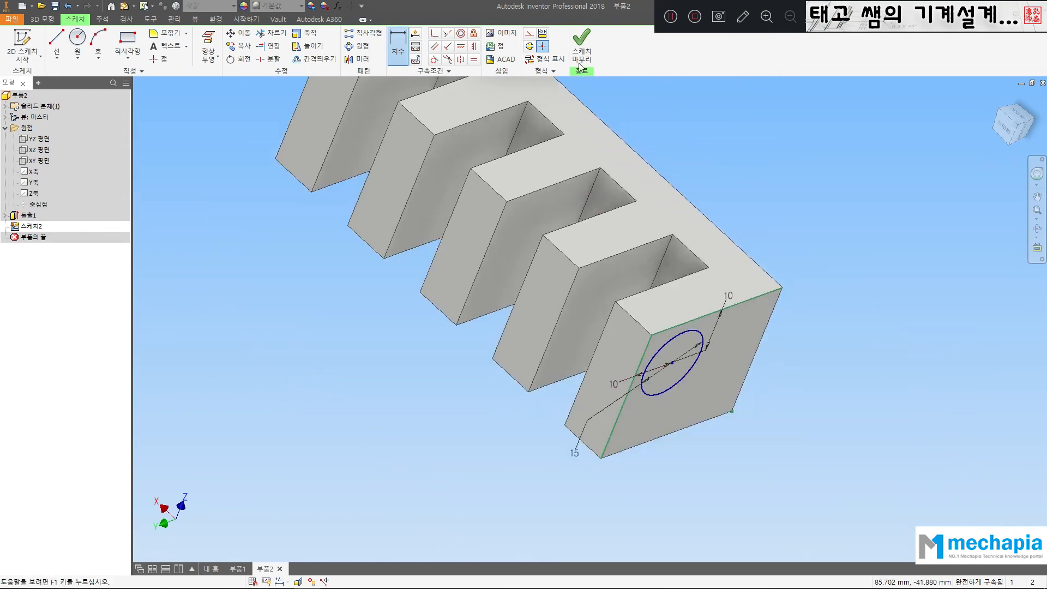
pyautogui.click(580, 60)
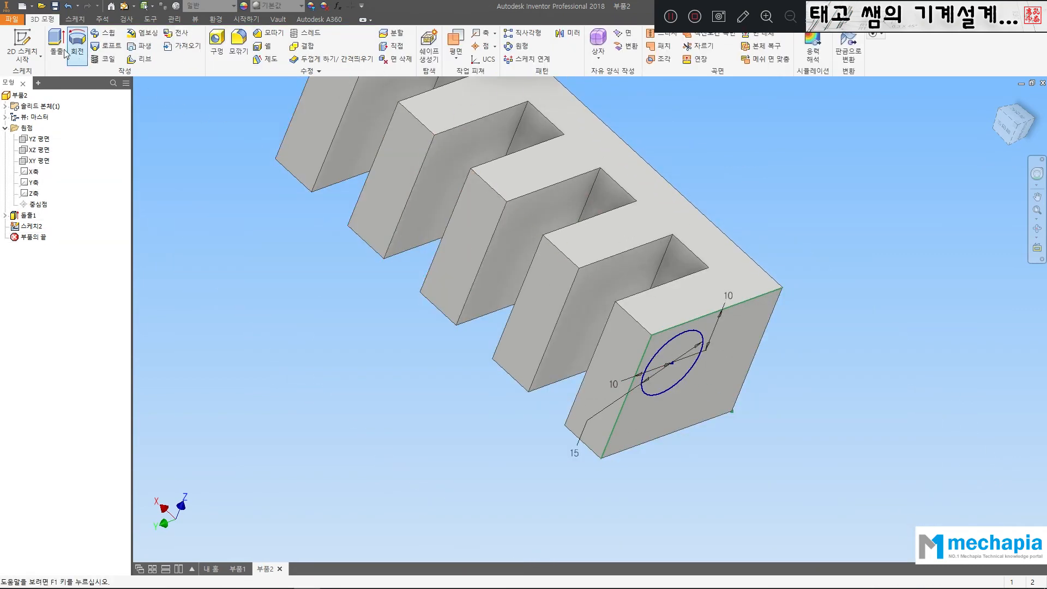
# Step: Start an Extrude with the 15 mm circle as its profile, keeping the distance extent (거리) at 30 mm
pyautogui.click(58, 48)
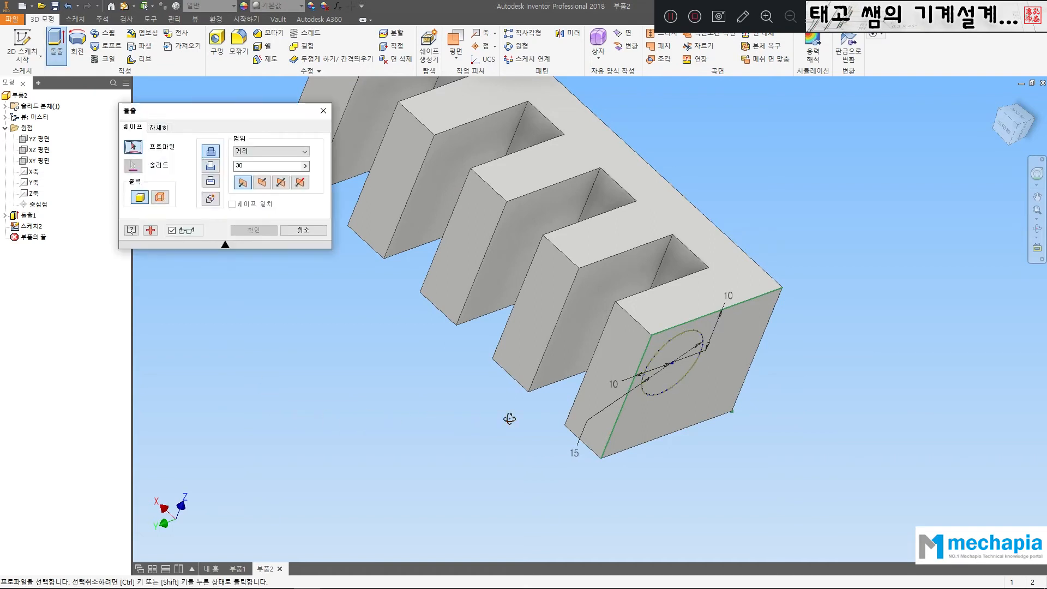
pyautogui.keyDown('shift'); pyautogui.moveTo(509, 419); pyautogui.dragTo(498, 318, button='middle'); pyautogui.keyUp('shift')
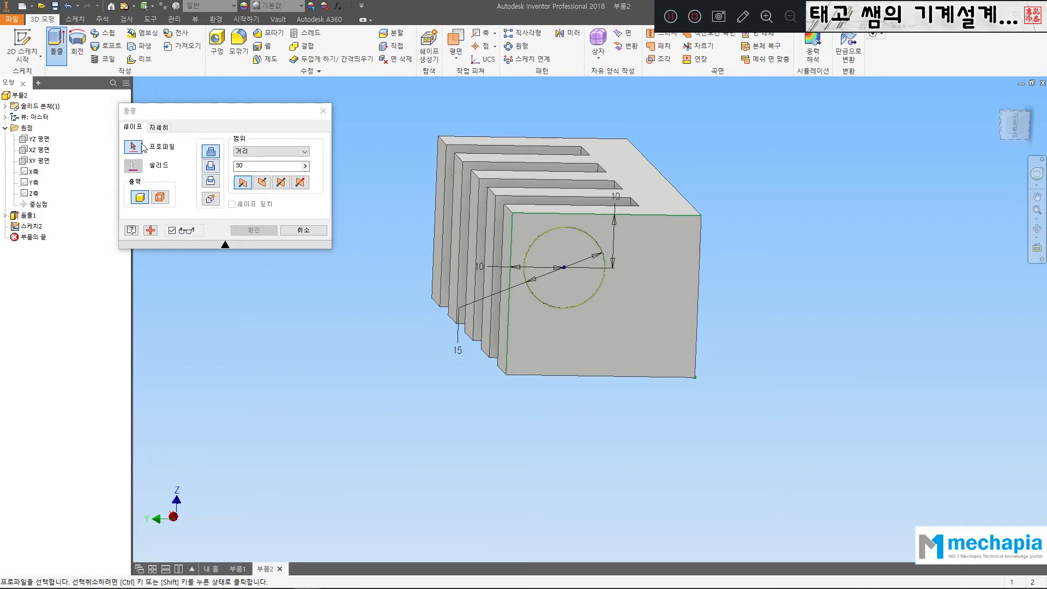
pyautogui.moveTo(206, 115); pyautogui.dragTo(296, 179)
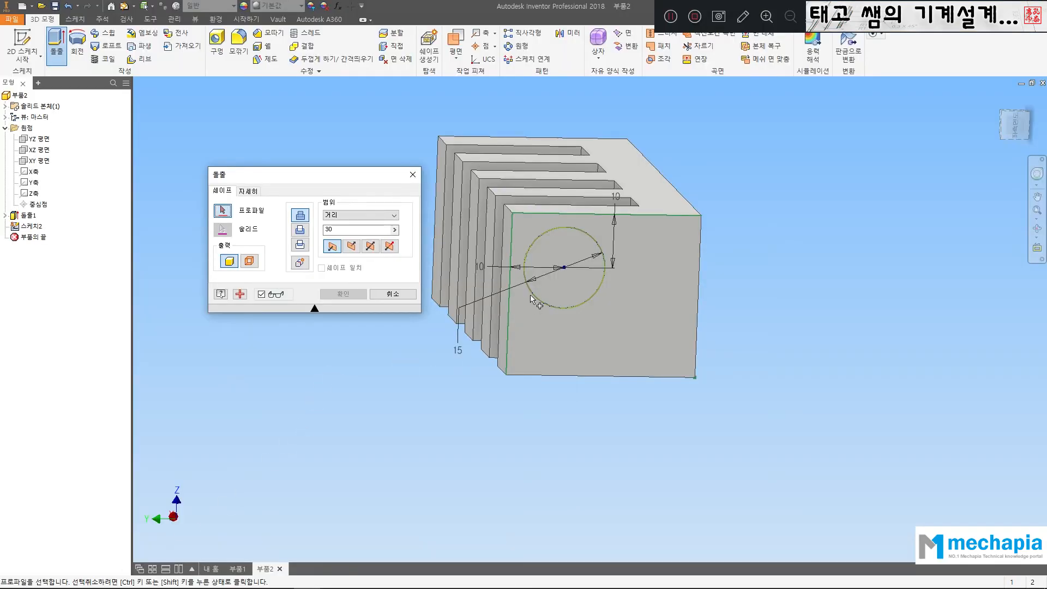
pyautogui.click(555, 243)
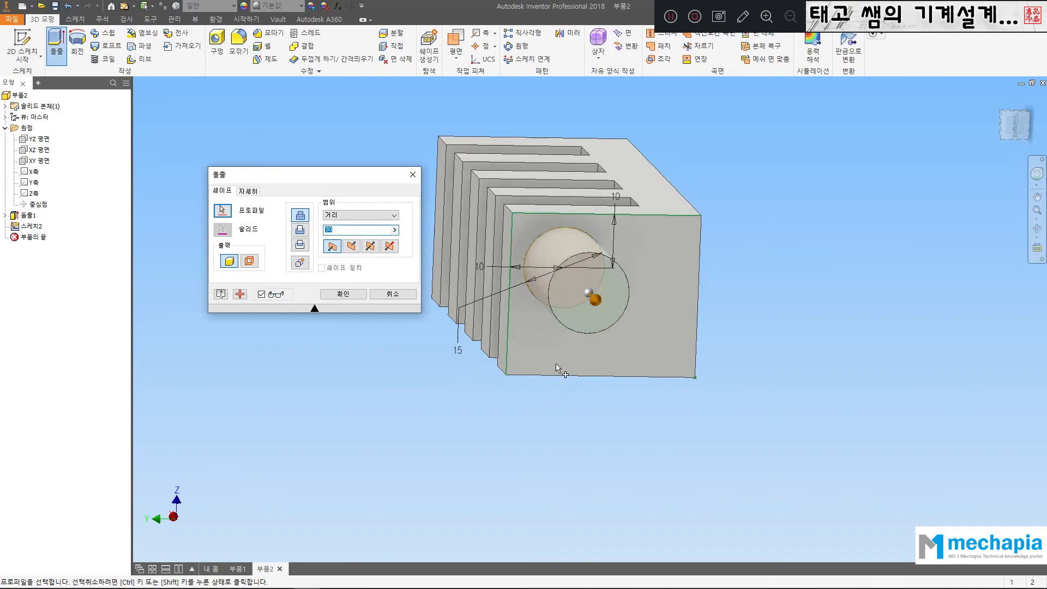
pyautogui.click(555, 270)
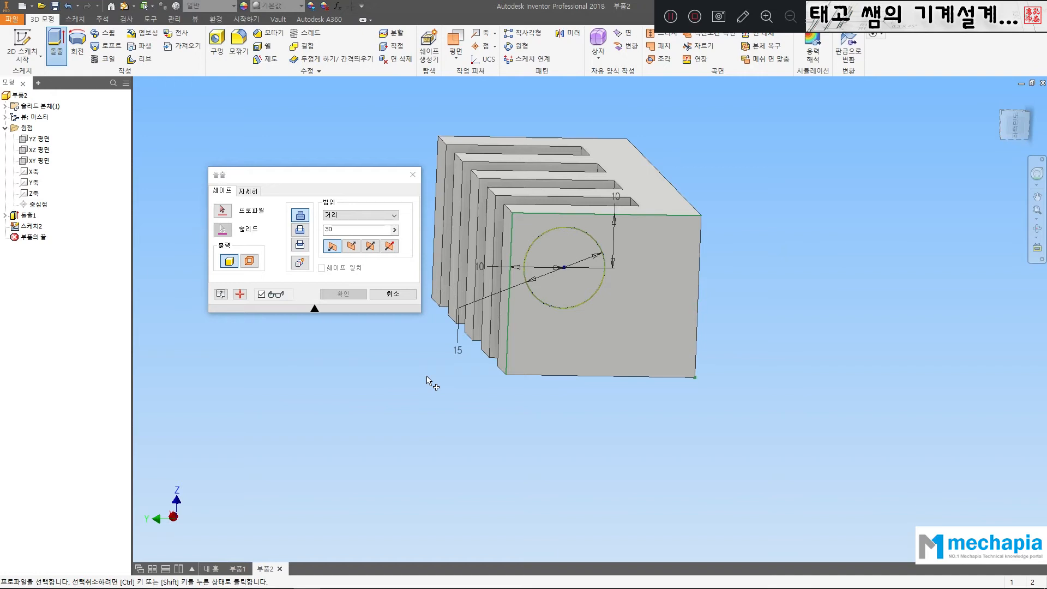
pyautogui.click(563, 257)
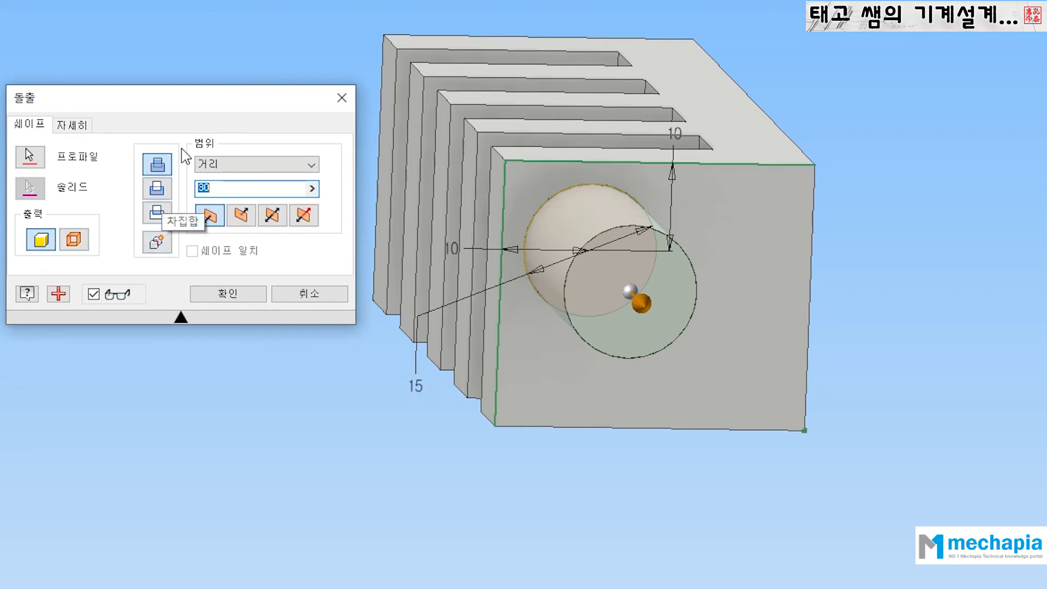
# Step: Preview the 30 mm circle extrusion as a cut (차집합) through the comb's uprights, and set the operation back to Join
pyautogui.keyDown('shift'); pyautogui.moveTo(616, 185); pyautogui.dragTo(622, 163, button='middle'); pyautogui.keyUp('shift')
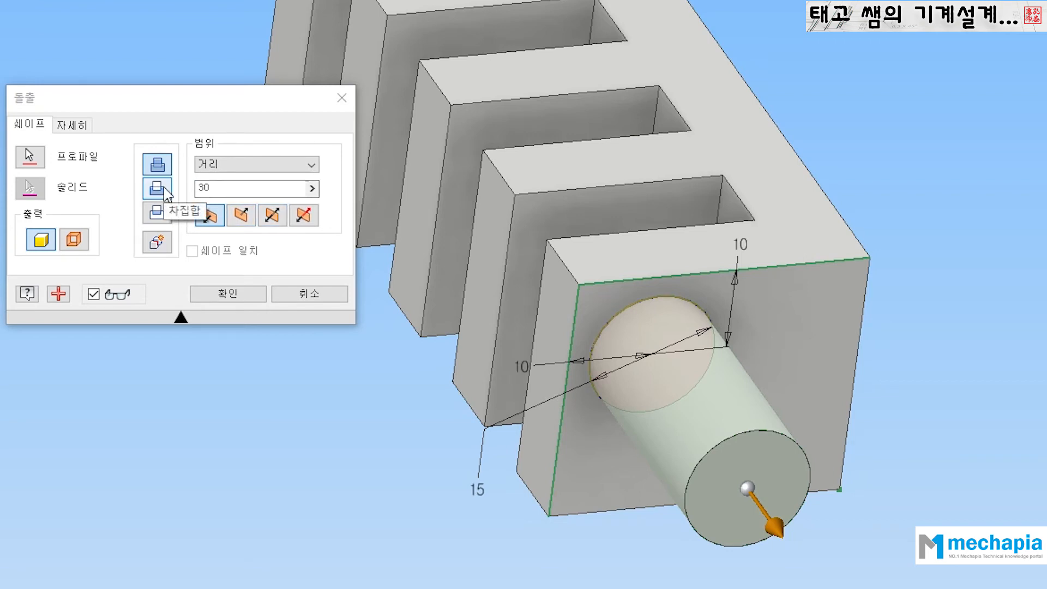
pyautogui.click(163, 189)
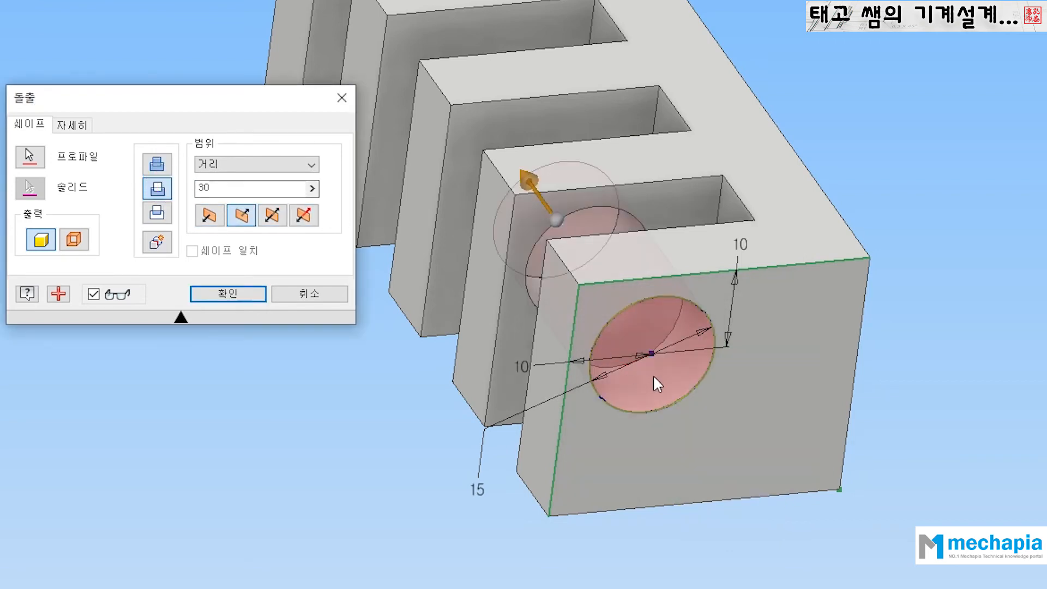
pyautogui.moveTo(701, 310); pyautogui.dragTo(766, 281, button='middle')
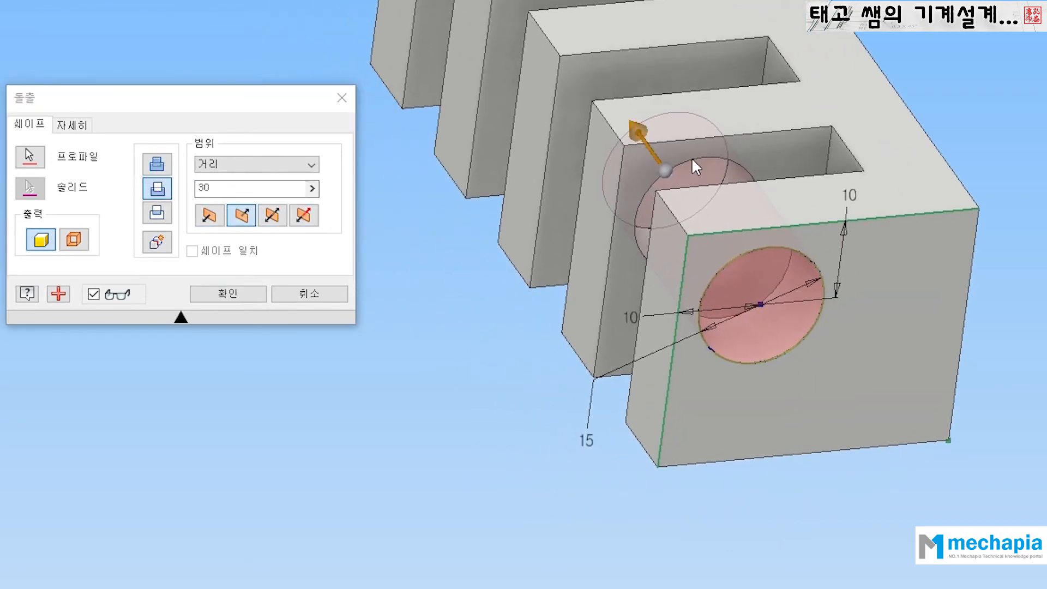
pyautogui.moveTo(696, 167); pyautogui.dragTo(656, 172, button='middle')
pyautogui.press('F4')
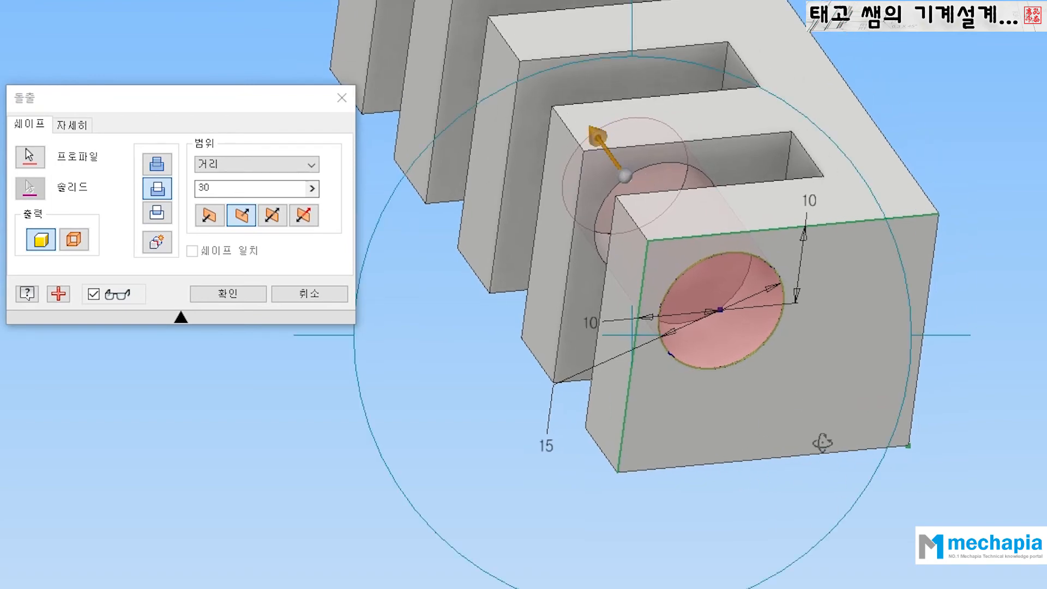
pyautogui.moveTo(822, 443); pyautogui.dragTo(1041, 440)
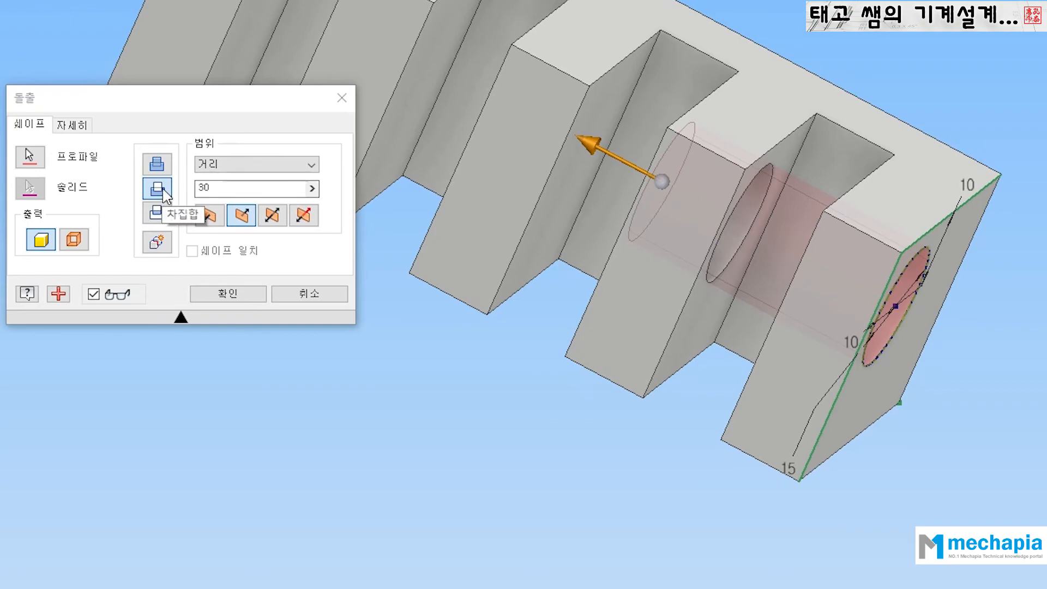
pyautogui.press('F4')
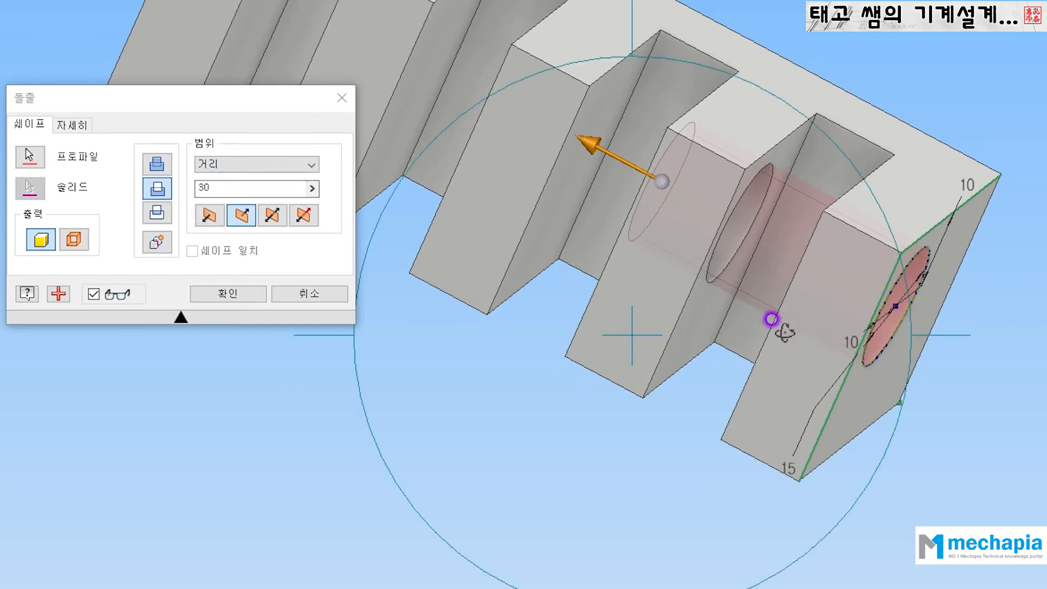
pyautogui.moveTo(769, 318); pyautogui.dragTo(607, 364)
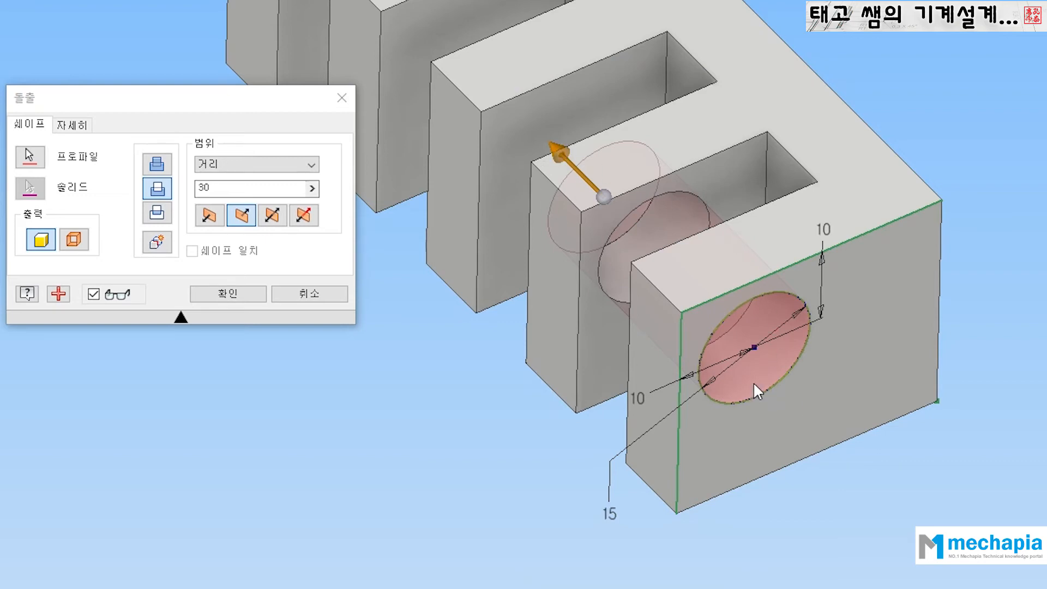
pyautogui.click(161, 163)
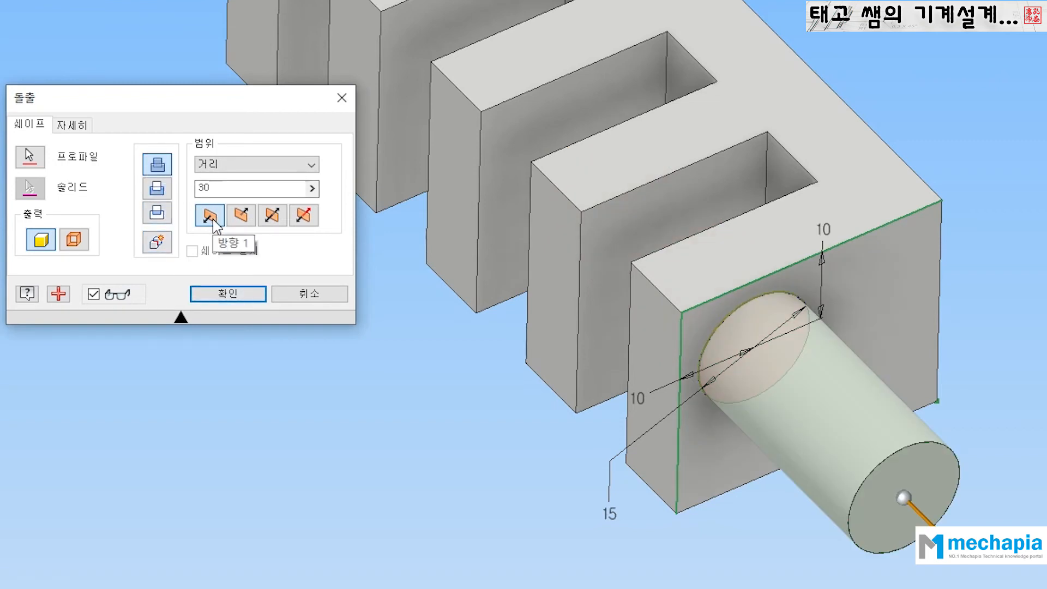
# Step: Switch the circle's 30 mm extrusion to a cut (차집합) running in direction 2 through the comb's uprights
pyautogui.click(157, 190)
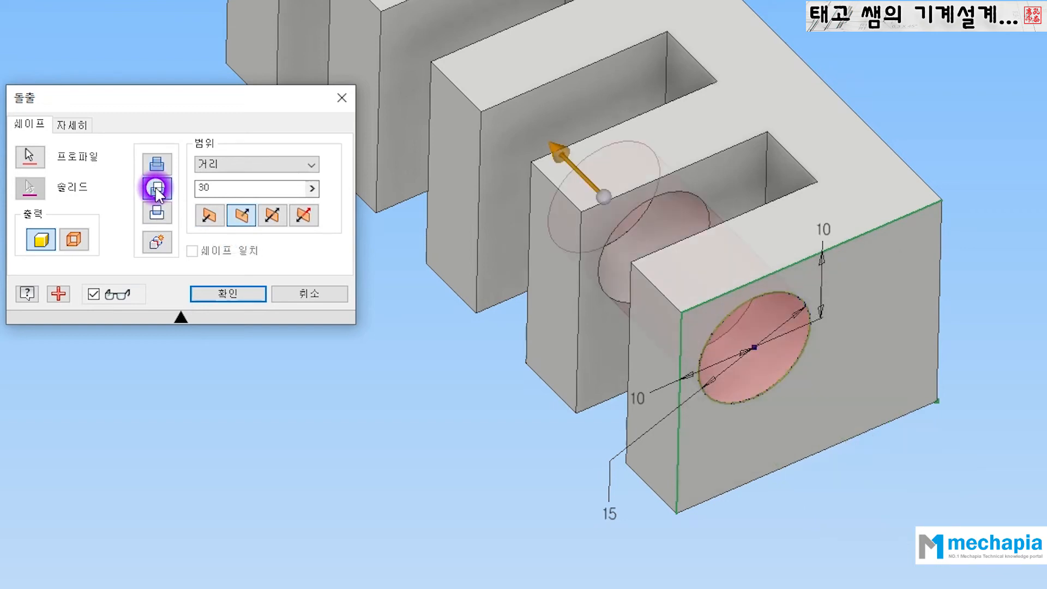
pyautogui.click(246, 217)
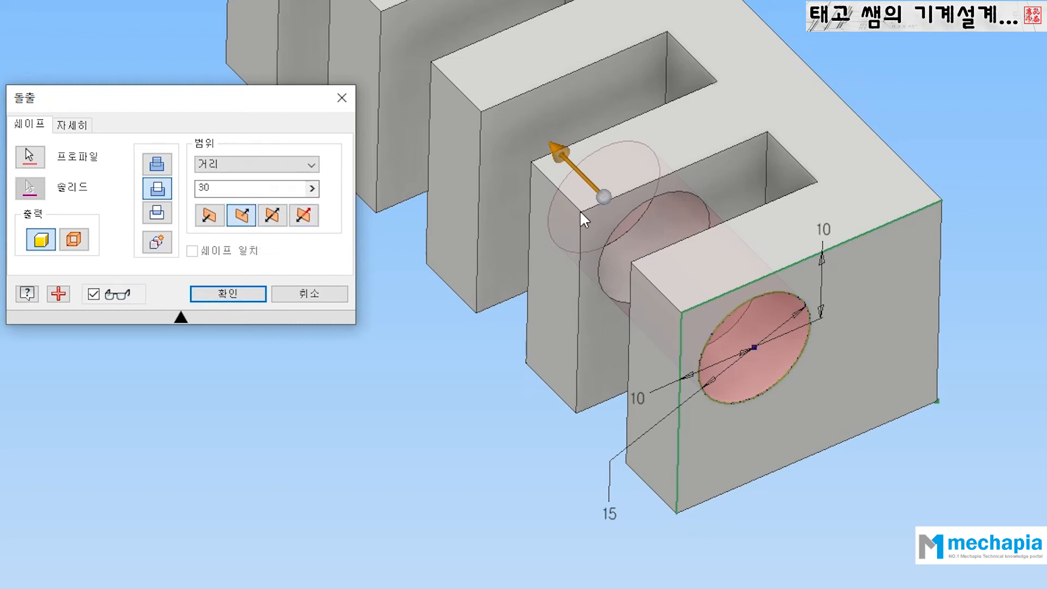
pyautogui.press('F4')
pyautogui.moveTo(654, 290); pyautogui.dragTo(800, 314)
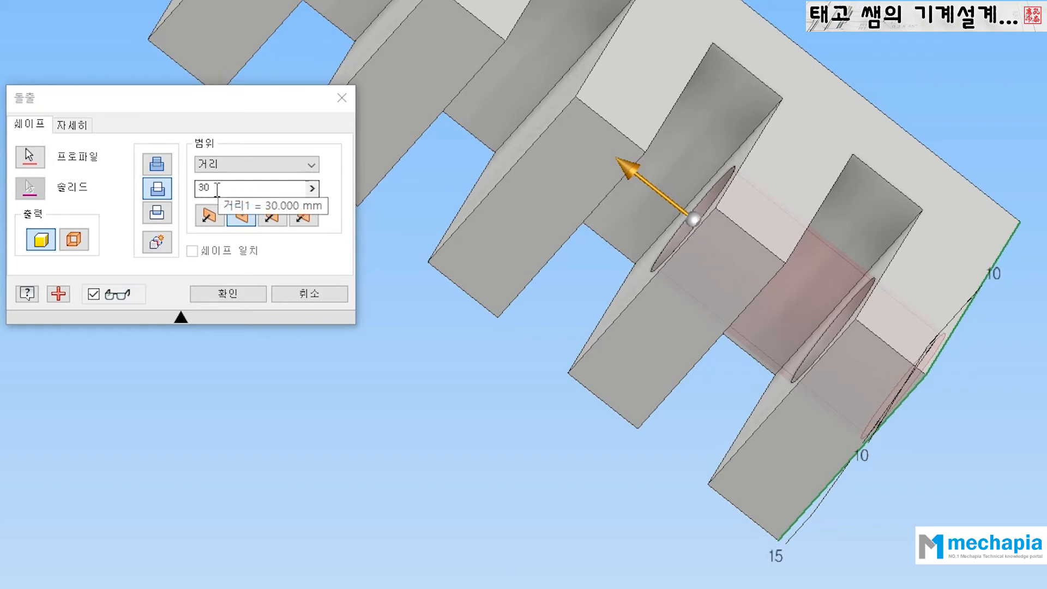
pyautogui.press('F4')
pyautogui.moveTo(671, 309); pyautogui.dragTo(250, 210)
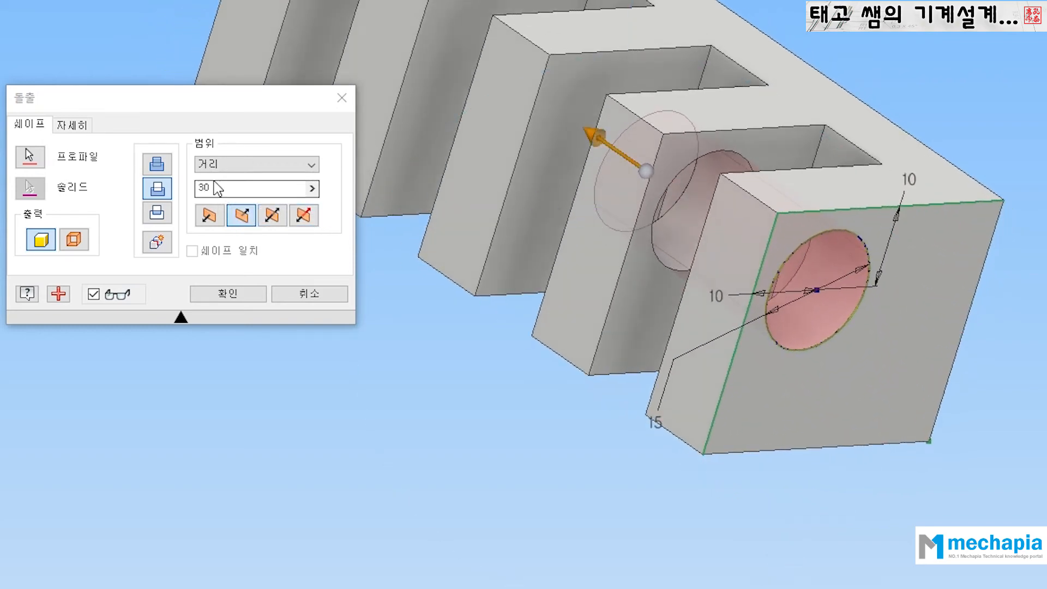
# Step: Set the cut distance to 25 mm and examine where the cut preview ends between the uprights
pyautogui.click(218, 187)
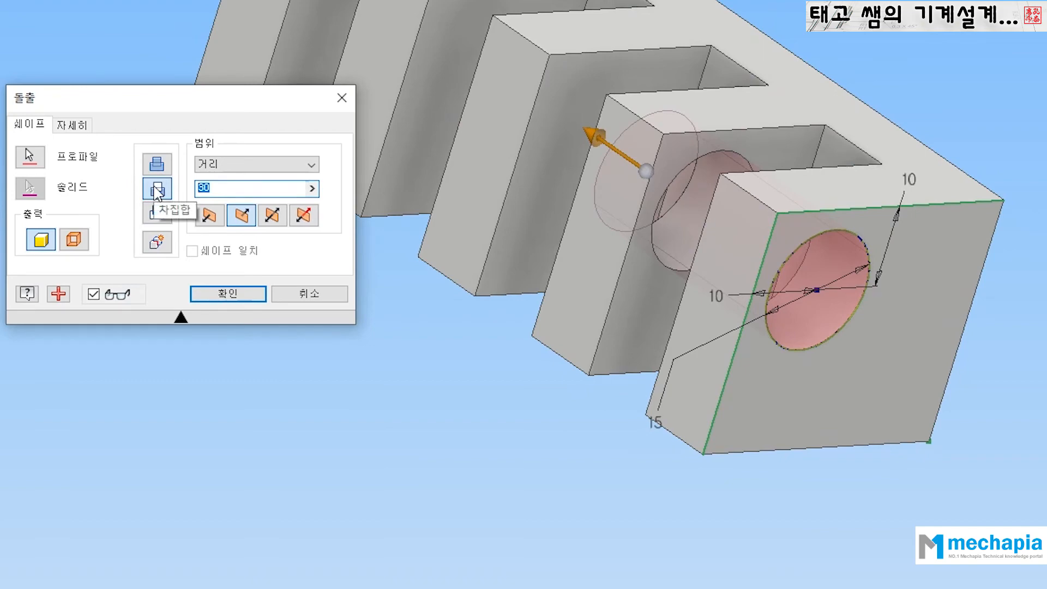
pyautogui.click(156, 192)
pyautogui.write('25')
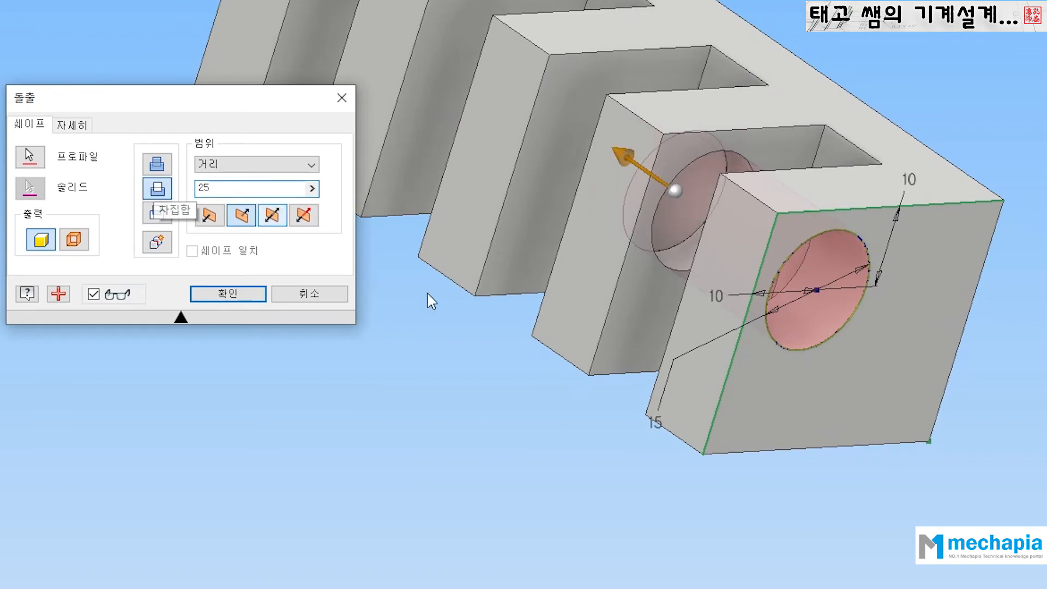
pyautogui.press('F4')
pyautogui.moveTo(689, 295); pyautogui.dragTo(890, 380)
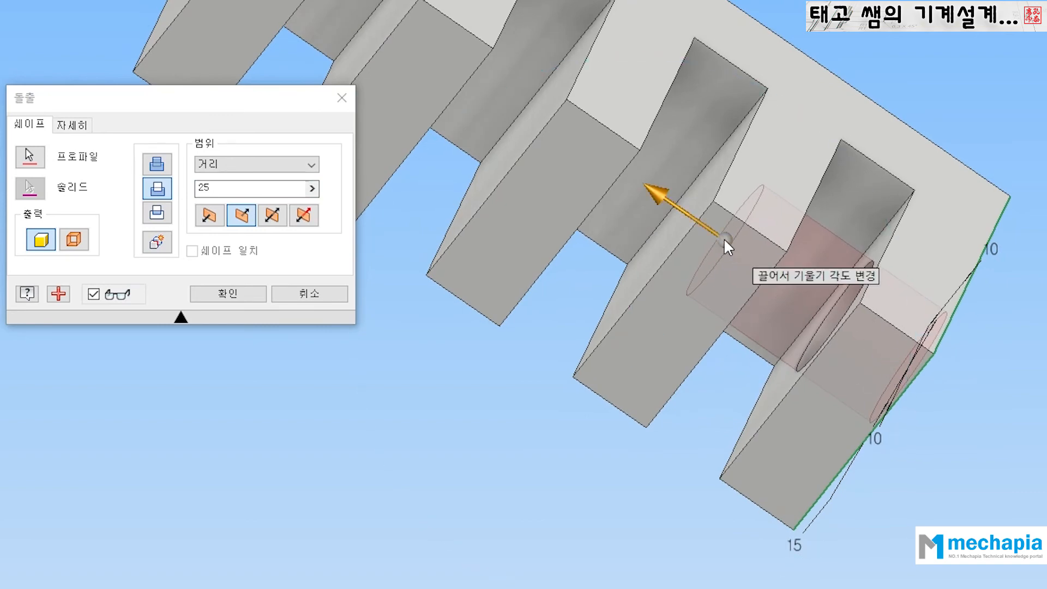
pyautogui.moveTo(736, 269); pyautogui.dragTo(721, 212)
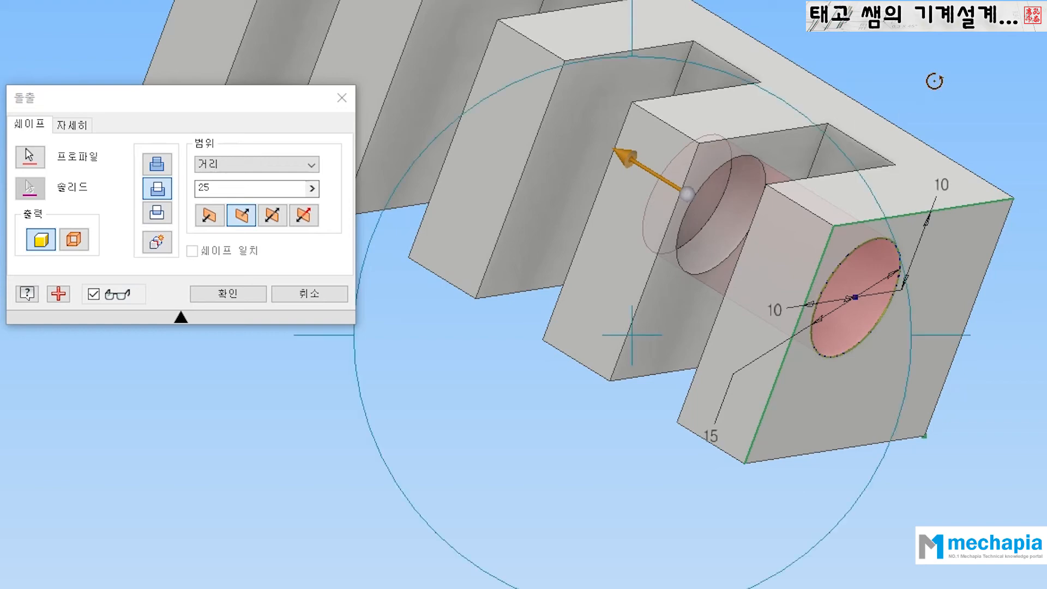
pyautogui.moveTo(846, 98); pyautogui.dragTo(768, 288)
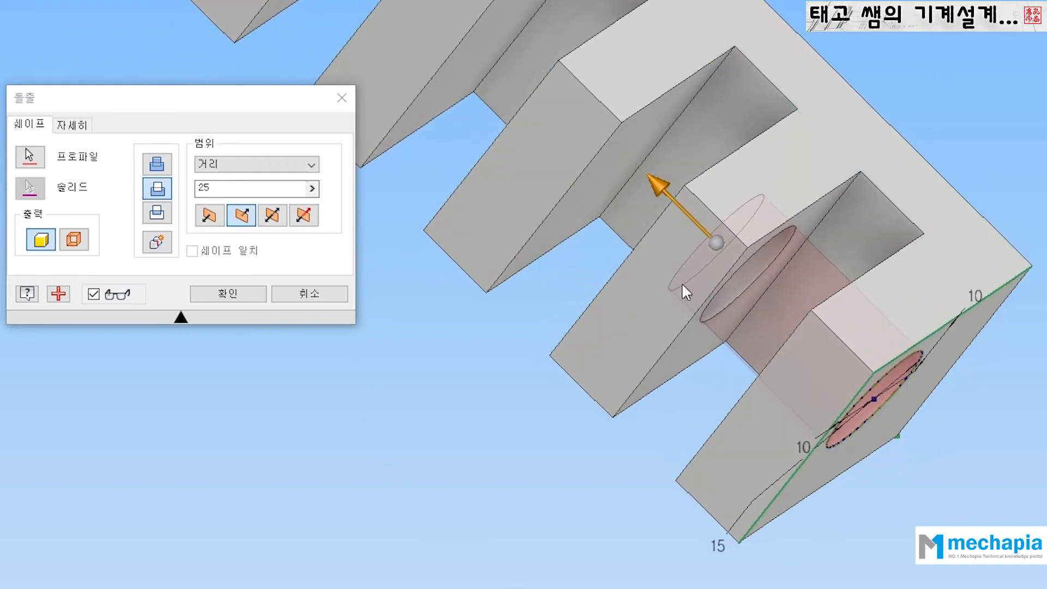
pyautogui.moveTo(603, 280); pyautogui.dragTo(727, 416, button='middle')
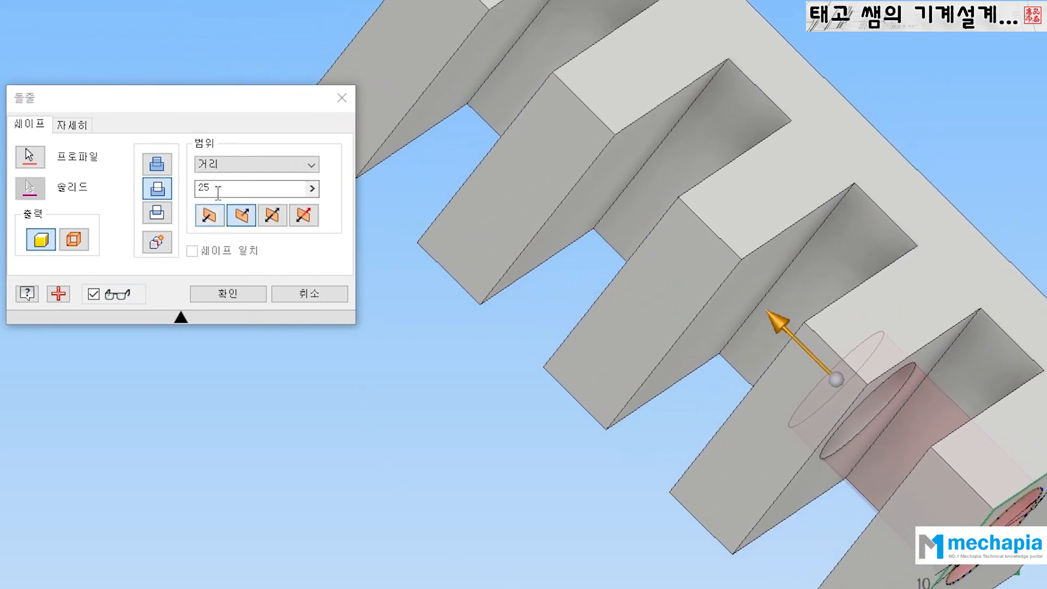
# Step: Try cut distances of 44 mm and 48 mm, checking how deep the preview reaches into the third upright
pyautogui.click(170, 188)
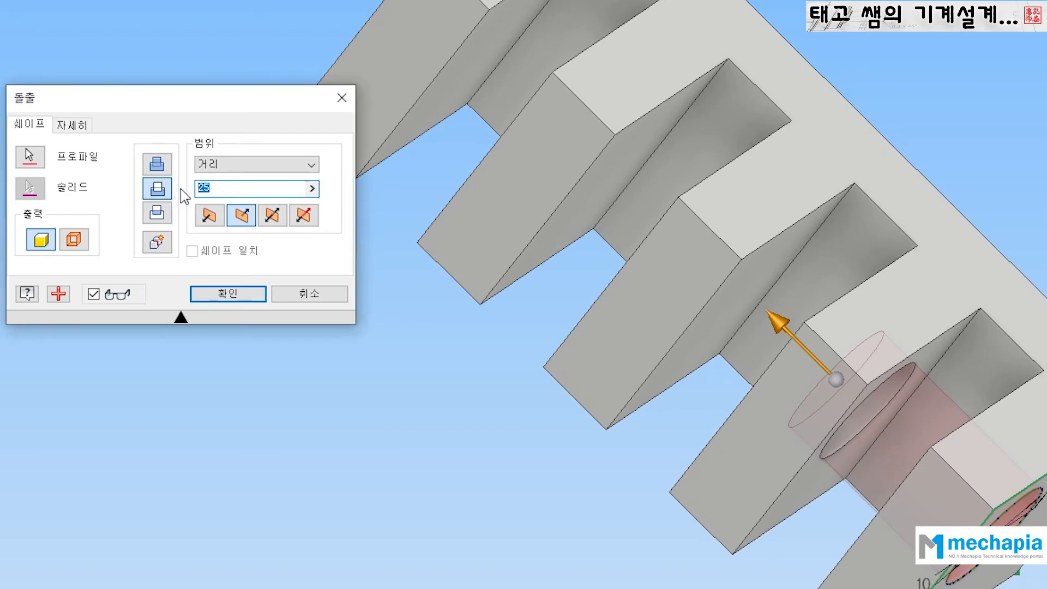
pyautogui.write('44')
pyautogui.press('F4')
pyautogui.moveTo(702, 335); pyautogui.dragTo(734, 262)
pyautogui.click(161, 190)
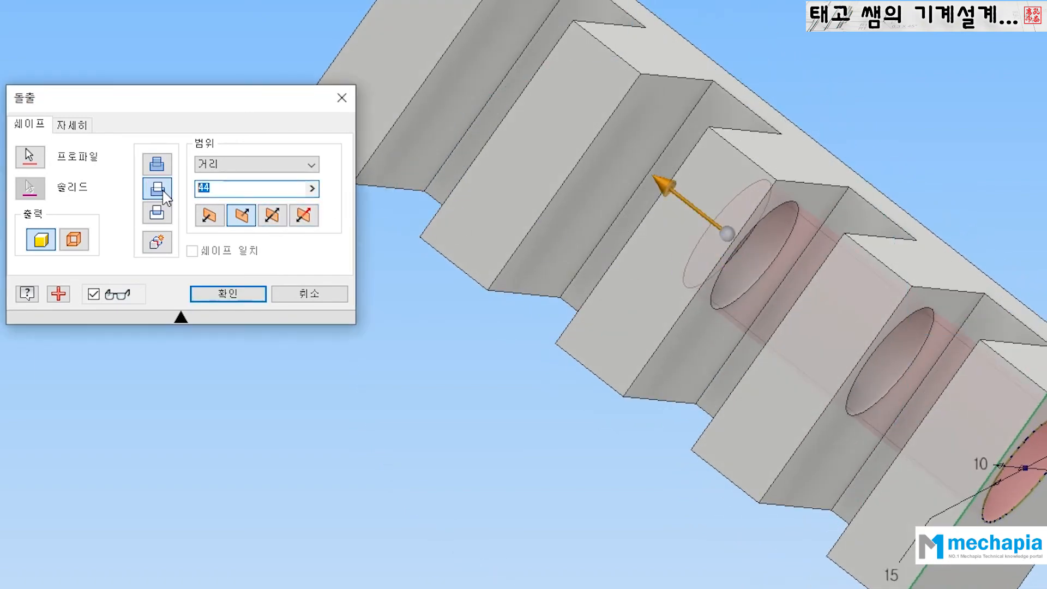
pyautogui.write('48')
pyautogui.press('F4')
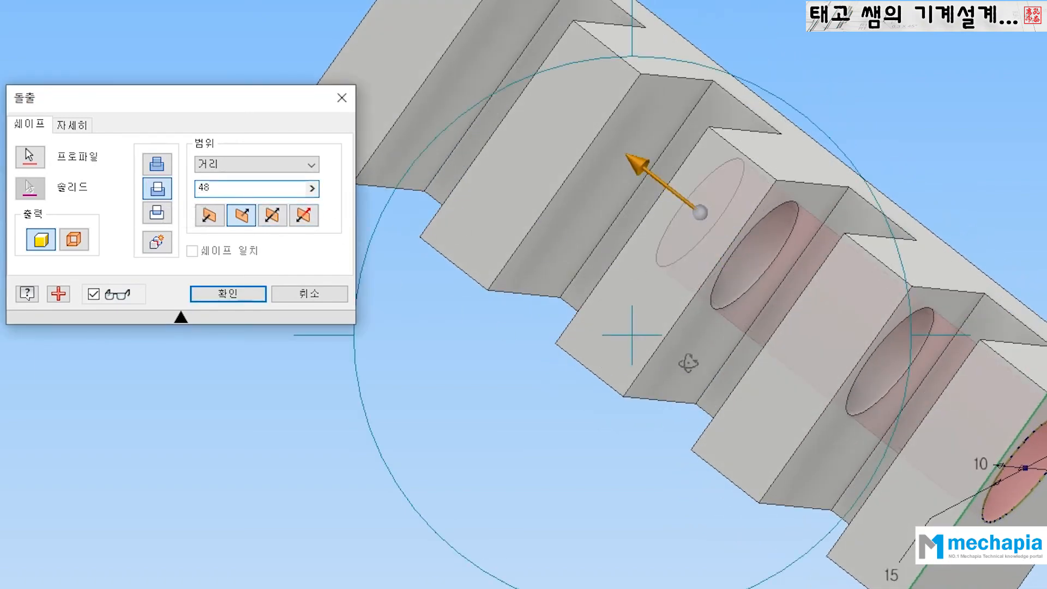
pyautogui.moveTo(685, 365); pyautogui.dragTo(827, 402)
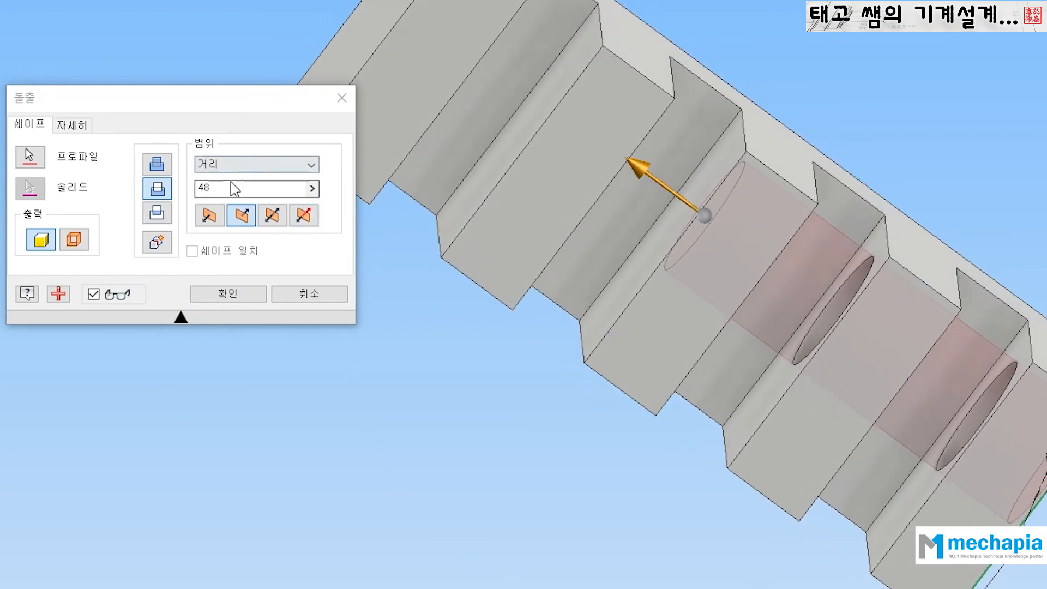
# Step: Set the cut distance to 53 mm and inspect the preview's end beyond the upright's far face
pyautogui.click(152, 190)
pyautogui.write('53')
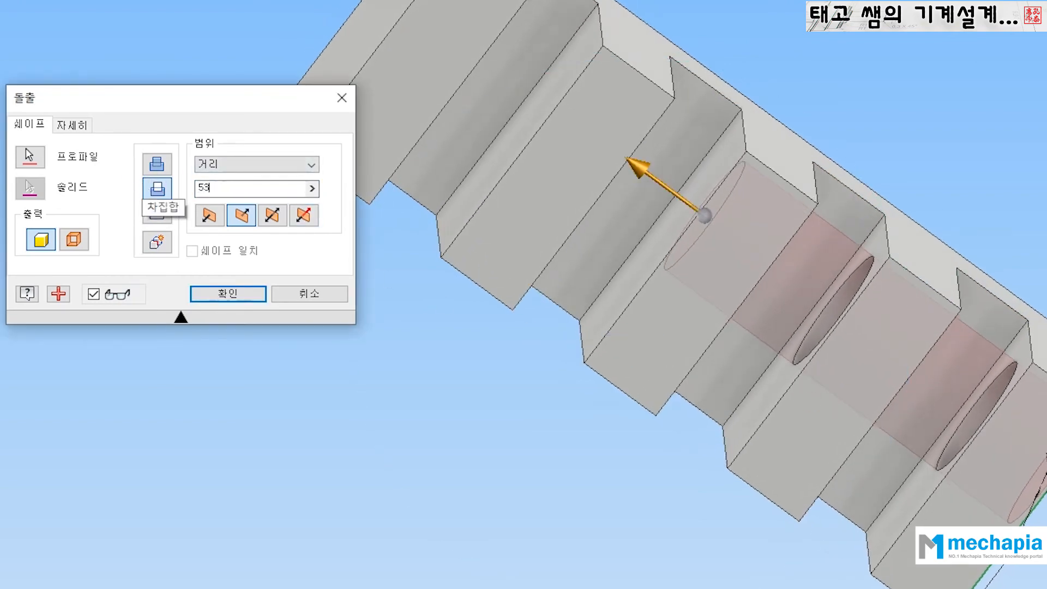
pyautogui.press('F4')
pyautogui.moveTo(496, 326); pyautogui.dragTo(723, 161)
pyautogui.scroll(4, 714, 183)
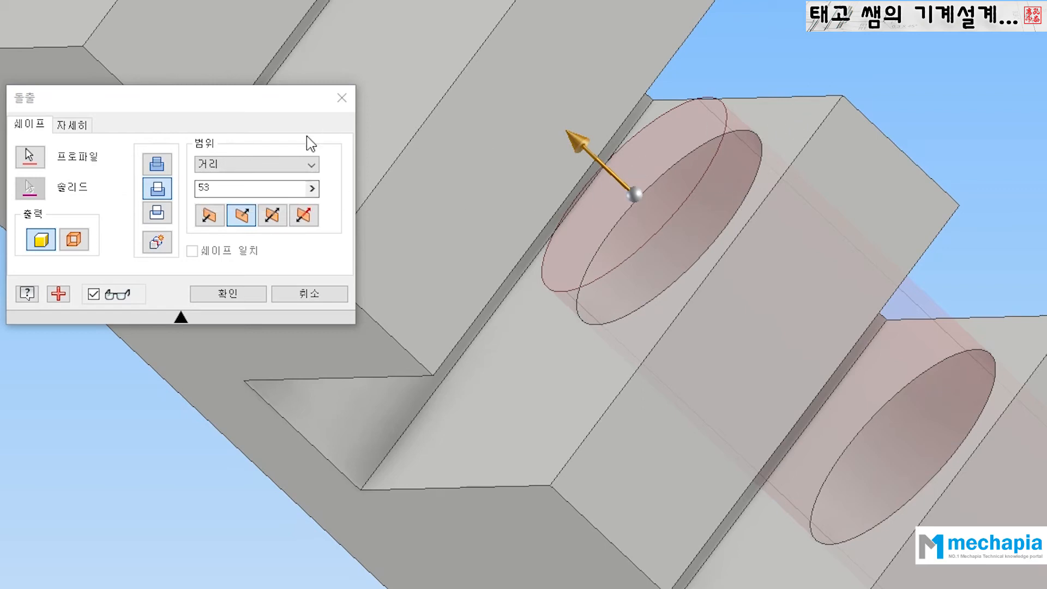
# Step: Set the cut distance to 50 mm and check the preview at the upright's far face
pyautogui.click(275, 187)
pyautogui.write('50')
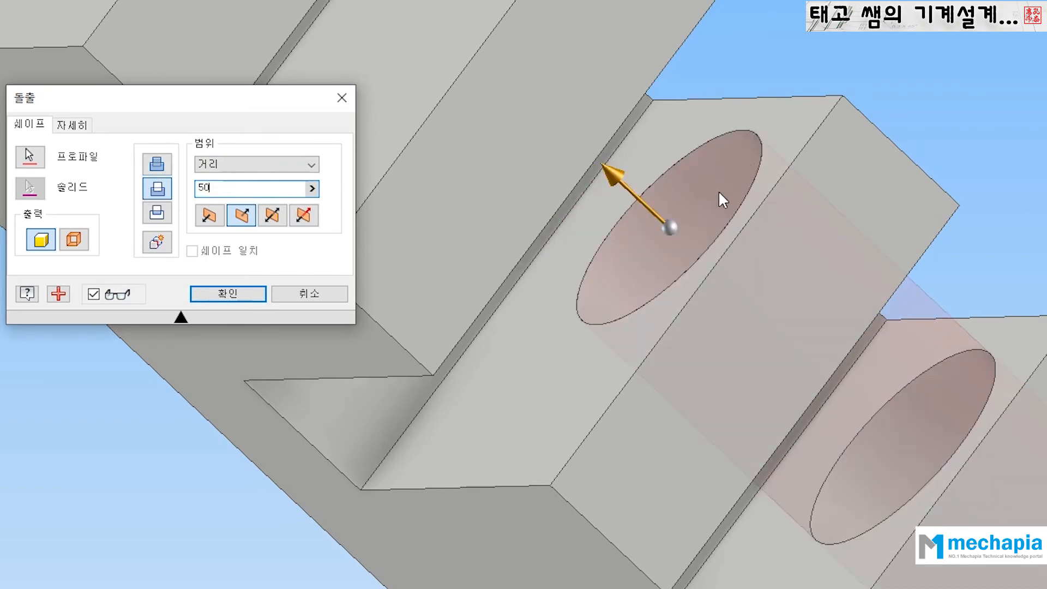
pyautogui.scroll(3, 726, 199)
pyautogui.keyDown('shift'); pyautogui.moveTo(734, 208); pyautogui.dragTo(705, 292, button='middle'); pyautogui.keyUp('shift')
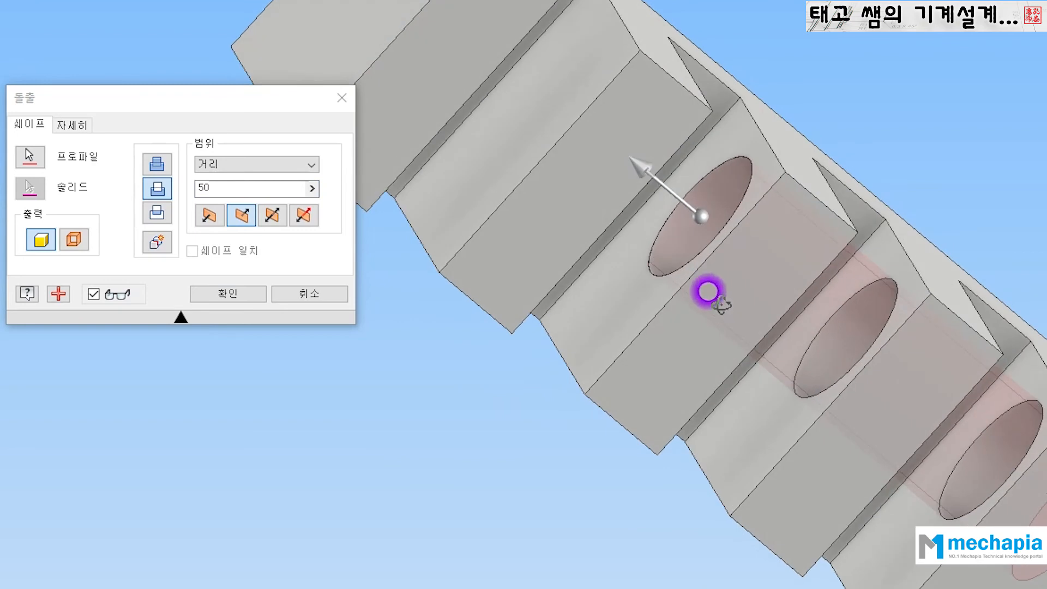
# Step: Set the cut's extent to All (전체), trying direction 1 before returning to direction 2 through the whole comb
pyautogui.click(217, 163)
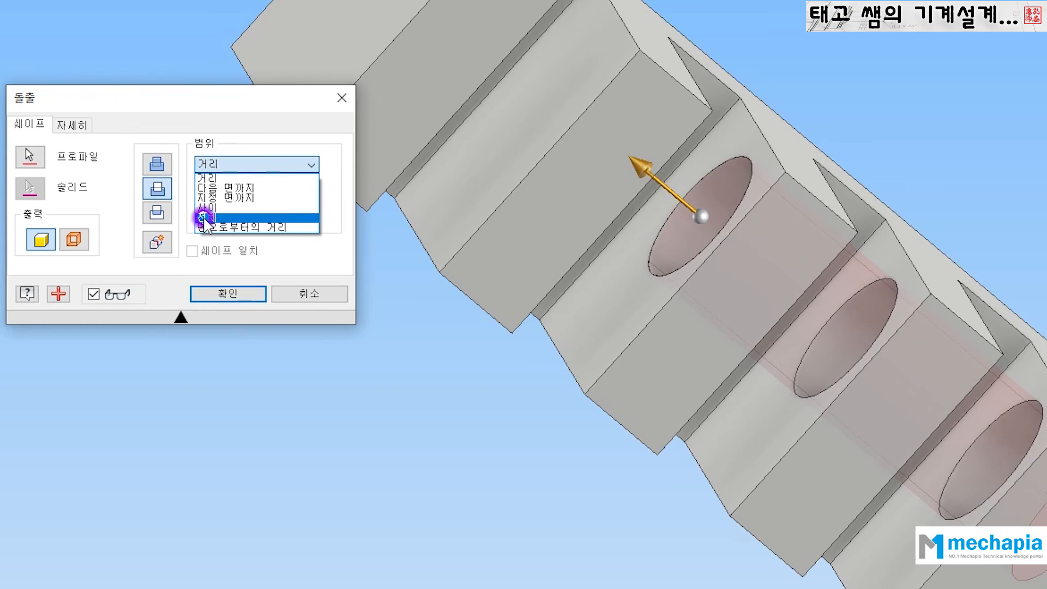
pyautogui.click(206, 218)
pyautogui.moveTo(619, 240); pyautogui.dragTo(703, 278, button='middle')
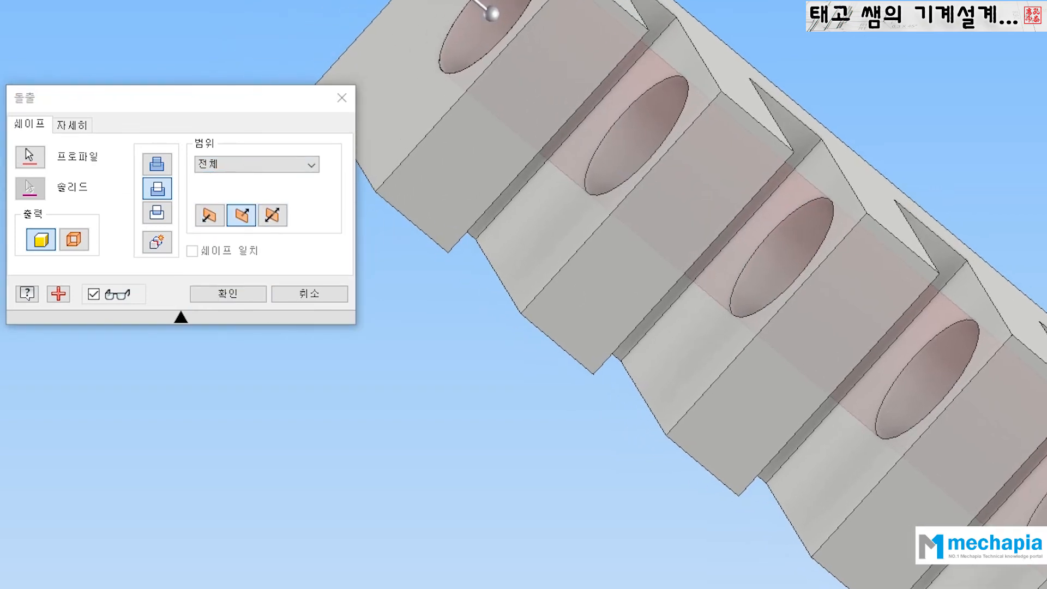
pyautogui.moveTo(180, 89); pyautogui.dragTo(181, 229)
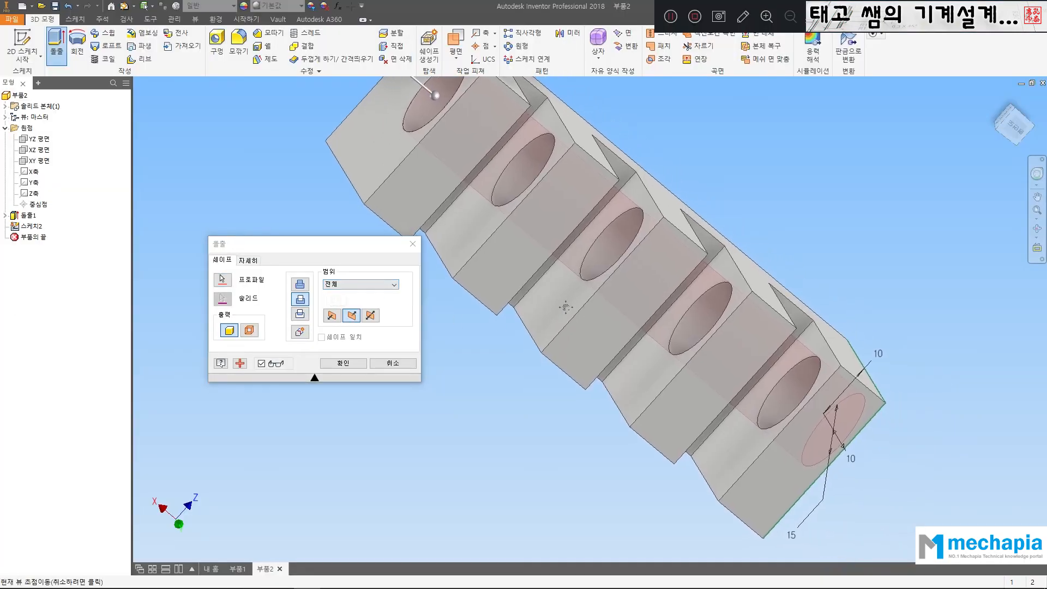
pyautogui.click(332, 316)
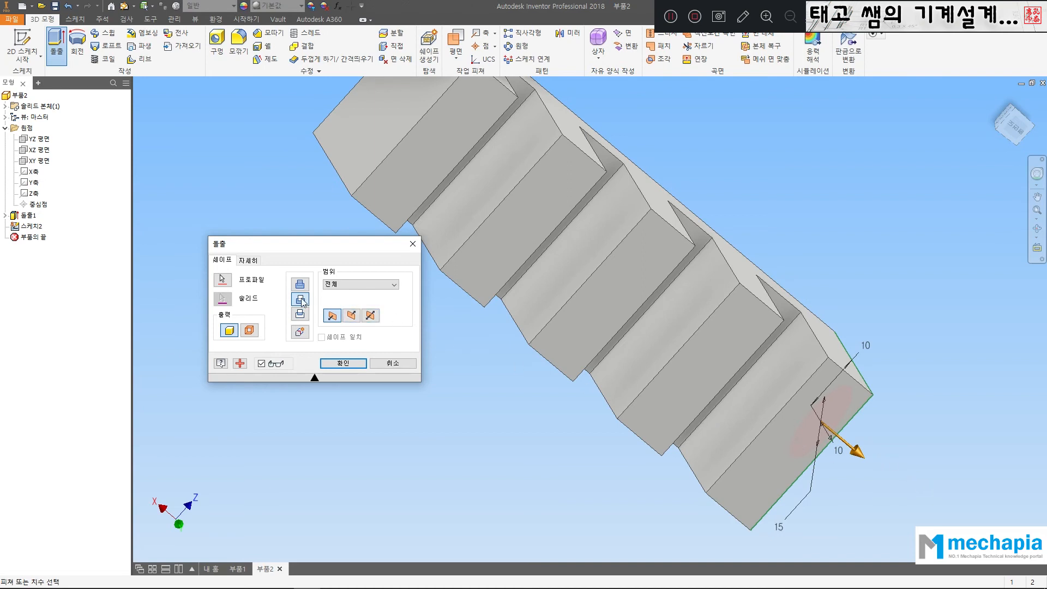
pyautogui.click(351, 315)
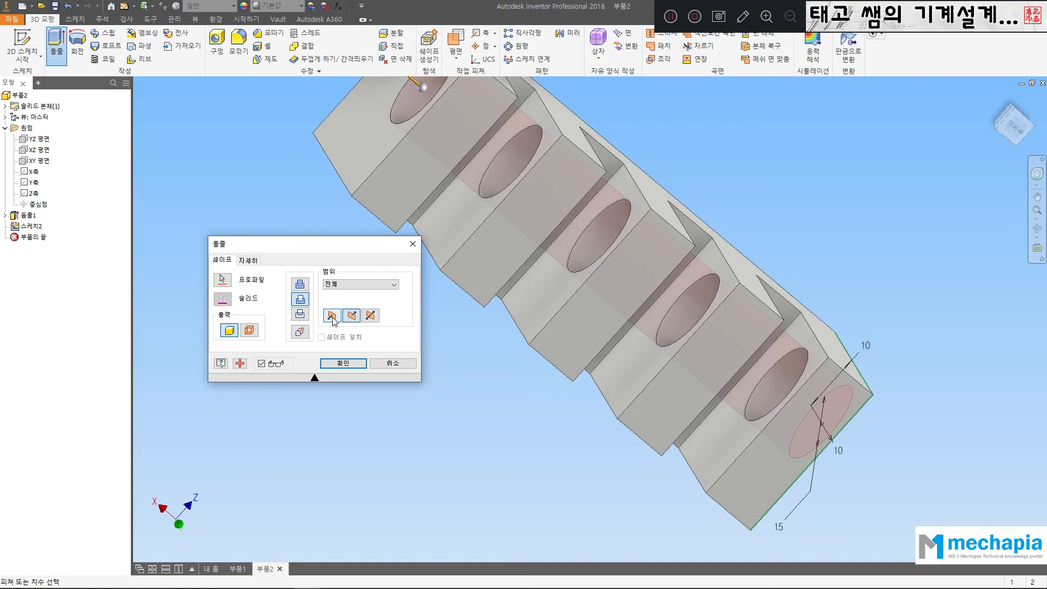
# Step: Change the cut's extent to the next face (다음 면까지) and inspect where the preview stops from several angles
pyautogui.click(330, 284)
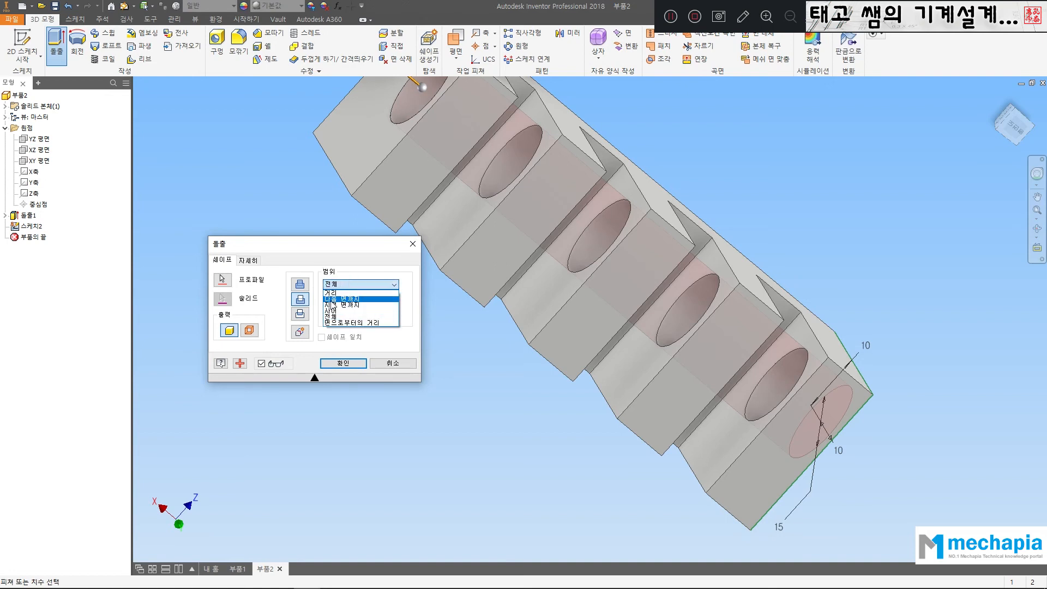
pyautogui.click(334, 298)
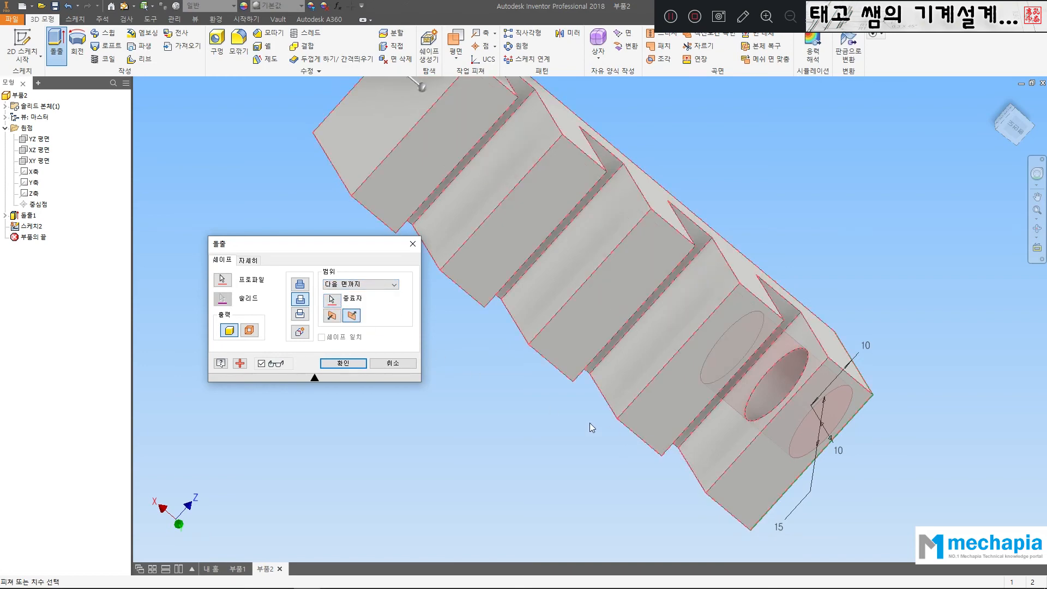
pyautogui.keyDown('shift'); pyautogui.moveTo(590, 424); pyautogui.dragTo(545, 300, button='middle'); pyautogui.keyUp('shift')
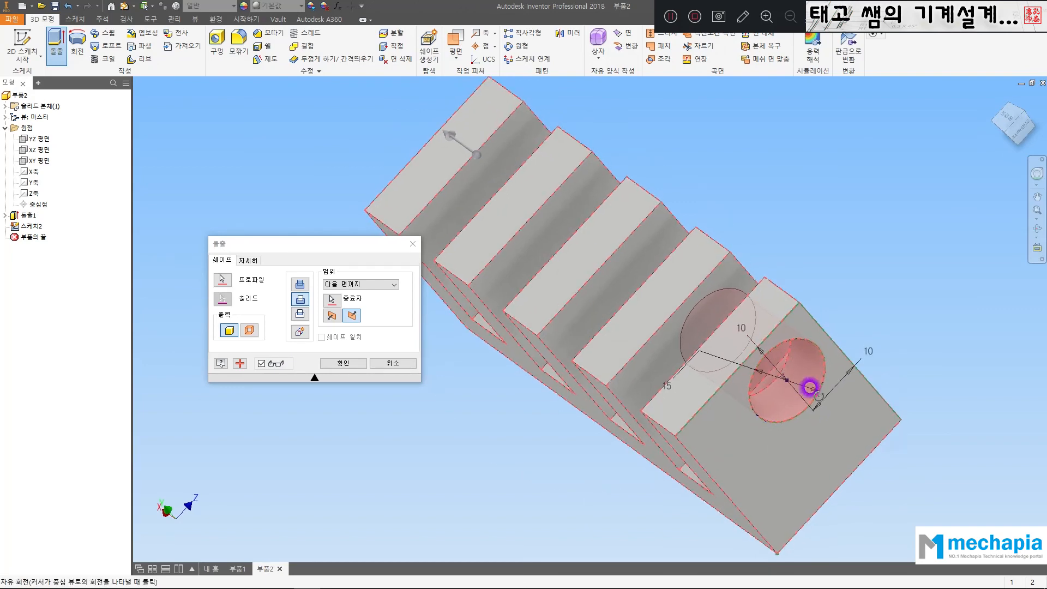
pyautogui.moveTo(704, 382)
pyautogui.keyDown('shift'); pyautogui.mouseDown(button='middle')
pyautogui.moveTo(692, 398)
pyautogui.moveTo(660, 392)
pyautogui.moveTo(690, 392)
pyautogui.mouseUp(button='middle'); pyautogui.keyUp('shift')
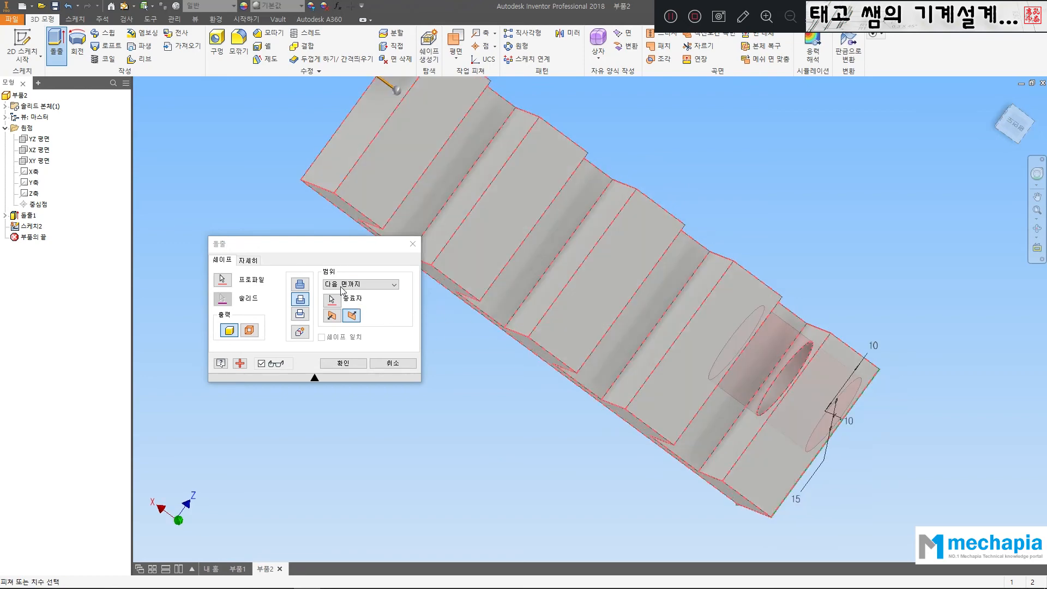
pyautogui.keyDown('shift'); pyautogui.moveTo(693, 360); pyautogui.dragTo(764, 367, button='middle'); pyautogui.keyUp('shift')
pyautogui.moveTo(671, 349)
pyautogui.keyDown('shift'); pyautogui.mouseDown(button='middle')
pyautogui.moveTo(654, 354)
pyautogui.moveTo(664, 365)
pyautogui.mouseUp(button='middle'); pyautogui.keyUp('shift')
pyautogui.click(333, 300)
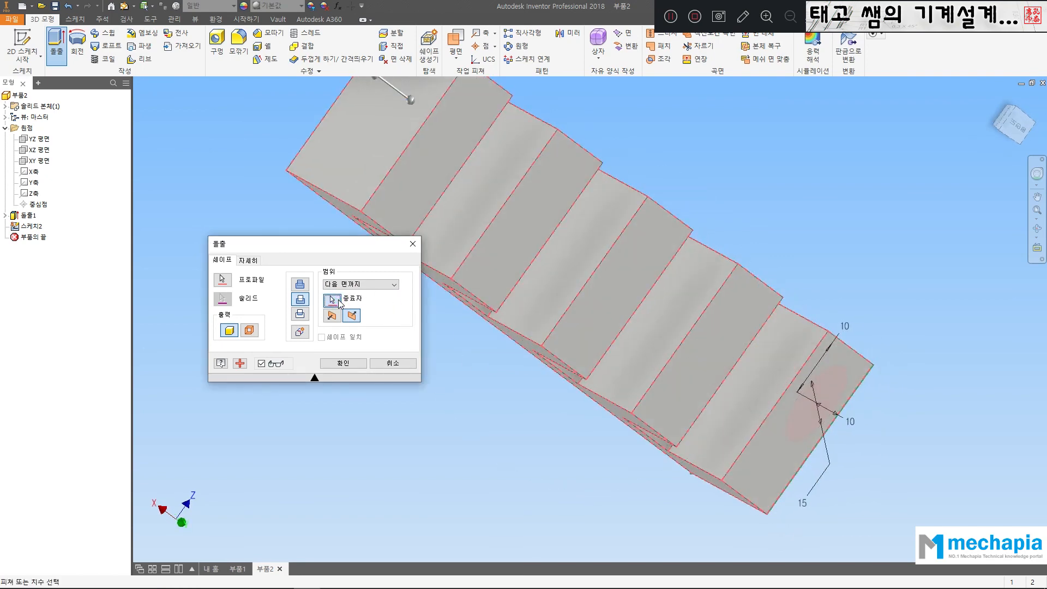
# Step: Set the extent to a specified face (지정 면까지), trying the near faces of the second and third uprights, and finally the second's far face
pyautogui.click(385, 284)
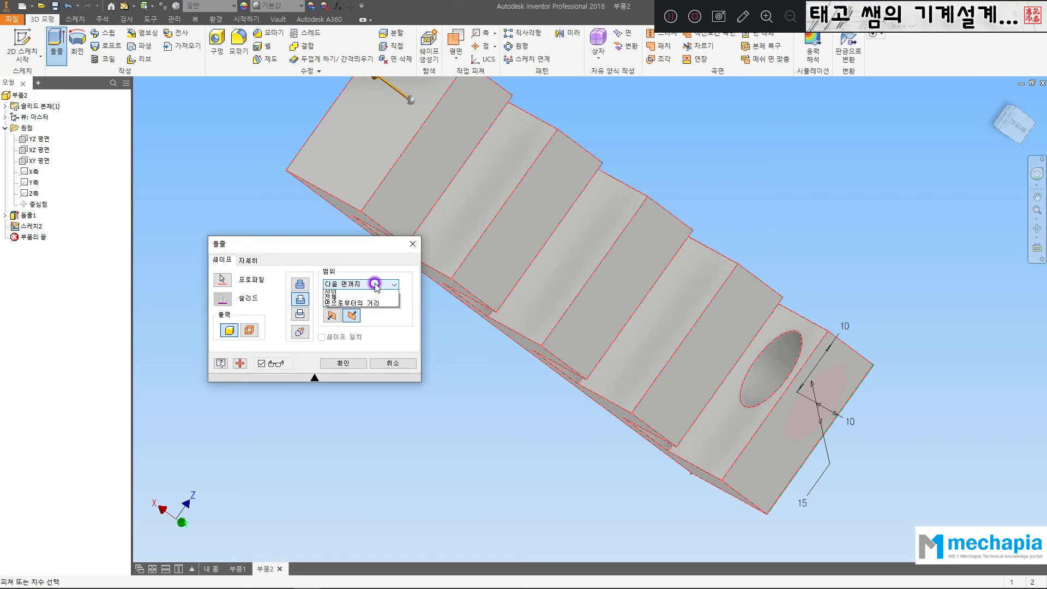
pyautogui.click(363, 306)
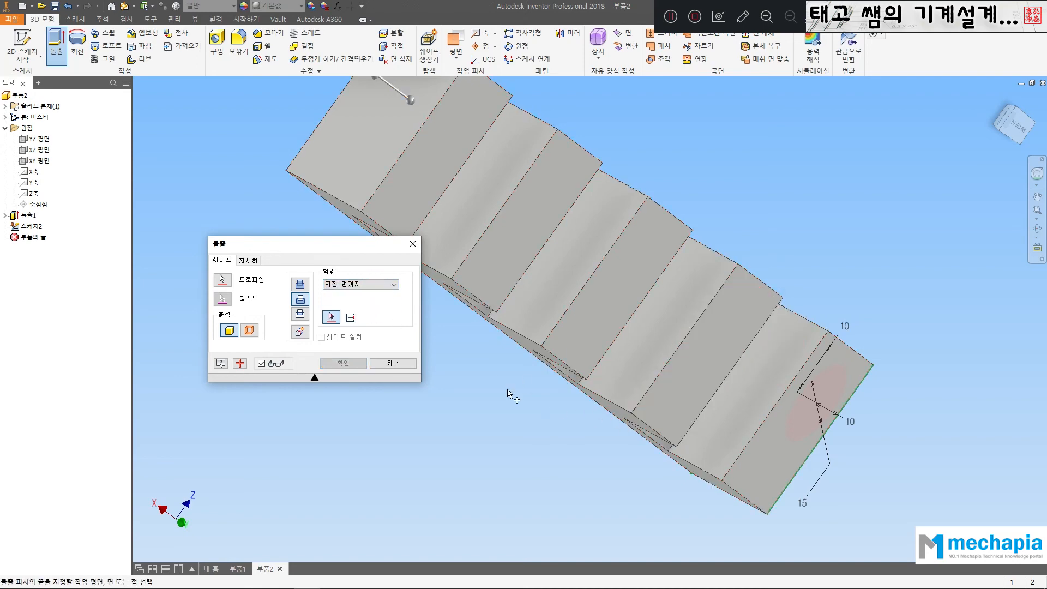
pyautogui.keyDown('shift'); pyautogui.moveTo(465, 349); pyautogui.dragTo(730, 366, button='middle'); pyautogui.keyUp('shift')
pyautogui.click(728, 363)
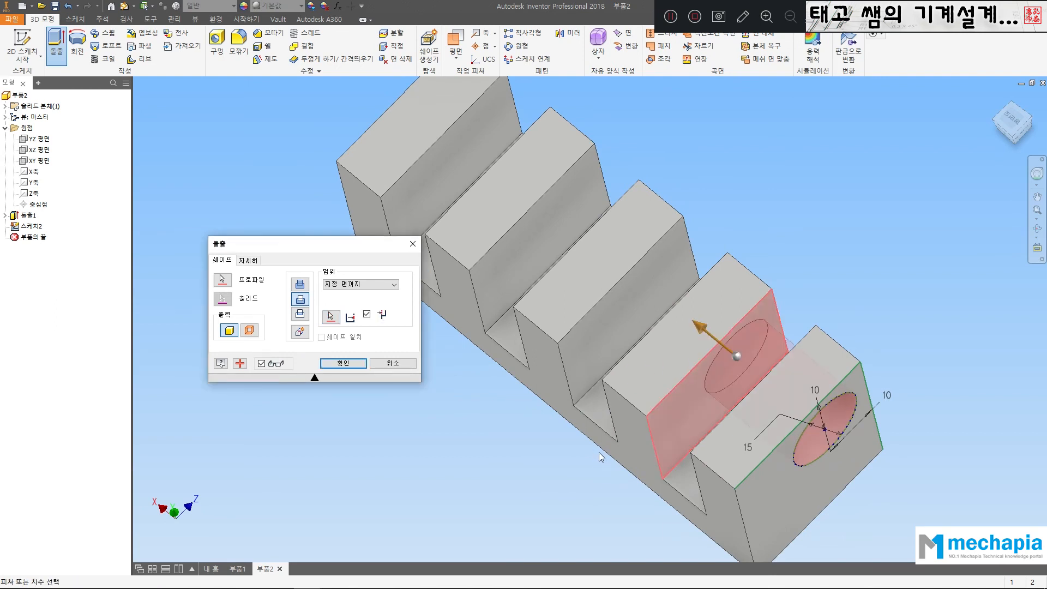
pyautogui.click(331, 315)
pyautogui.click(638, 301)
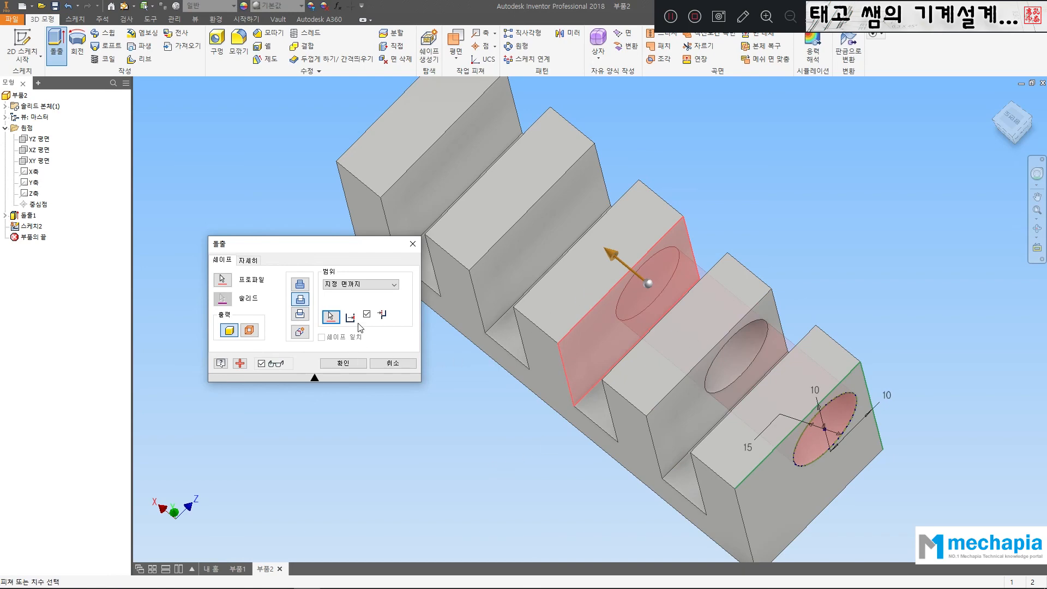
pyautogui.keyDown('shift'); pyautogui.moveTo(647, 276); pyautogui.dragTo(644, 349, button='middle'); pyautogui.keyUp('shift')
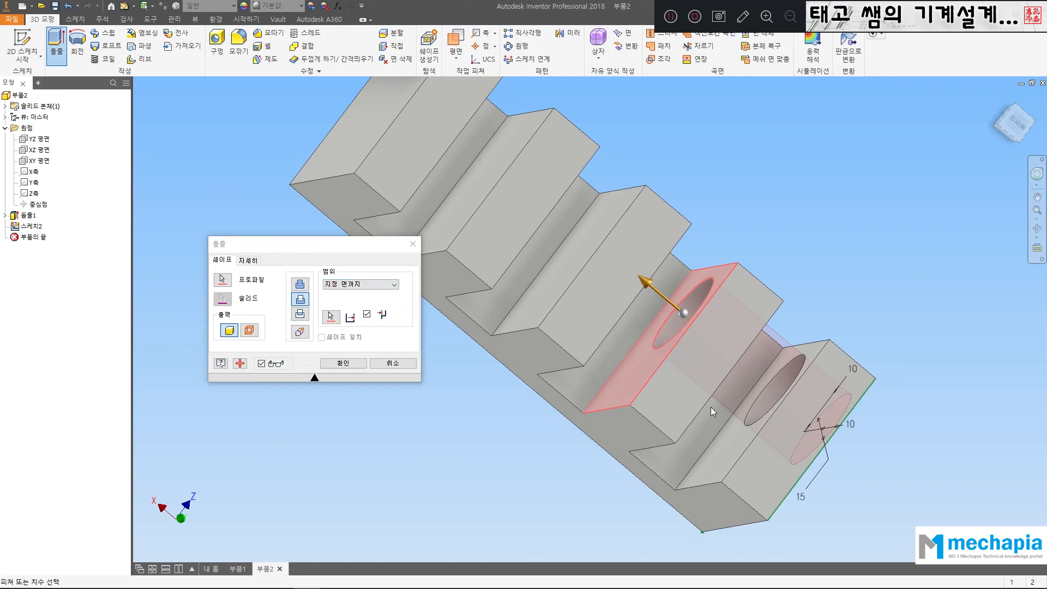
# Step: Change the cut's extent to Between (사이) and pick the second upright's far face as the start
pyautogui.click(370, 289)
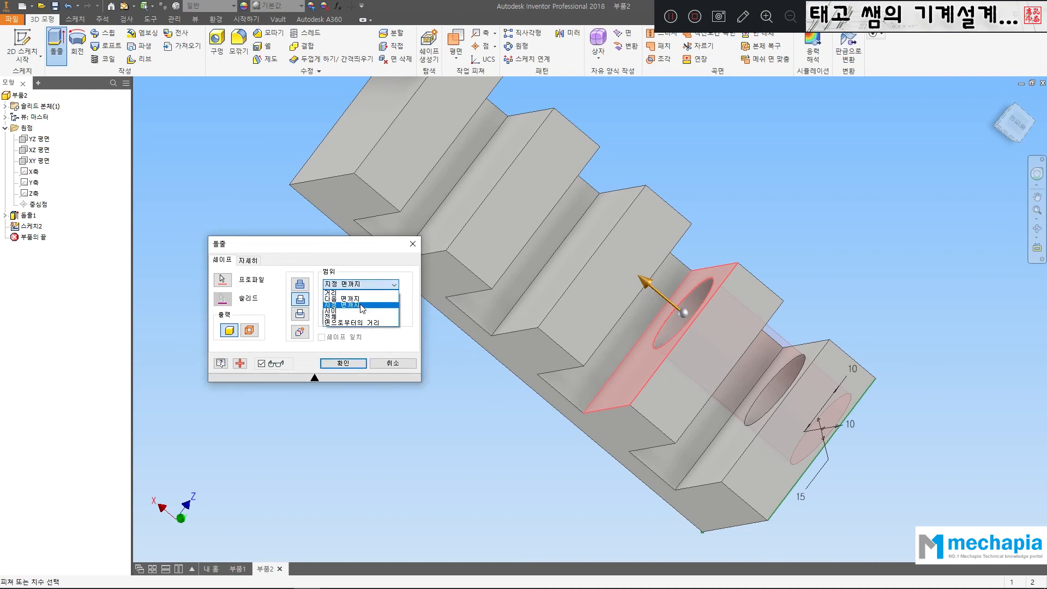
pyautogui.click(359, 312)
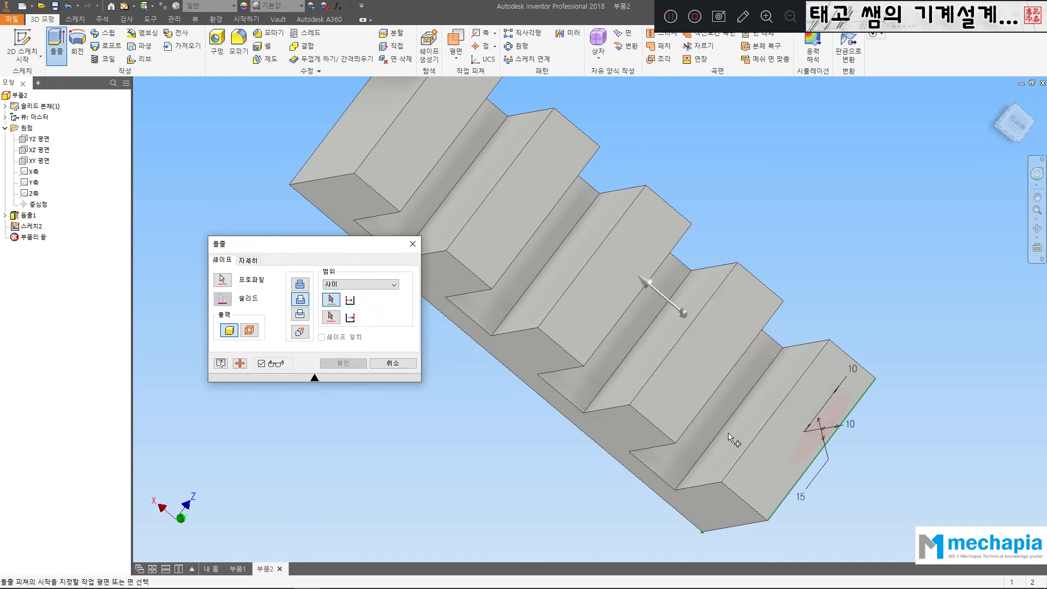
pyautogui.press('F4')
pyautogui.moveTo(611, 370); pyautogui.dragTo(662, 322)
pyautogui.press('F4')
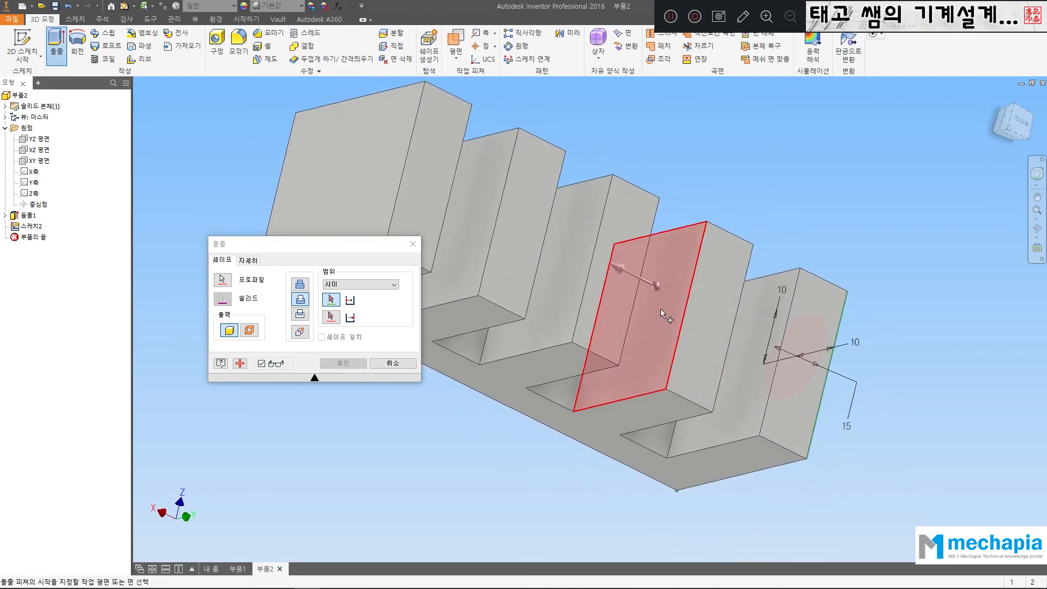
pyautogui.click(662, 312)
# Step: Pick the fourth upright's near face as the end of the cut and inspect the preview from several angles
pyautogui.press('F4')
pyautogui.moveTo(603, 298); pyautogui.dragTo(501, 256)
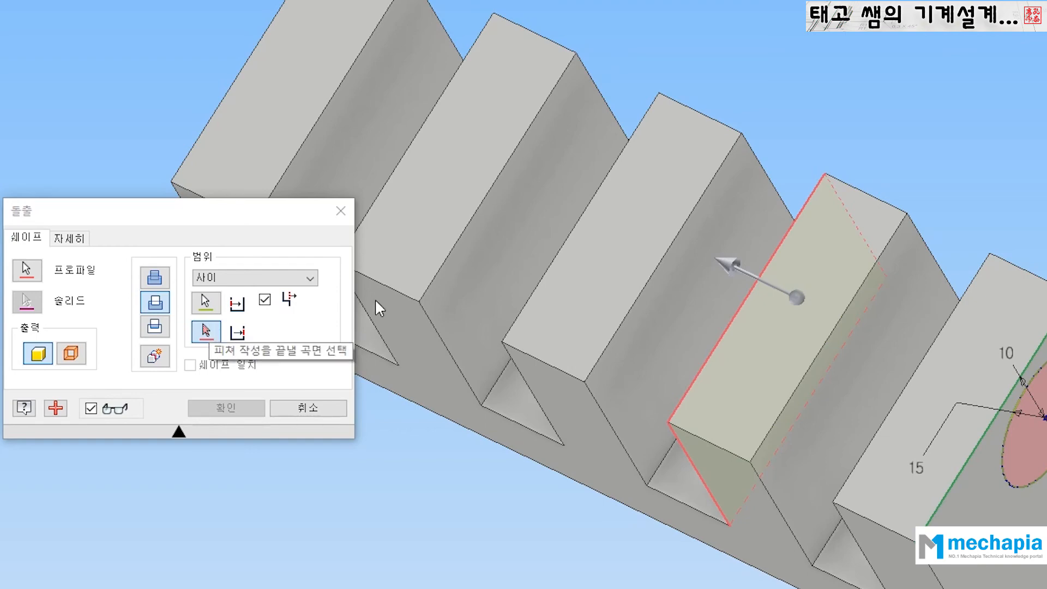
pyautogui.click(535, 221)
pyautogui.press('F4')
pyautogui.moveTo(729, 416); pyautogui.dragTo(933, 432)
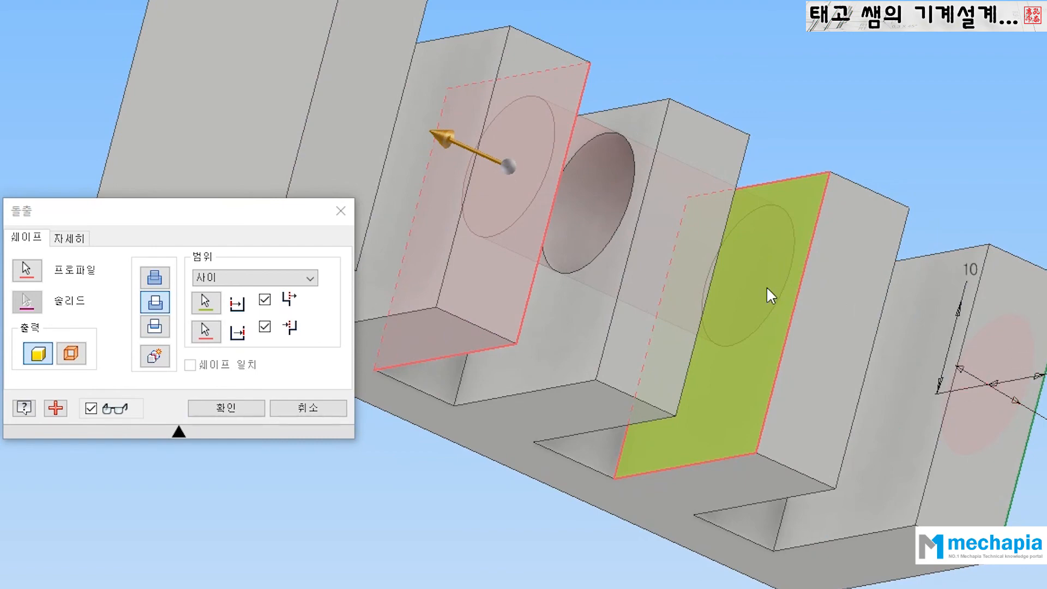
pyautogui.press('F4')
pyautogui.press('F4')
# Step: Preview the cut with a distance-from-face extent (면으로부터의 거리) of 30 mm, starting at the second upright's near face
pyautogui.click(625, 314)
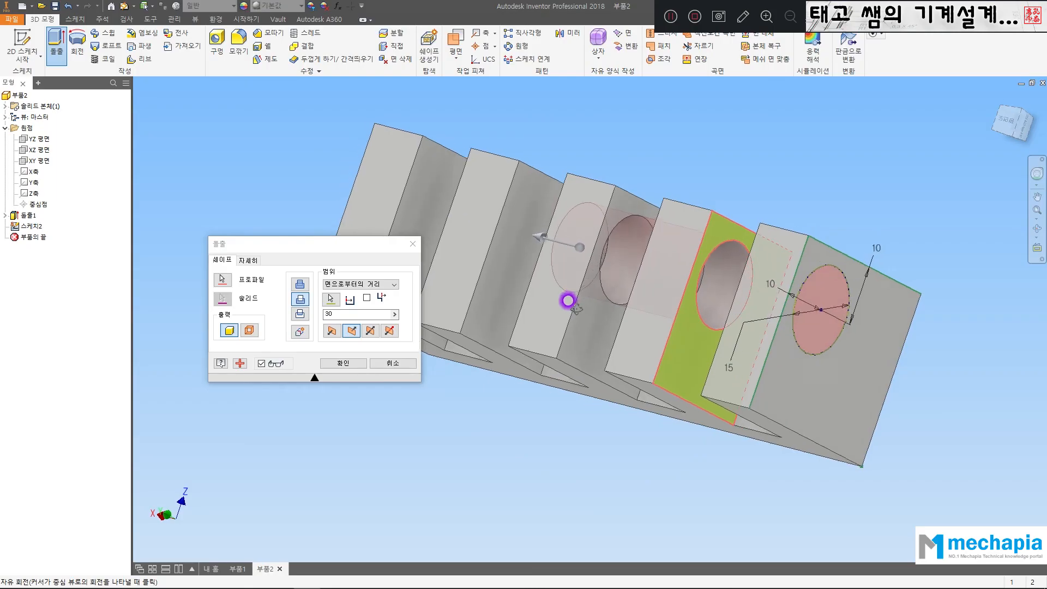
pyautogui.press('F4')
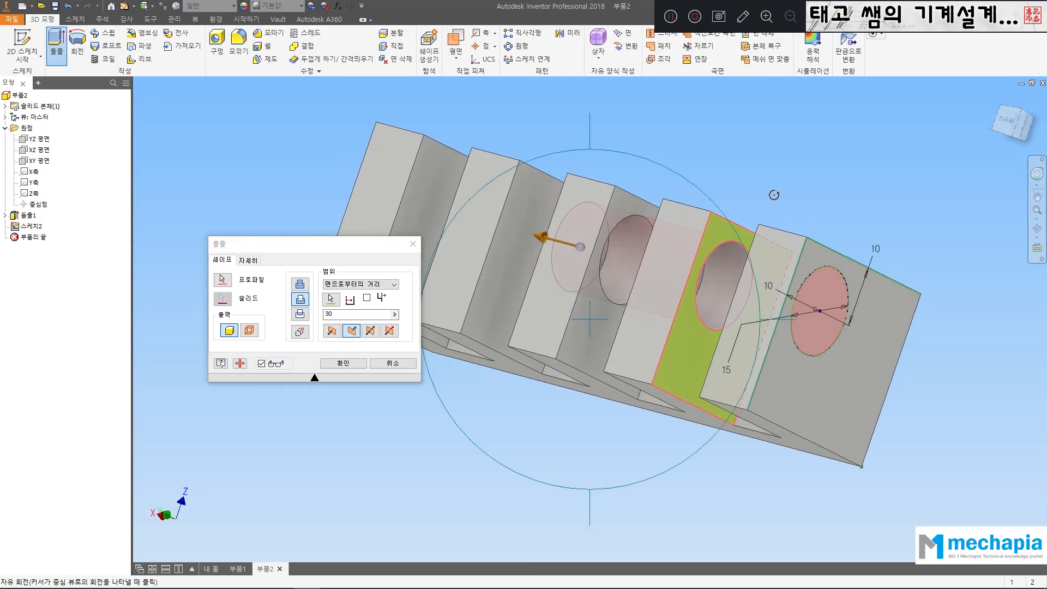
pyautogui.moveTo(556, 234); pyautogui.dragTo(695, 411)
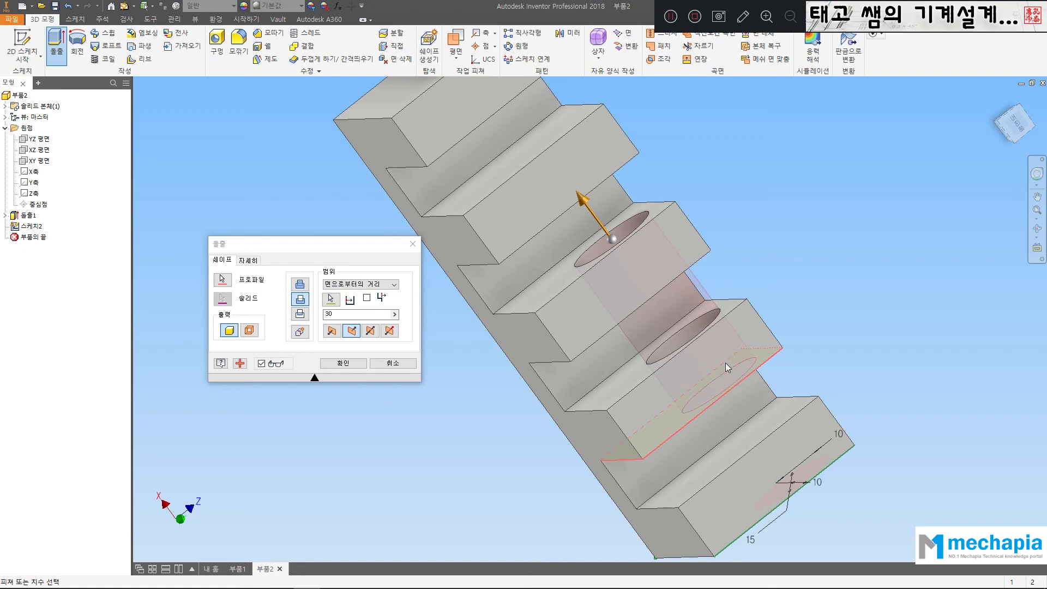
# Step: Switch the extent back to Between (사이), from the second upright's far face to the third upright's far face
pyautogui.click(361, 284)
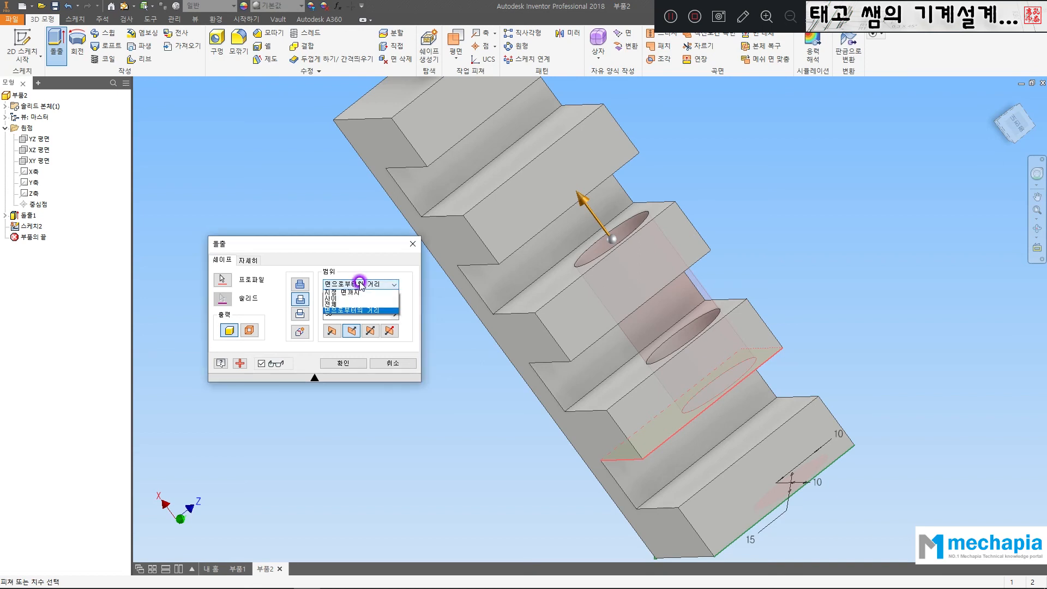
pyautogui.click(344, 315)
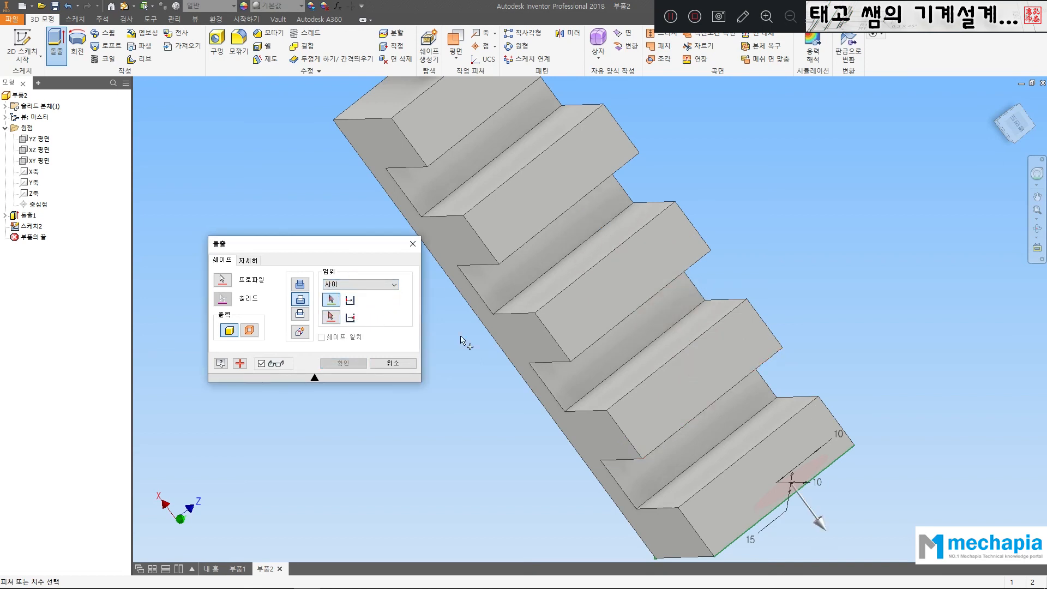
pyautogui.click(643, 358)
pyautogui.click(561, 265)
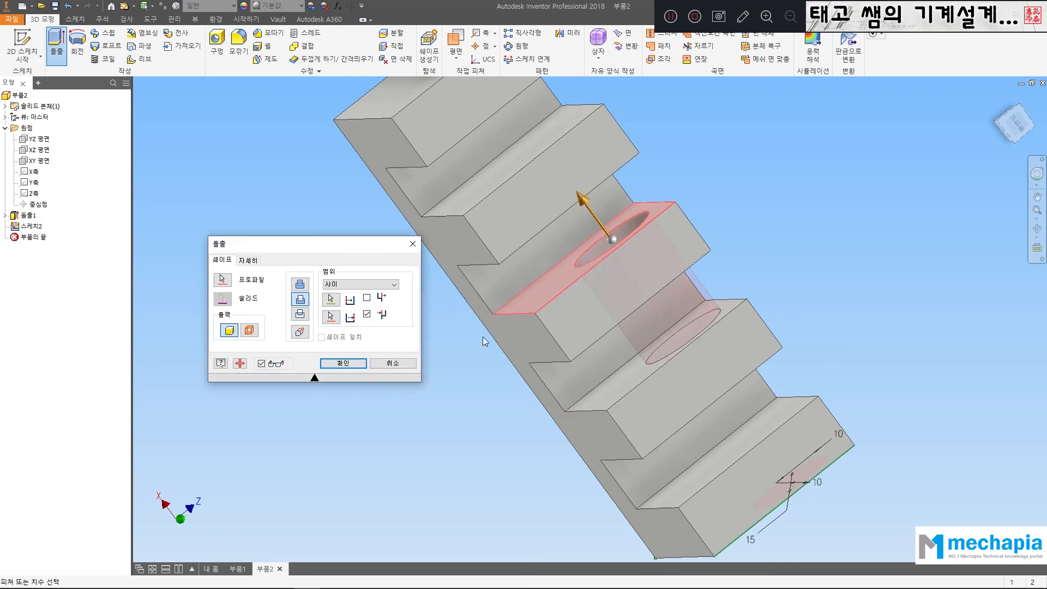
# Step: Set the extent to distance from face (면으로부터의 거리) at the second upright's far face, trying 30 mm and finally 50 mm
pyautogui.click(363, 284)
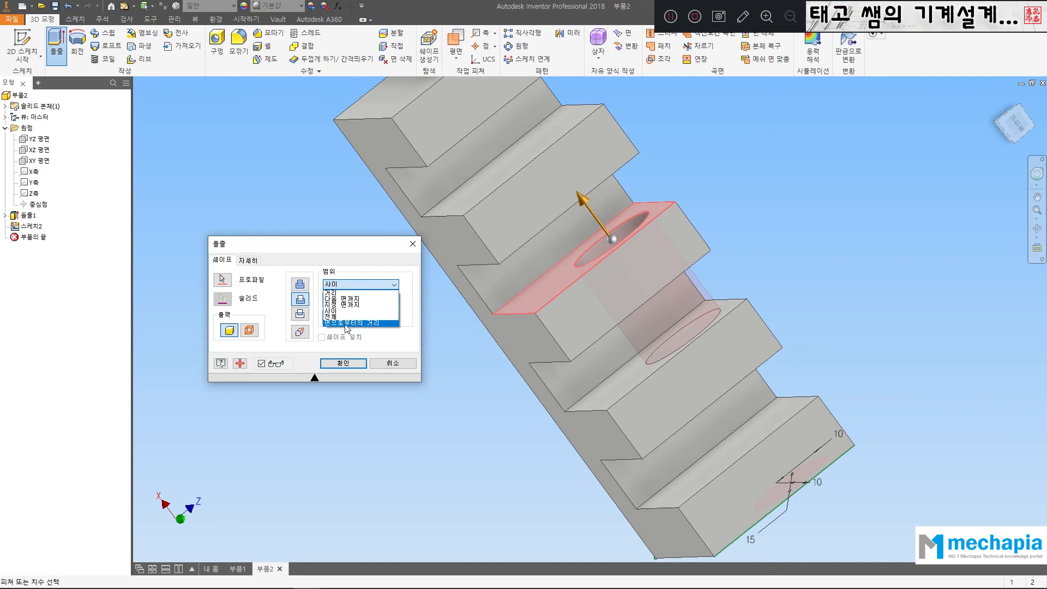
pyautogui.click(346, 322)
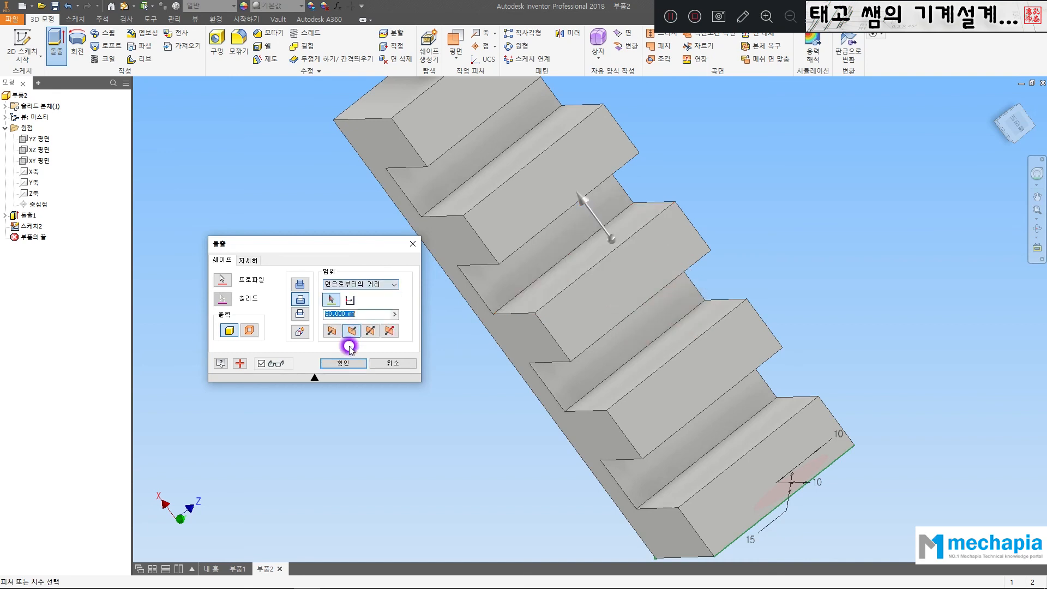
pyautogui.click(692, 326)
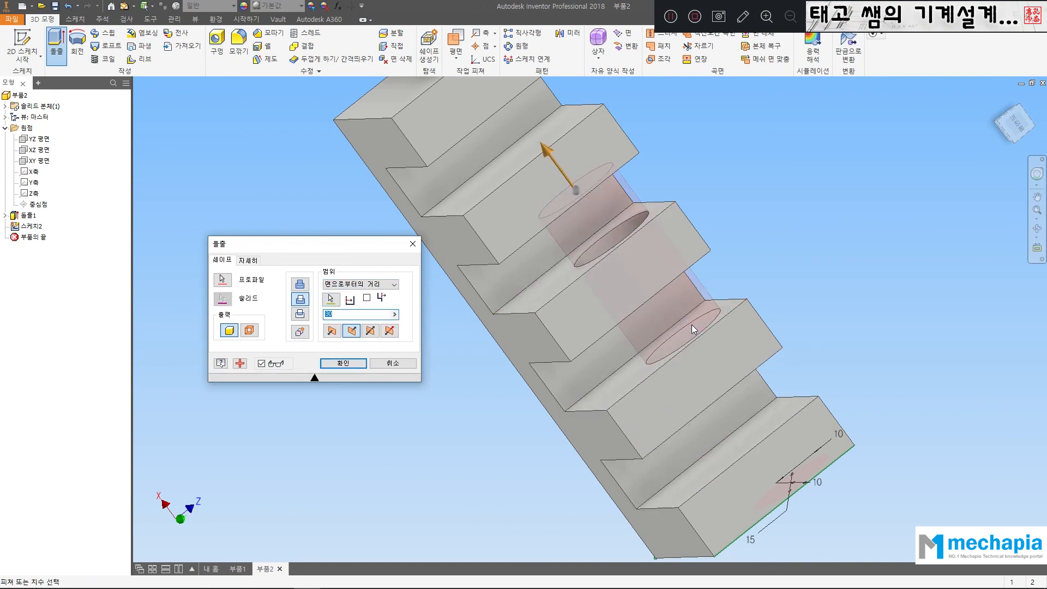
pyautogui.click(322, 304)
pyautogui.write('50')
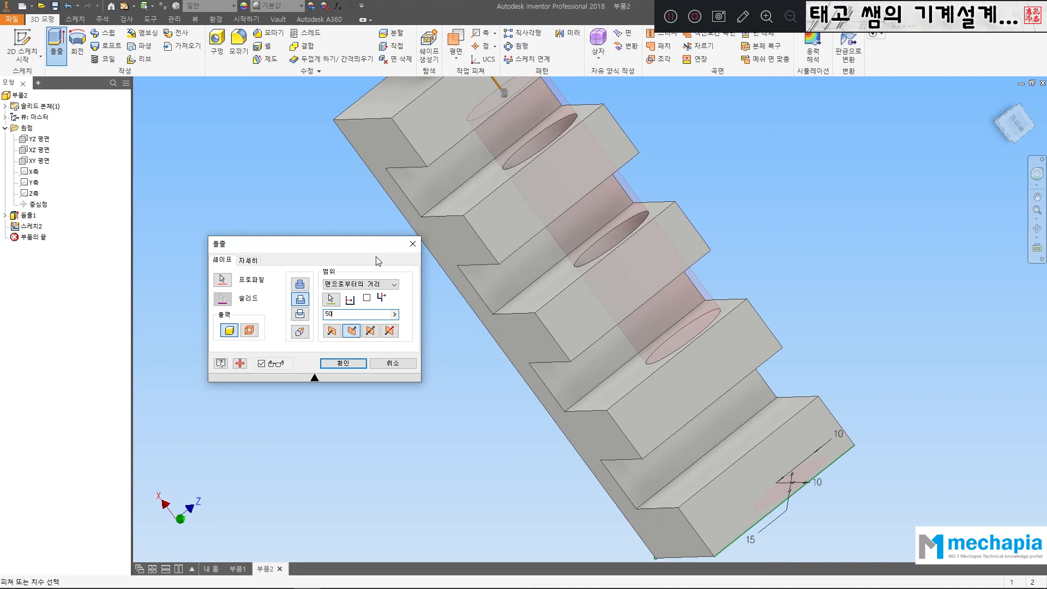
# Step: Cut the circle between (사이) the second upright's far face and the fourth upright's far face, and inspect the resulting holes
pyautogui.click(371, 284)
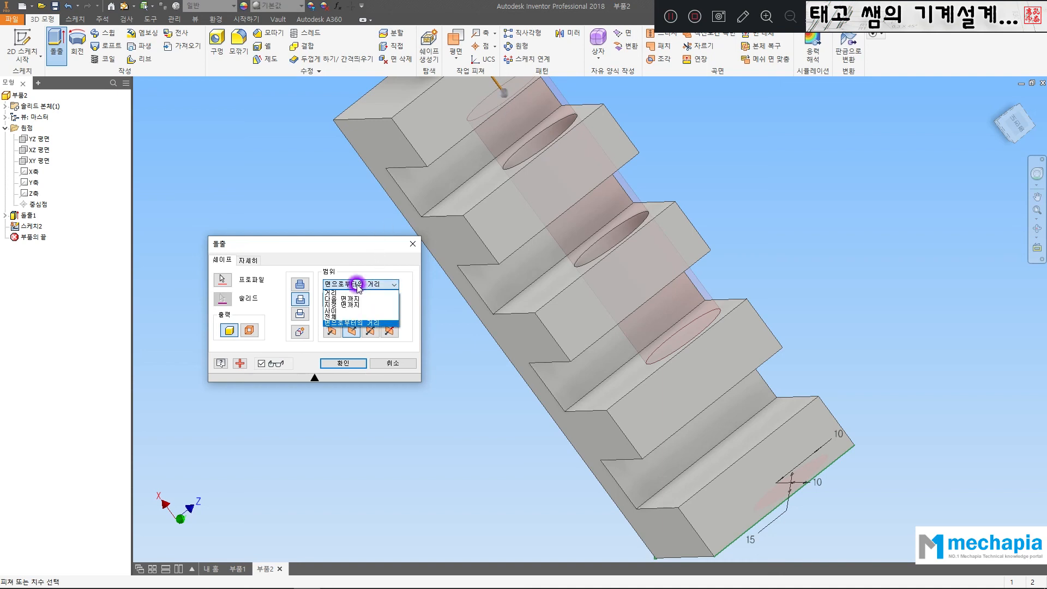
pyautogui.click(332, 311)
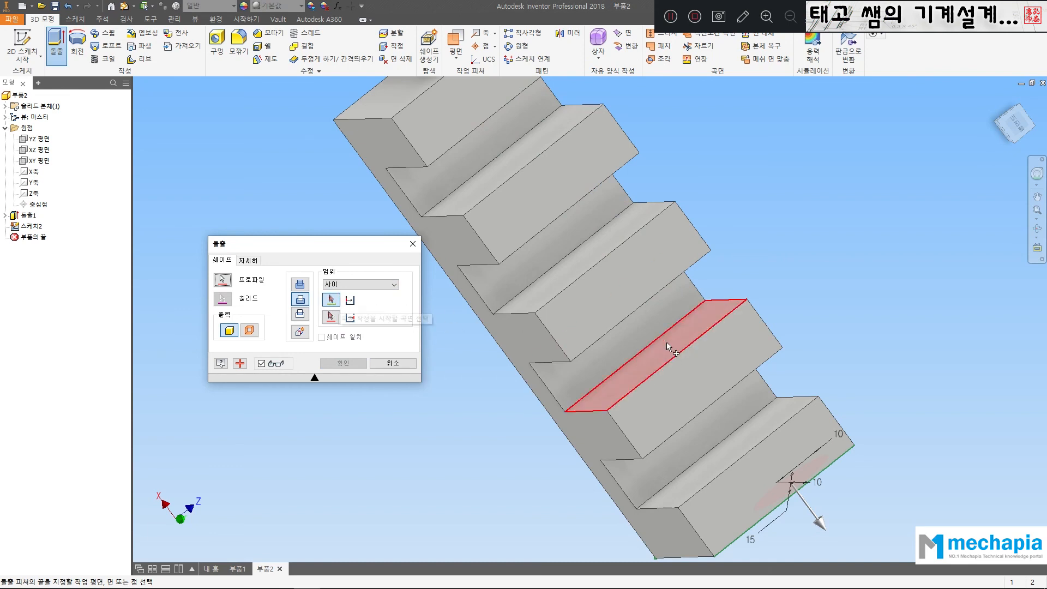
pyautogui.click(599, 413)
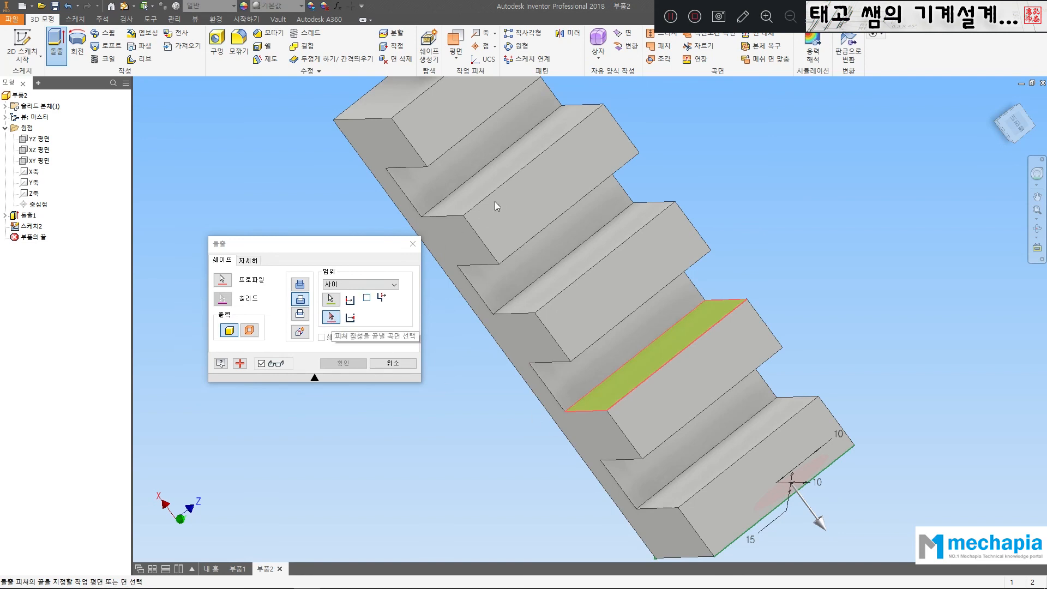
pyautogui.click(513, 168)
pyautogui.click(342, 362)
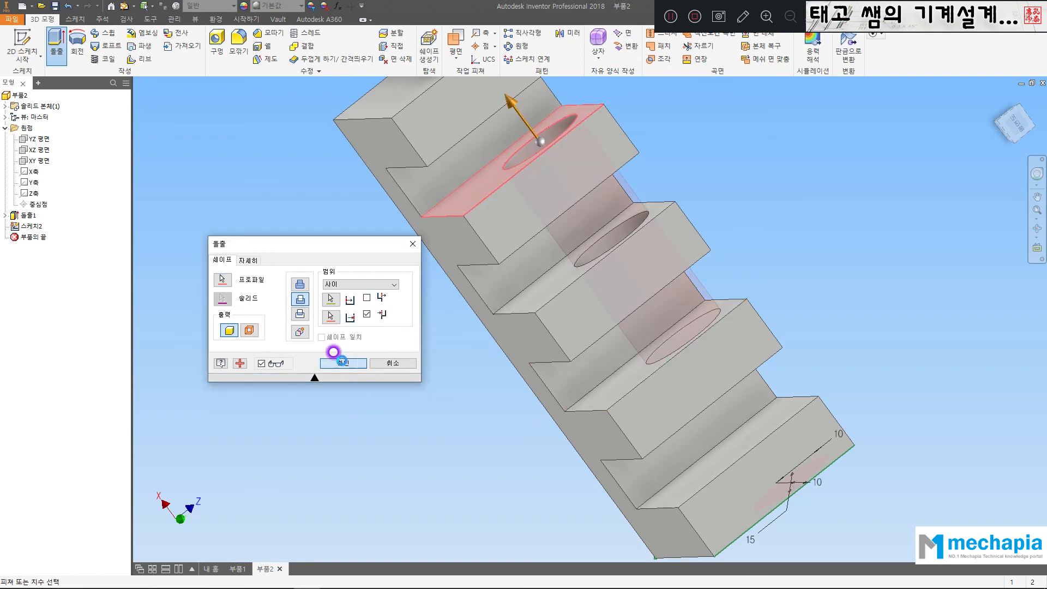
pyautogui.press('F4')
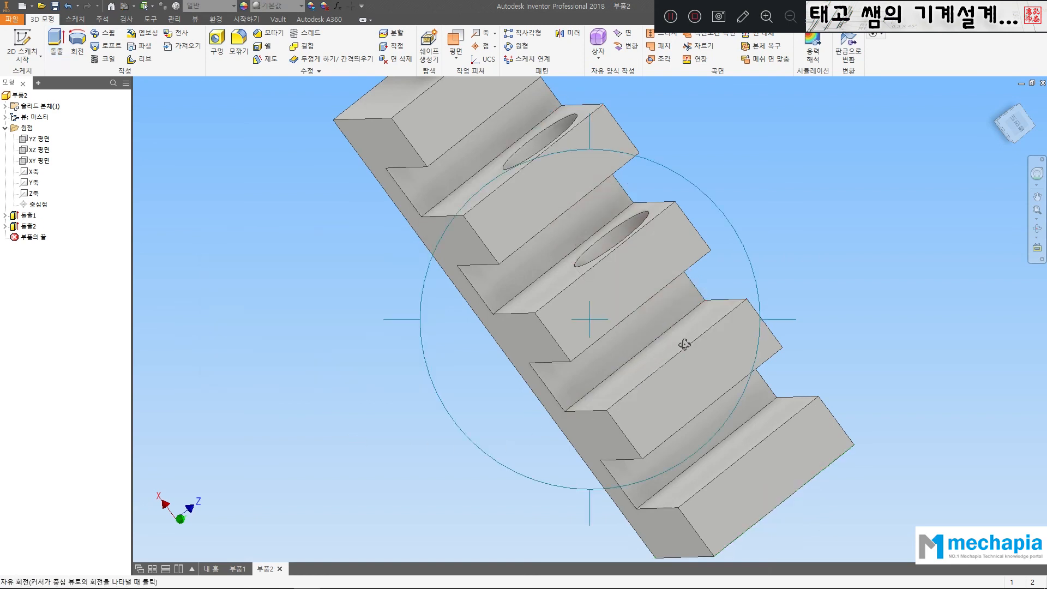
pyautogui.press('Escape')
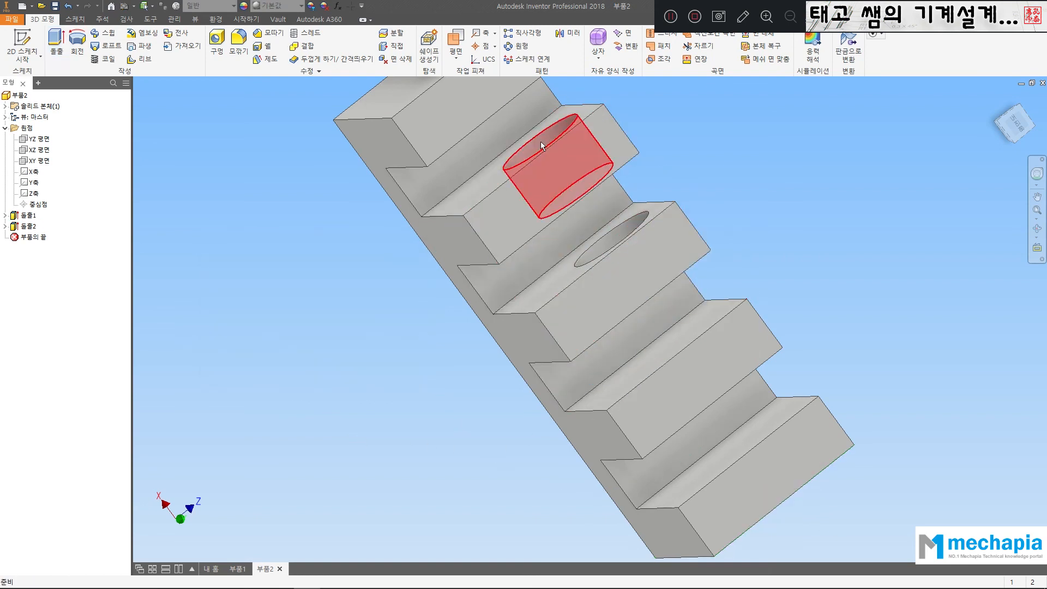
pyautogui.press('F4')
pyautogui.moveTo(666, 382); pyautogui.dragTo(589, 273)
pyautogui.press('Escape')
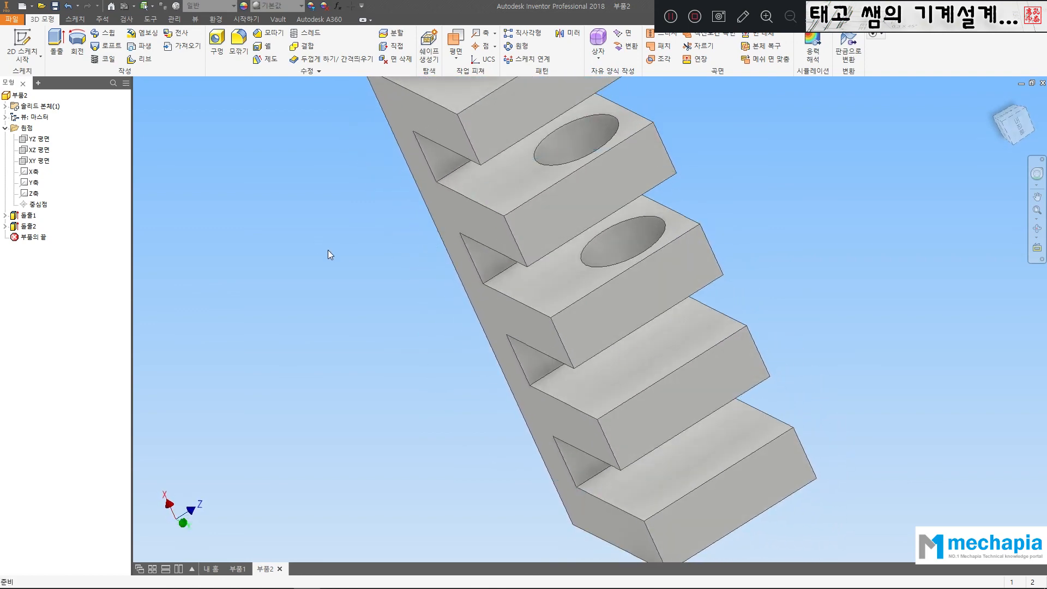
# Step: Edit the finished cut, changing its extent to All (전체), and inspect the holes through all the uprights
pyautogui.doubleClick(15, 227)
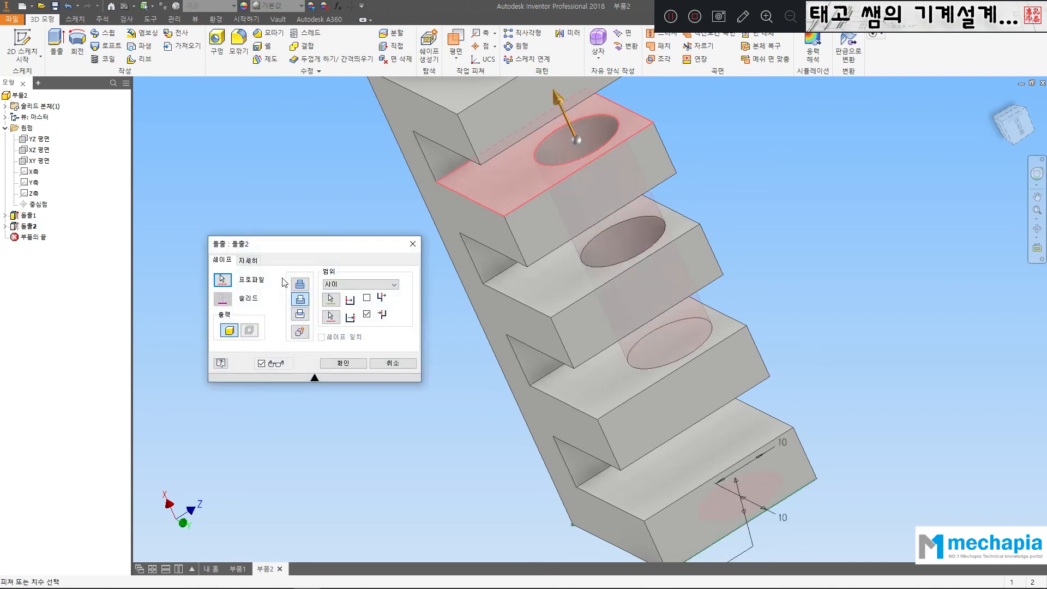
pyautogui.click(335, 284)
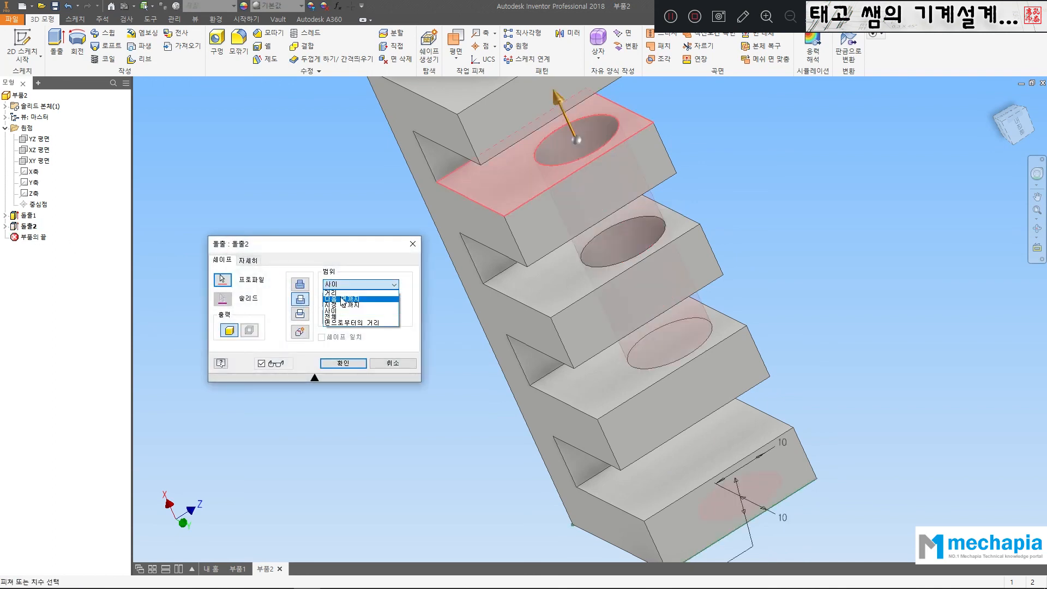
pyautogui.click(340, 317)
pyautogui.click(343, 363)
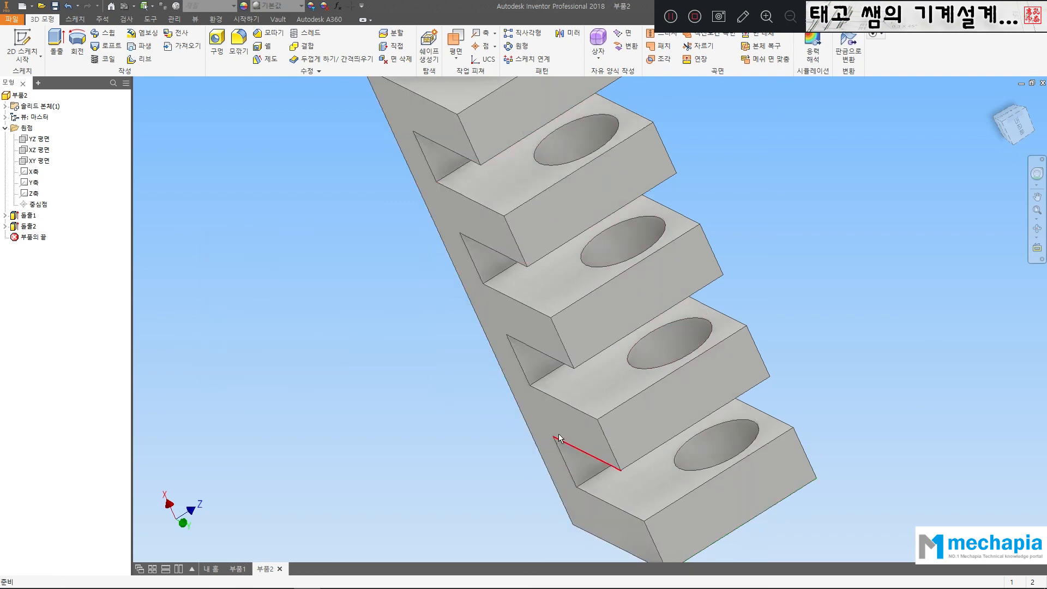
pyautogui.scroll(-5, 523, 397)
pyautogui.press('F4')
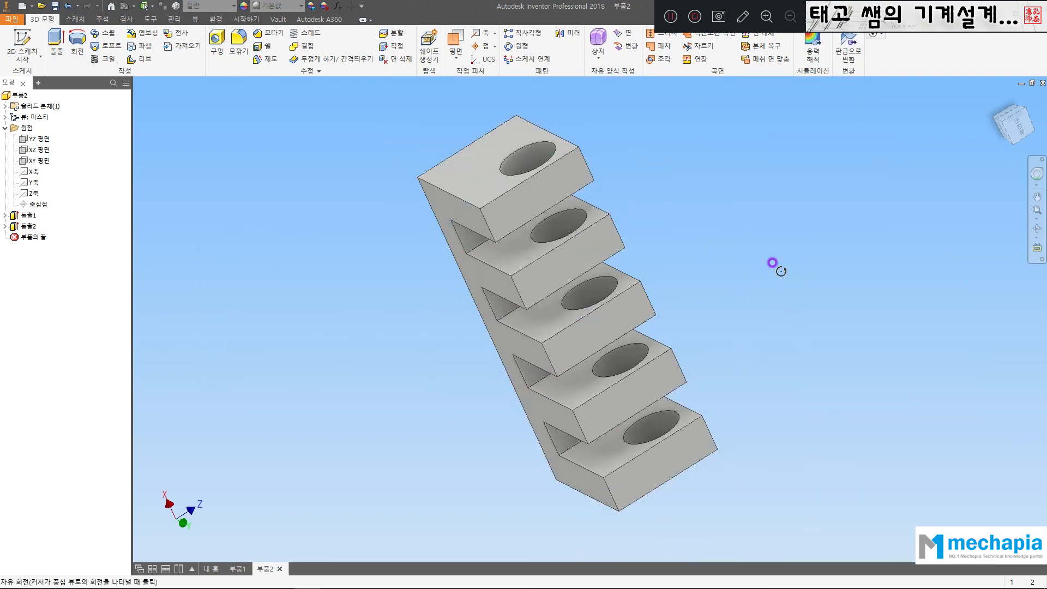
pyautogui.moveTo(772, 262); pyautogui.dragTo(545, 519)
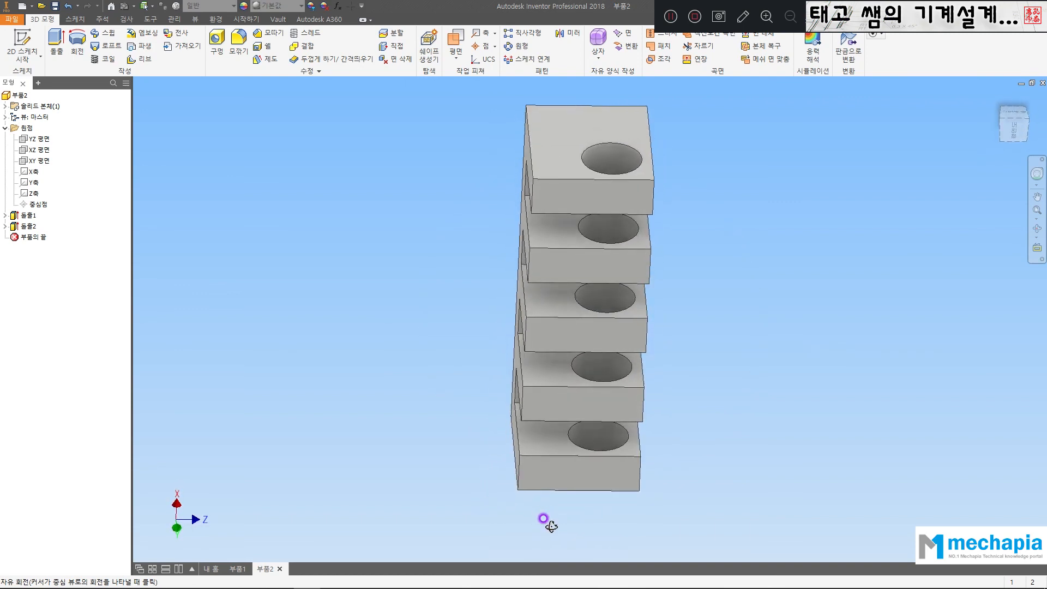
# Step: Reopen the finished cut's definition and review its available extent types, keeping All (전체)
pyautogui.doubleClick(15, 227)
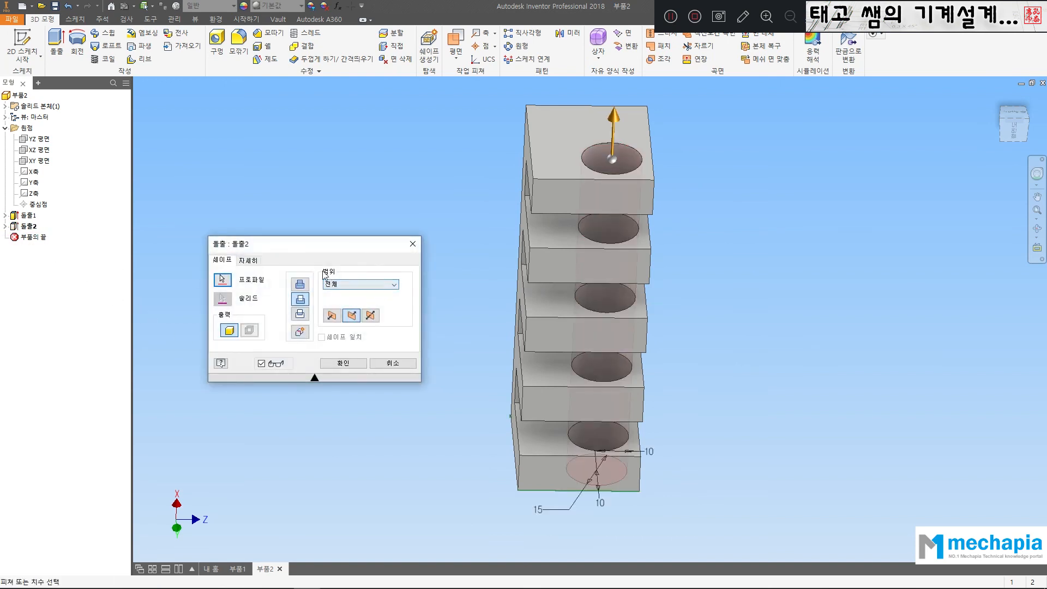
pyautogui.click(338, 285)
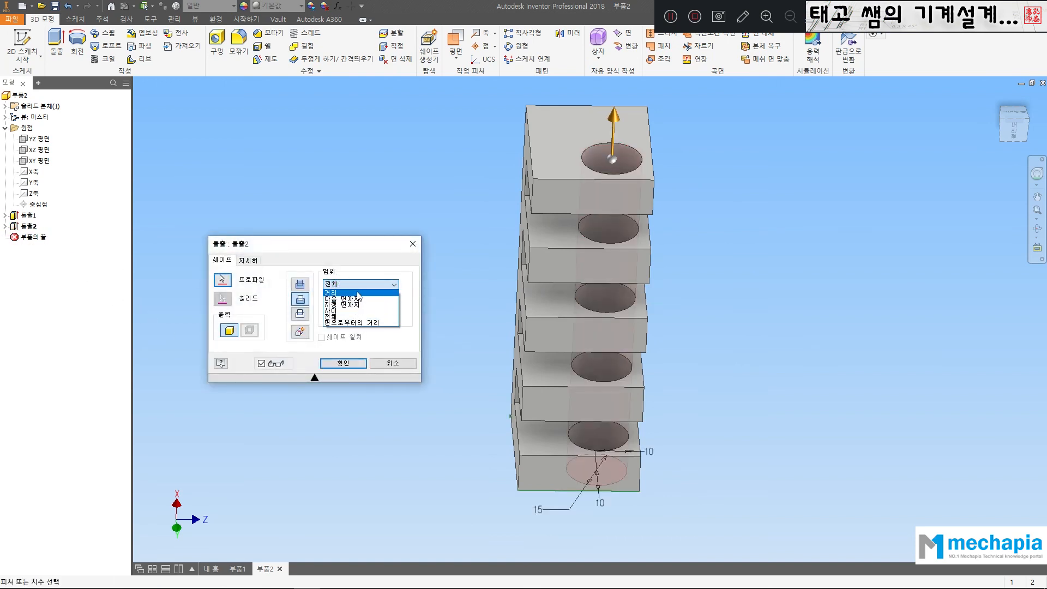
pyautogui.click(480, 295)
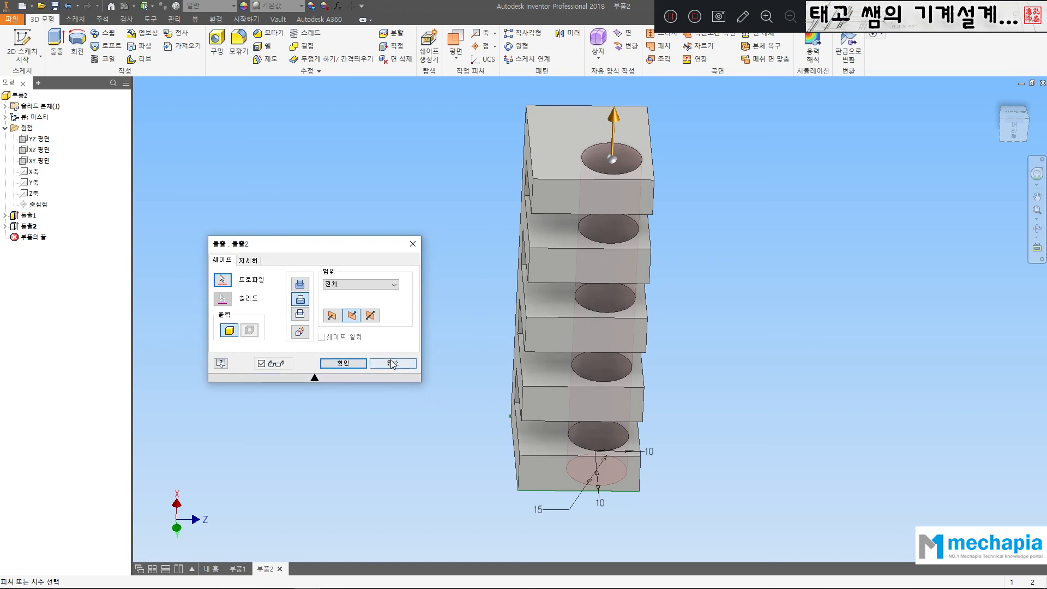
pyautogui.click(350, 366)
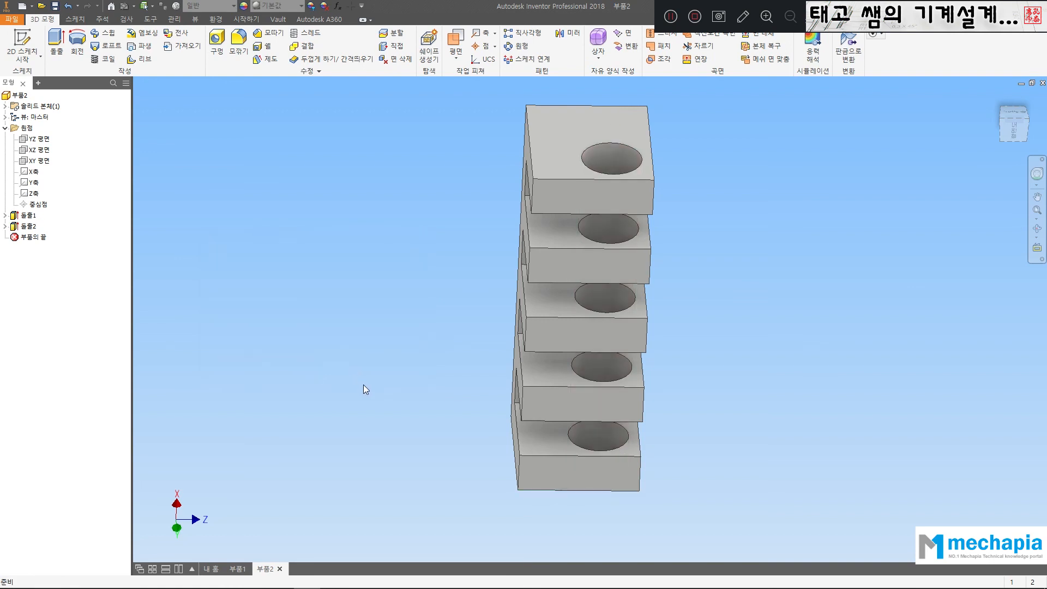